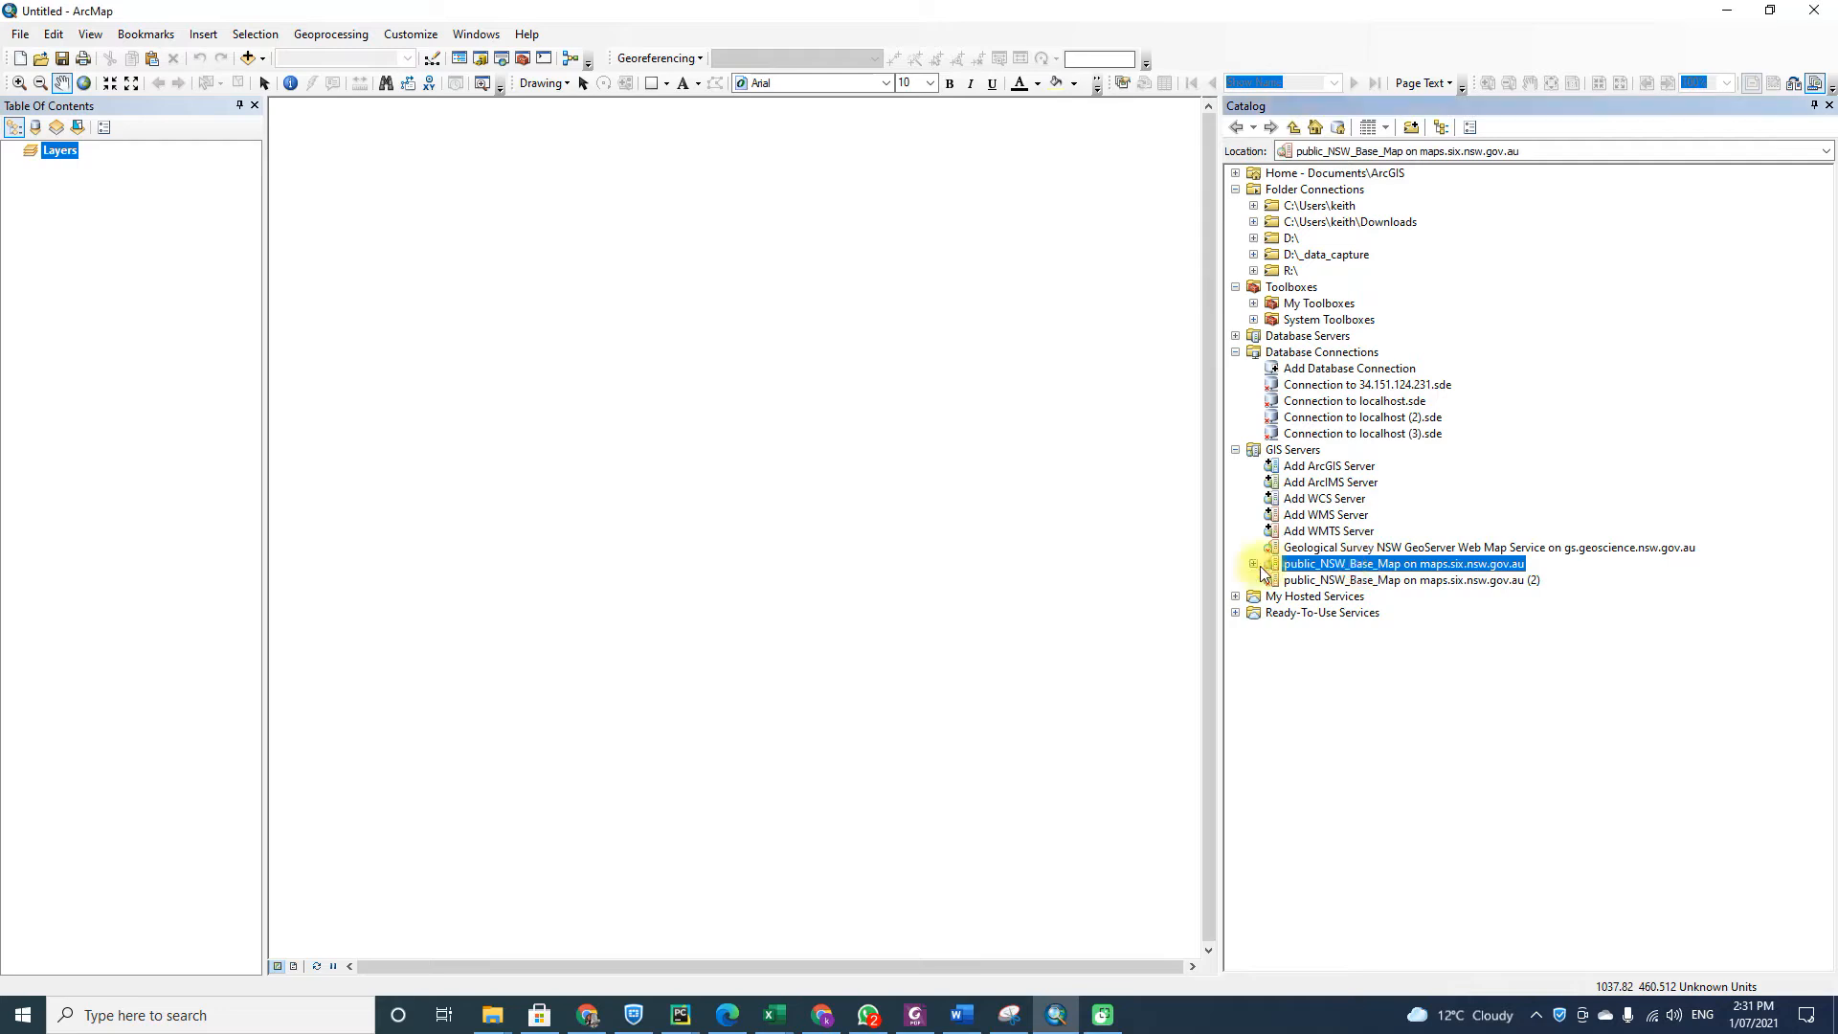
Add the public_NSW_Base_Map service from maps.six.nsw.gov.au to the empty map.
left_click(1347, 580)
left_click_drag(1348, 580, 759, 504)
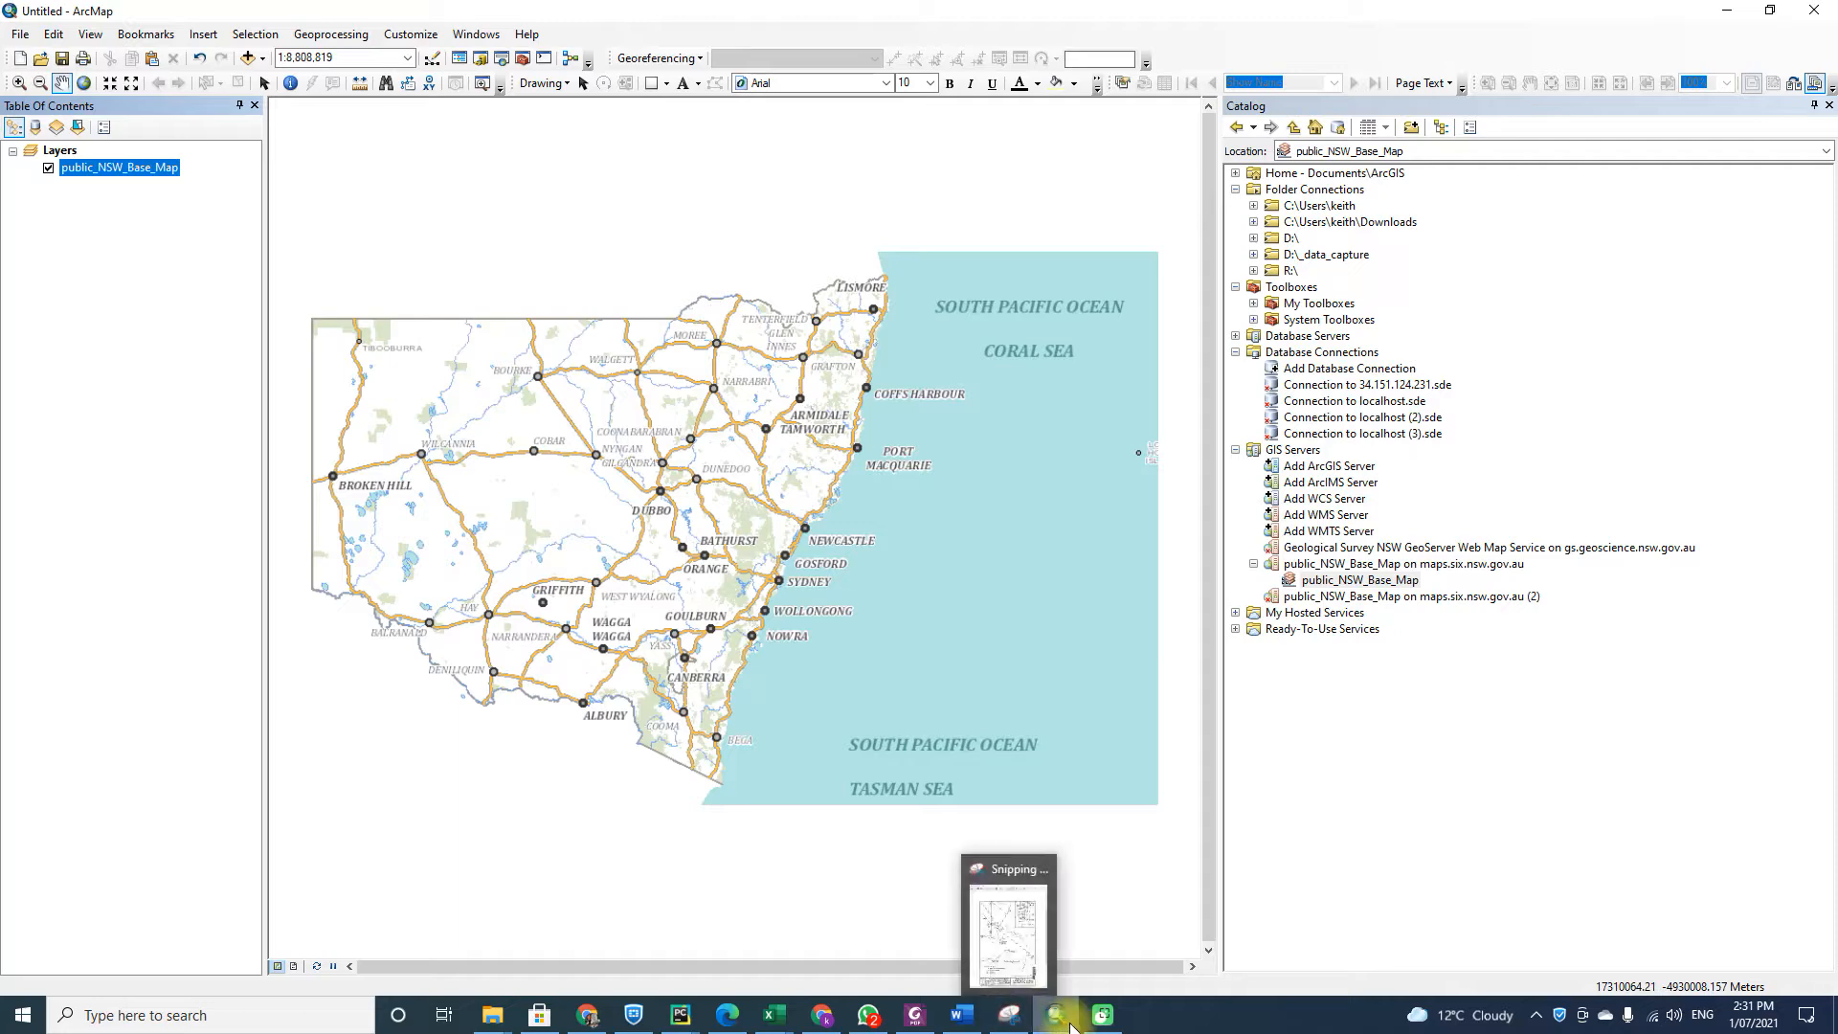
Switch to the R00000796 PDF in Foxit and capture page 19's inset location map with Snipping Tool.
left_click(915, 1022)
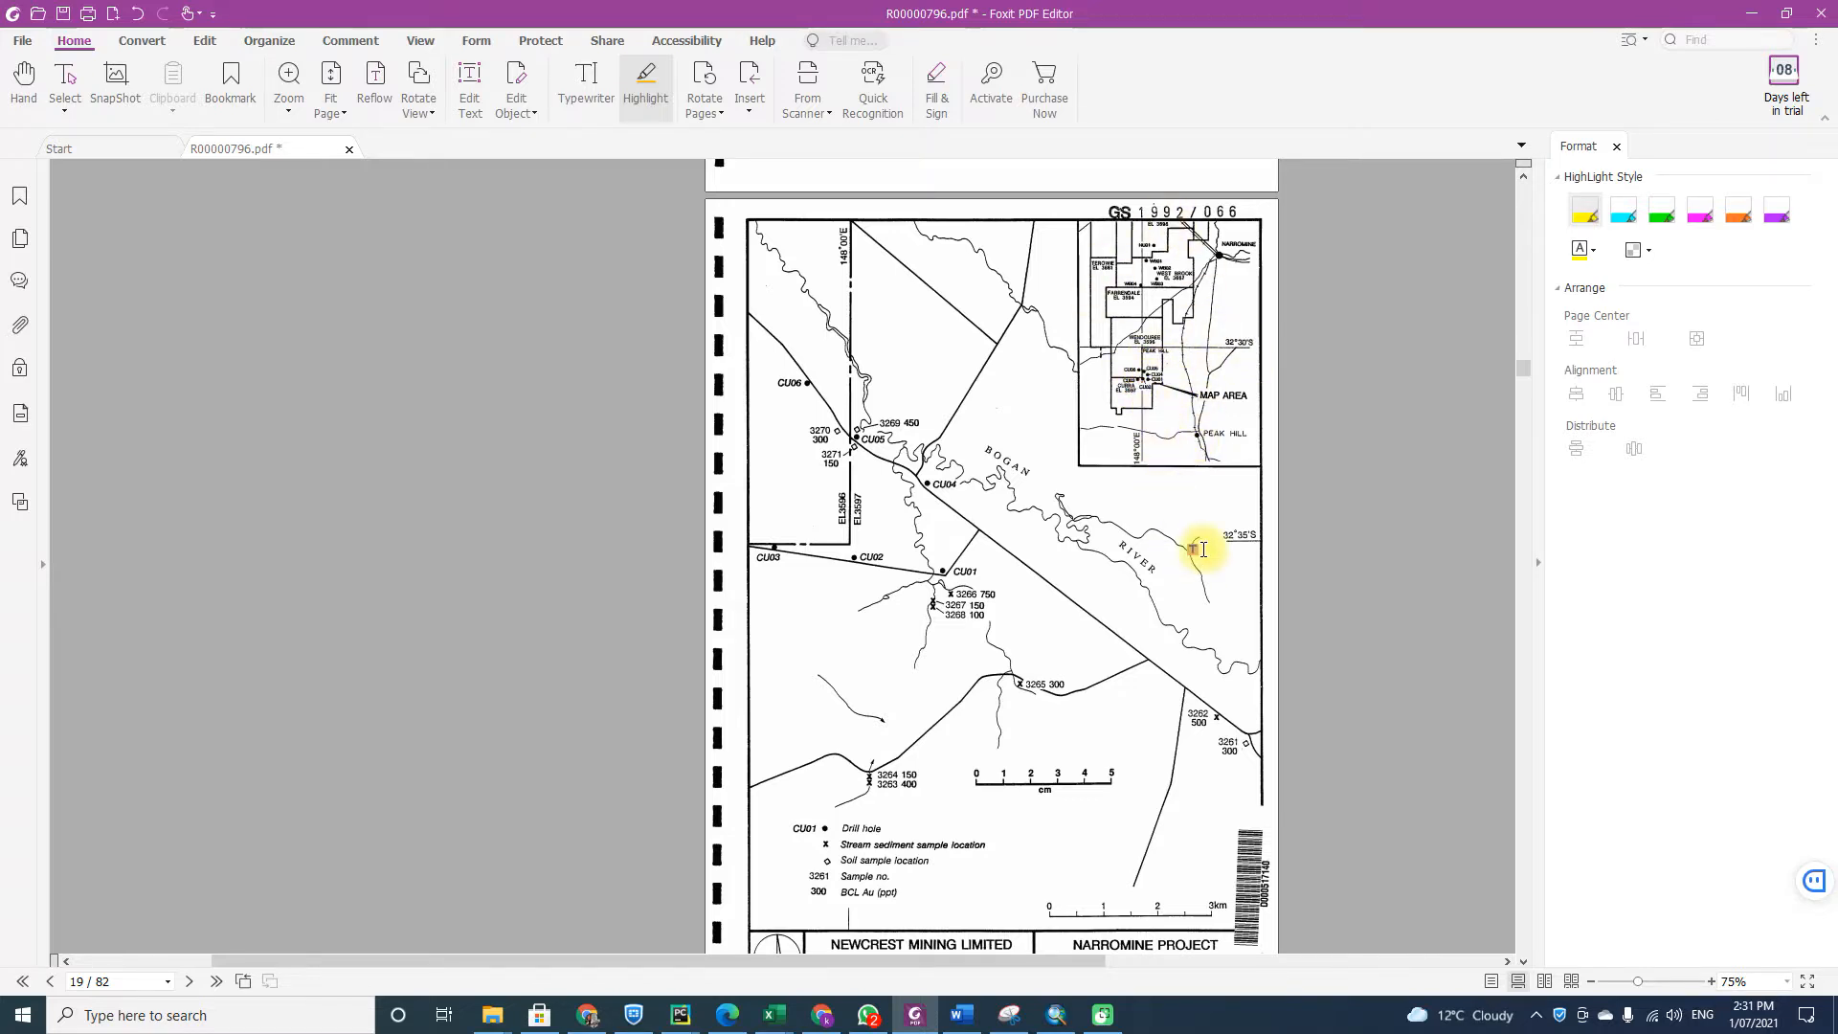
left_click(1009, 1015)
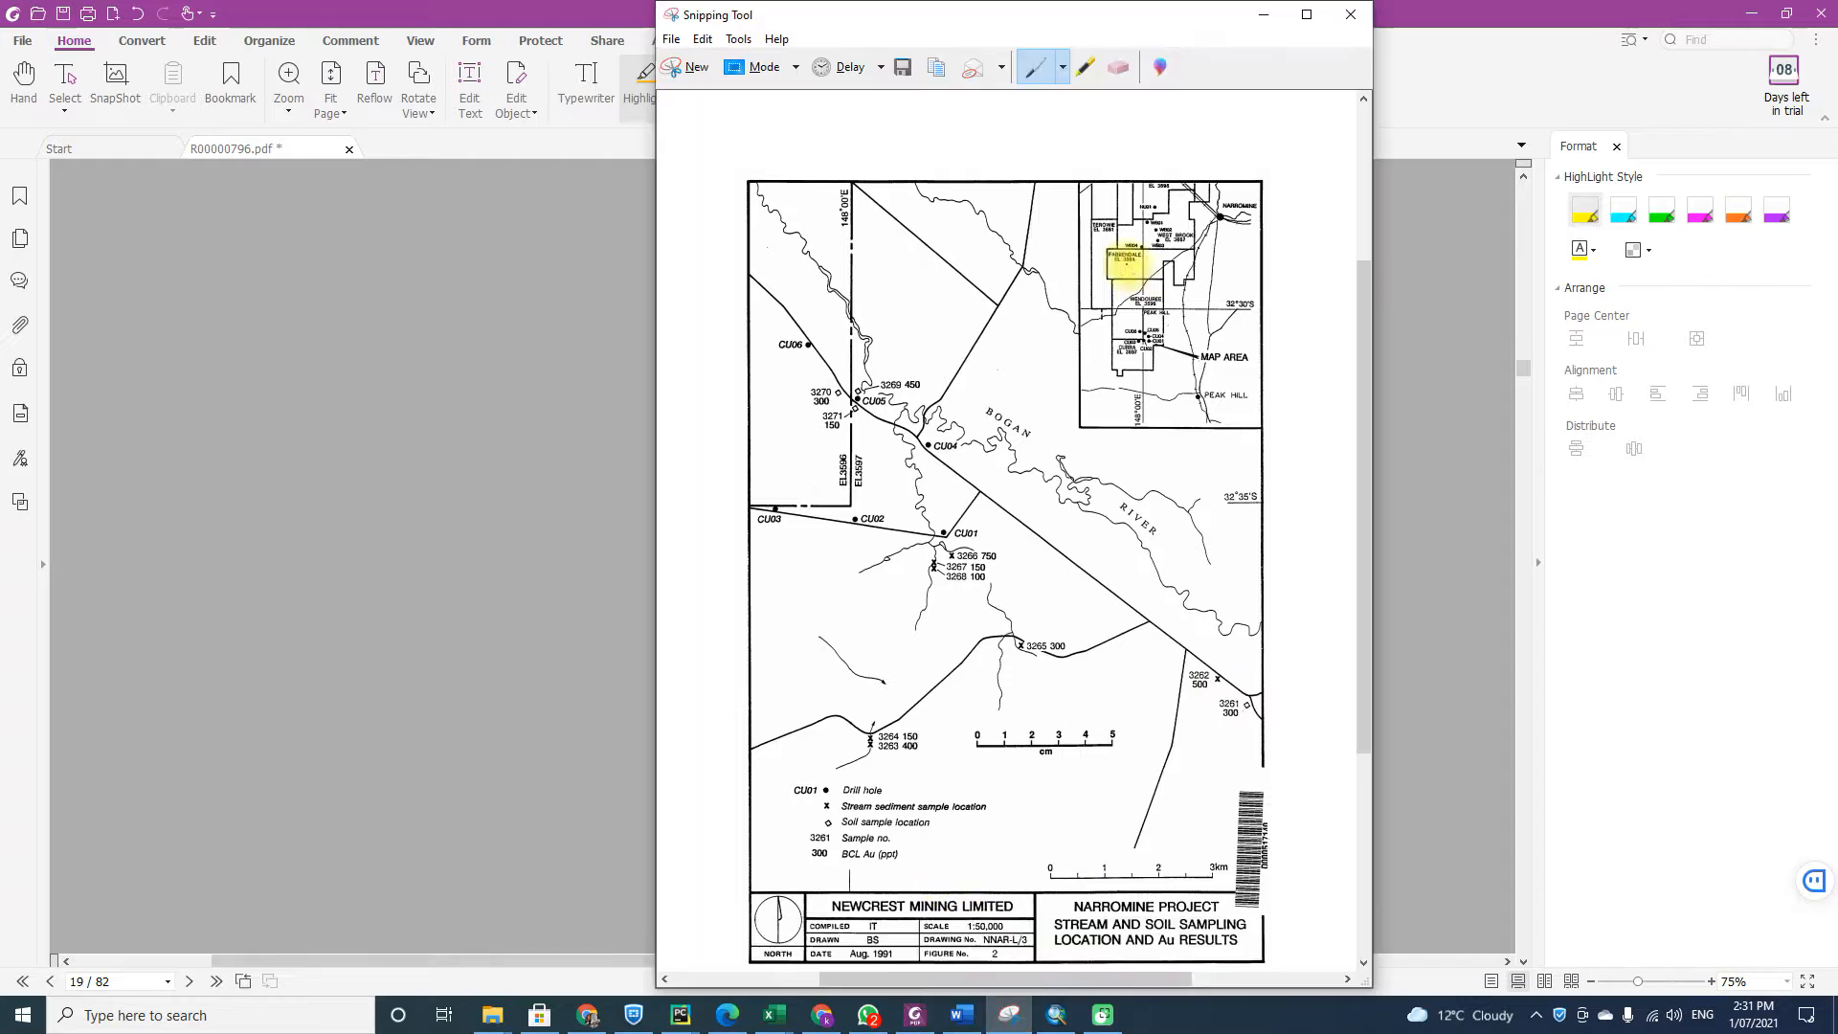
left_click(679, 68)
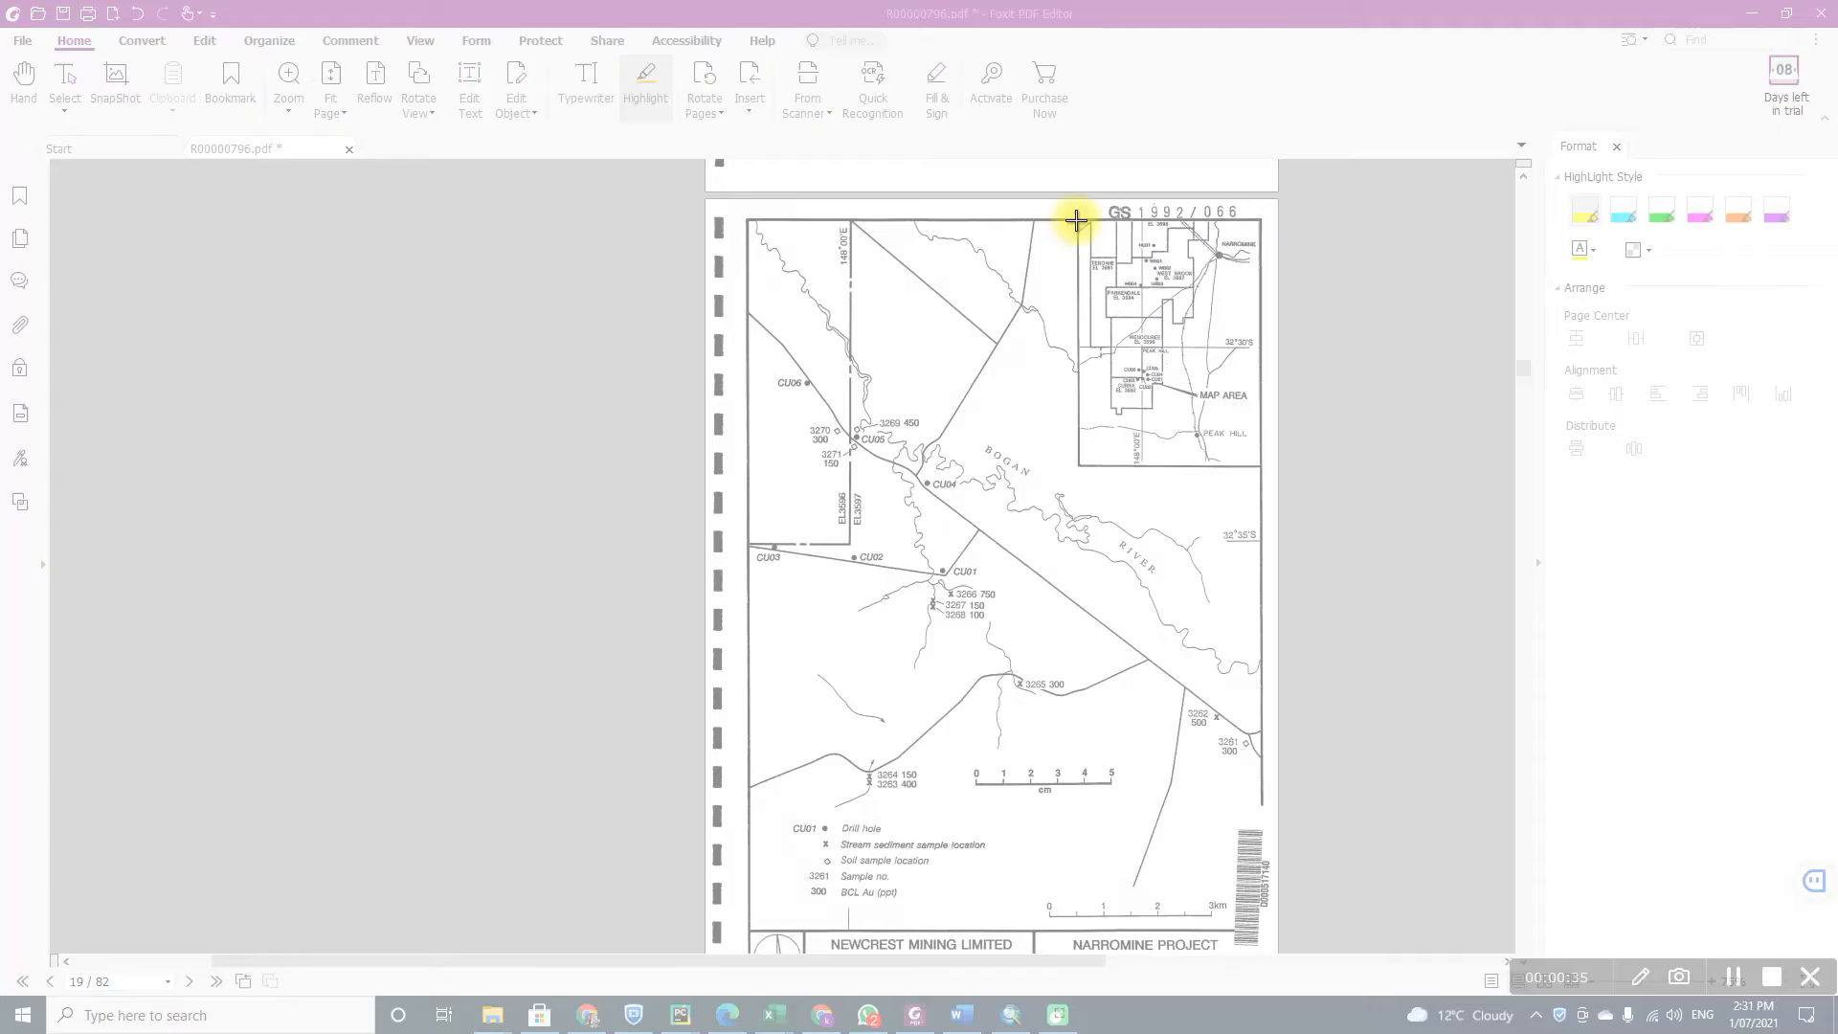
left_click_drag(1076, 220, 1259, 468)
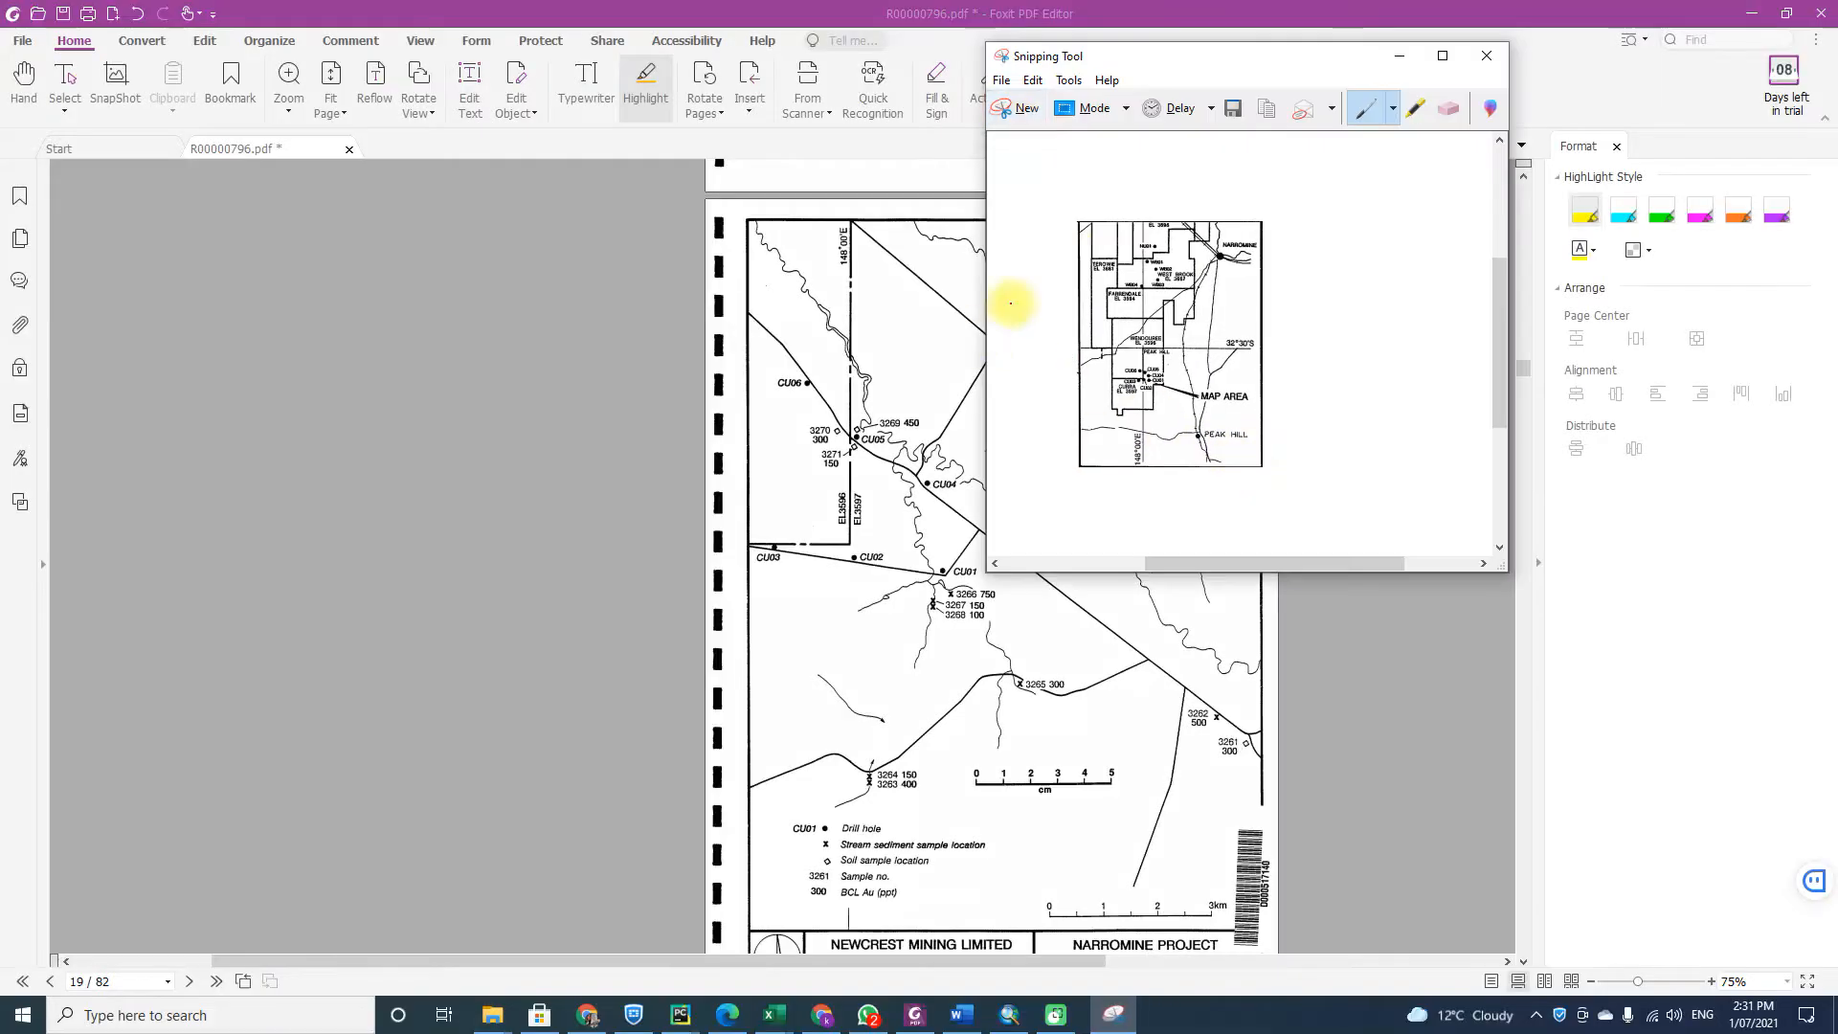
Save the snip as the PNG file R00000796_p19_insert_map in the InternationMiningCorporation folder.
left_click(1033, 81)
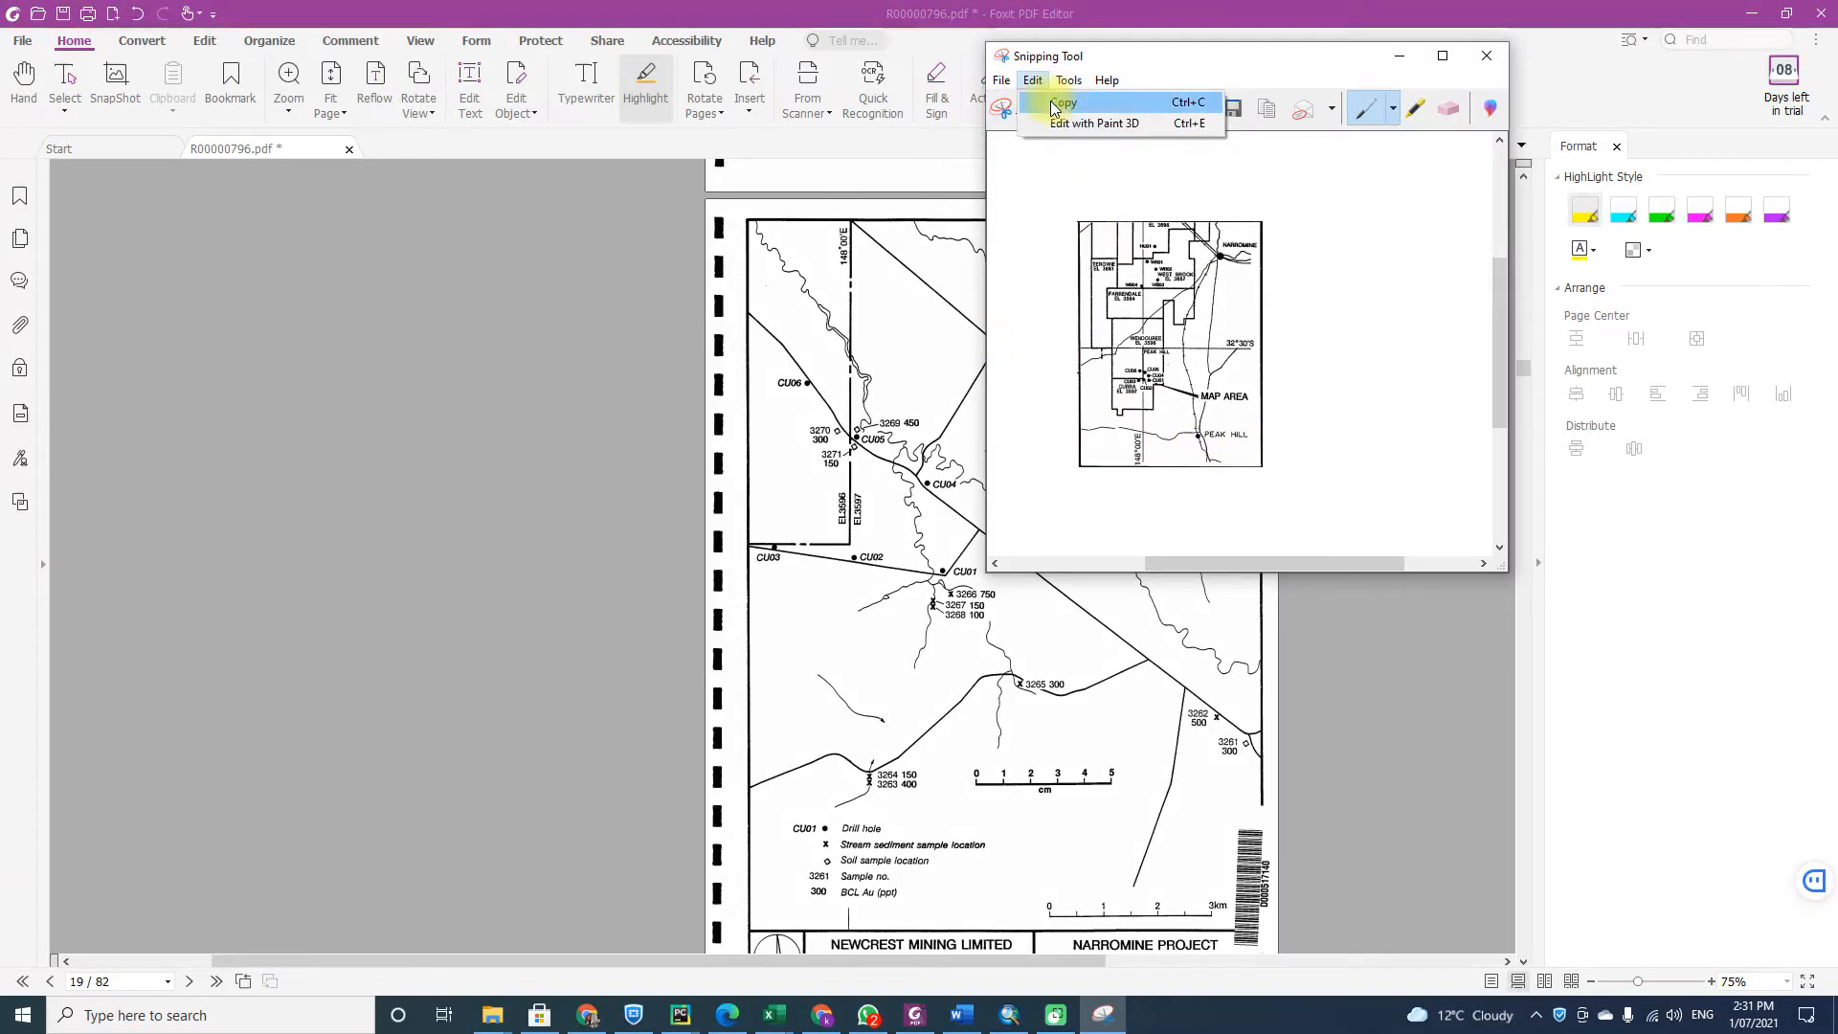
mouse_move(1001, 80)
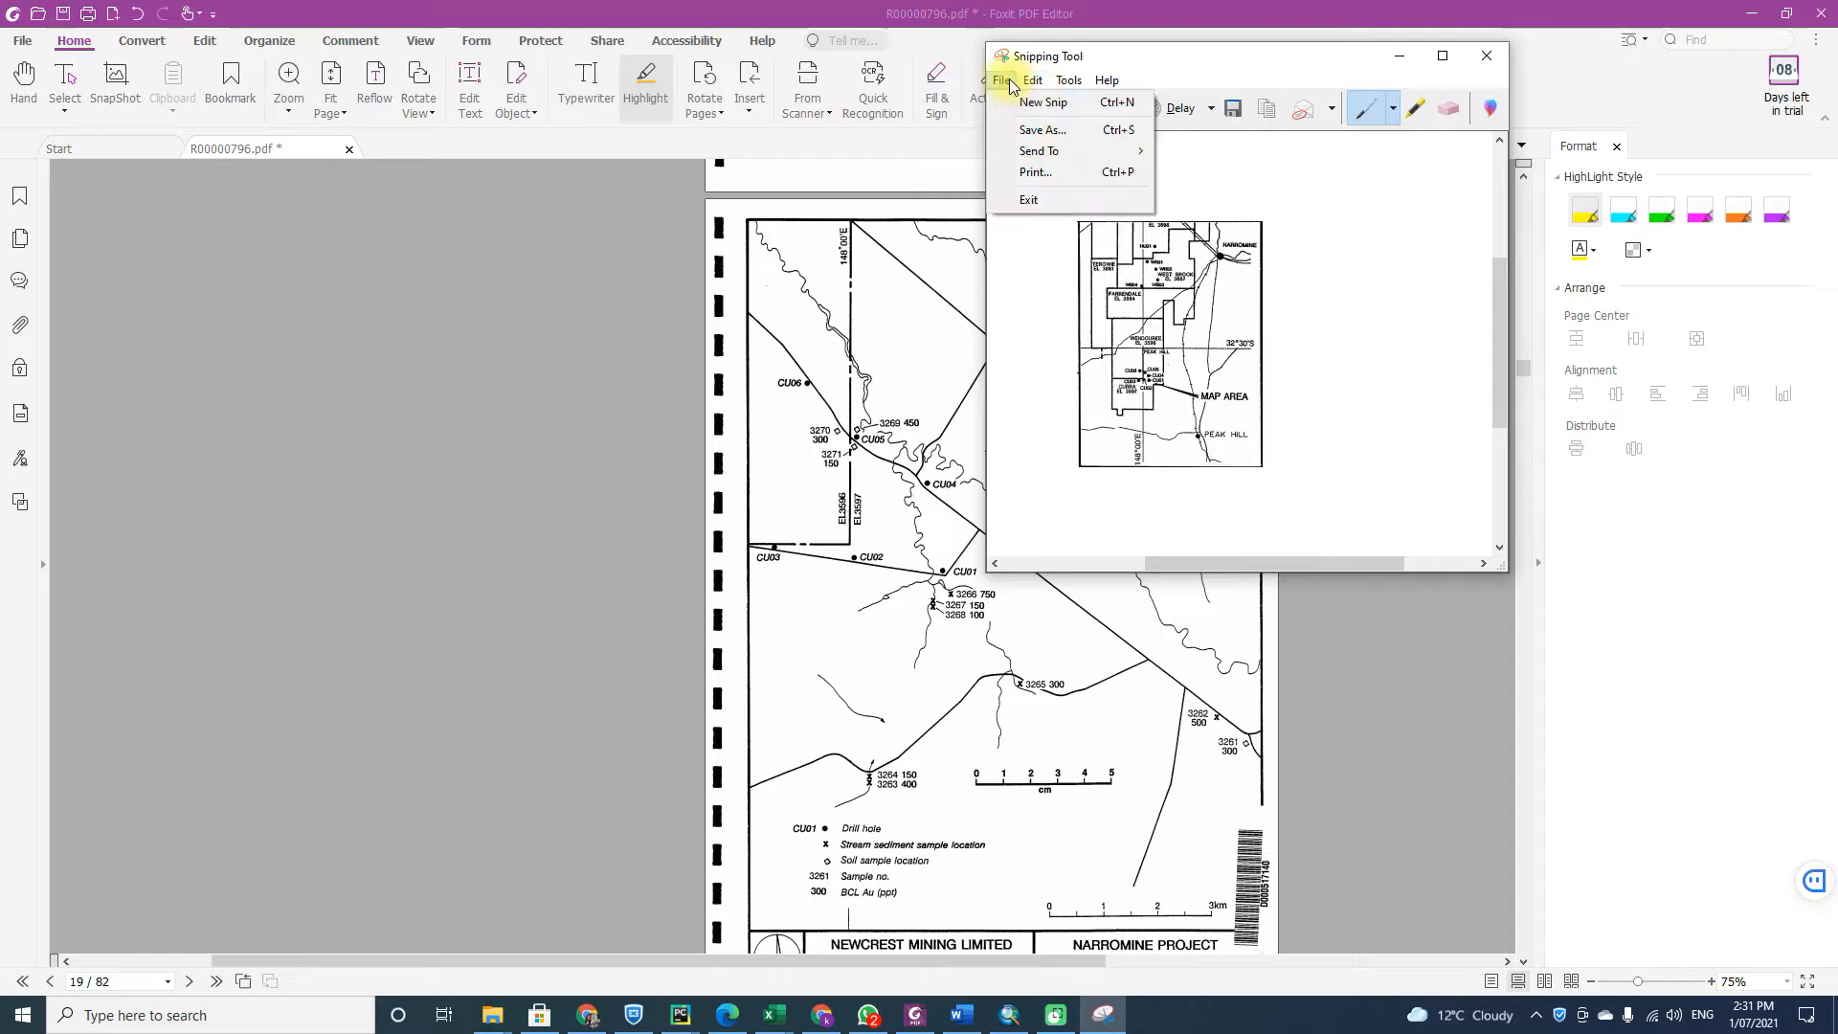
left_click(1029, 125)
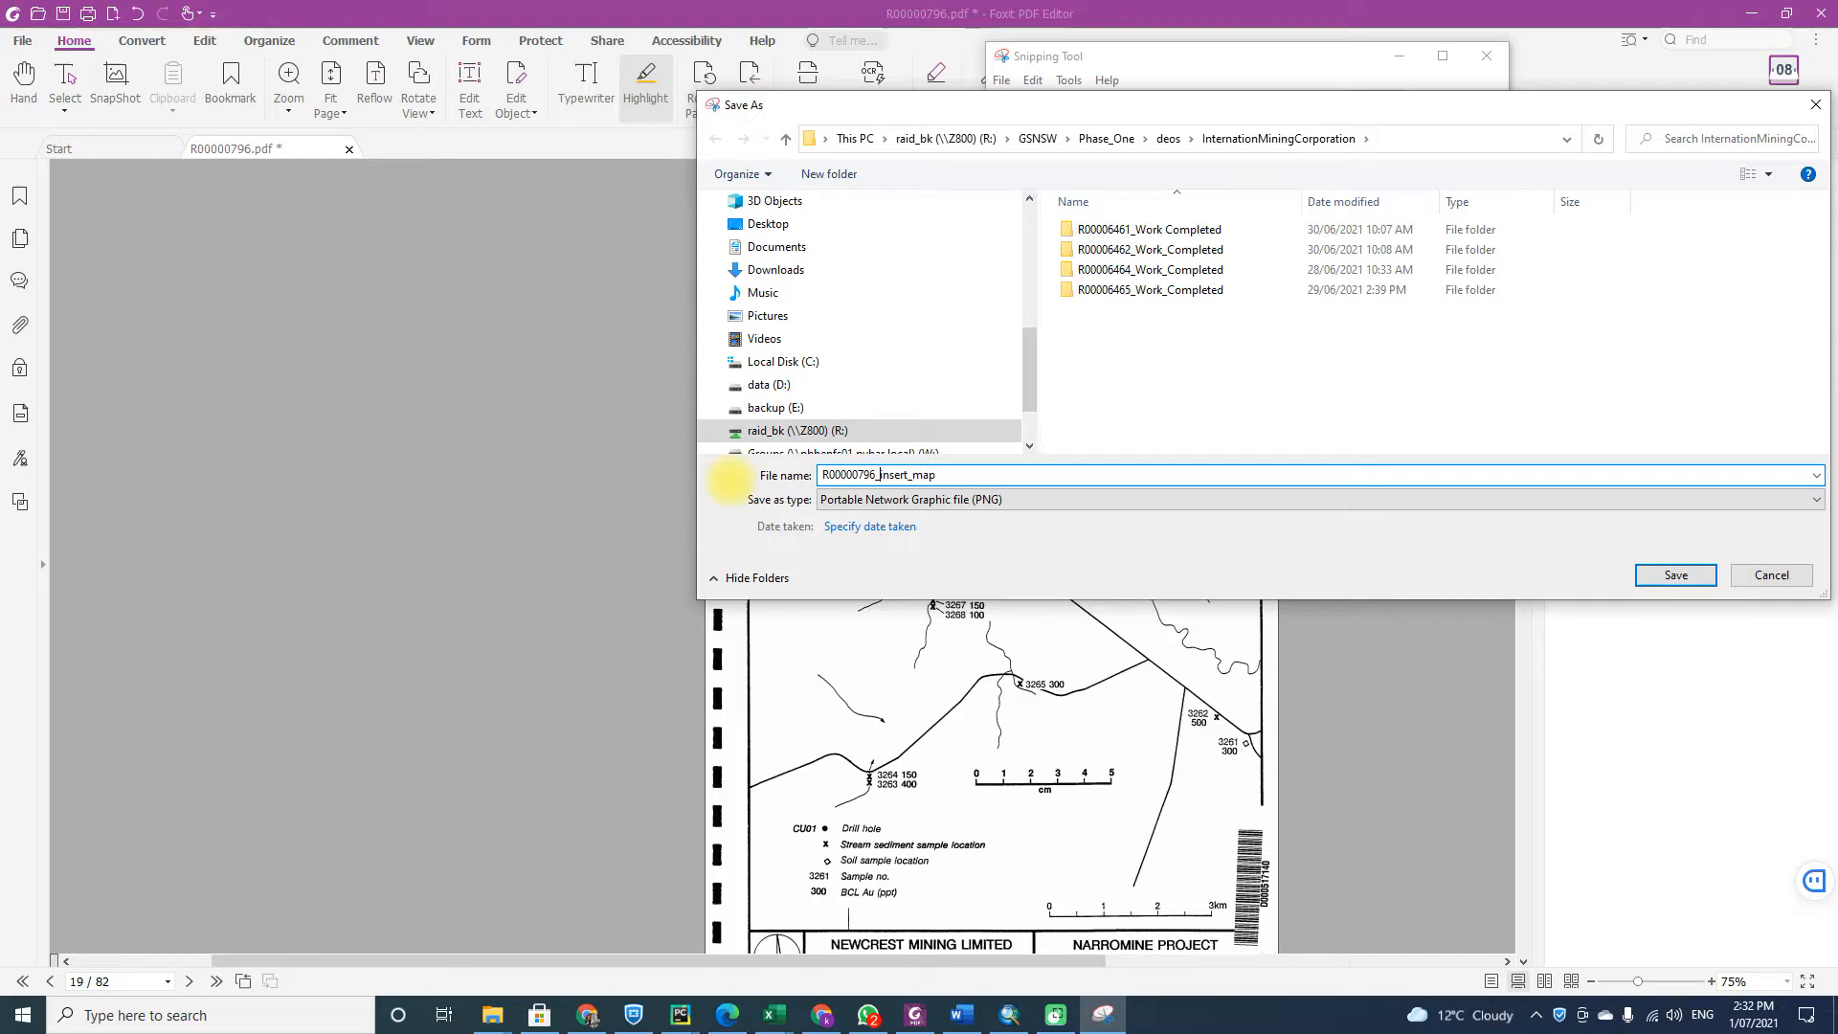
key("Return")
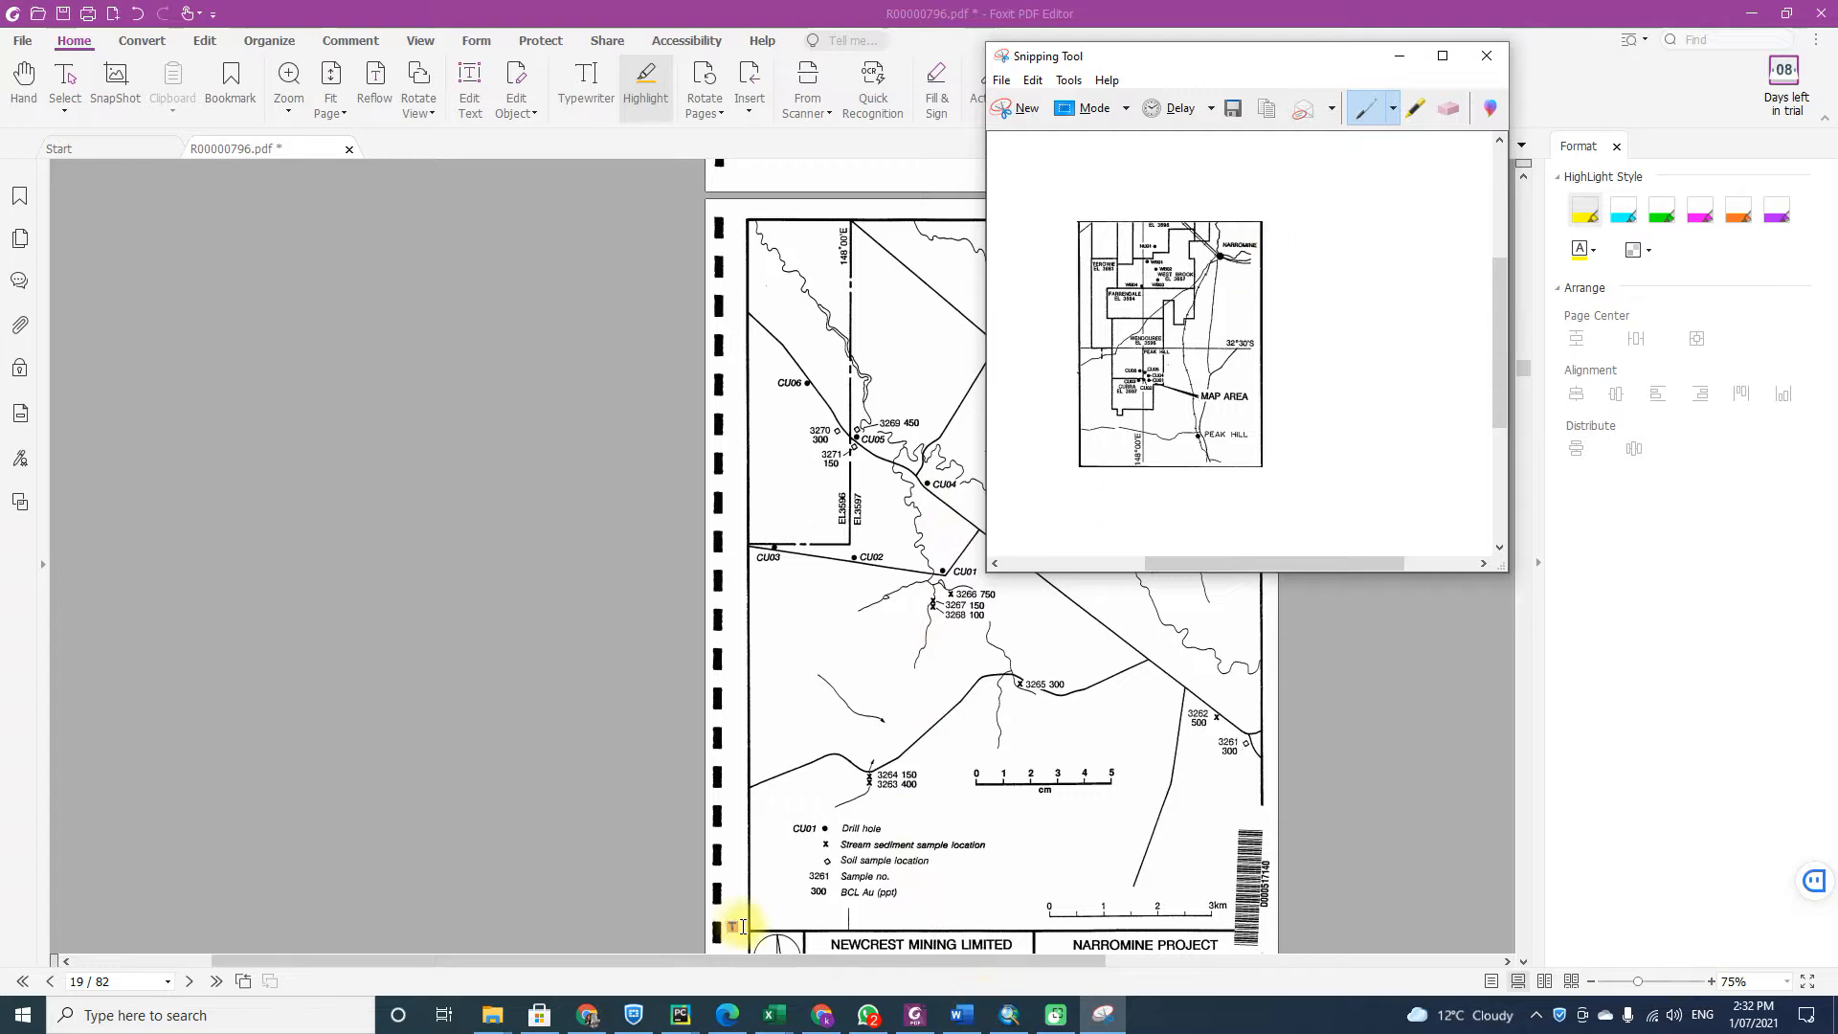
Copy the R00000796_p19_insert_map PNG from the InternationMiningCorporation folder into Phase_One\zzz_Temp.
left_click(1001, 80)
left_click(1025, 131)
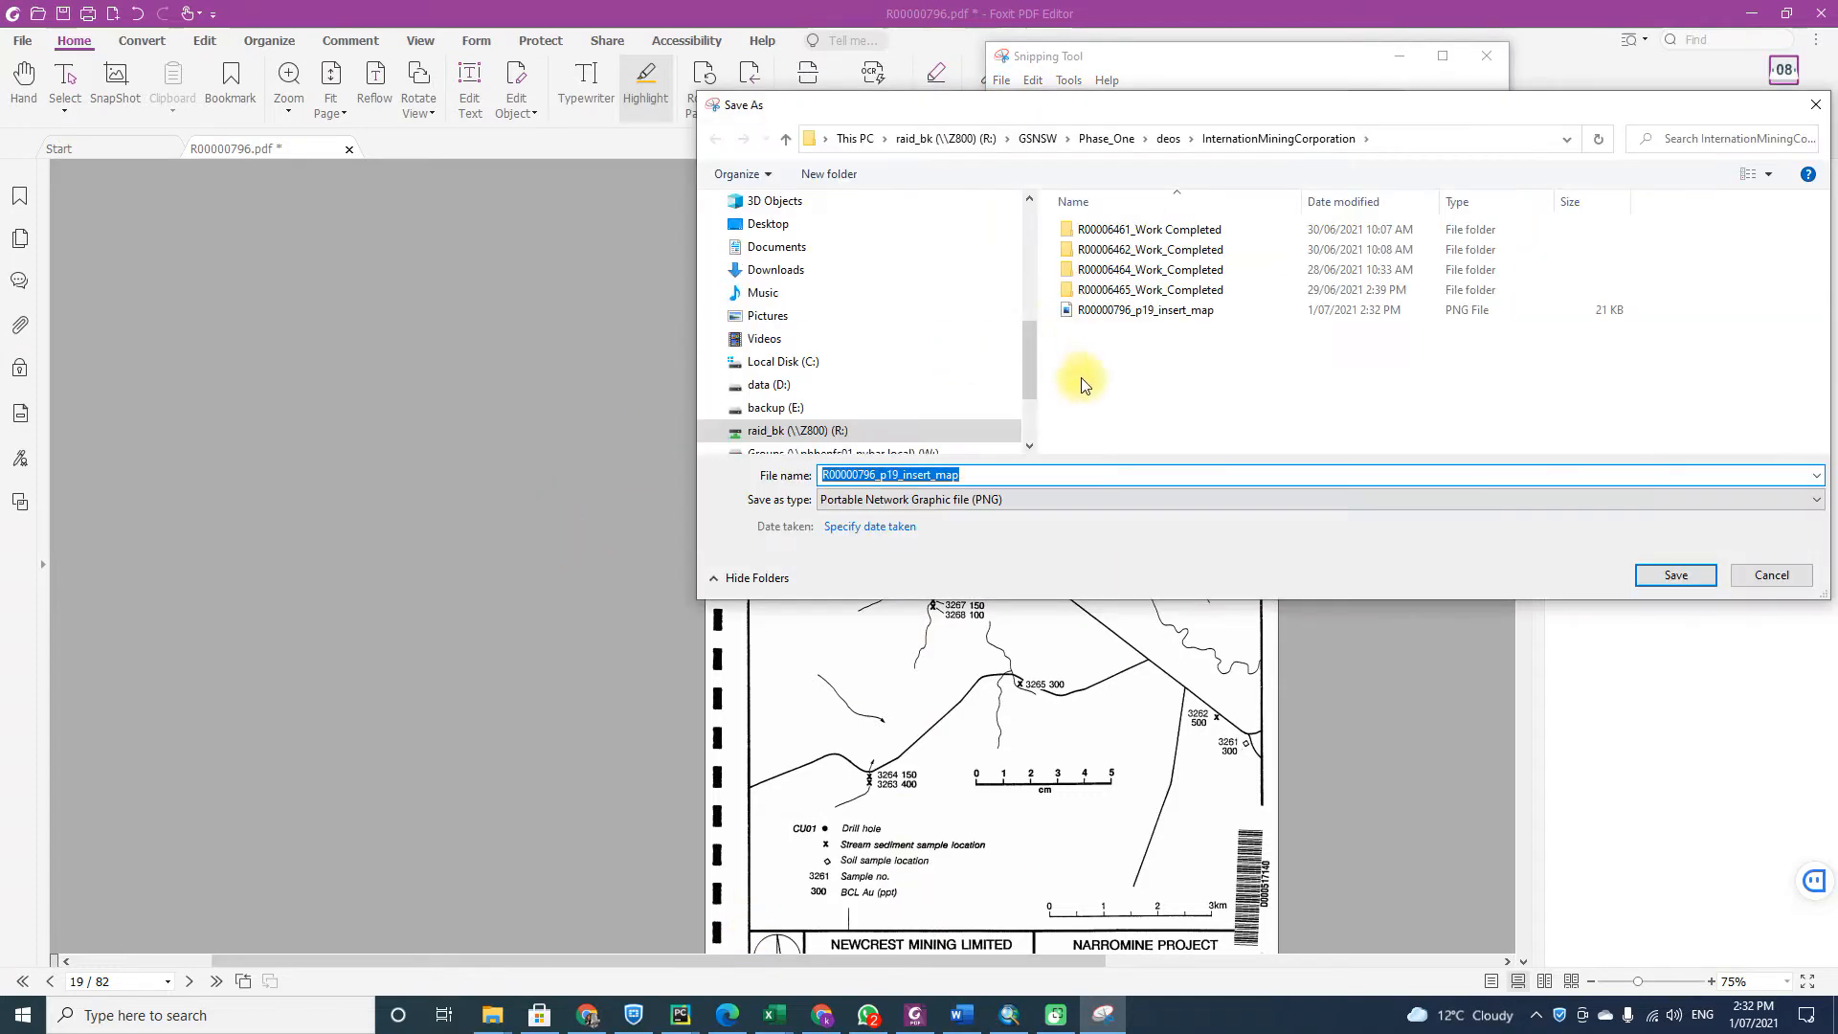
left_click(1115, 313)
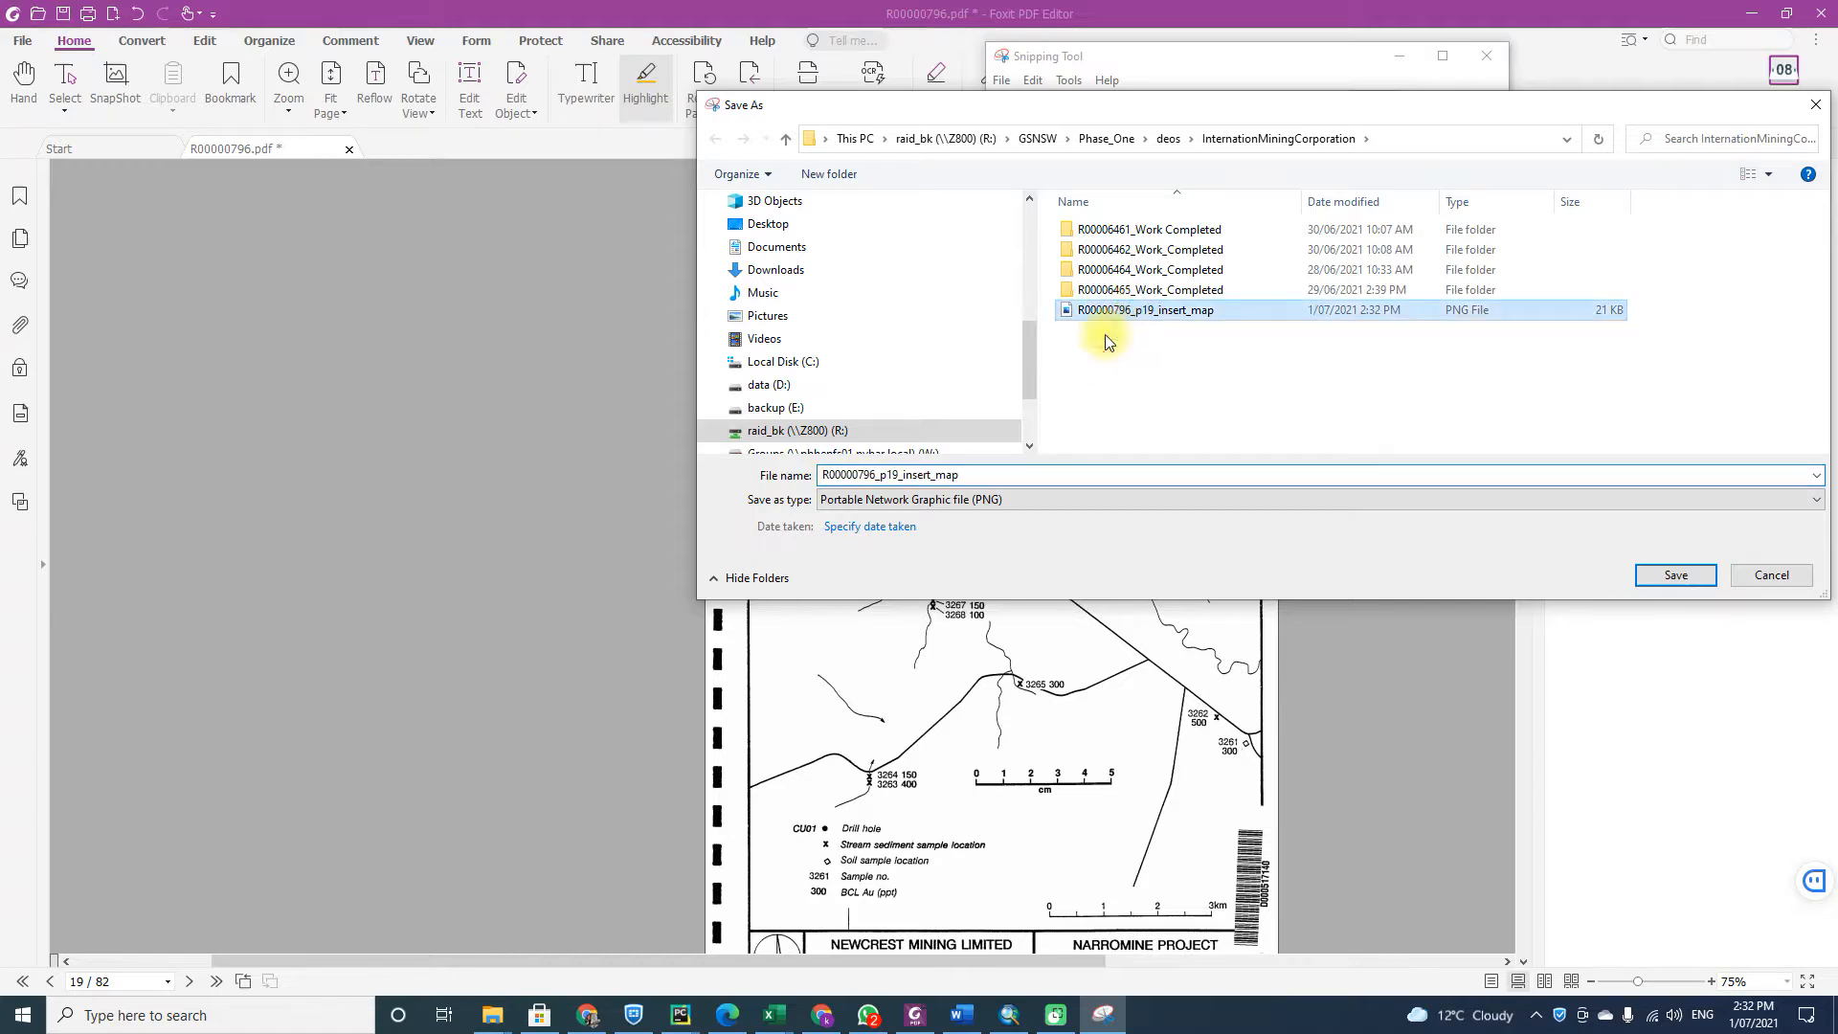
right_click(1109, 312)
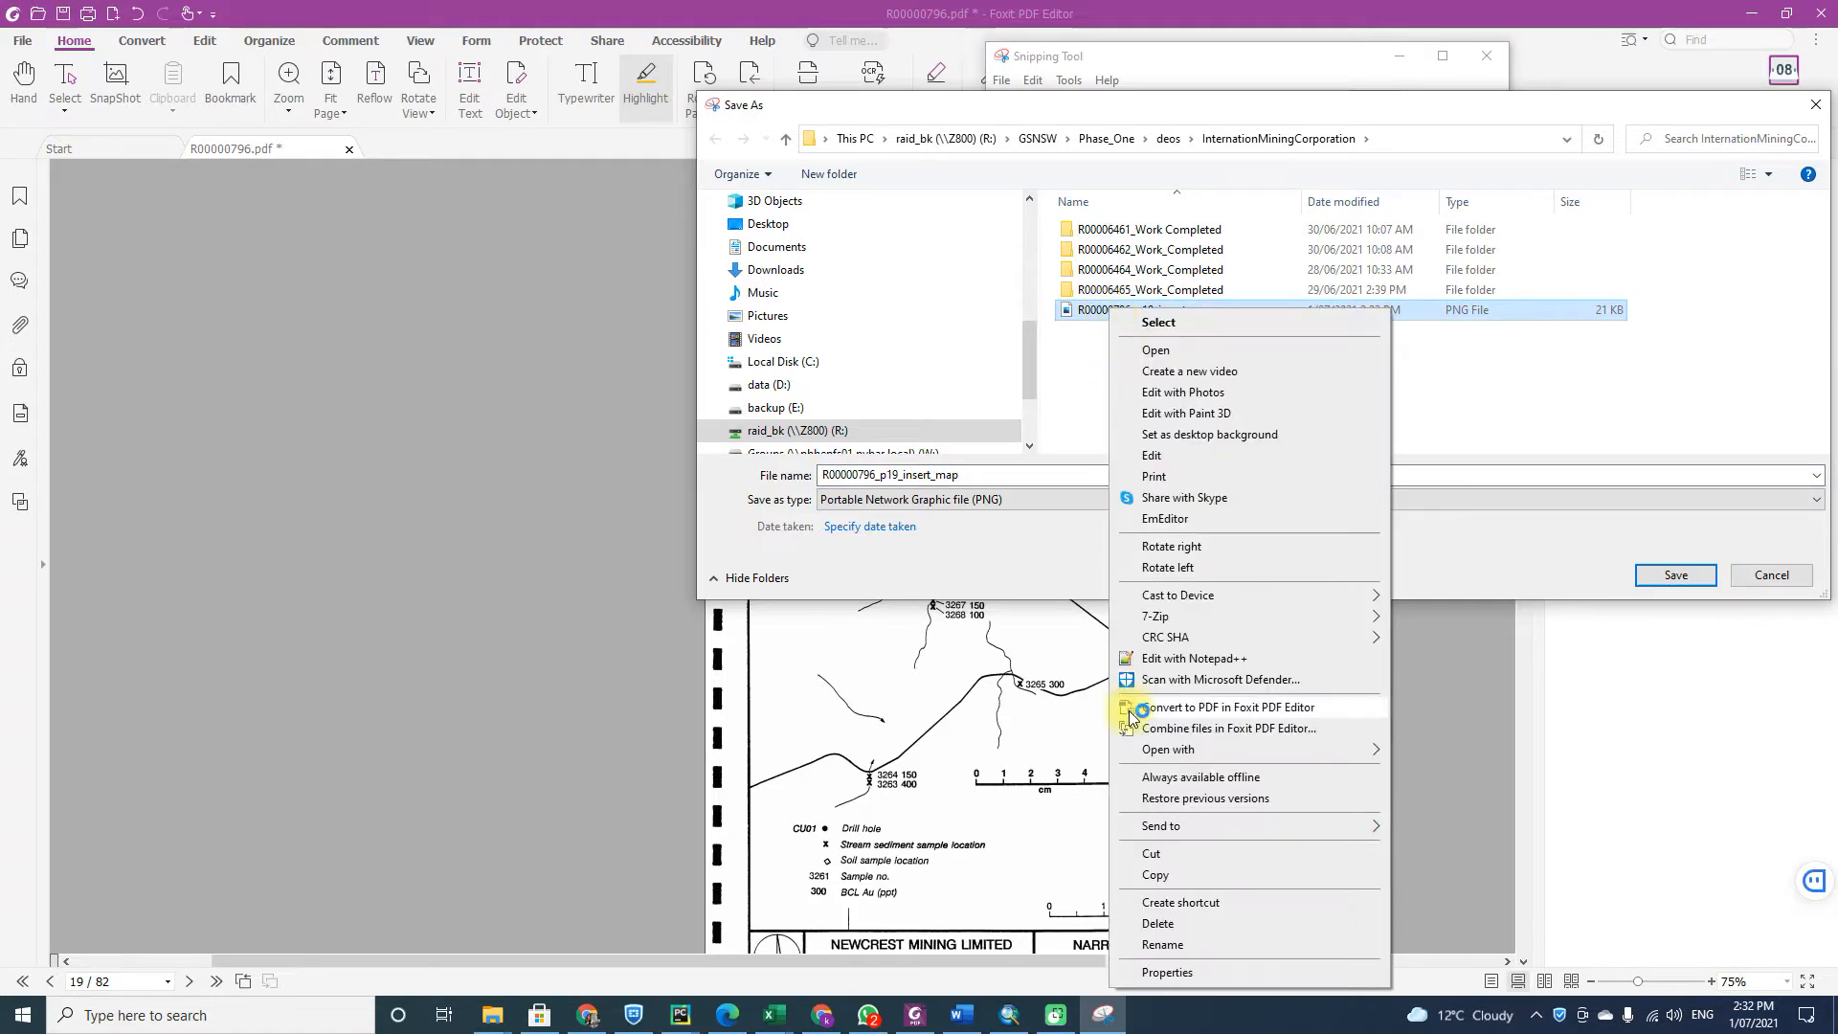
left_click(1165, 874)
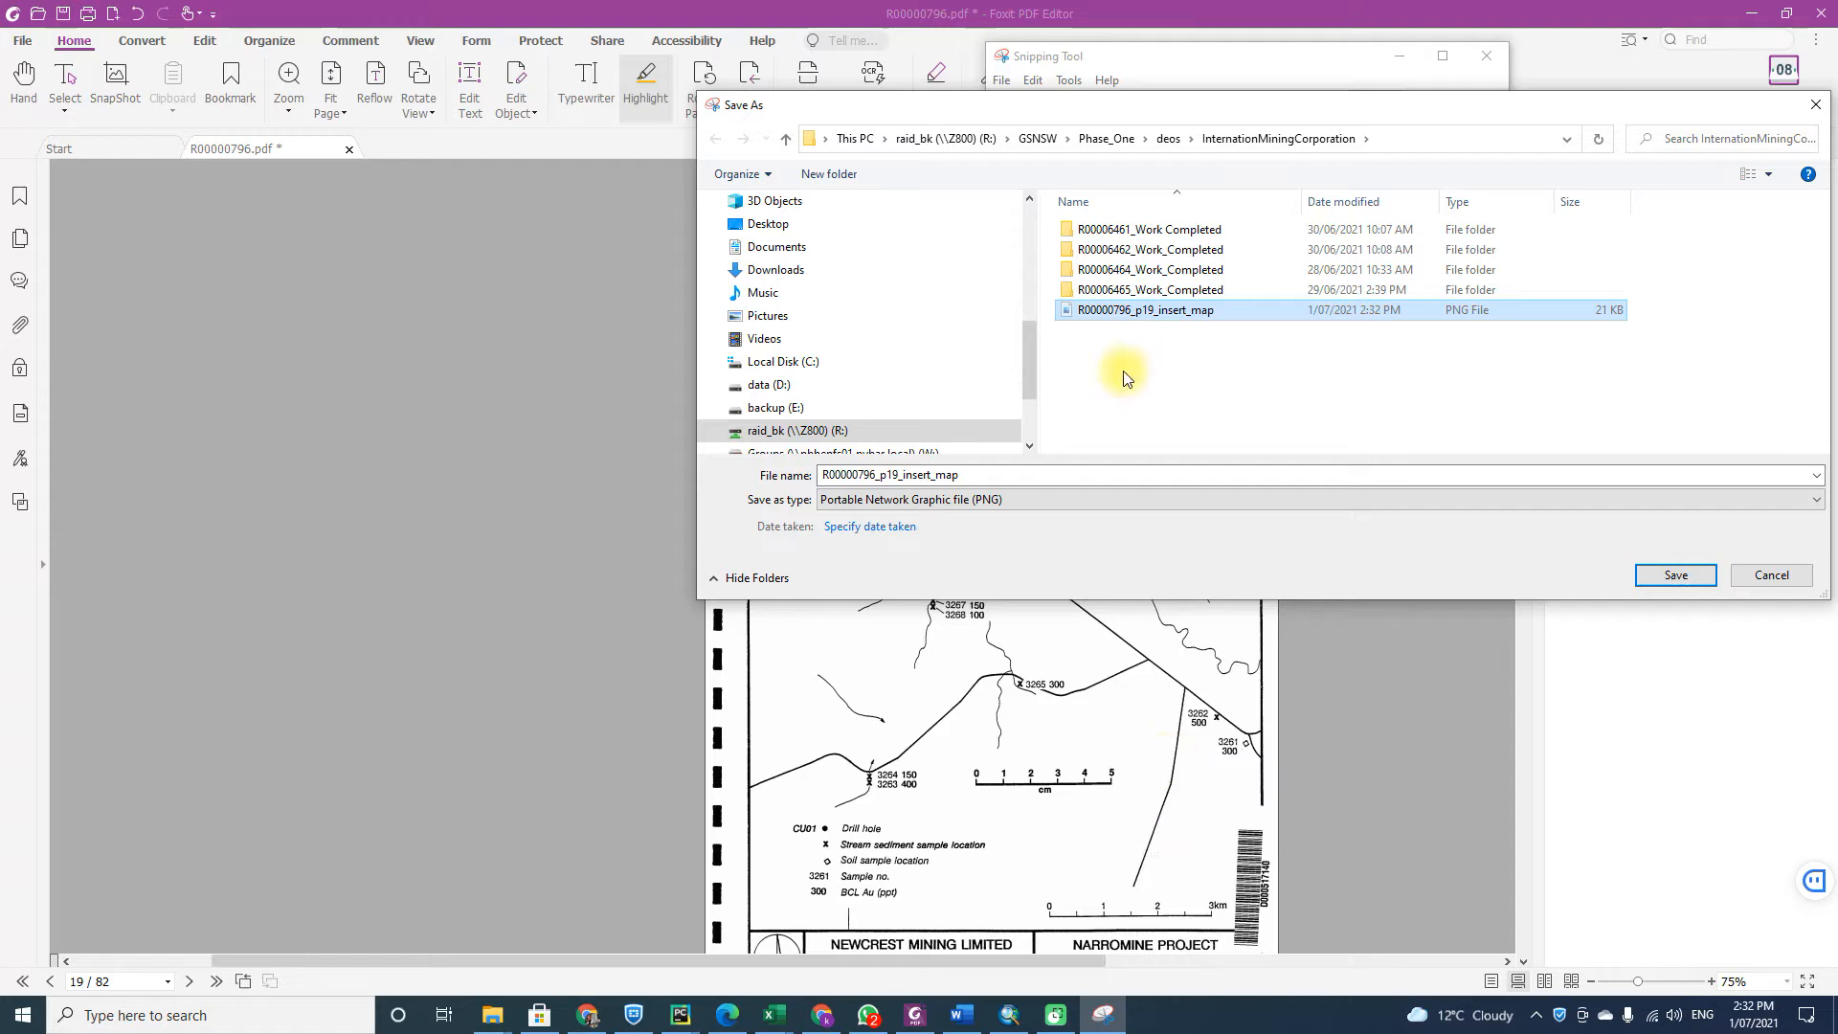
left_click(1106, 139)
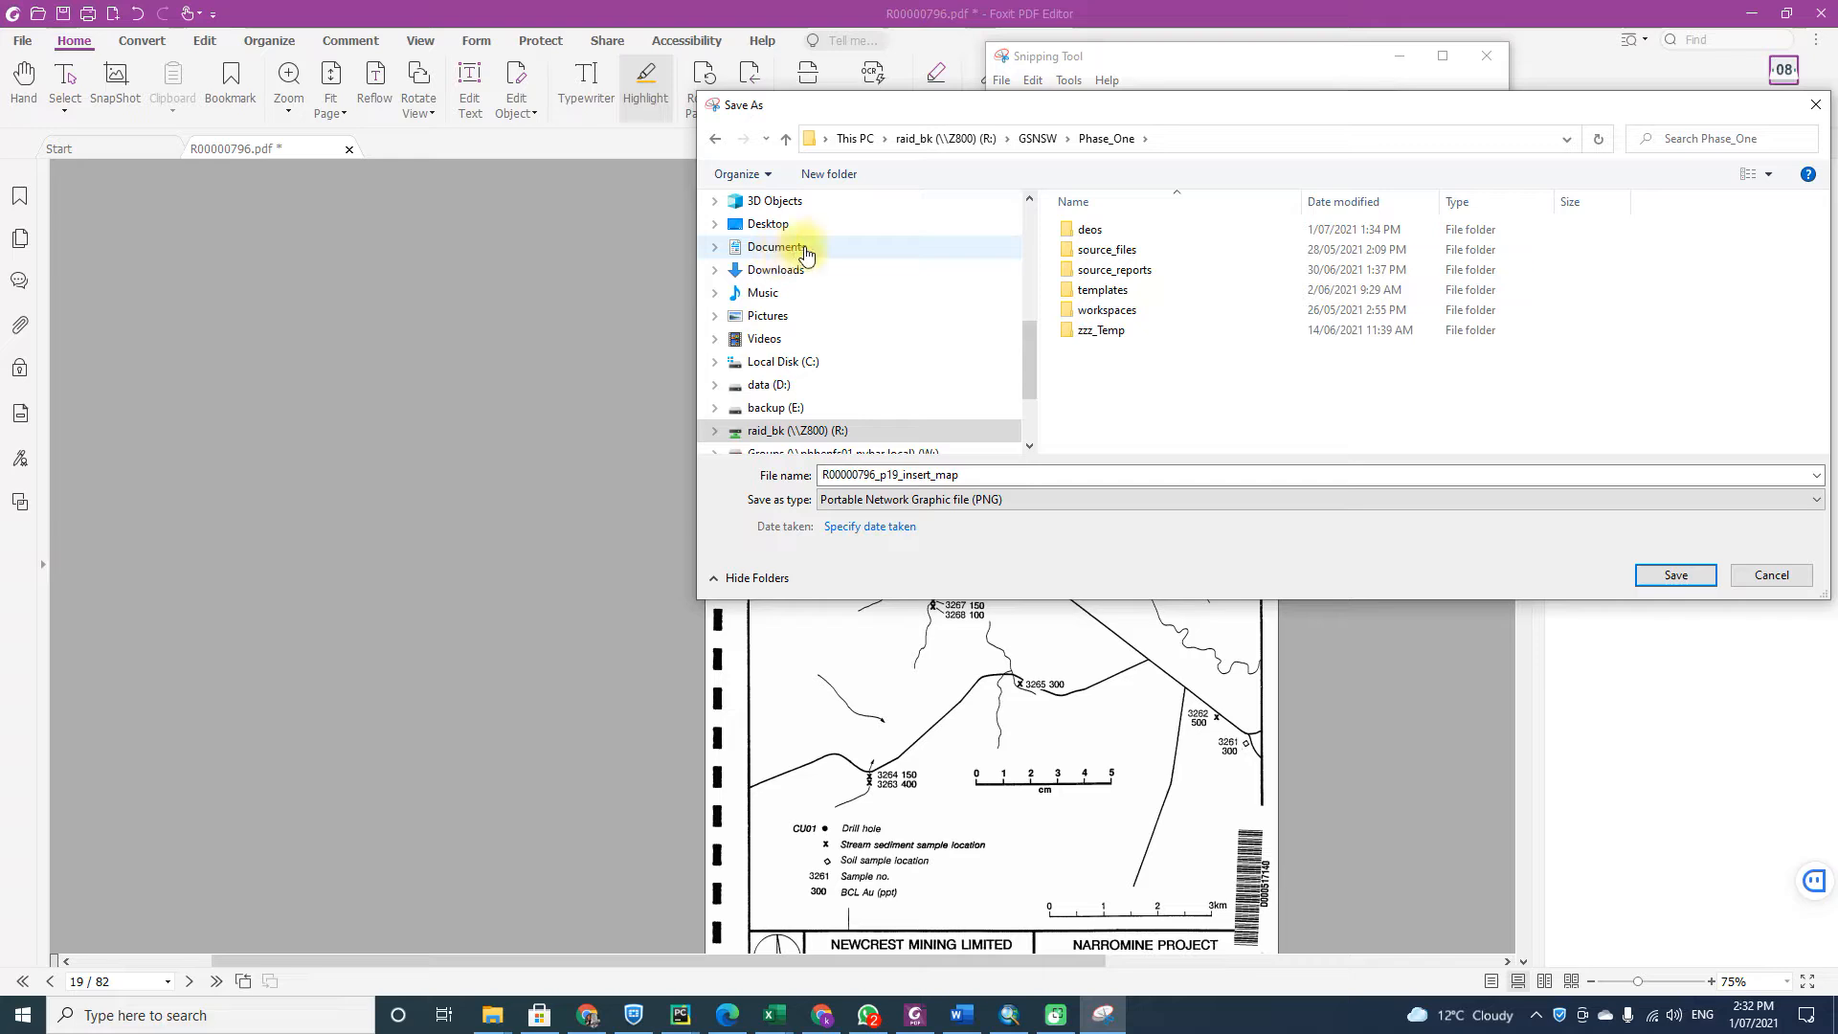
double_click(1159, 330)
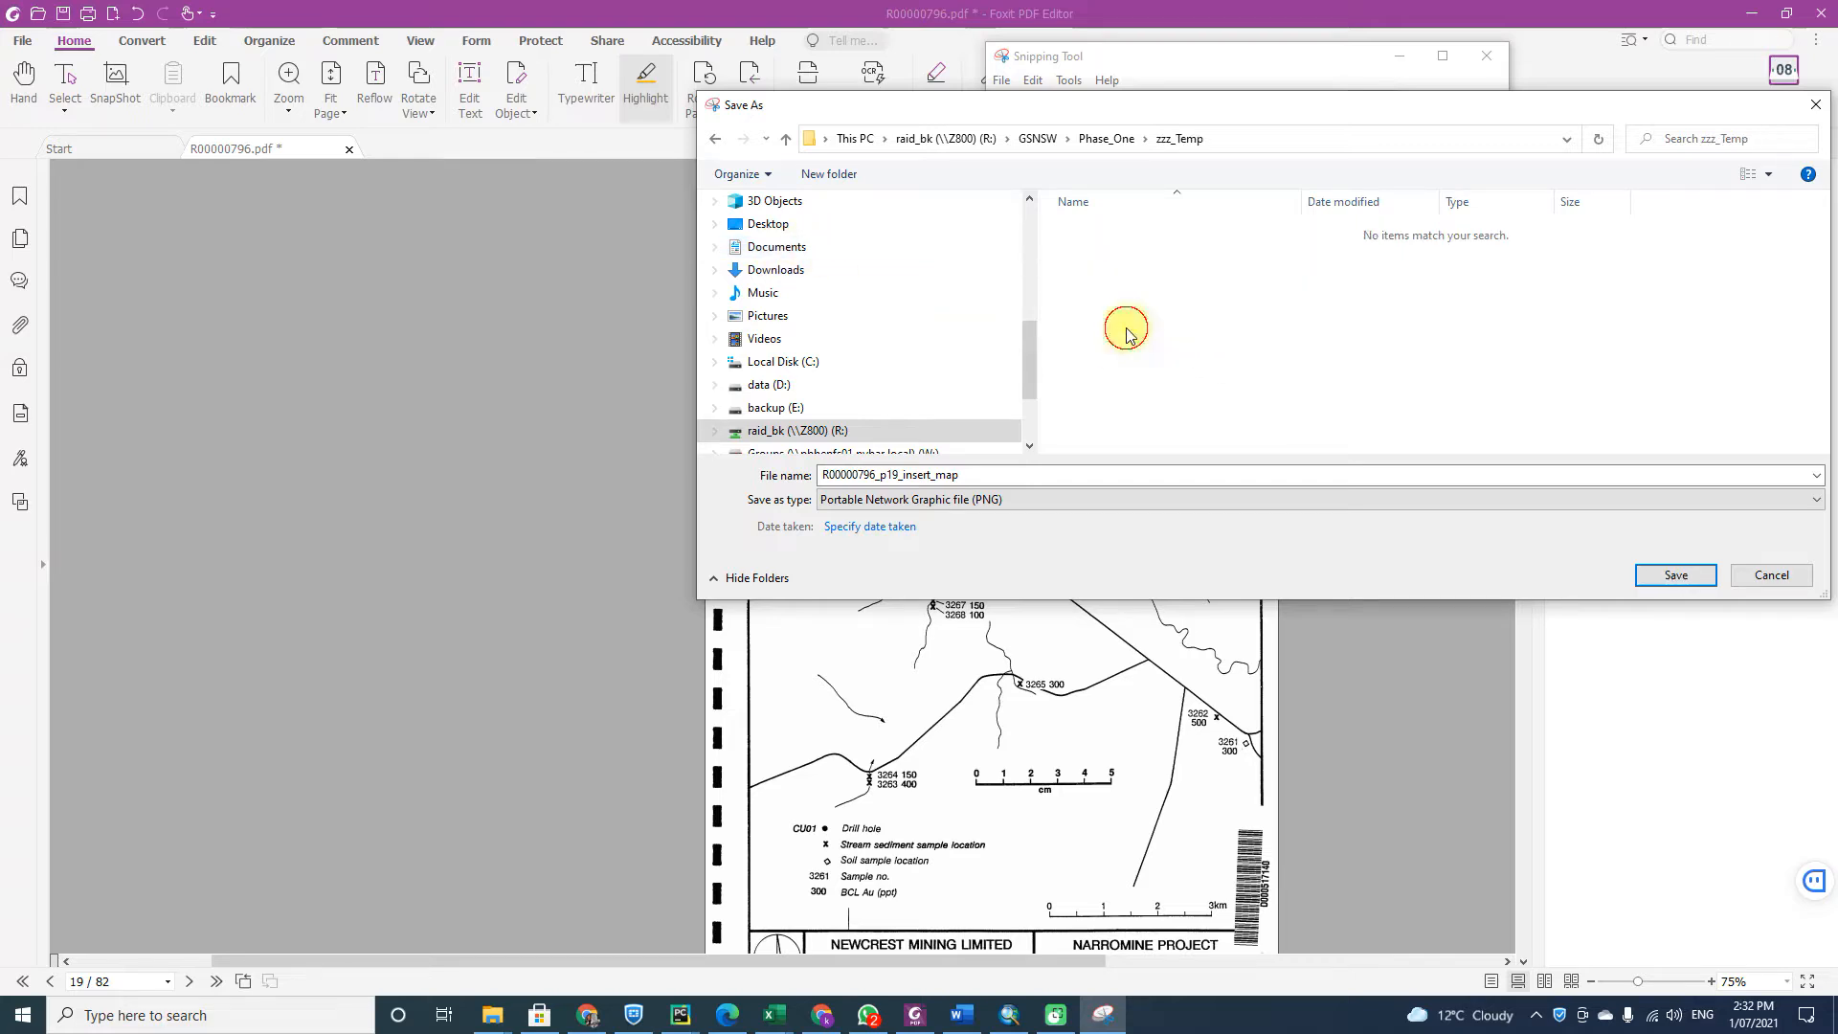
right_click(1112, 361)
left_click(1161, 466)
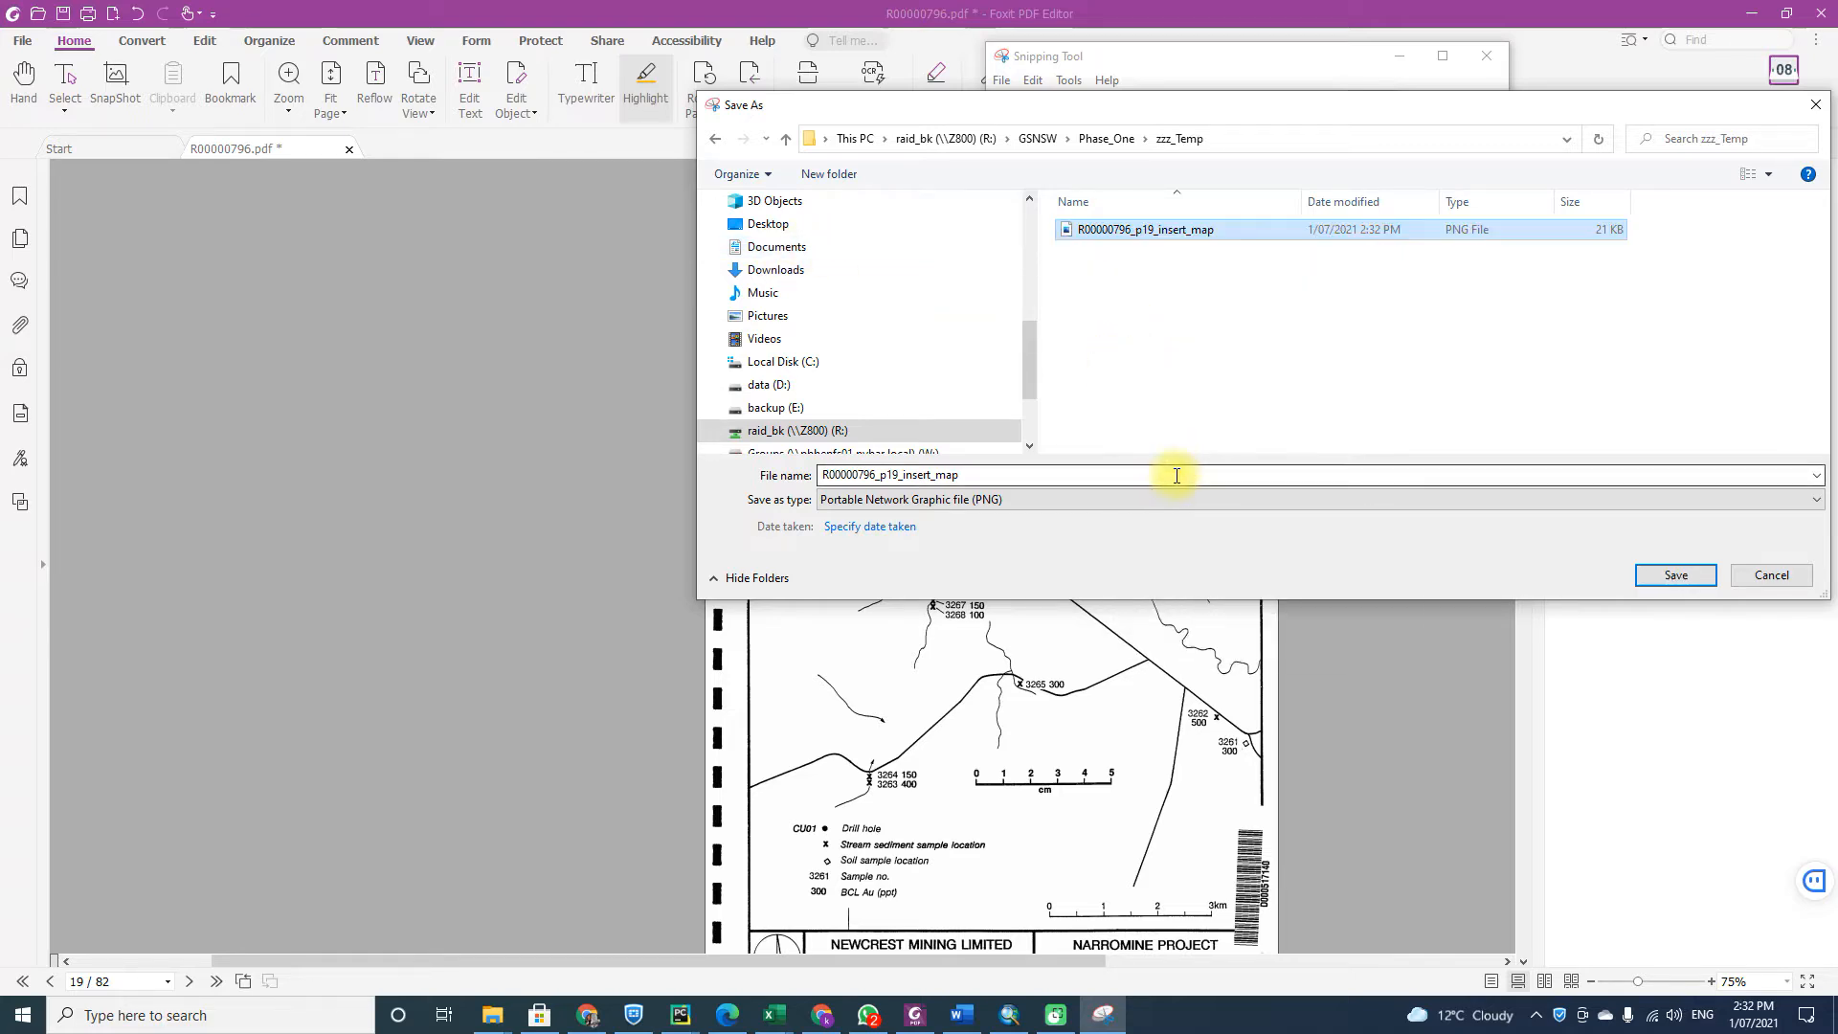
Switch to ArcMap and add R00000796_p19_insert_map.PNG from the R:\GSNSW\Phase_One\zzz_Temp folder as a layer.
left_click(1239, 139)
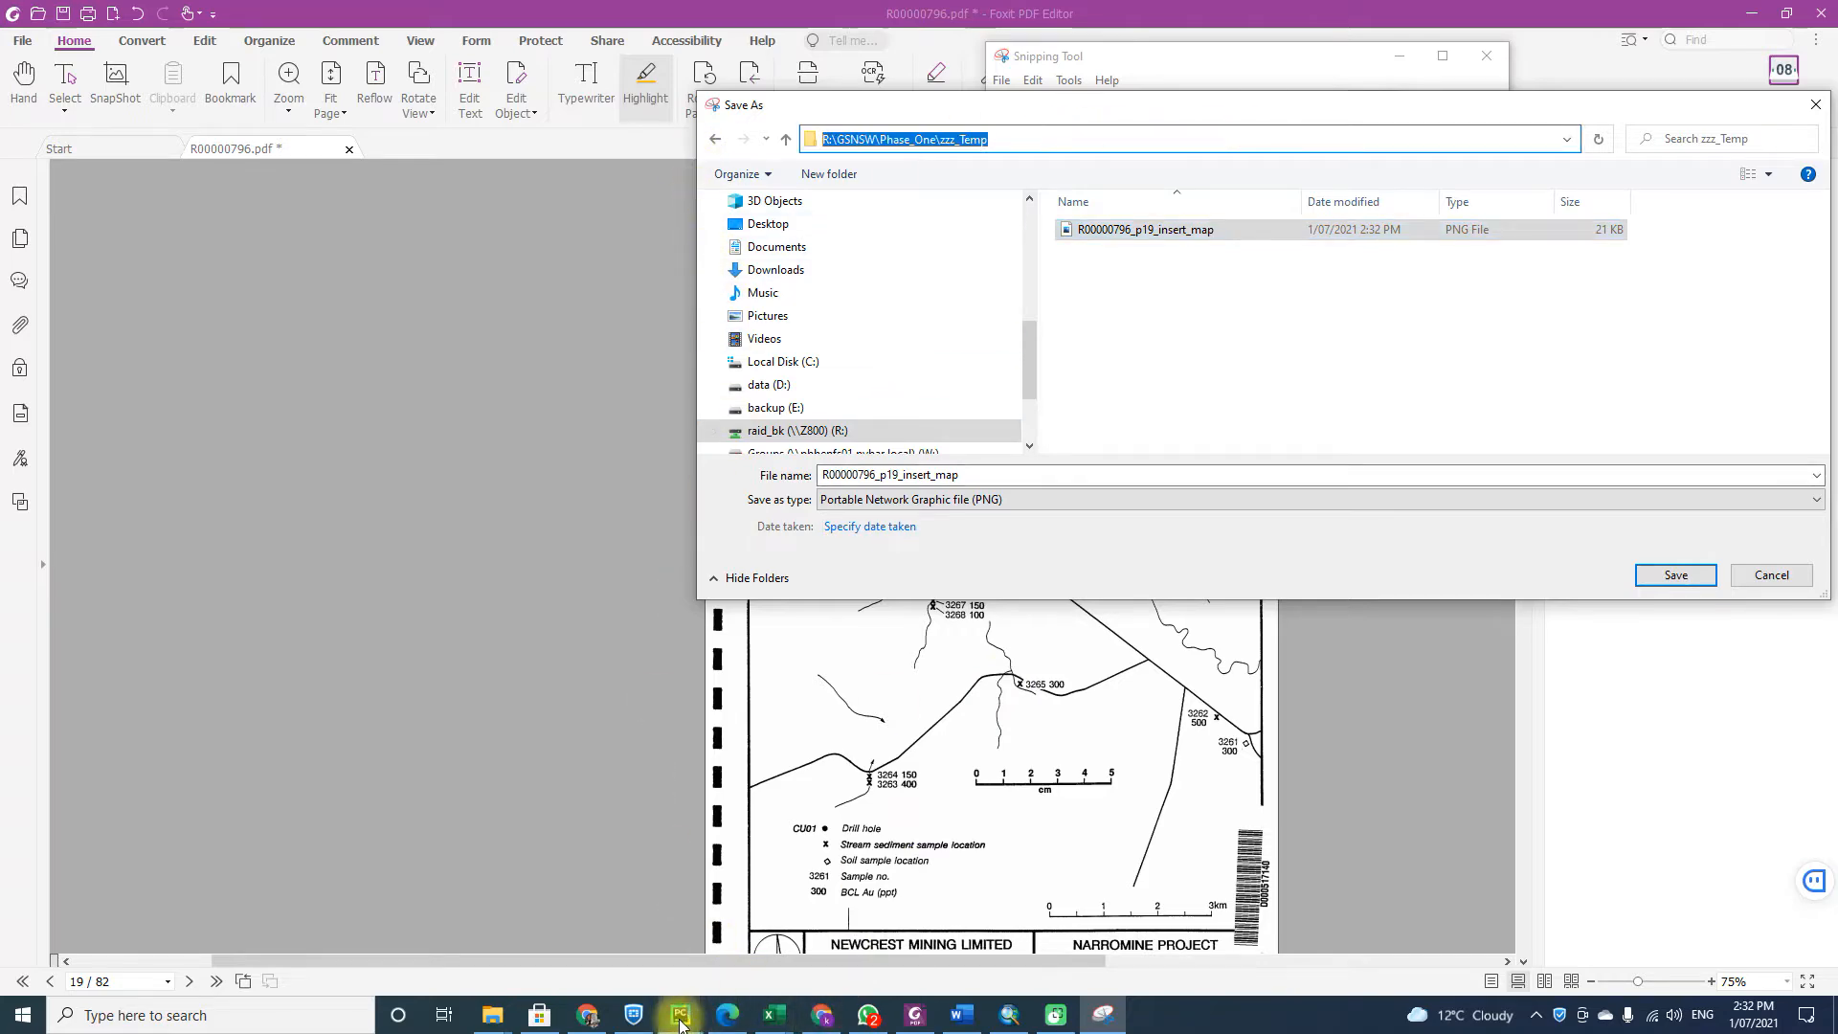
left_click(1000, 1022)
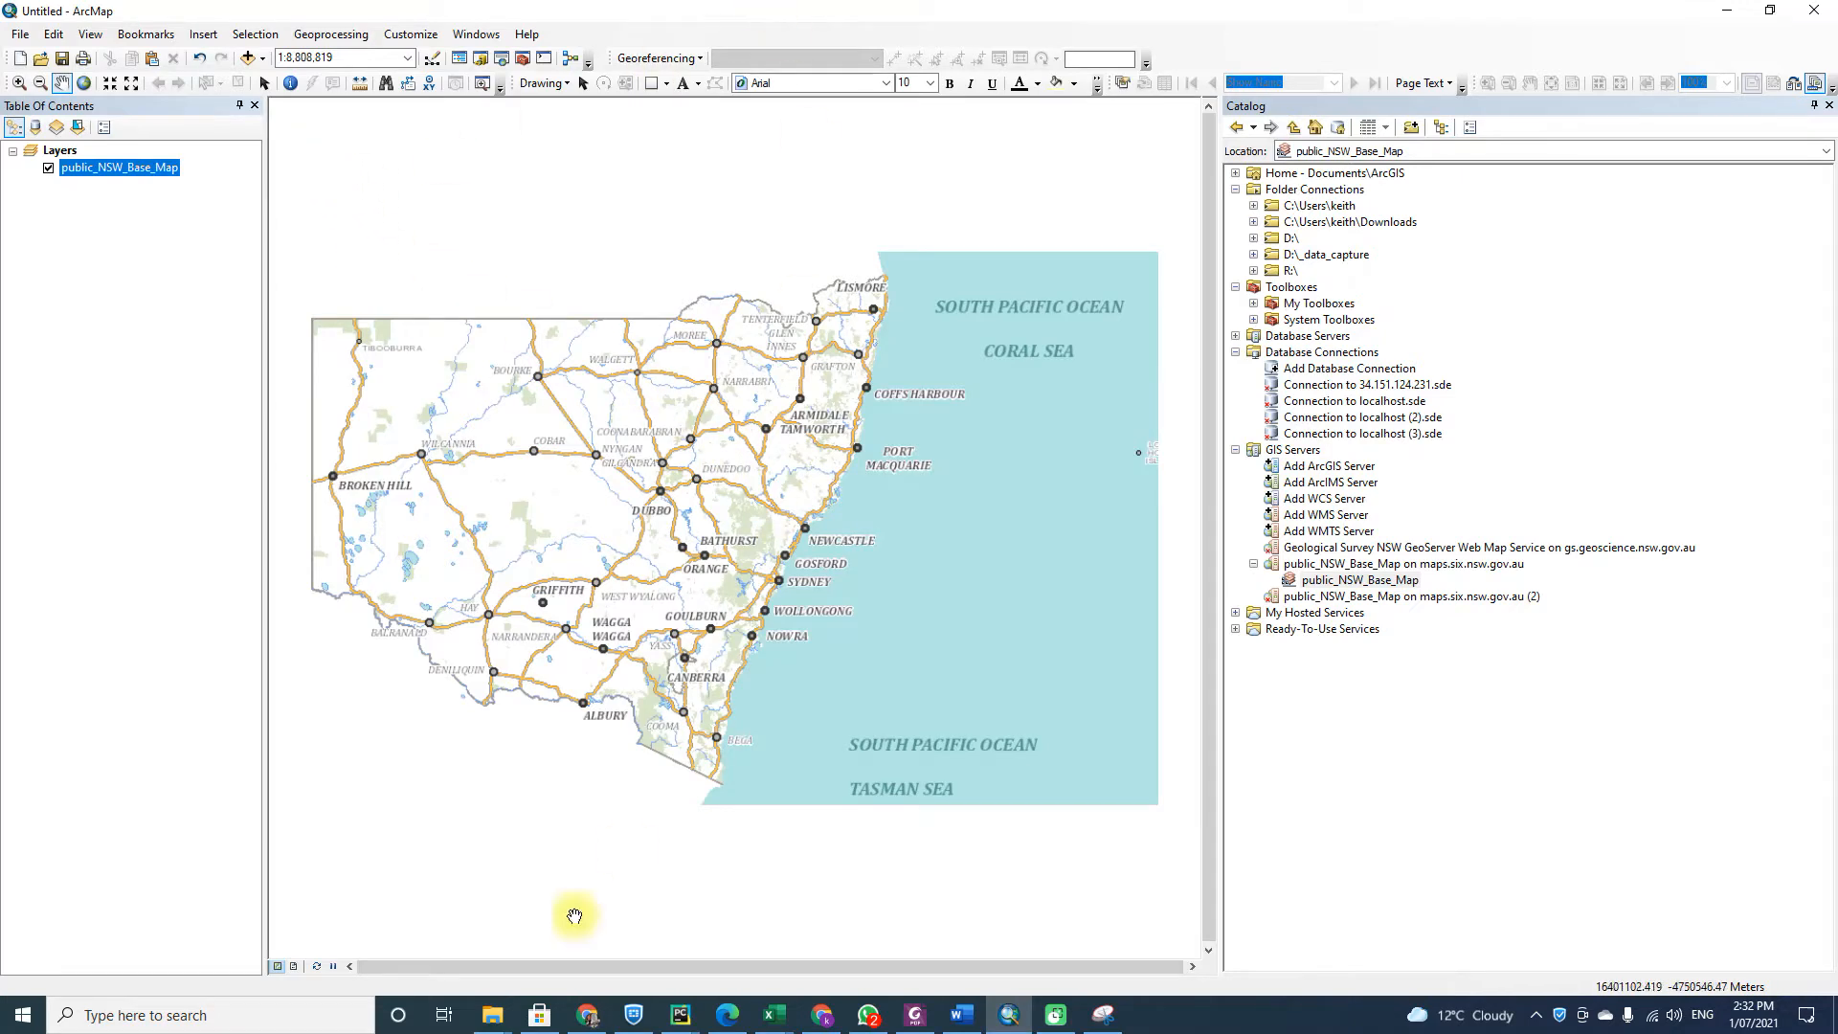
left_click(492, 1014)
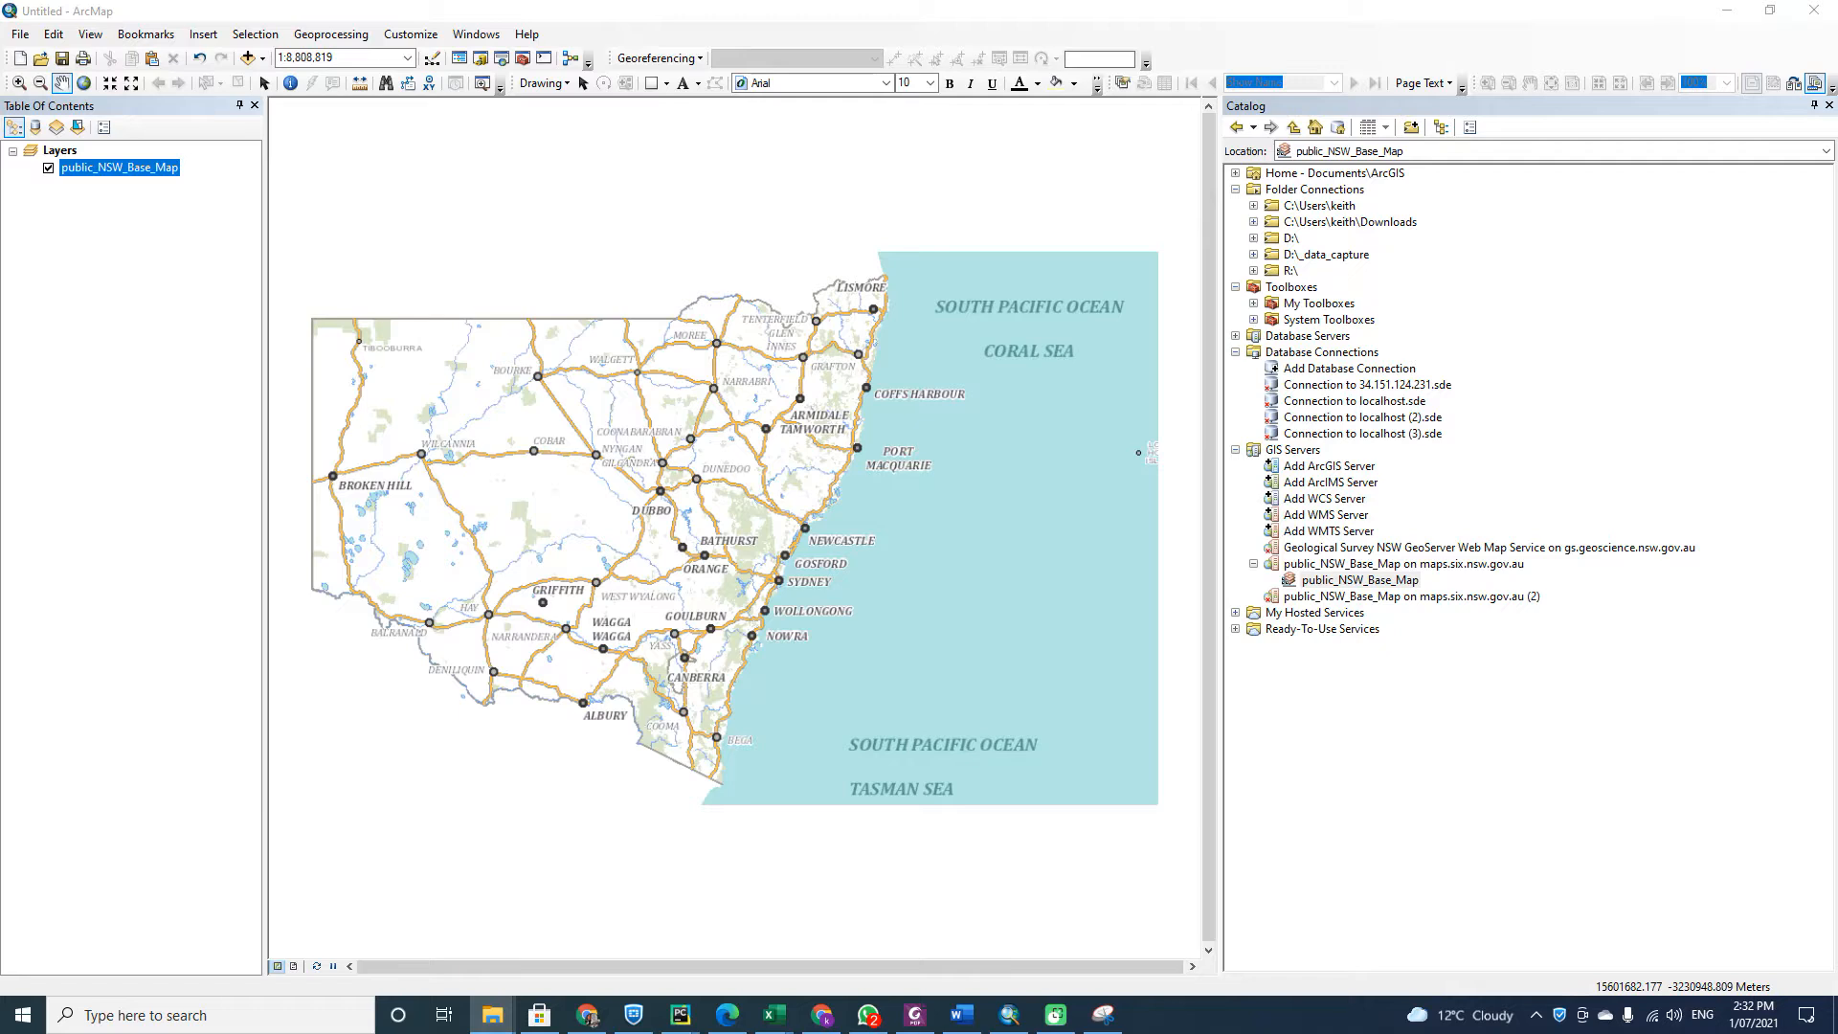
left_click_drag(0, 432, 655, 436)
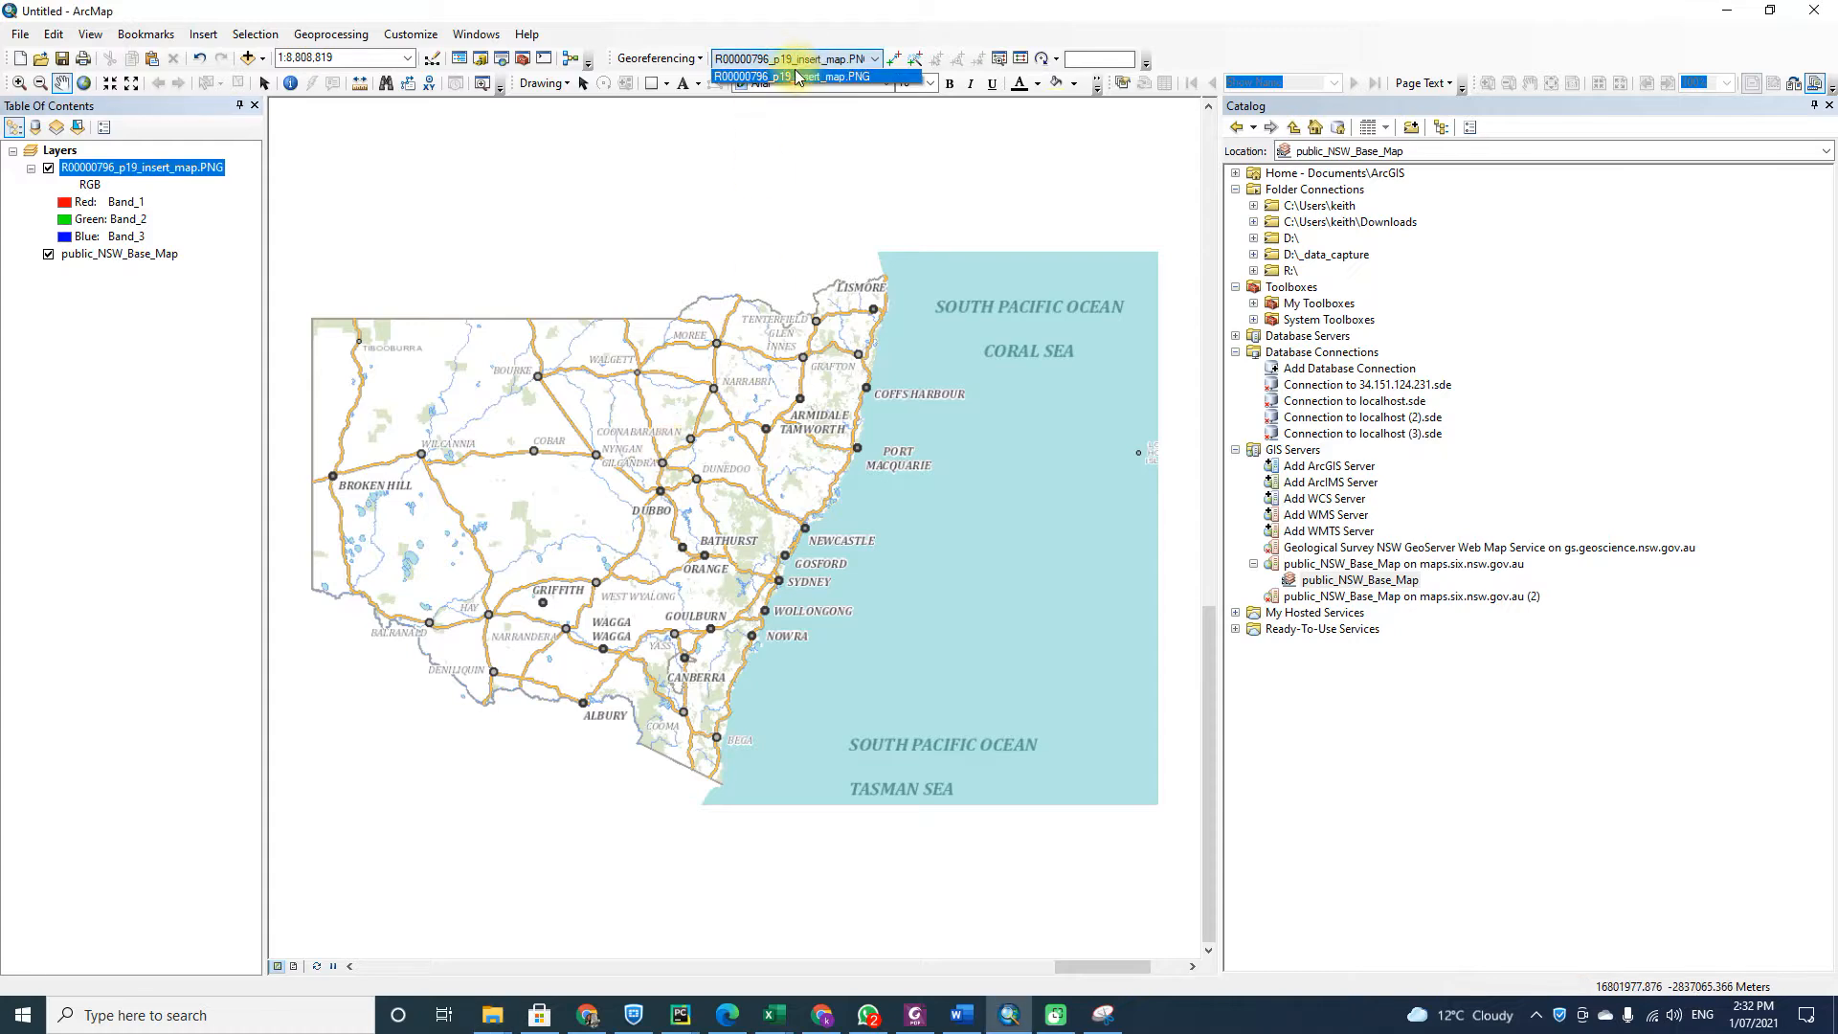
Turn the Georeferencing toolbar off and on again, and float it over the map's upper edge.
mouse_move(608, 59)
left_mouse_down()
mouse_move(594, 193)
mouse_move(581, 156)
mouse_move(616, 49)
left_mouse_up()
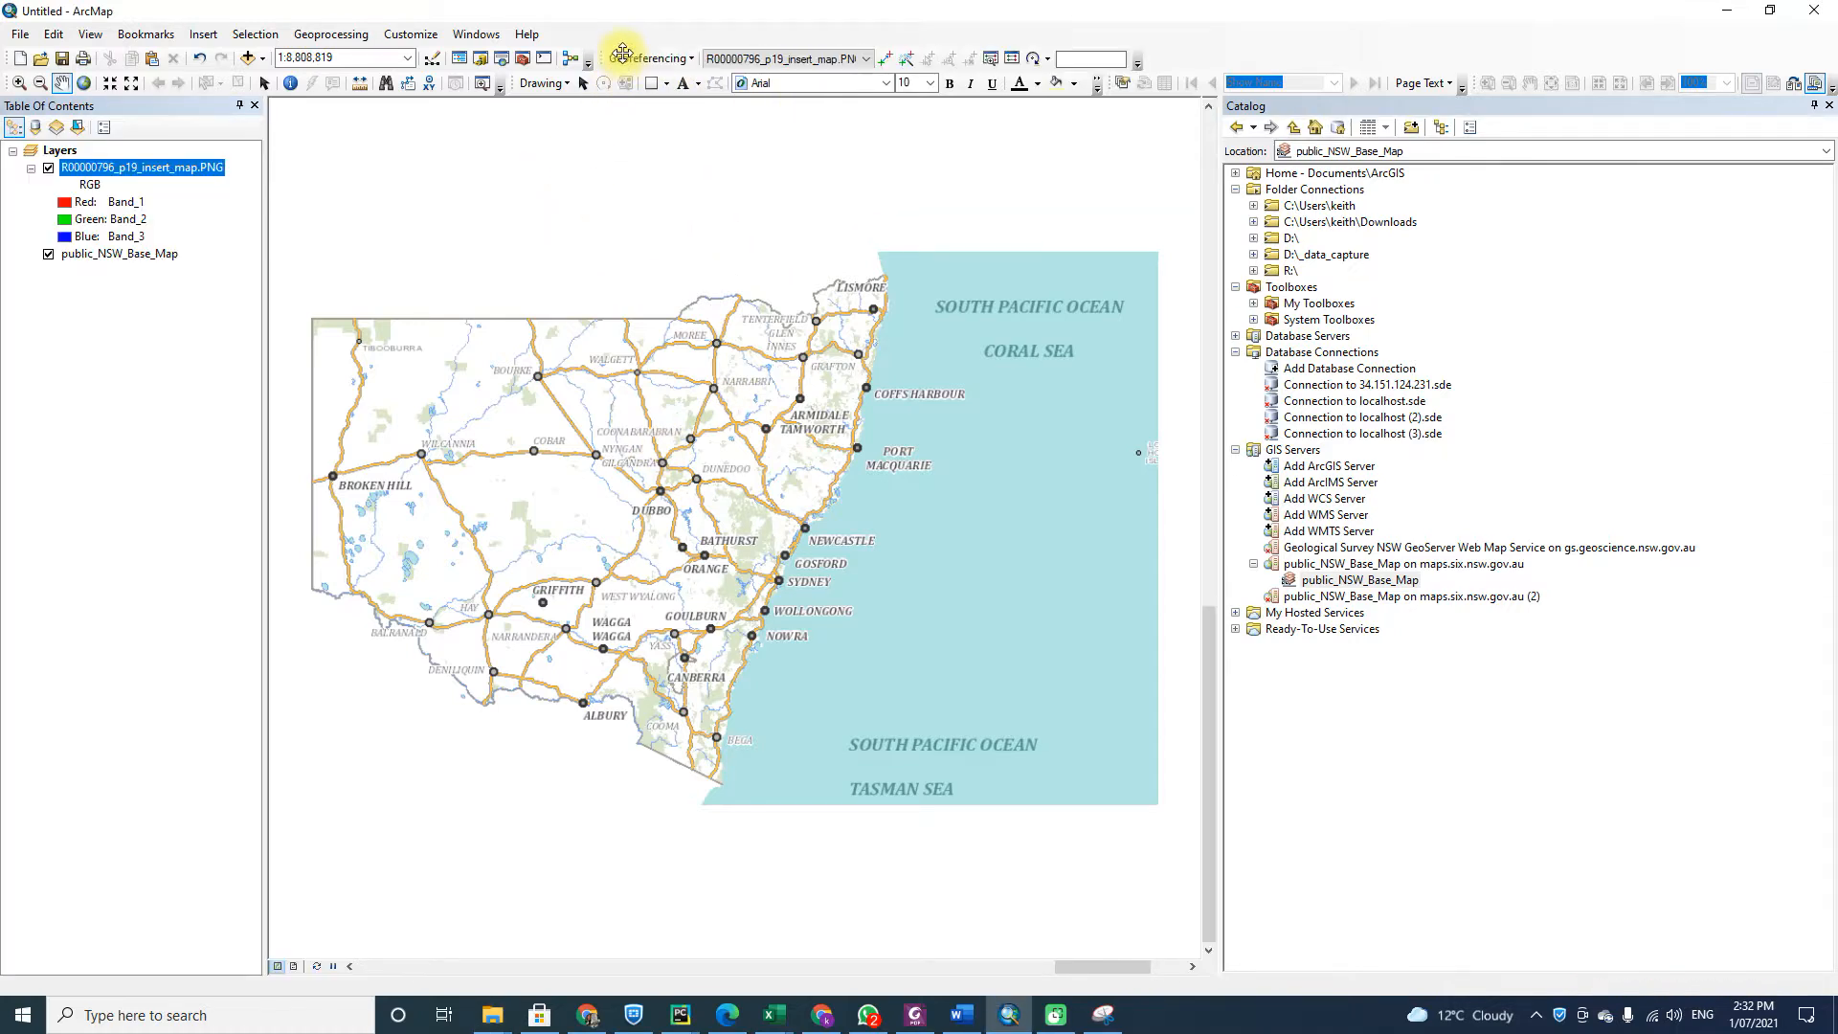
right_click(1211, 53)
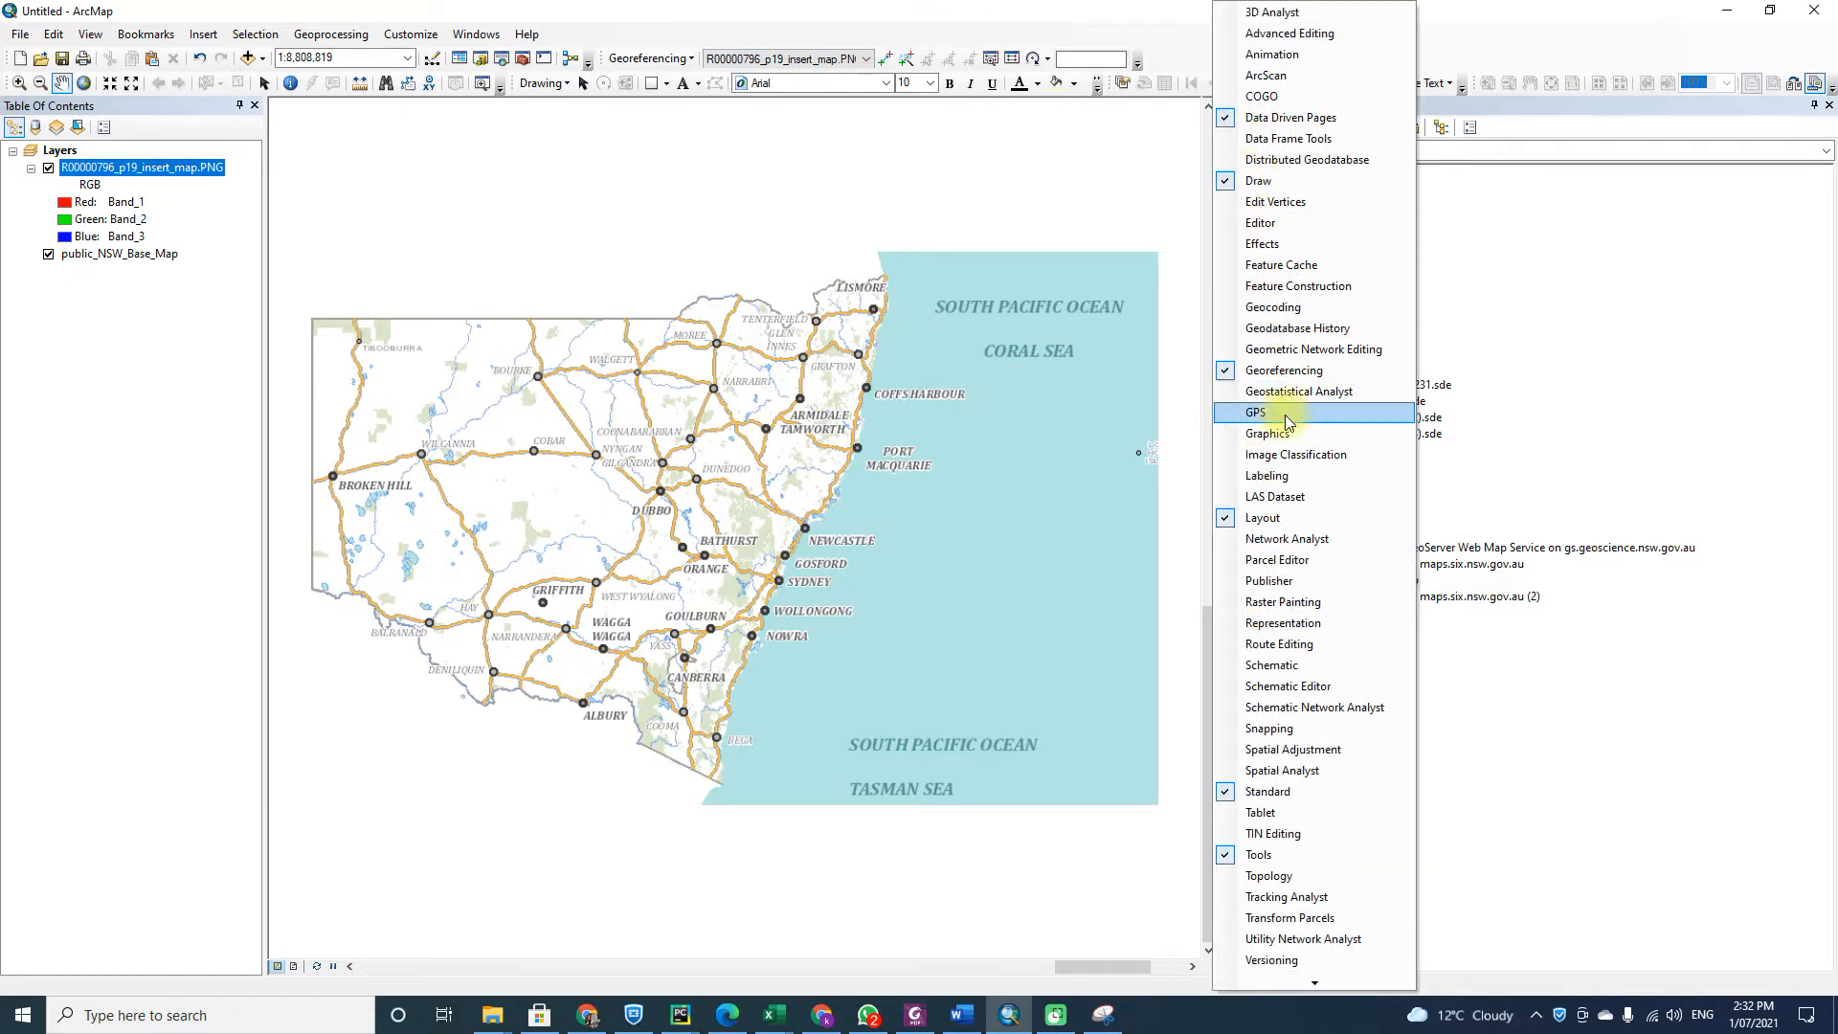
left_click(1284, 370)
right_click(1213, 50)
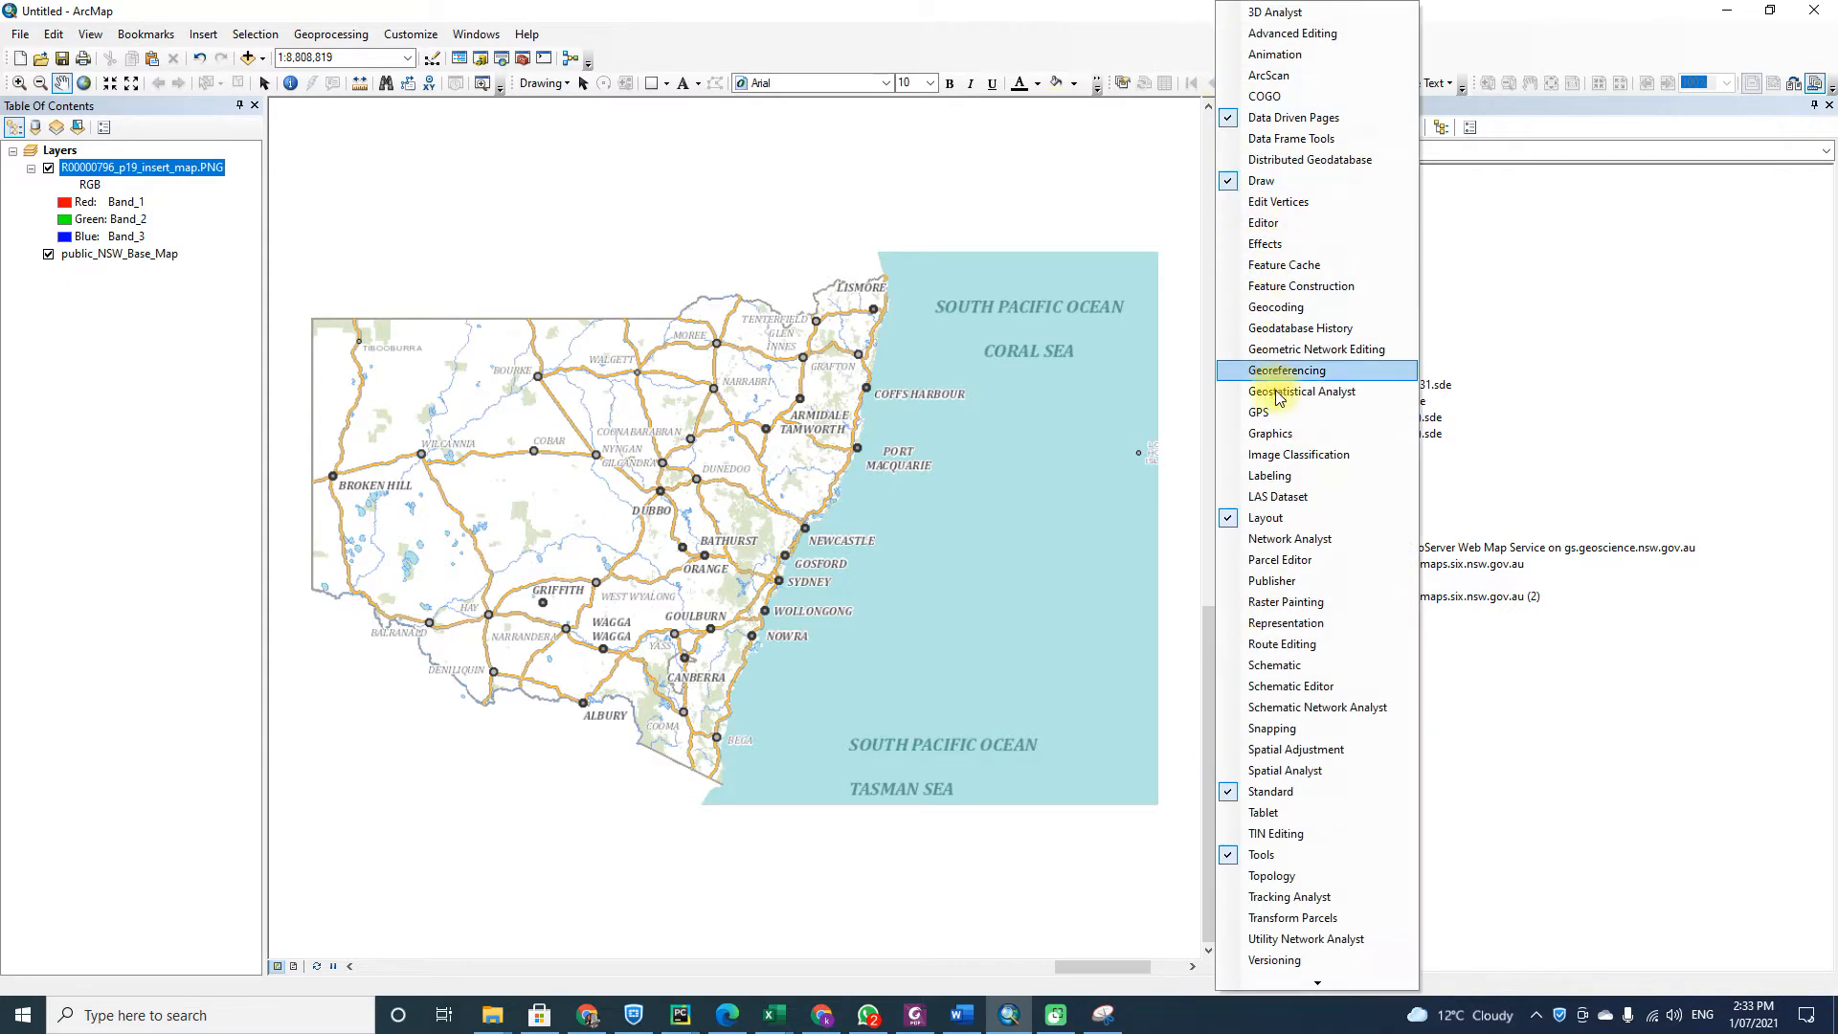
left_click(1283, 370)
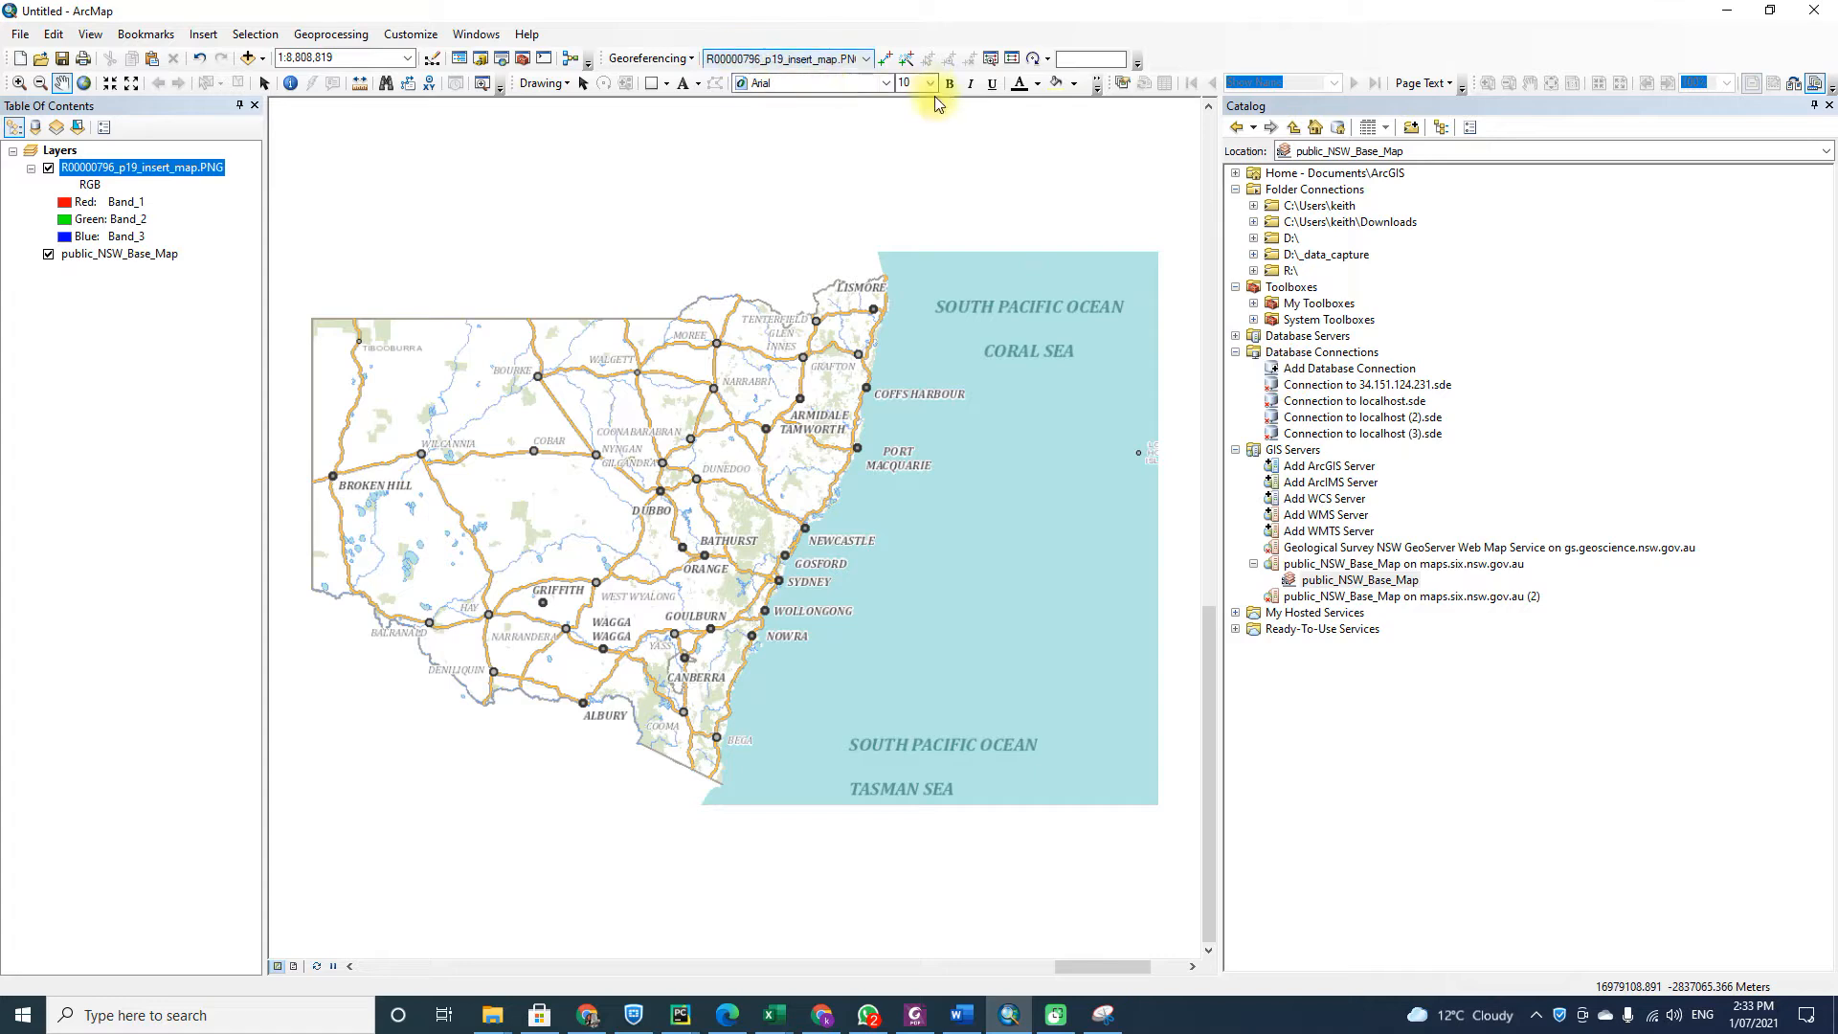
left_click_drag(598, 59, 499, 138)
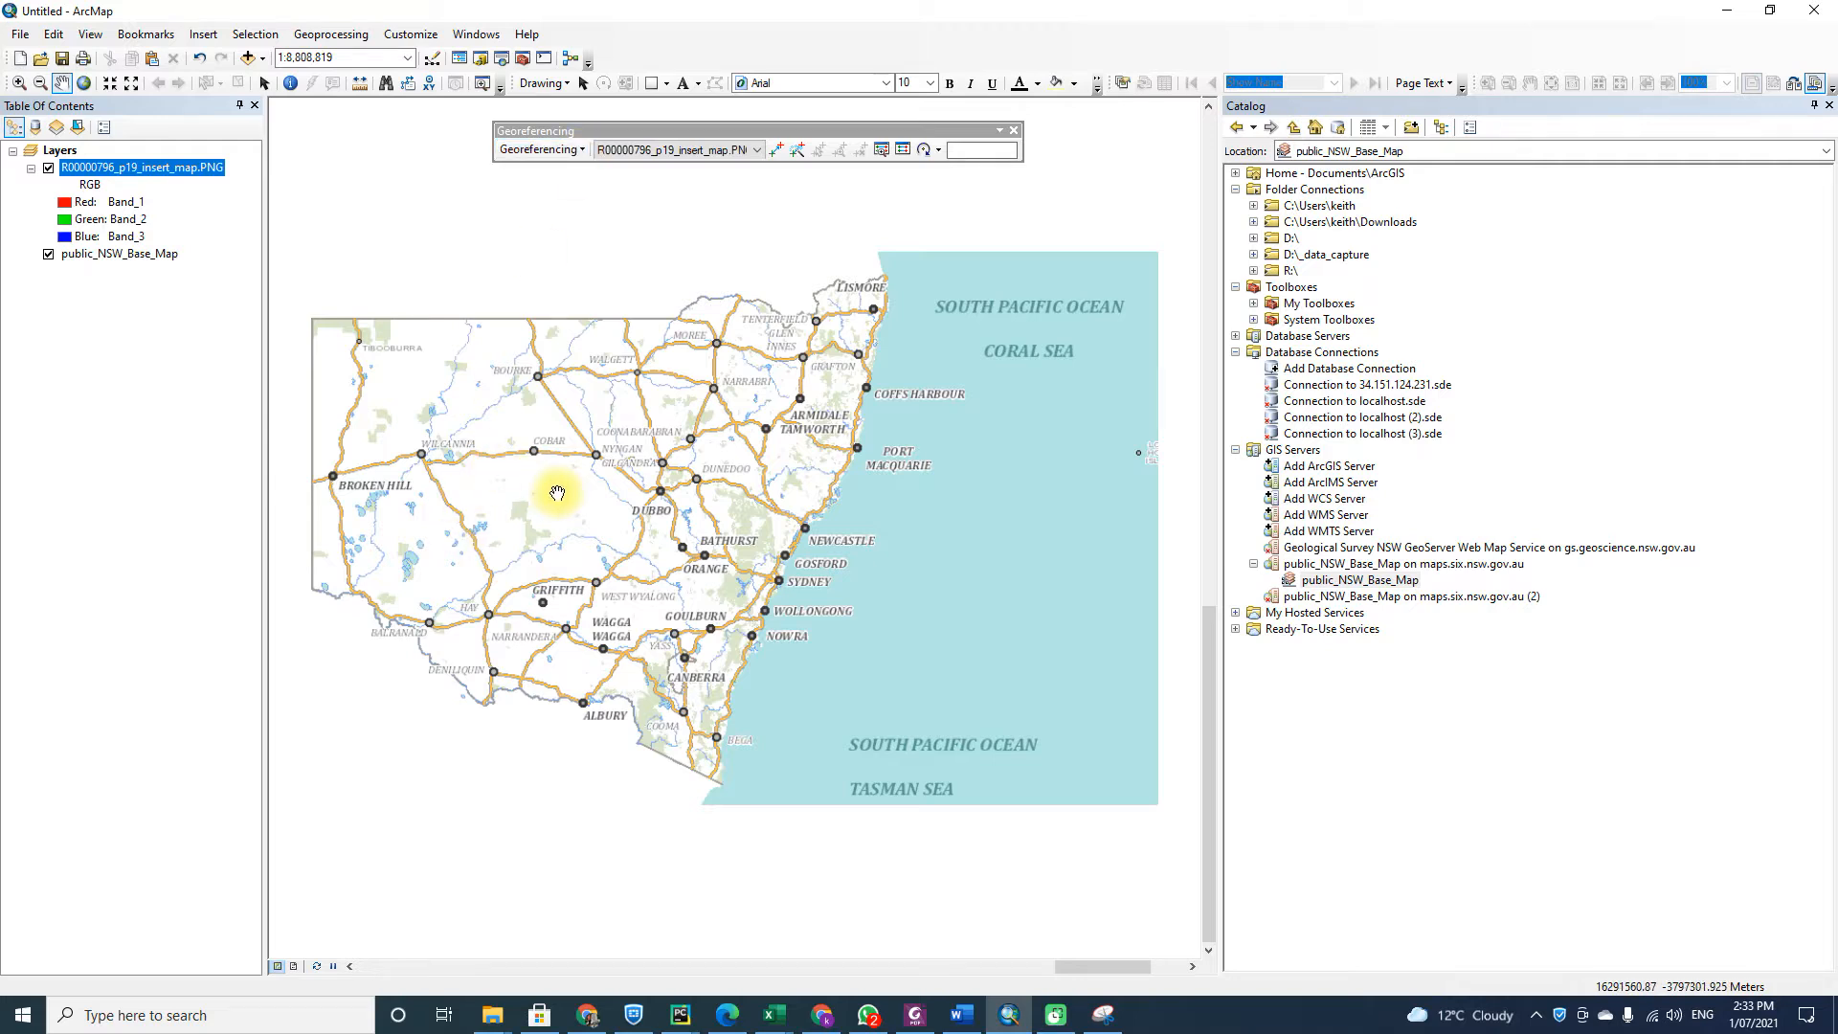
Fit the R00000796_p19_insert_map.PNG raster to the display over the Narromine and Peak Hill area of the base map.
left_click(19, 84)
left_click(766, 689)
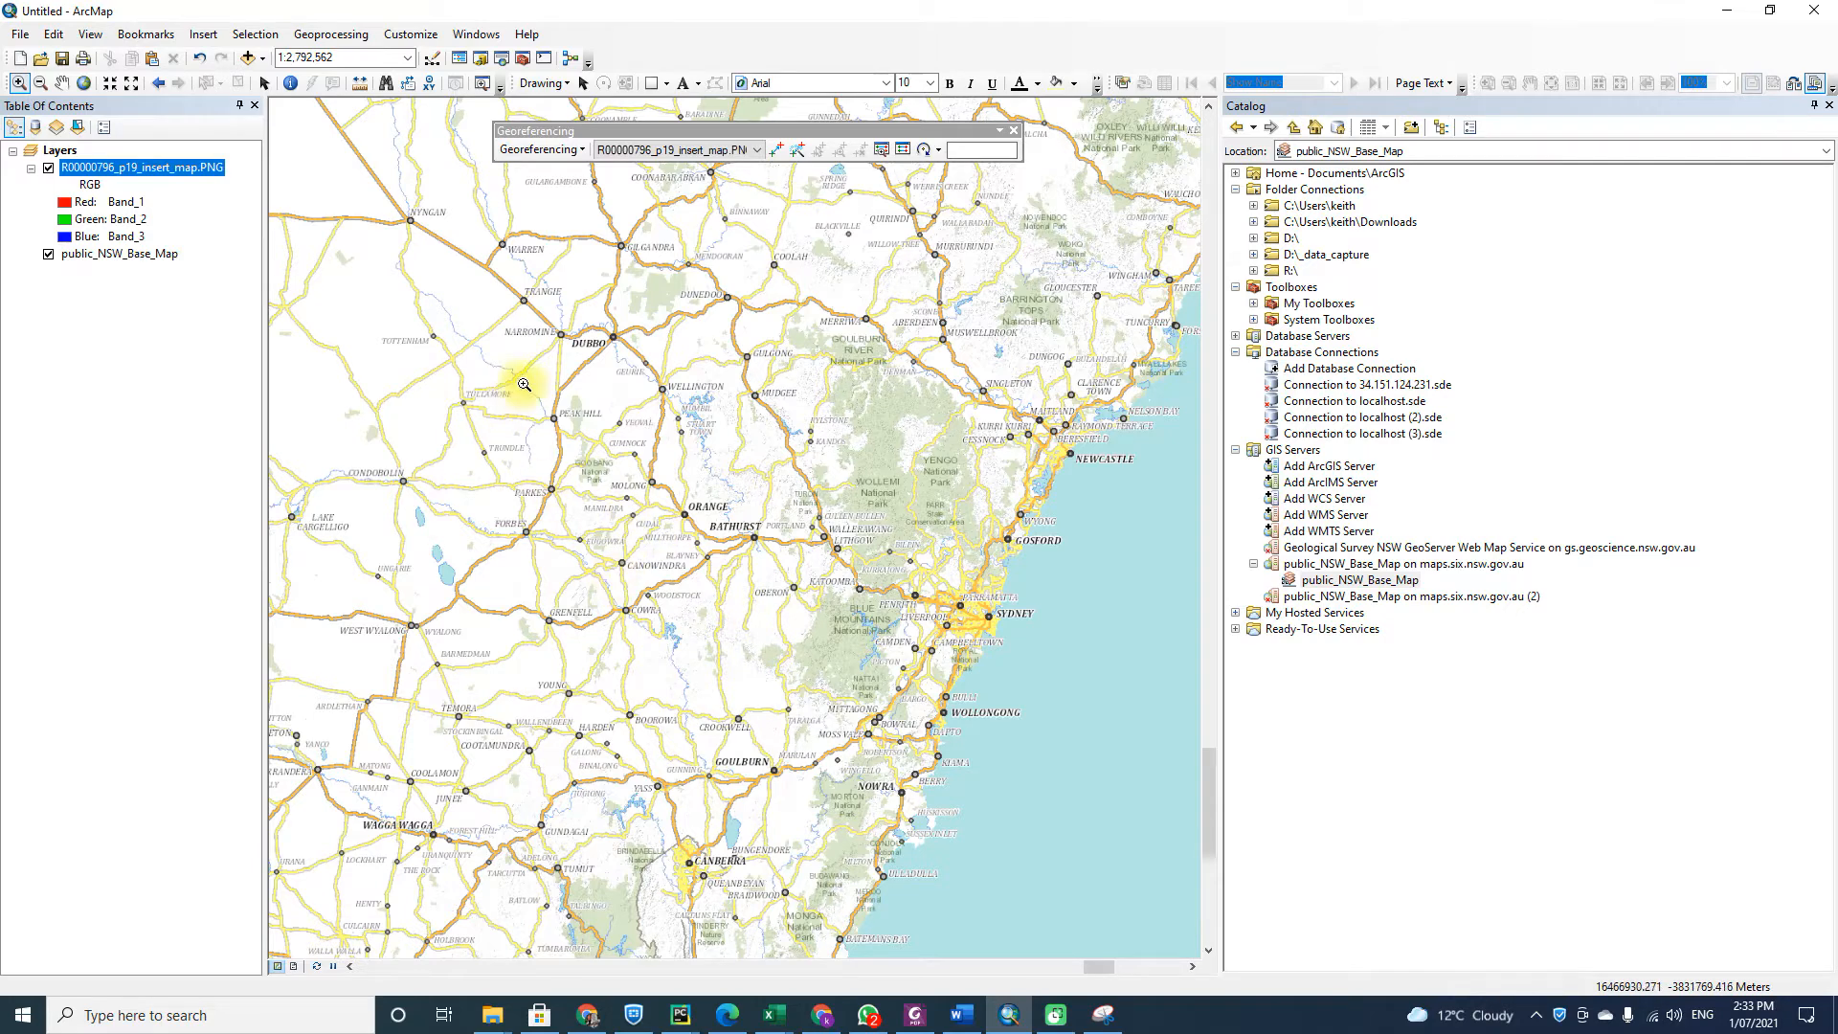
left_click_drag(474, 257, 630, 529)
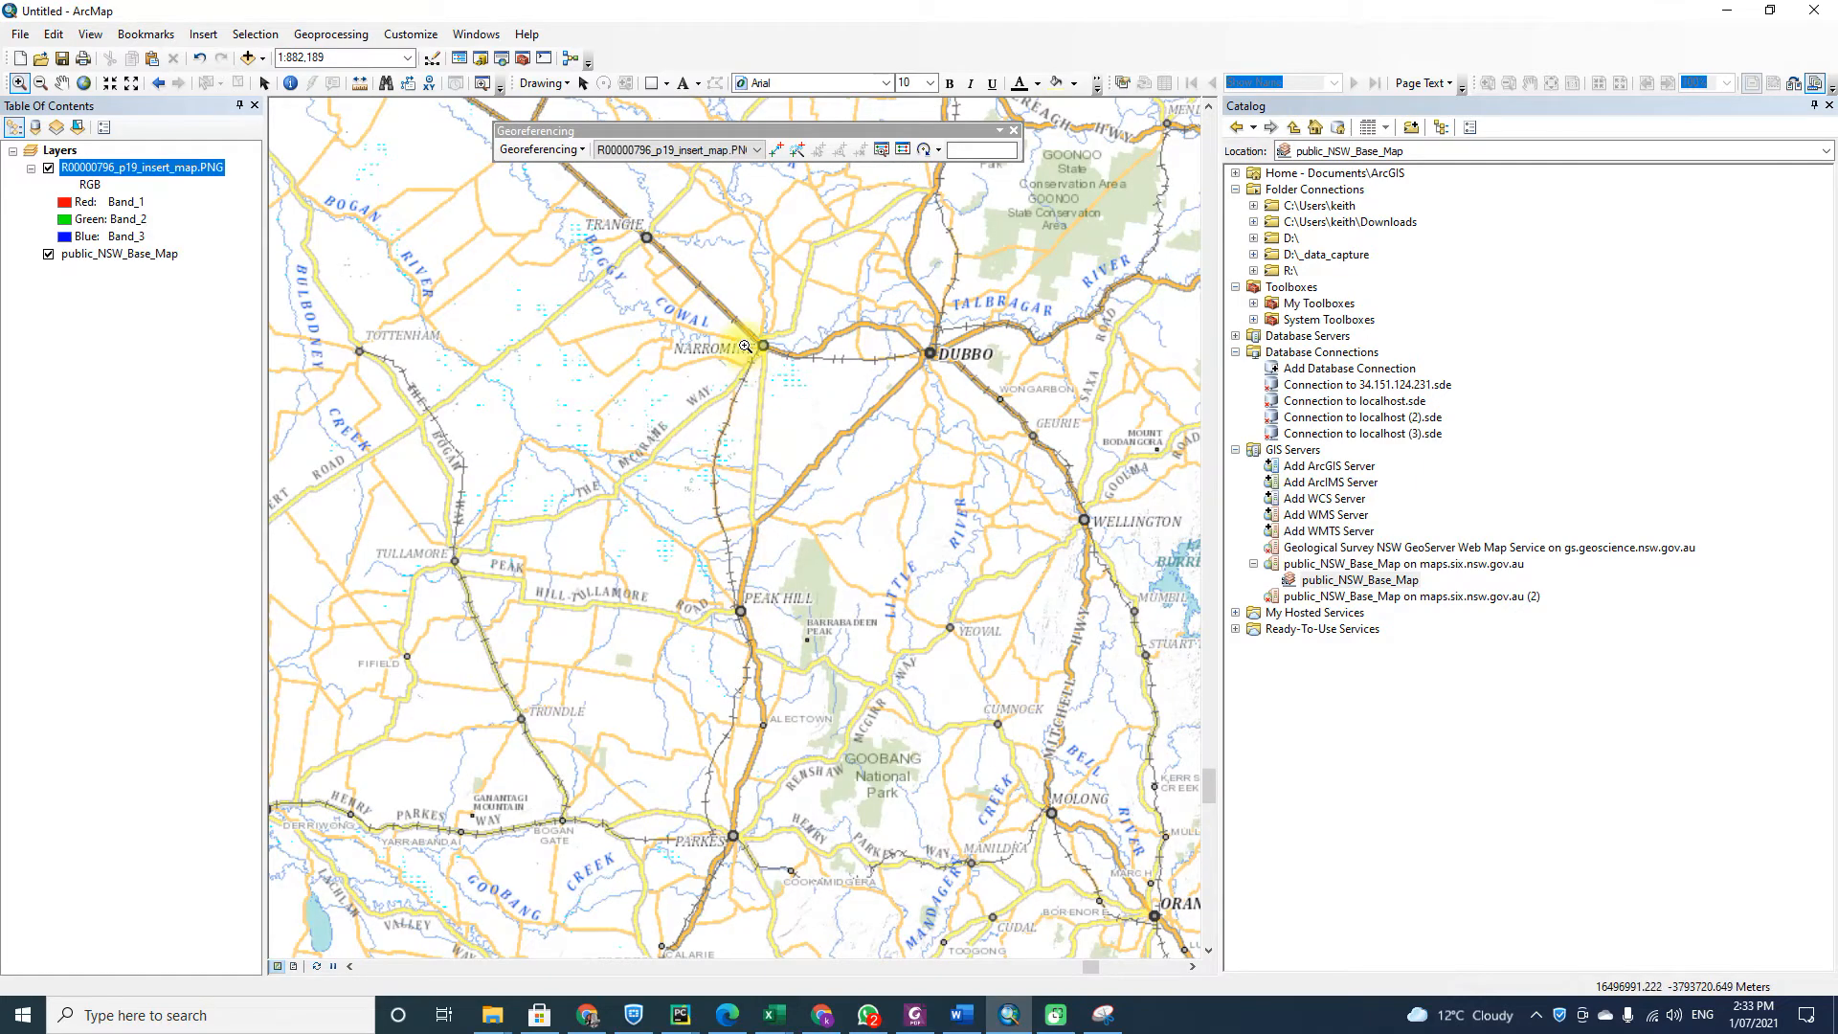
left_click_drag(513, 239, 895, 733)
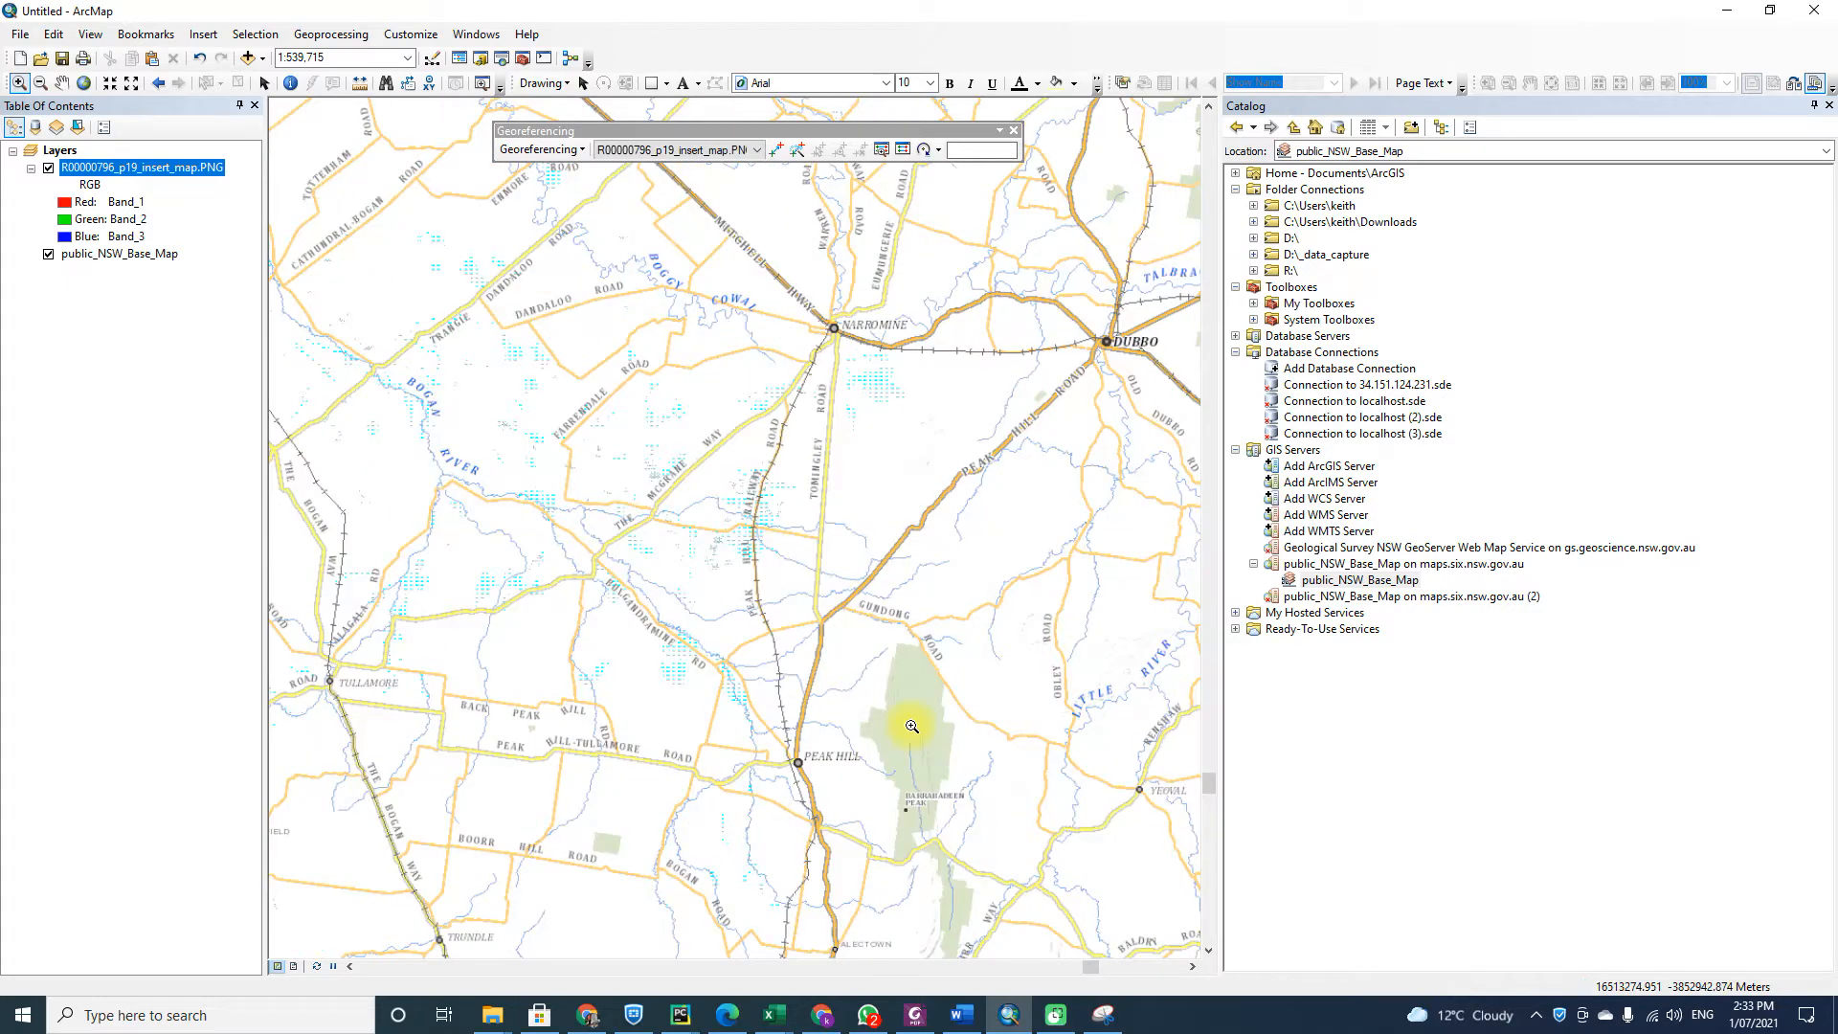
left_click(662, 150)
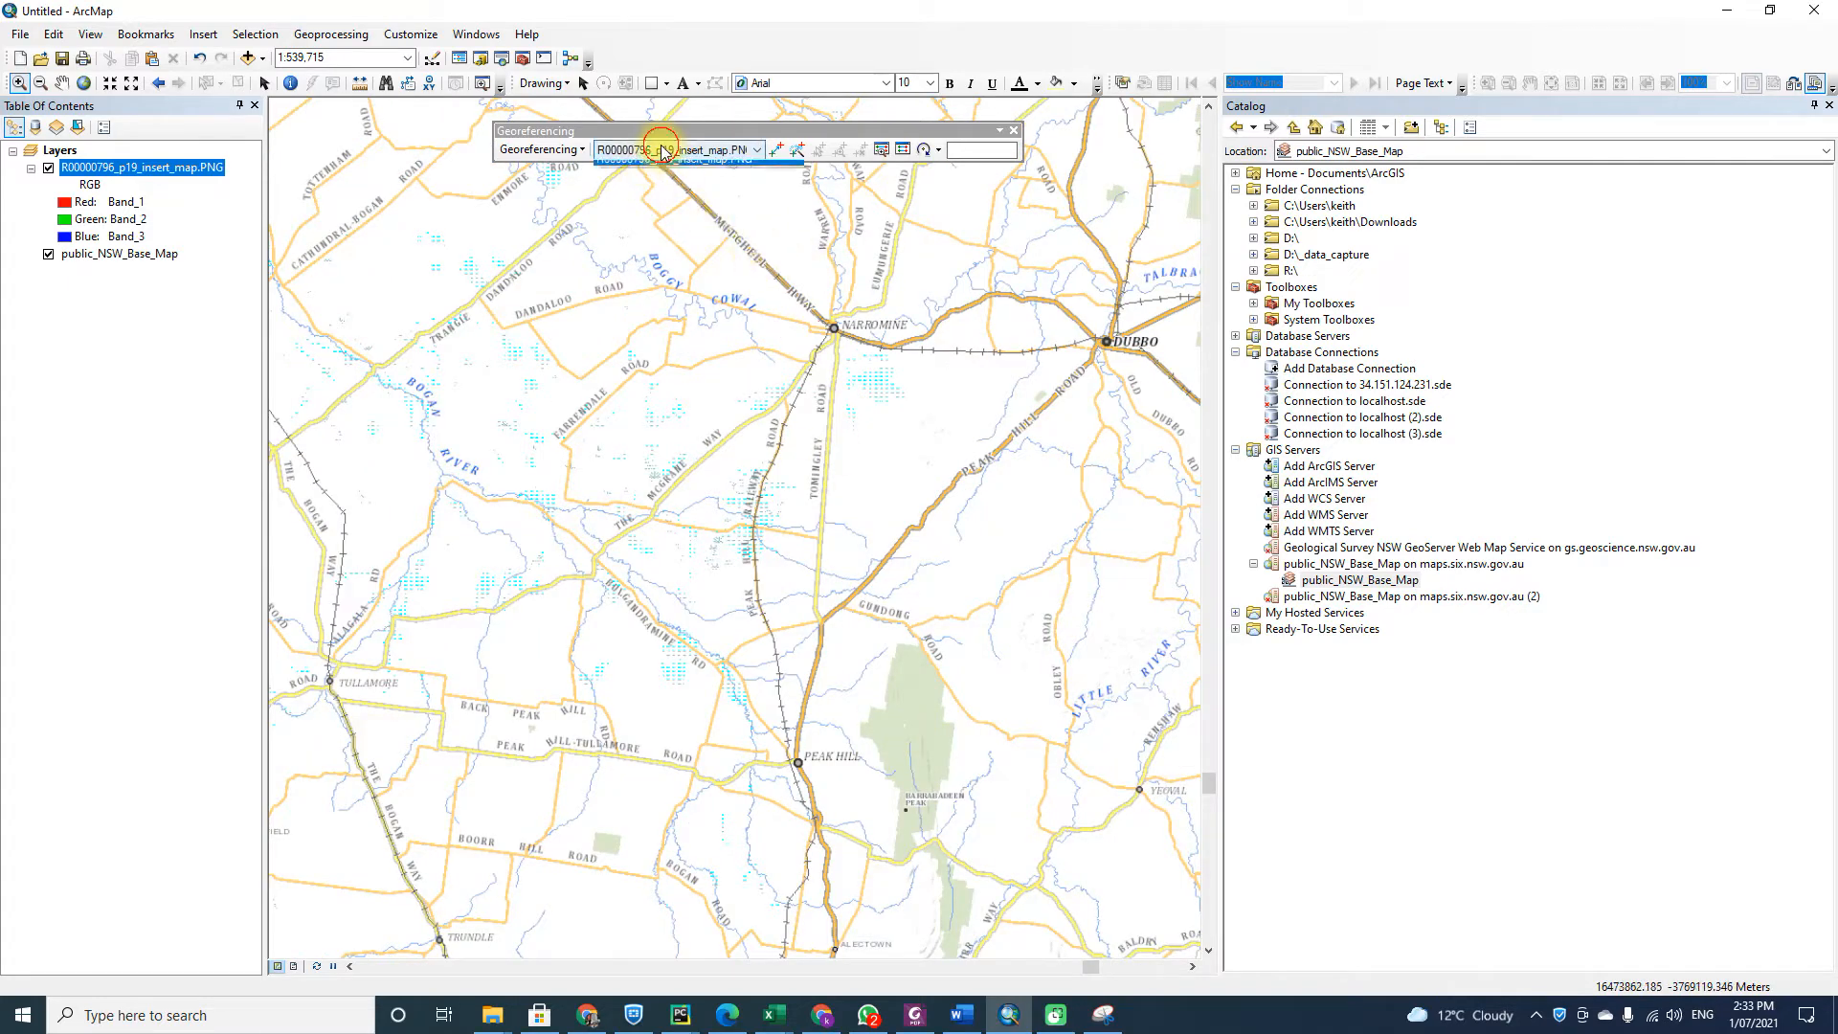
left_click(716, 134)
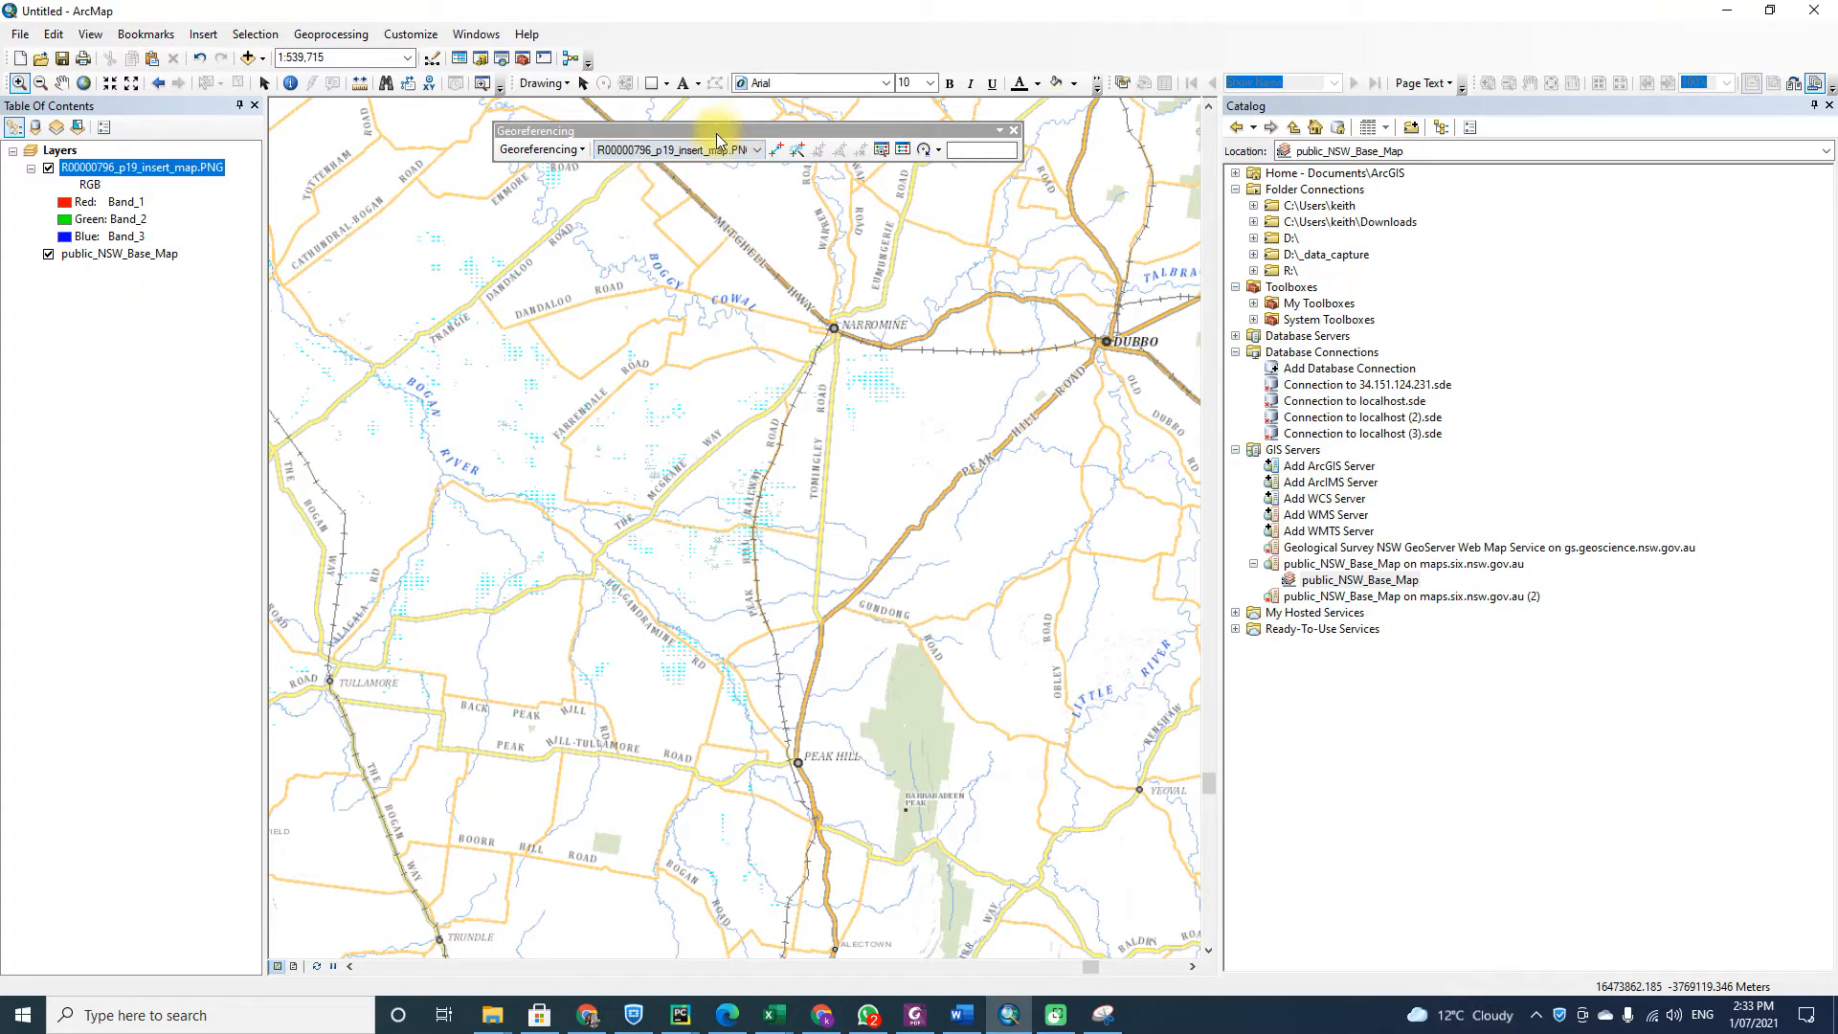
left_click(552, 153)
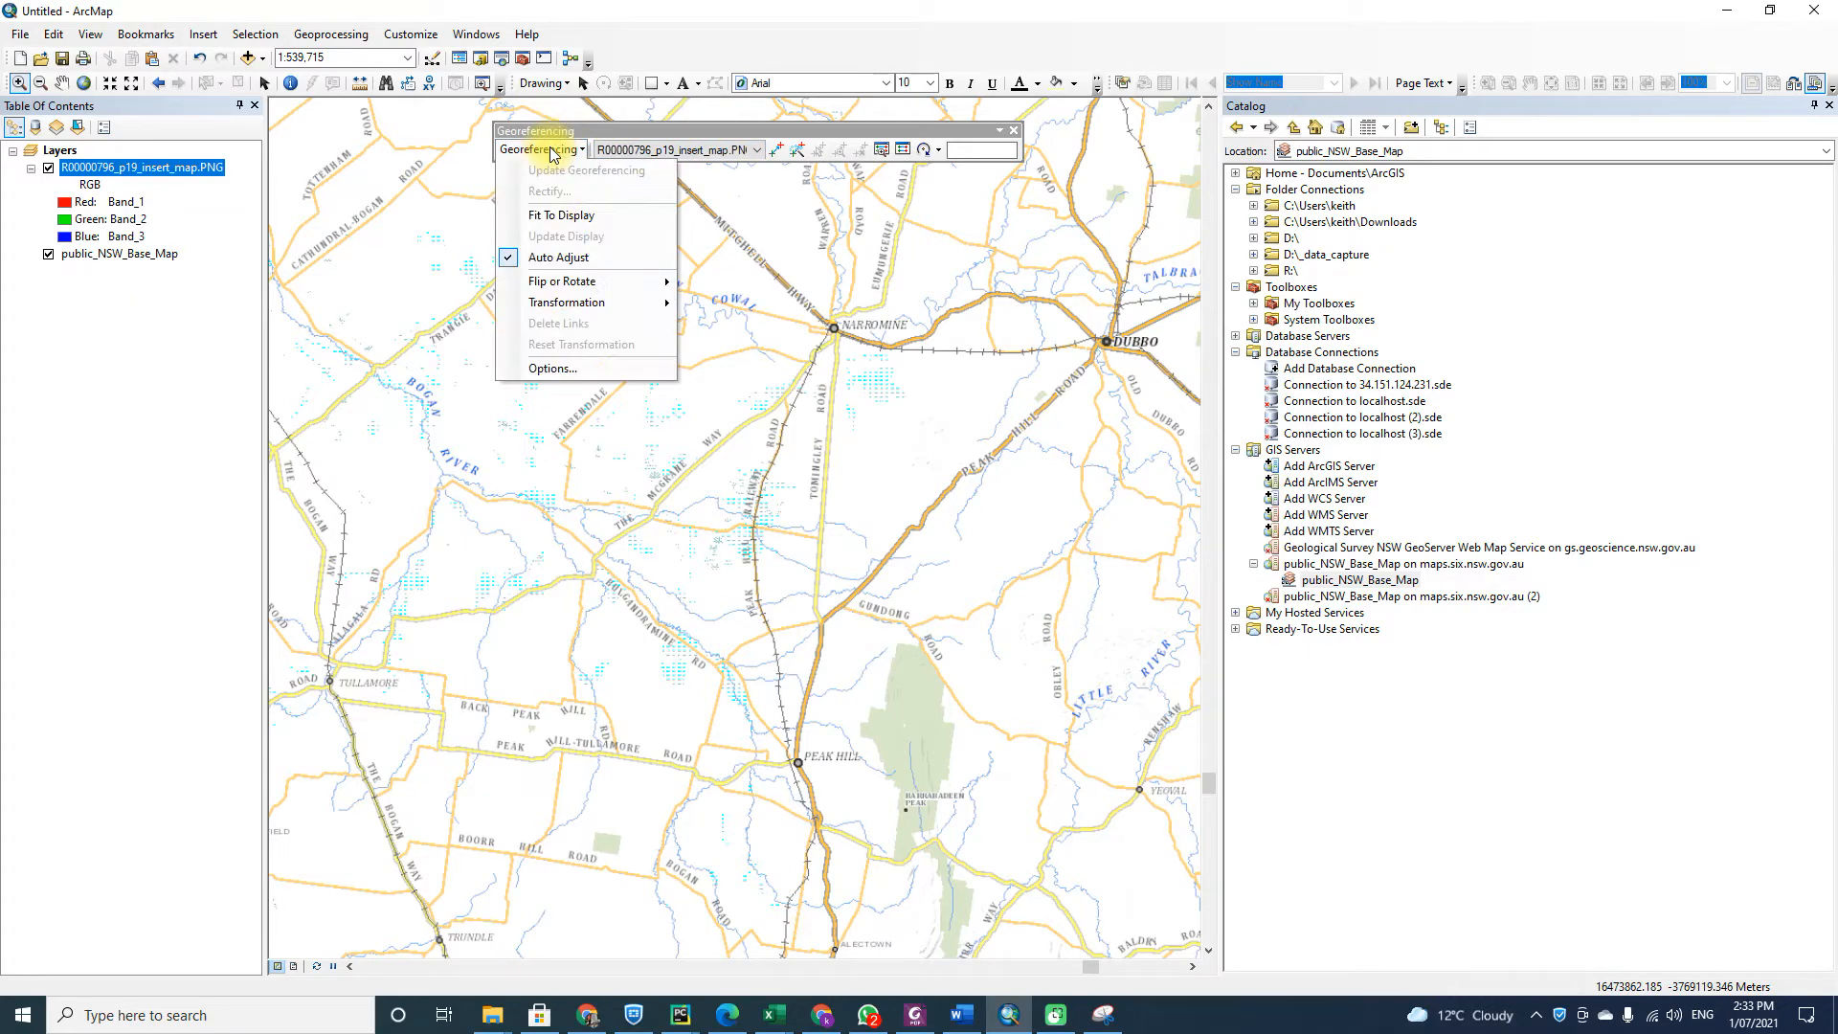
left_click(570, 220)
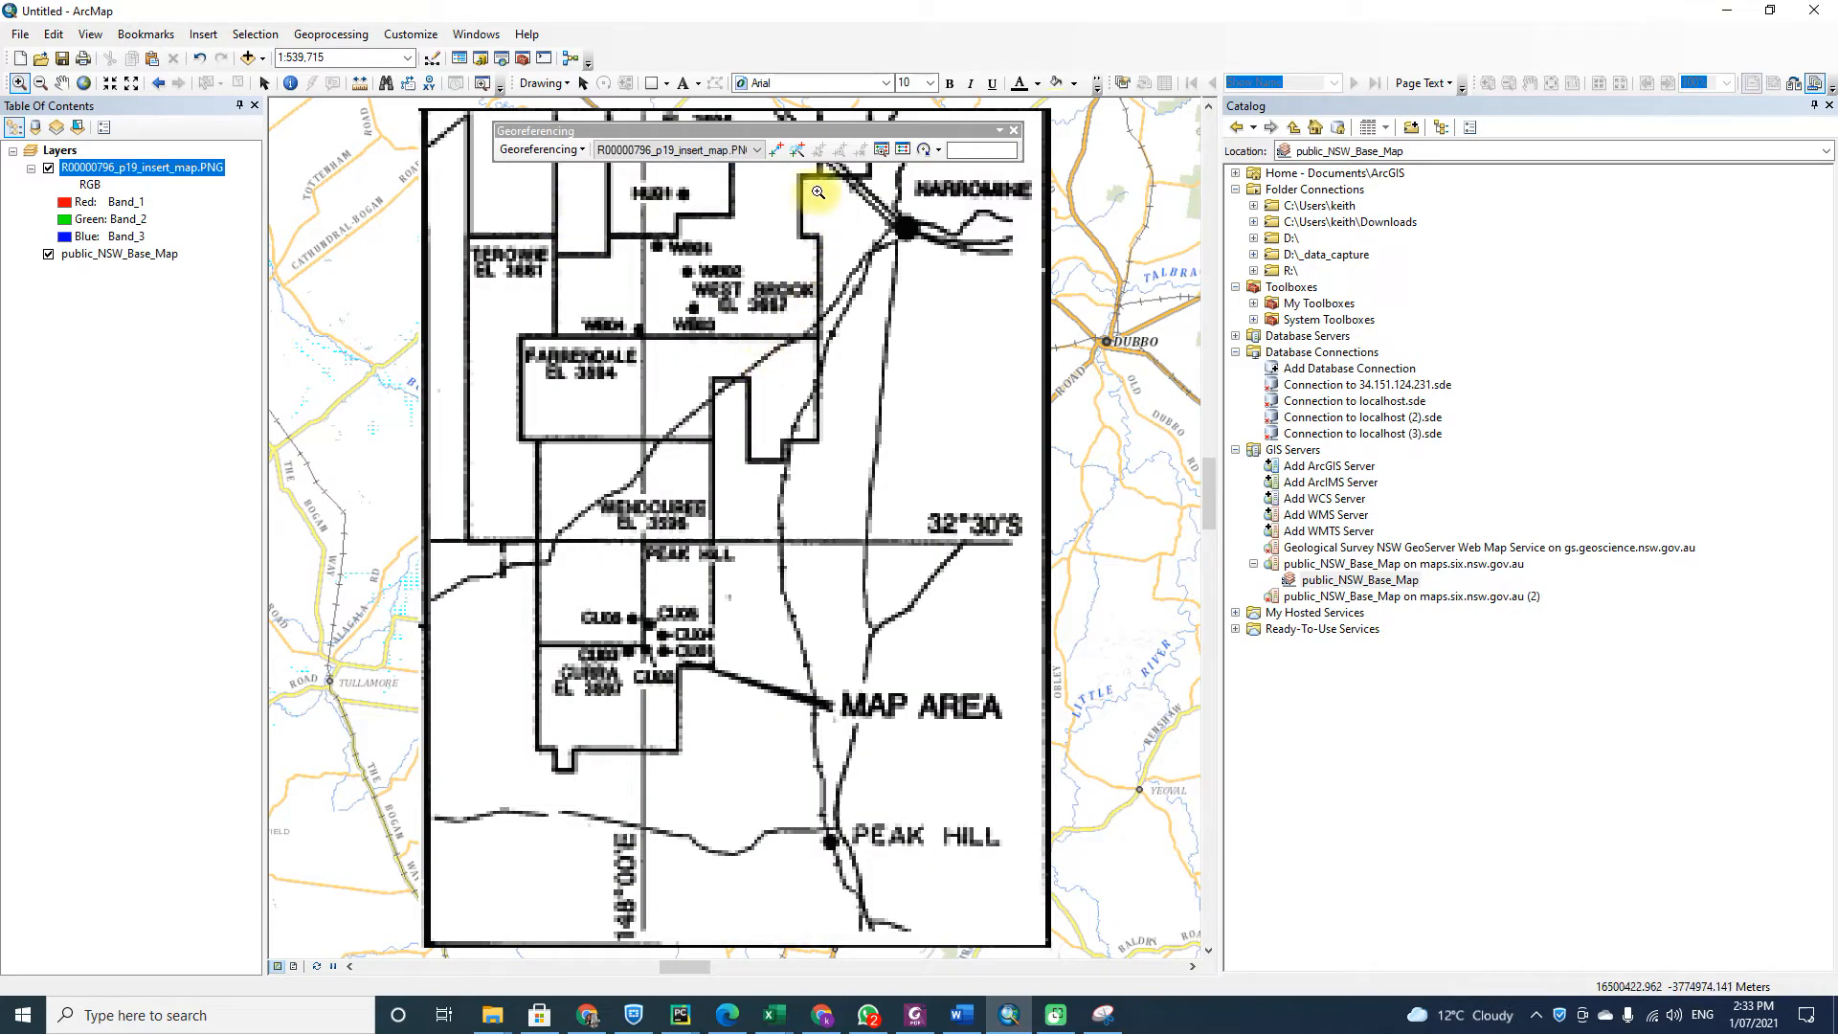
Add a control point linking Peak Hill on the inset raster to Peak Hill on the base map, hiding the raster for the target.
left_click(780, 152)
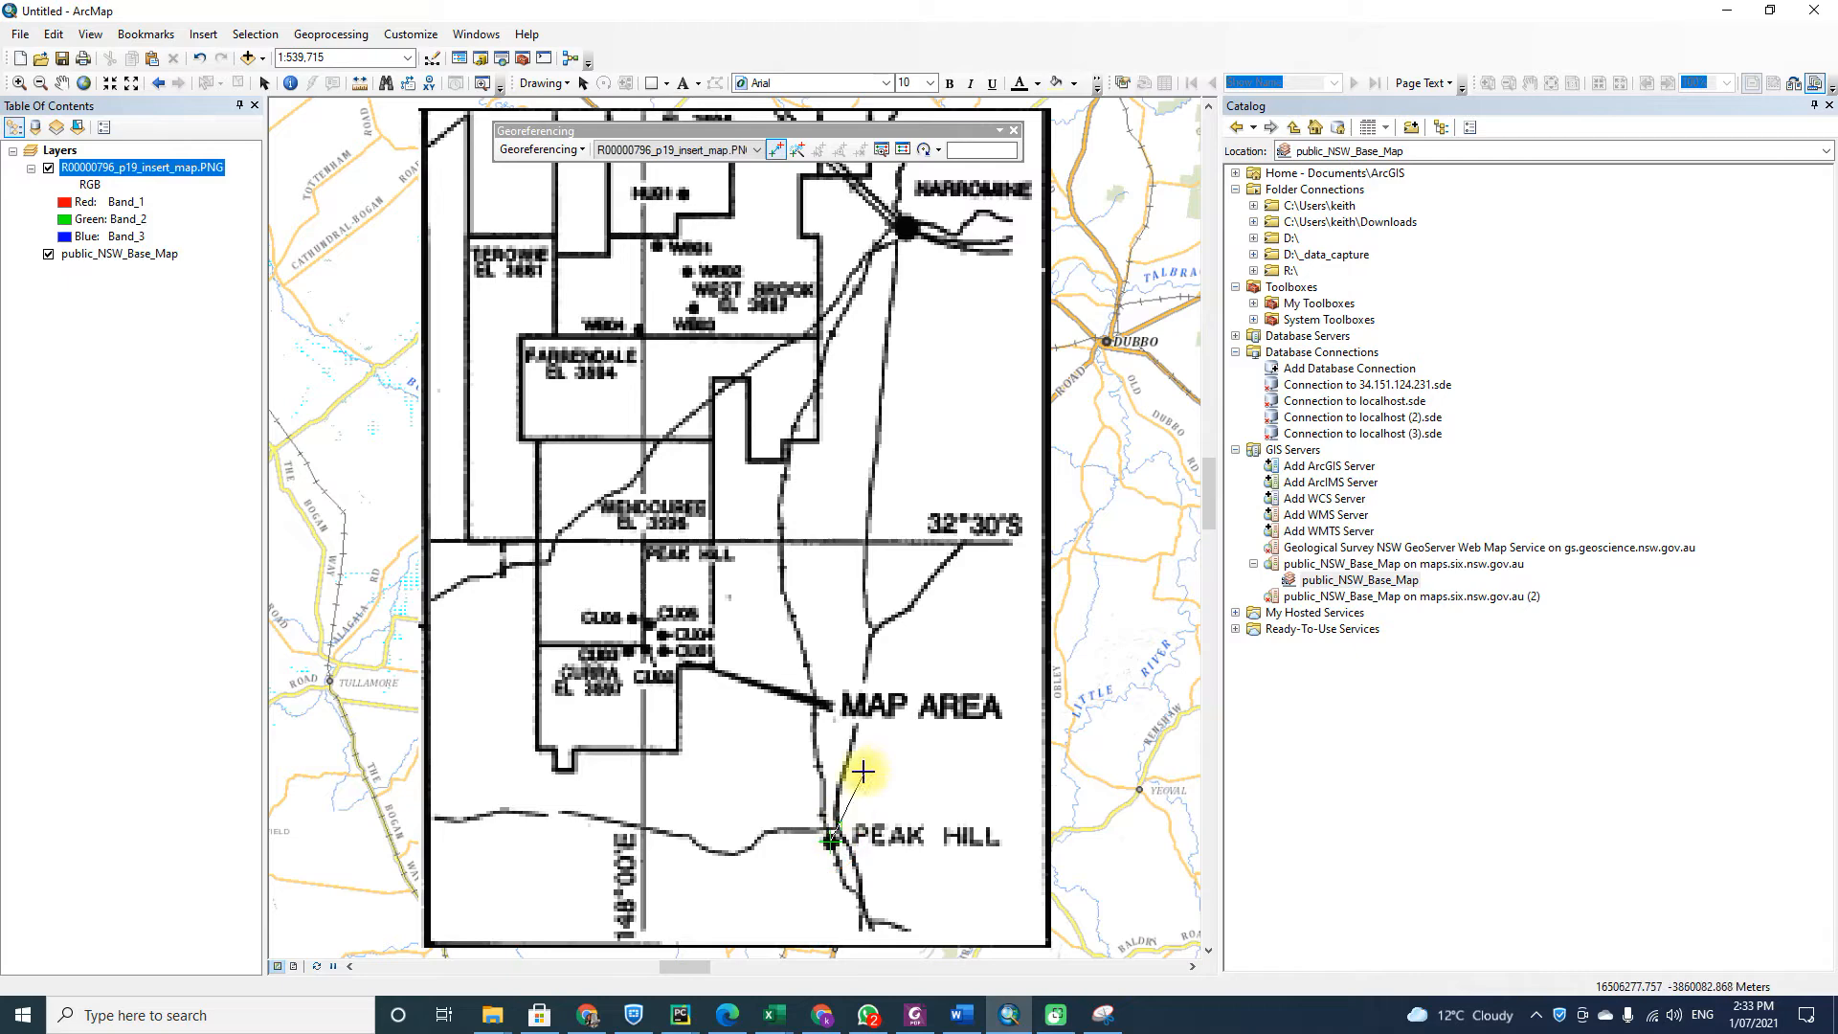
left_click(831, 839)
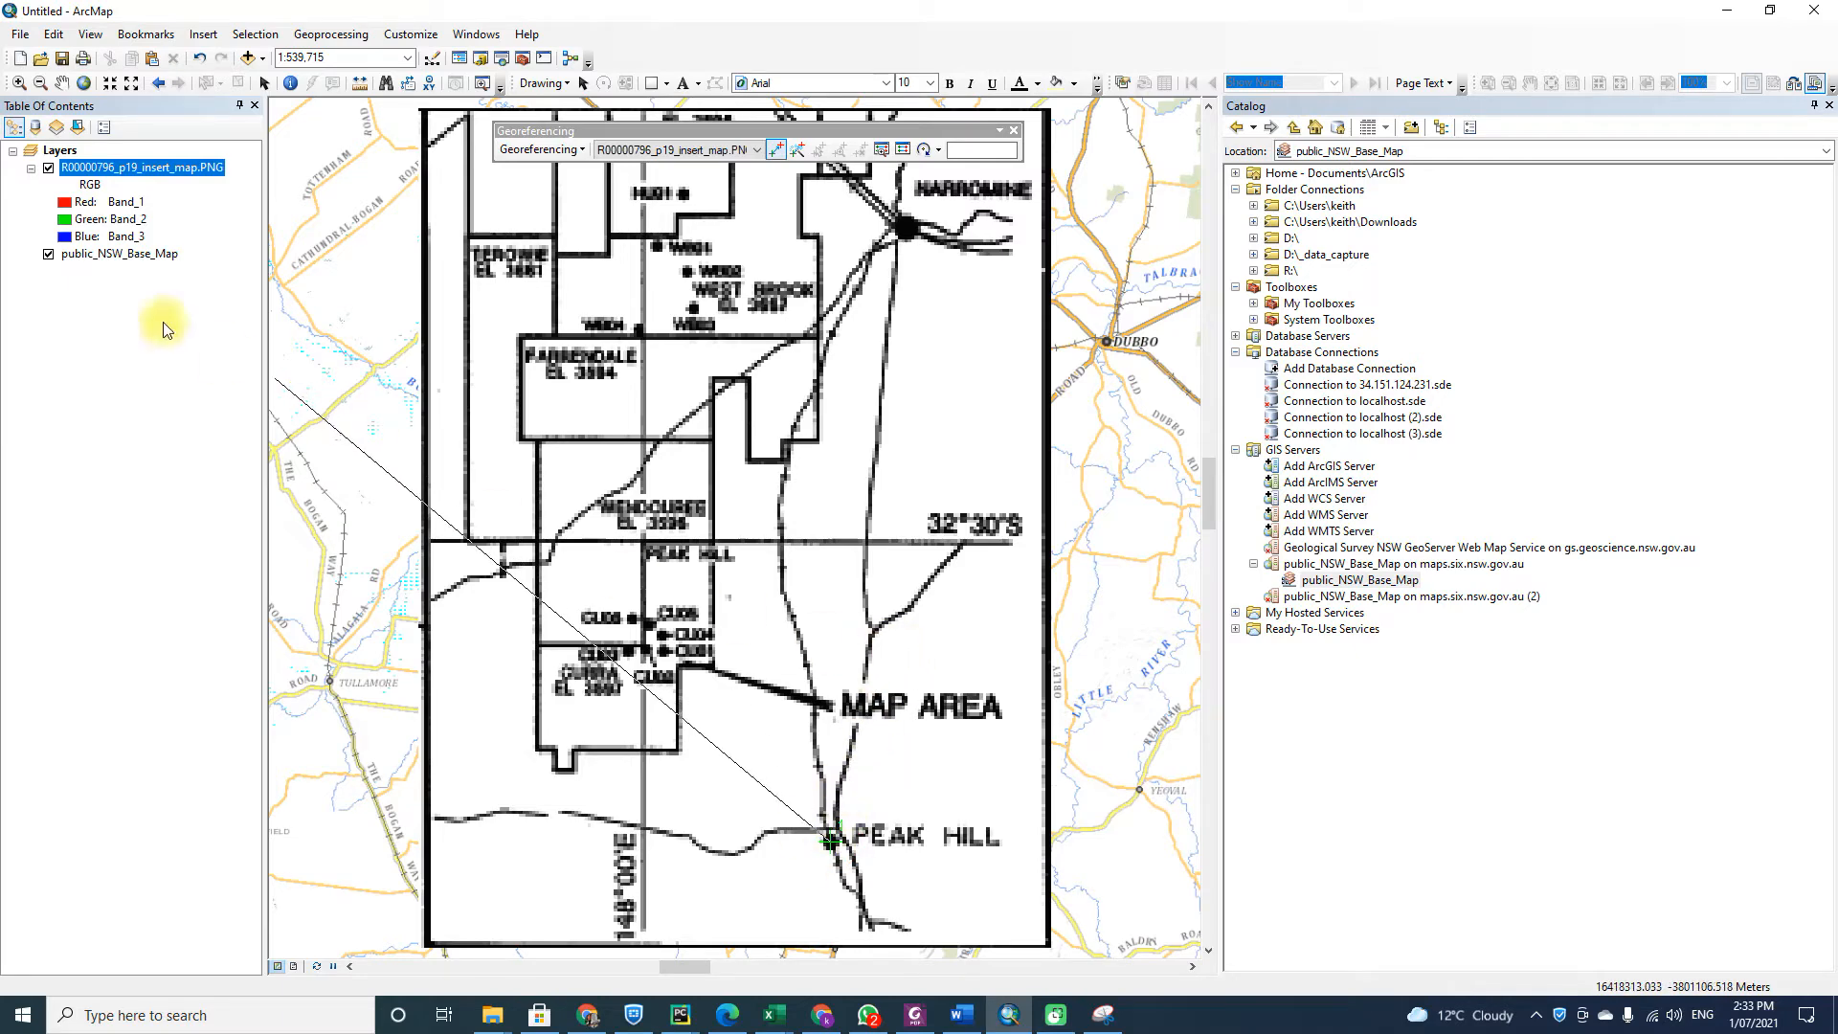
left_click(47, 167)
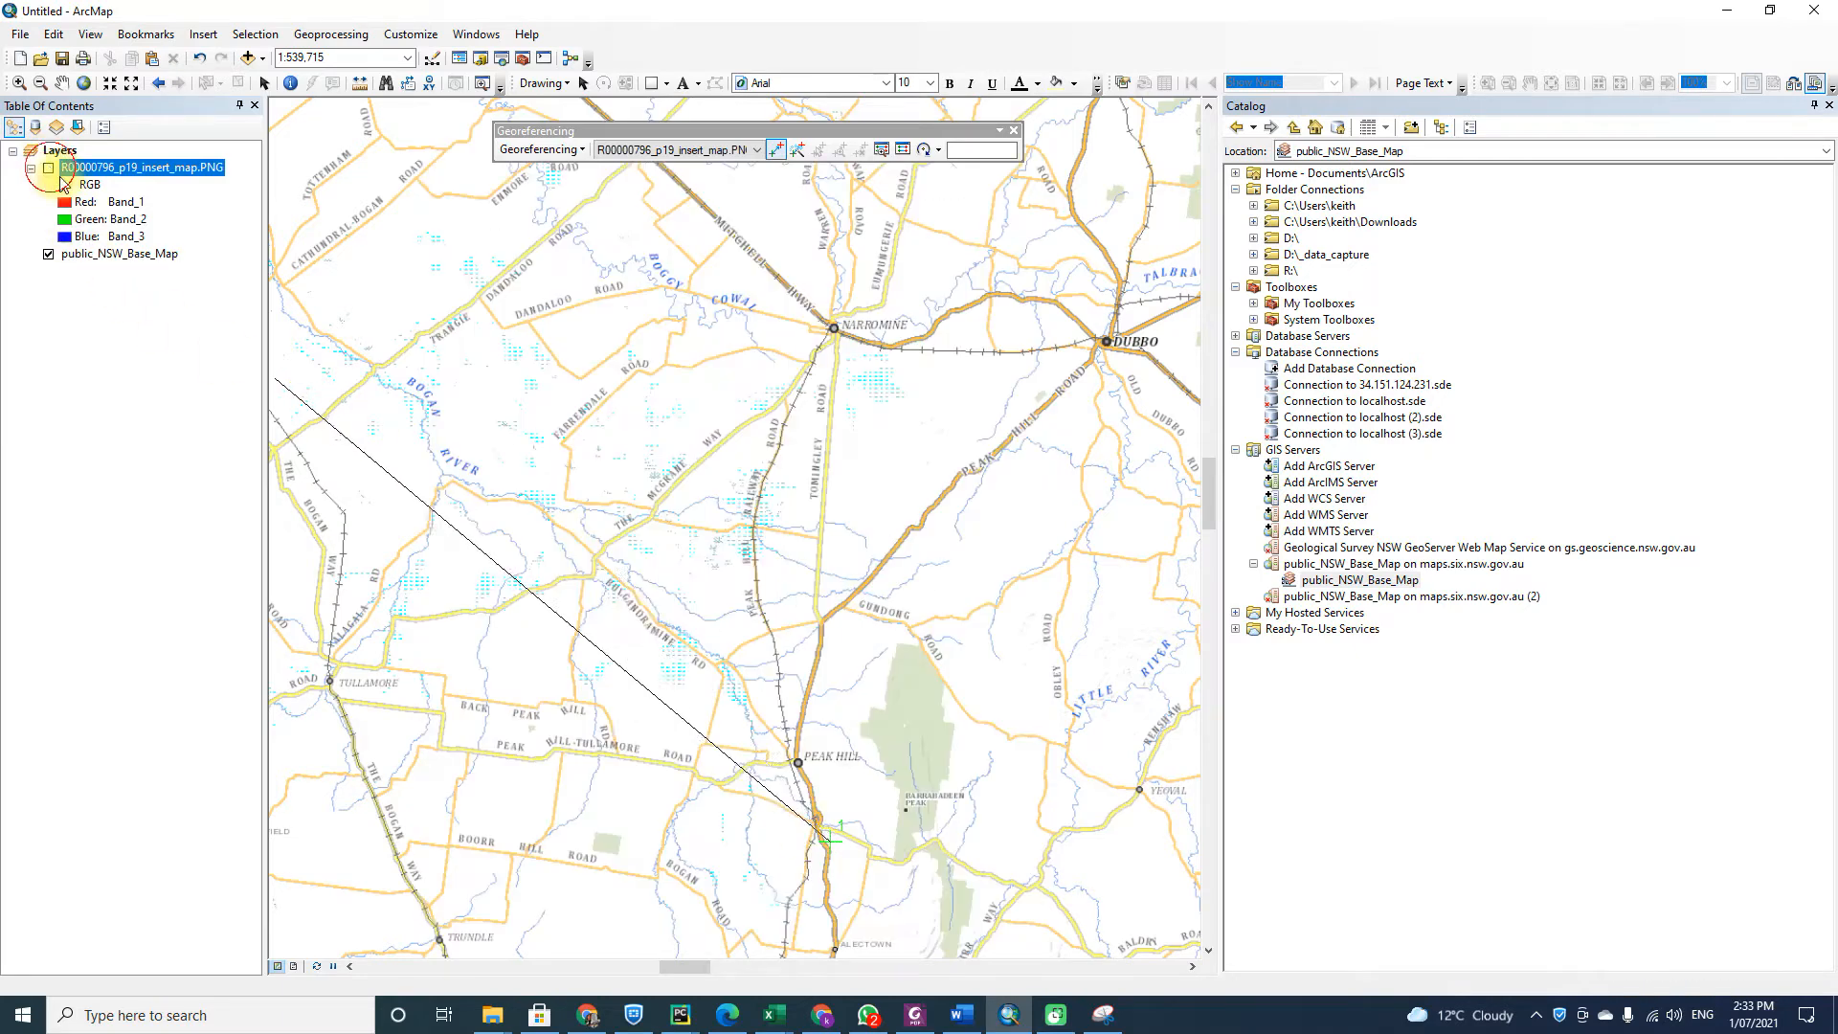
left_click(797, 761)
left_click(48, 168)
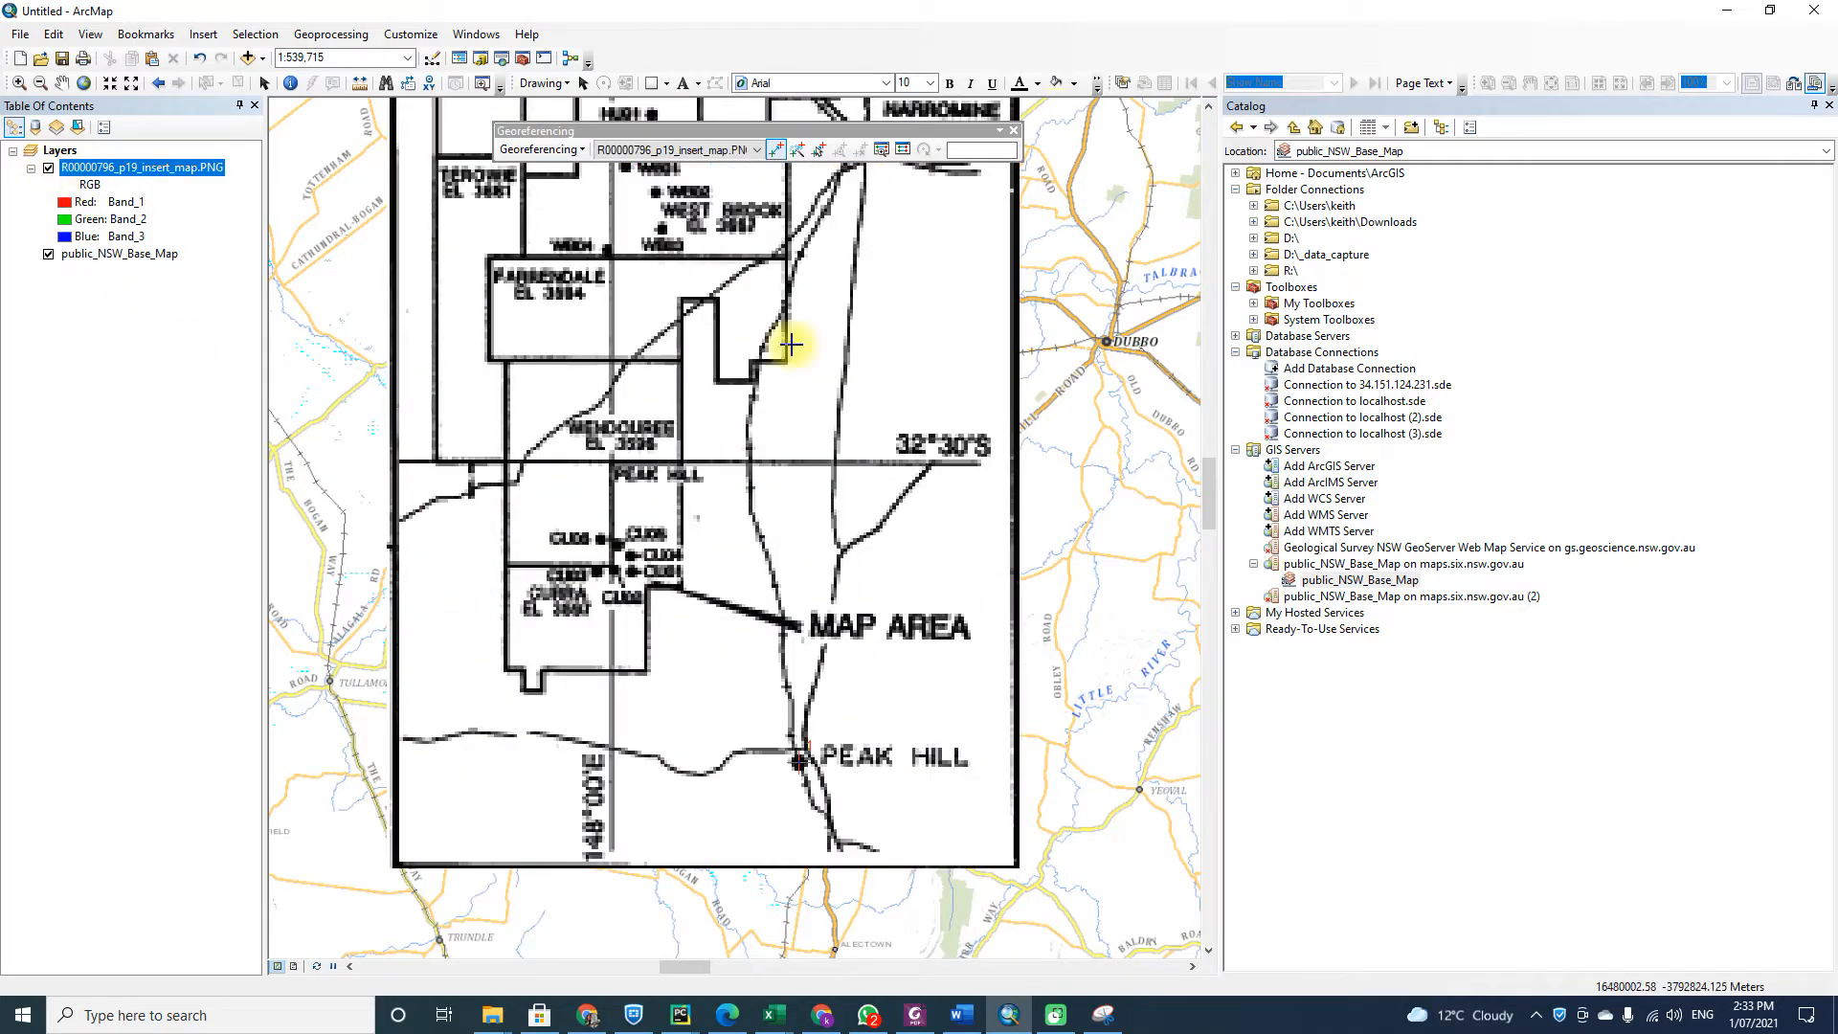
Add a second control point linking Narromine on the inset raster to Narromine on the base map, then show the raster again.
left_click(1209, 106)
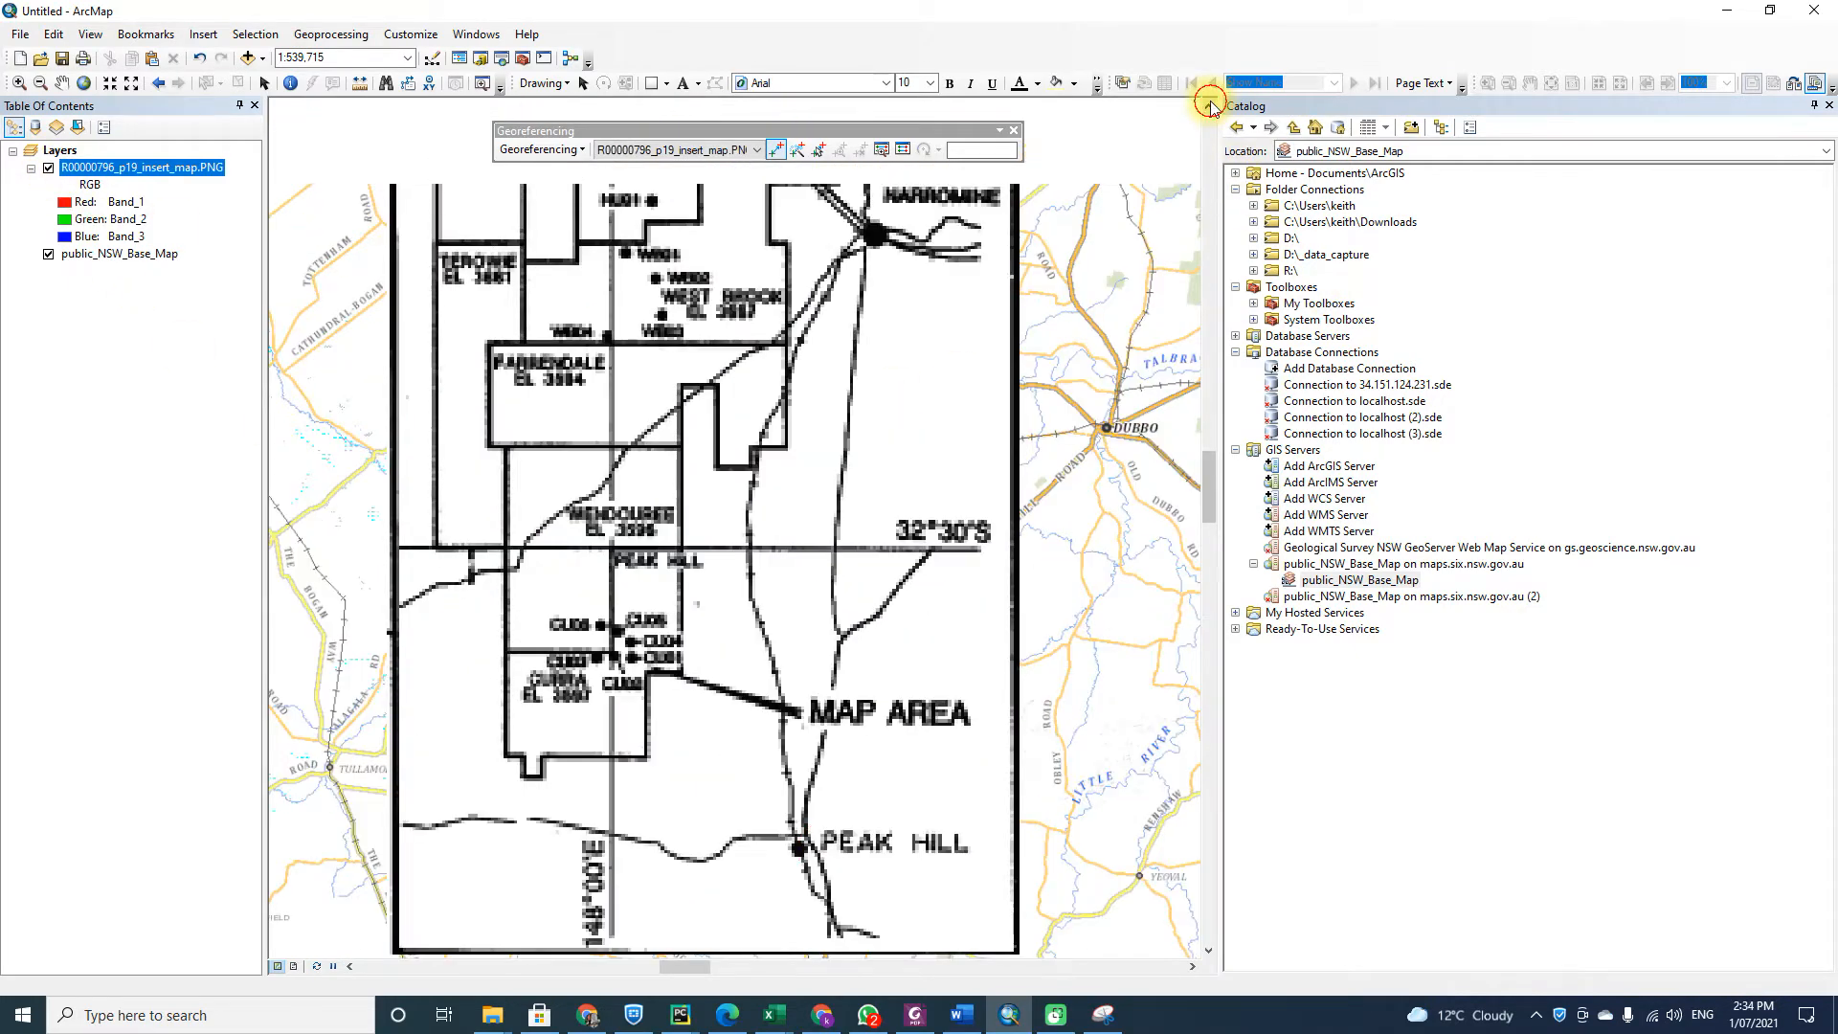
left_click(1209, 106)
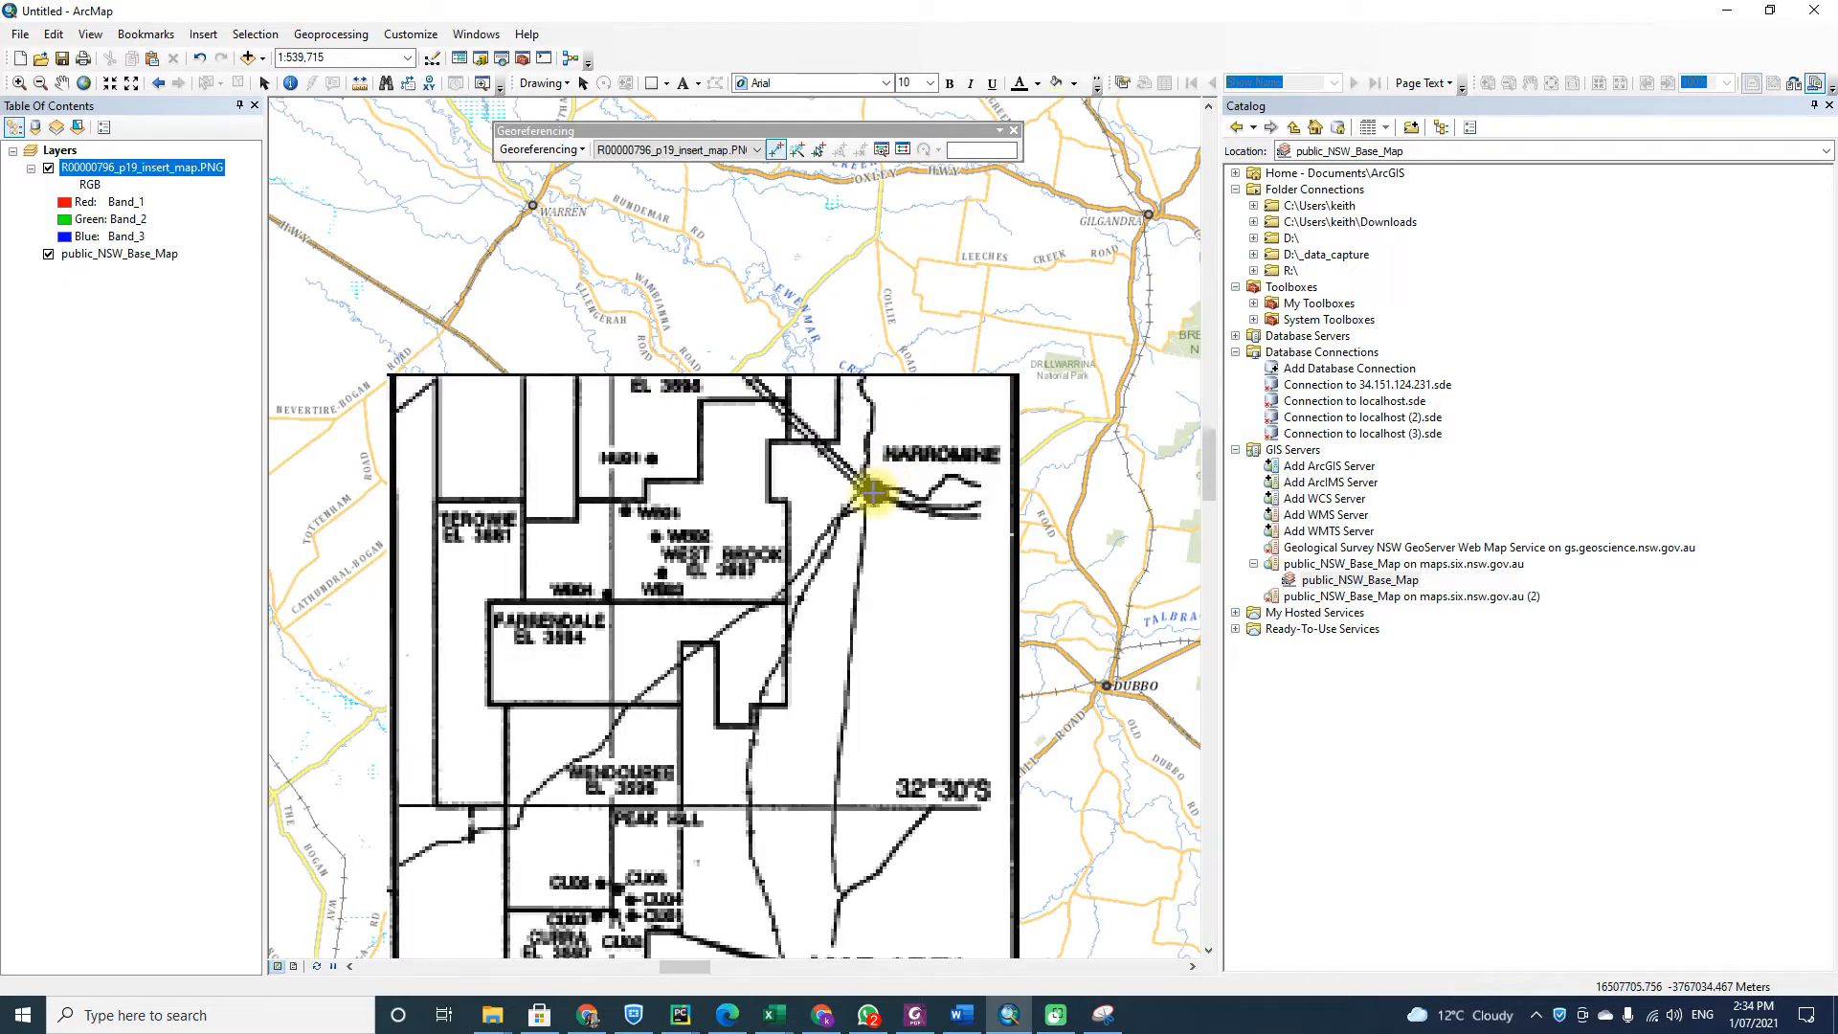
left_click(874, 491)
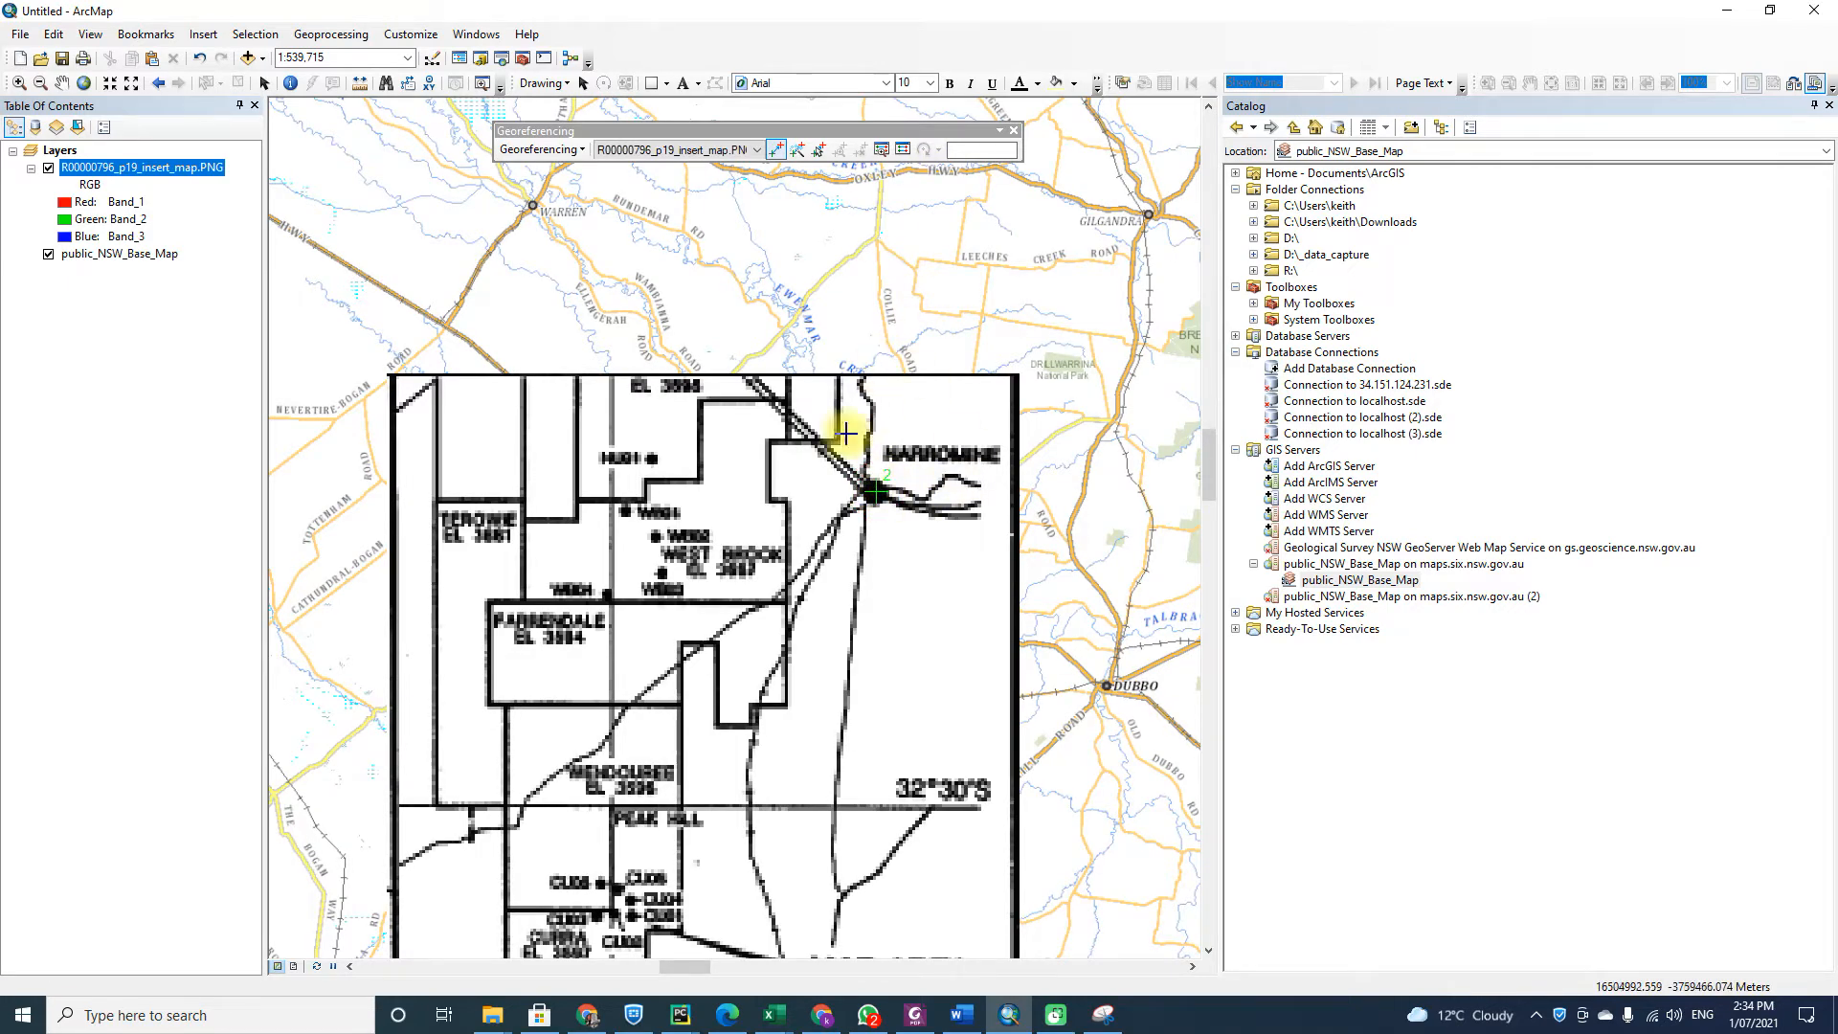
left_click(49, 169)
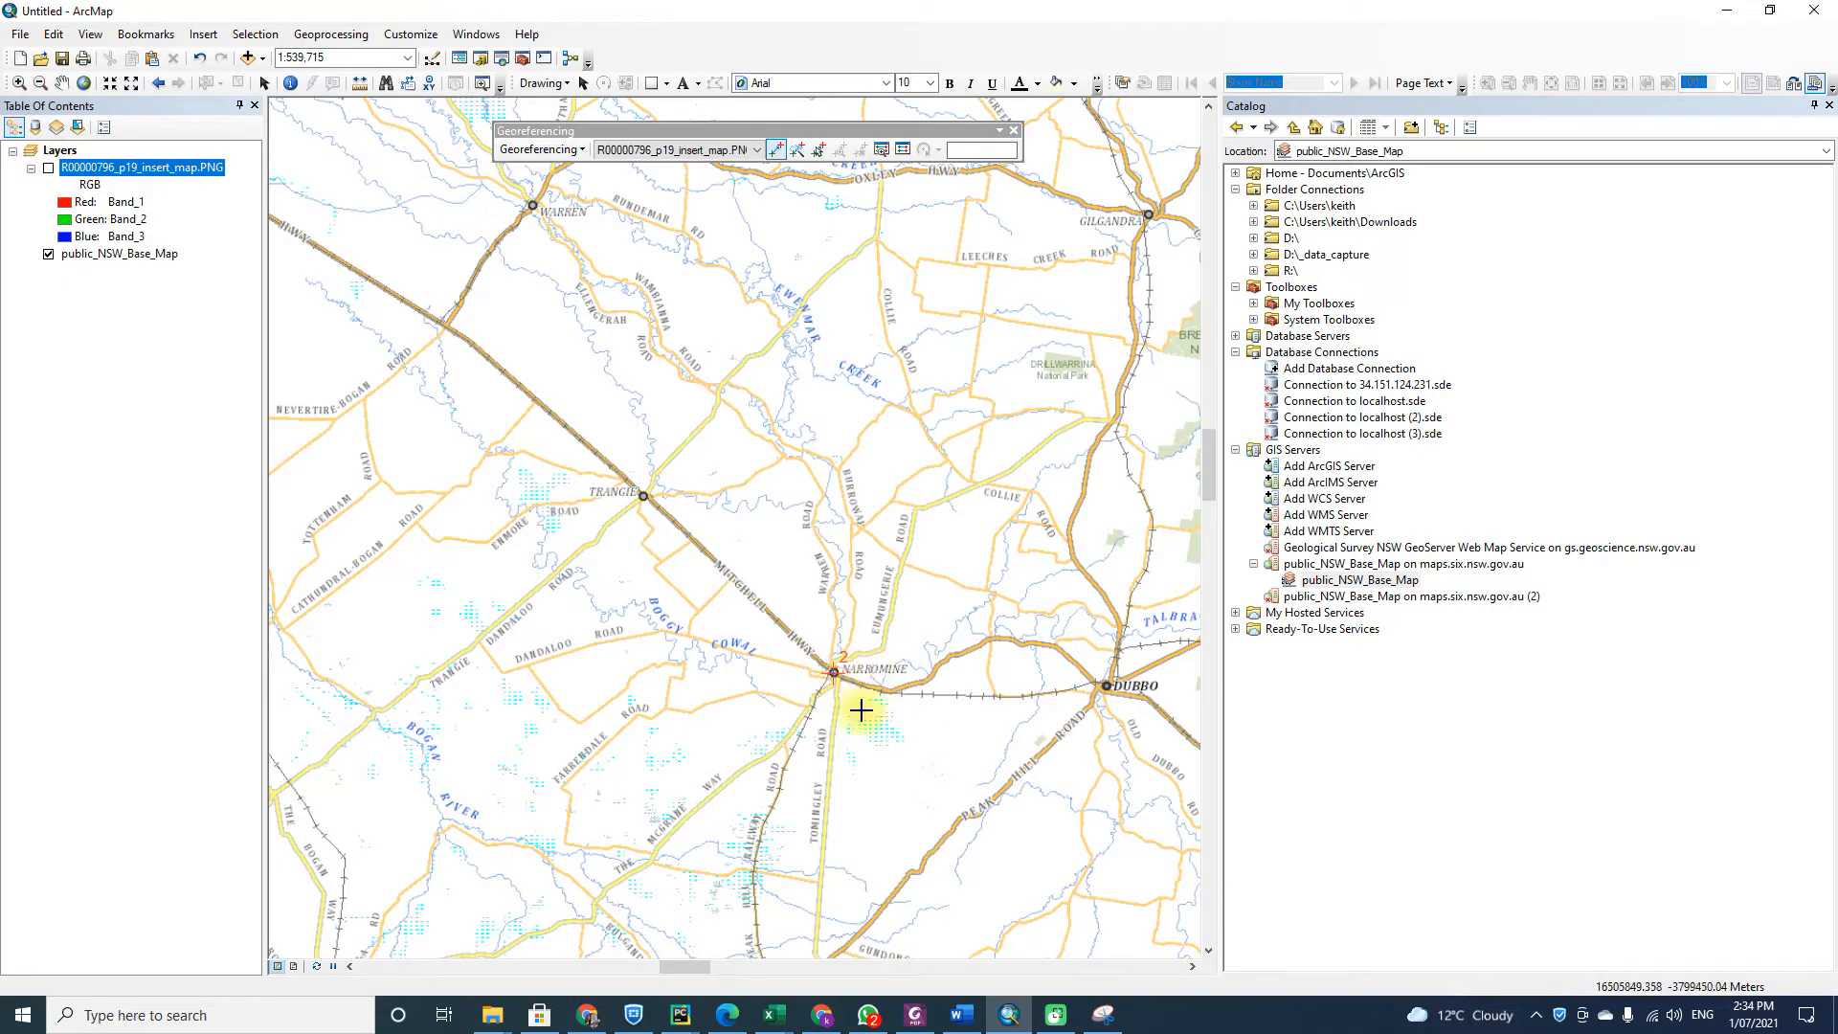
scroll(739, 475, "up", 2)
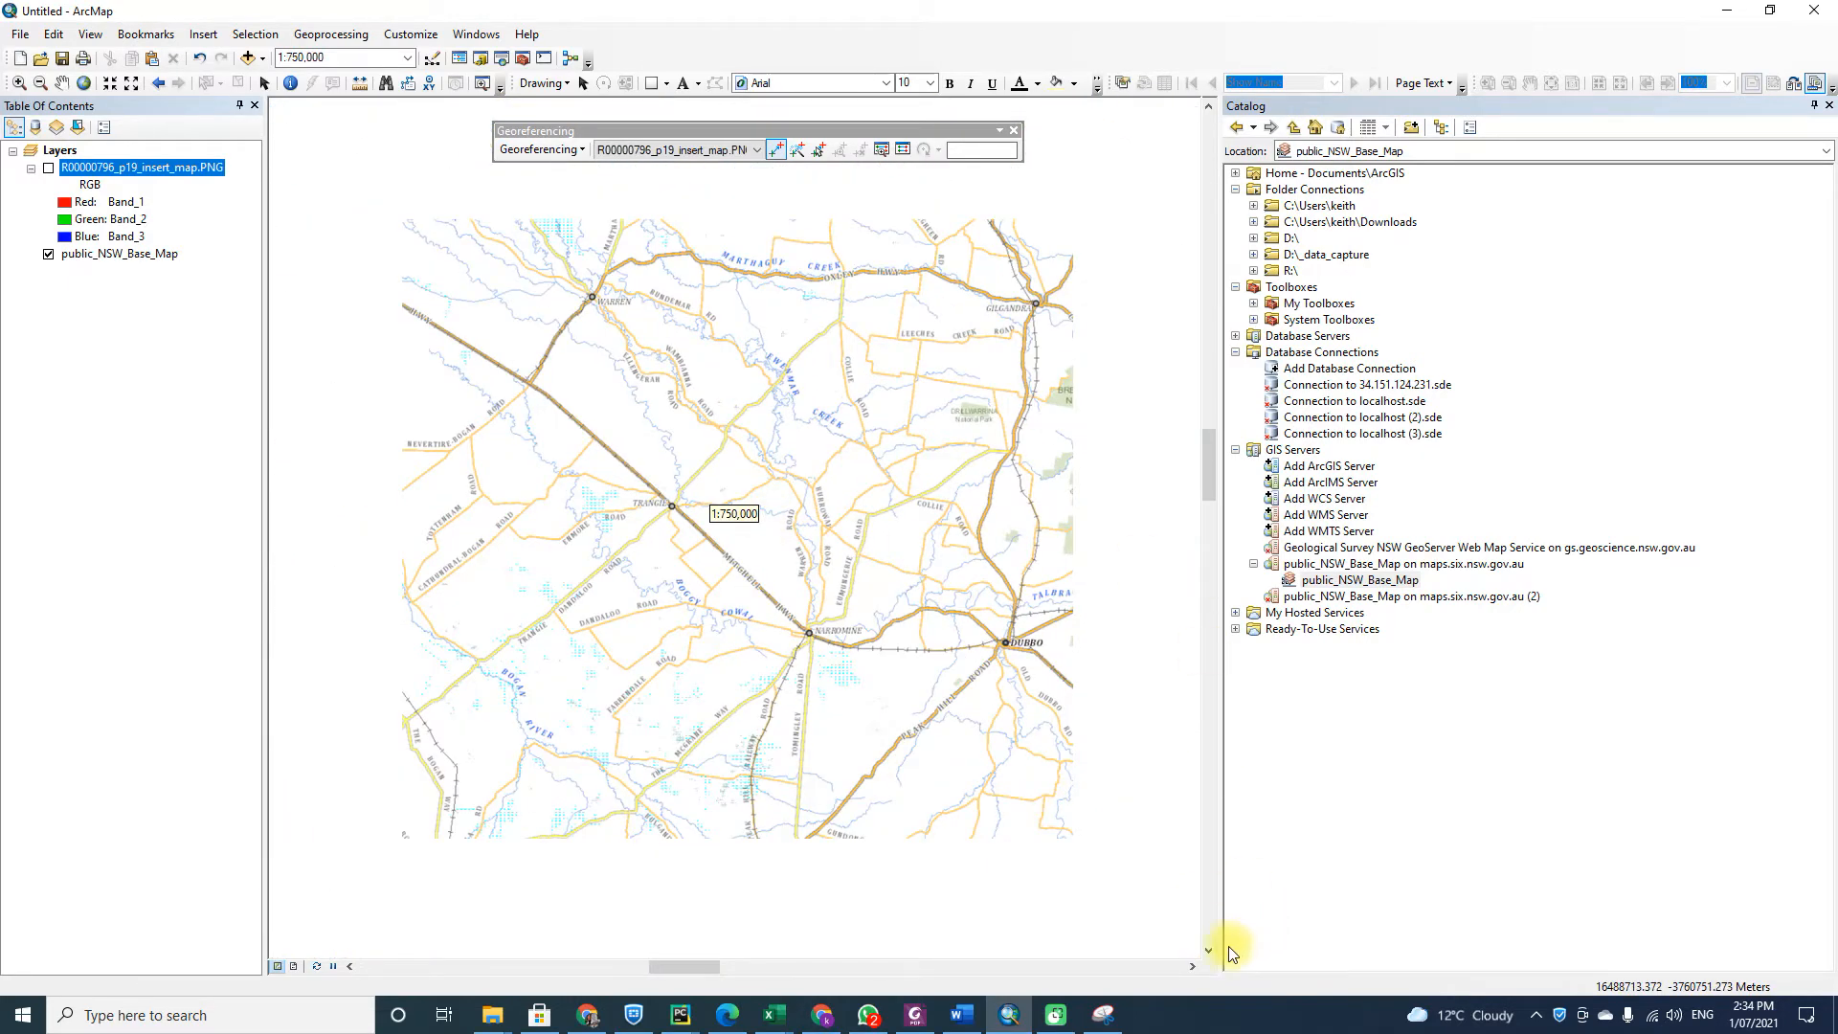
left_click(1208, 951)
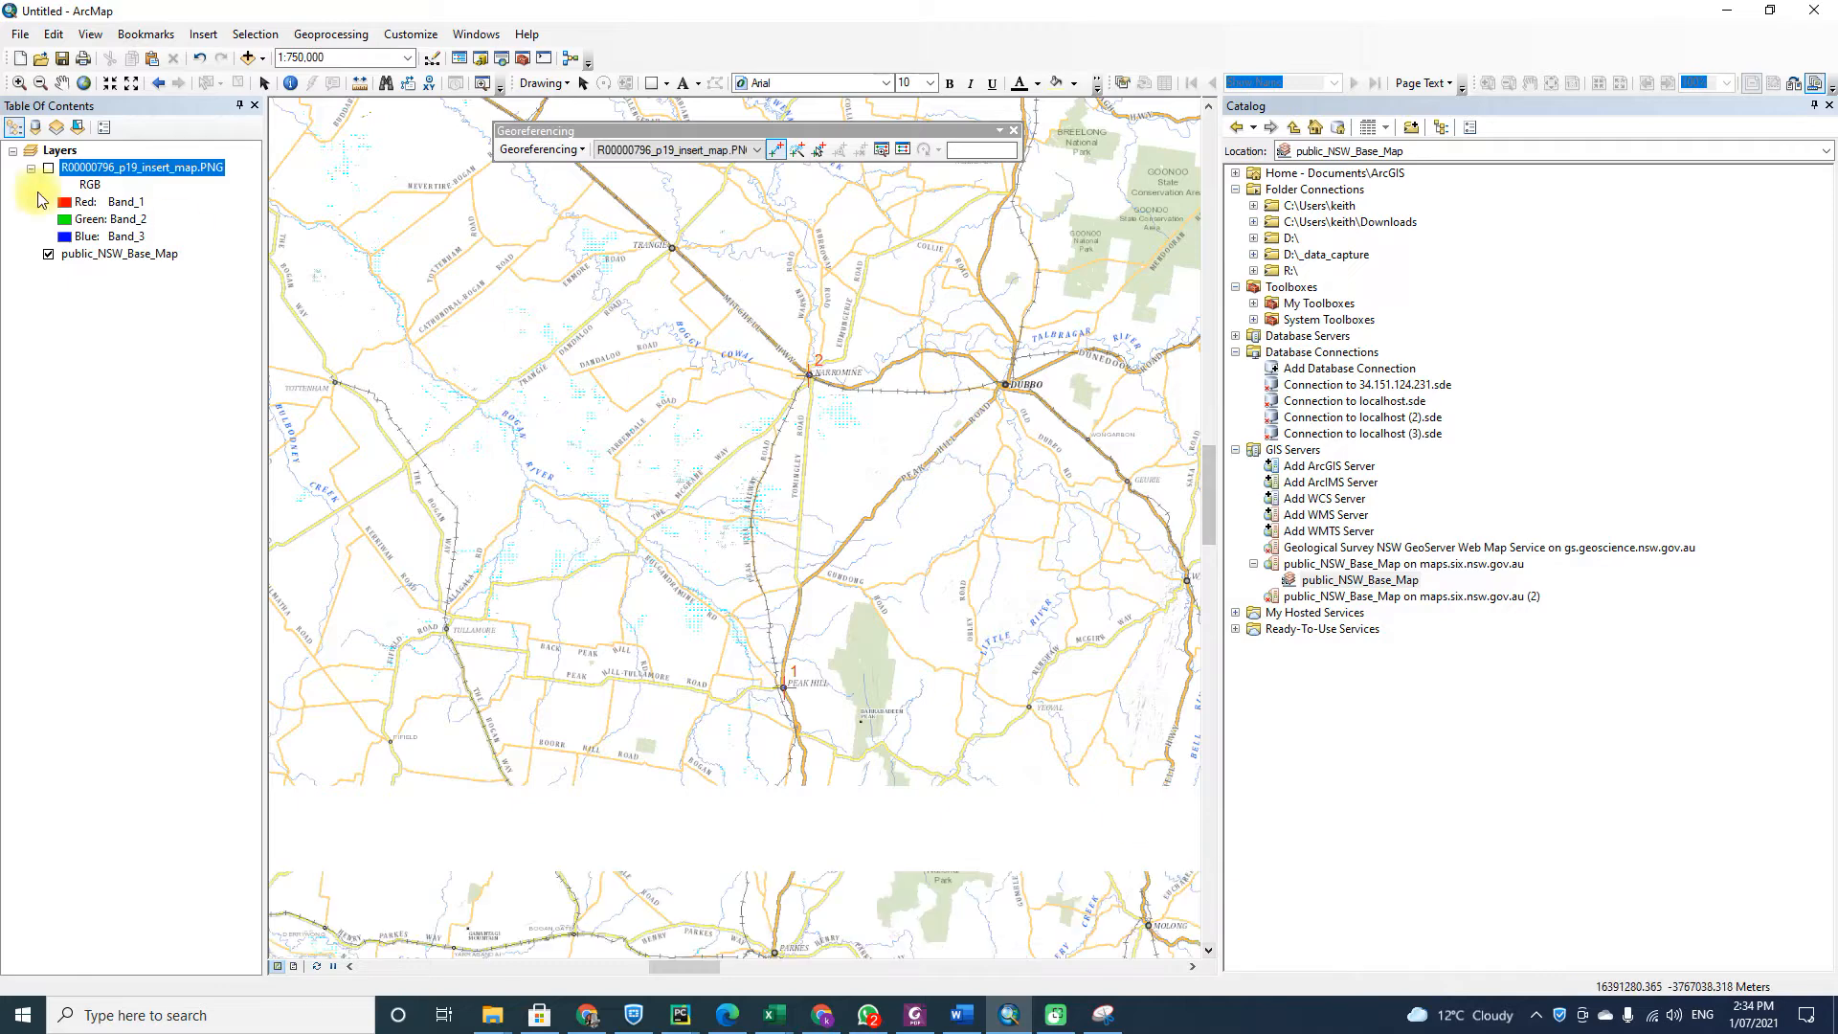
left_click(49, 168)
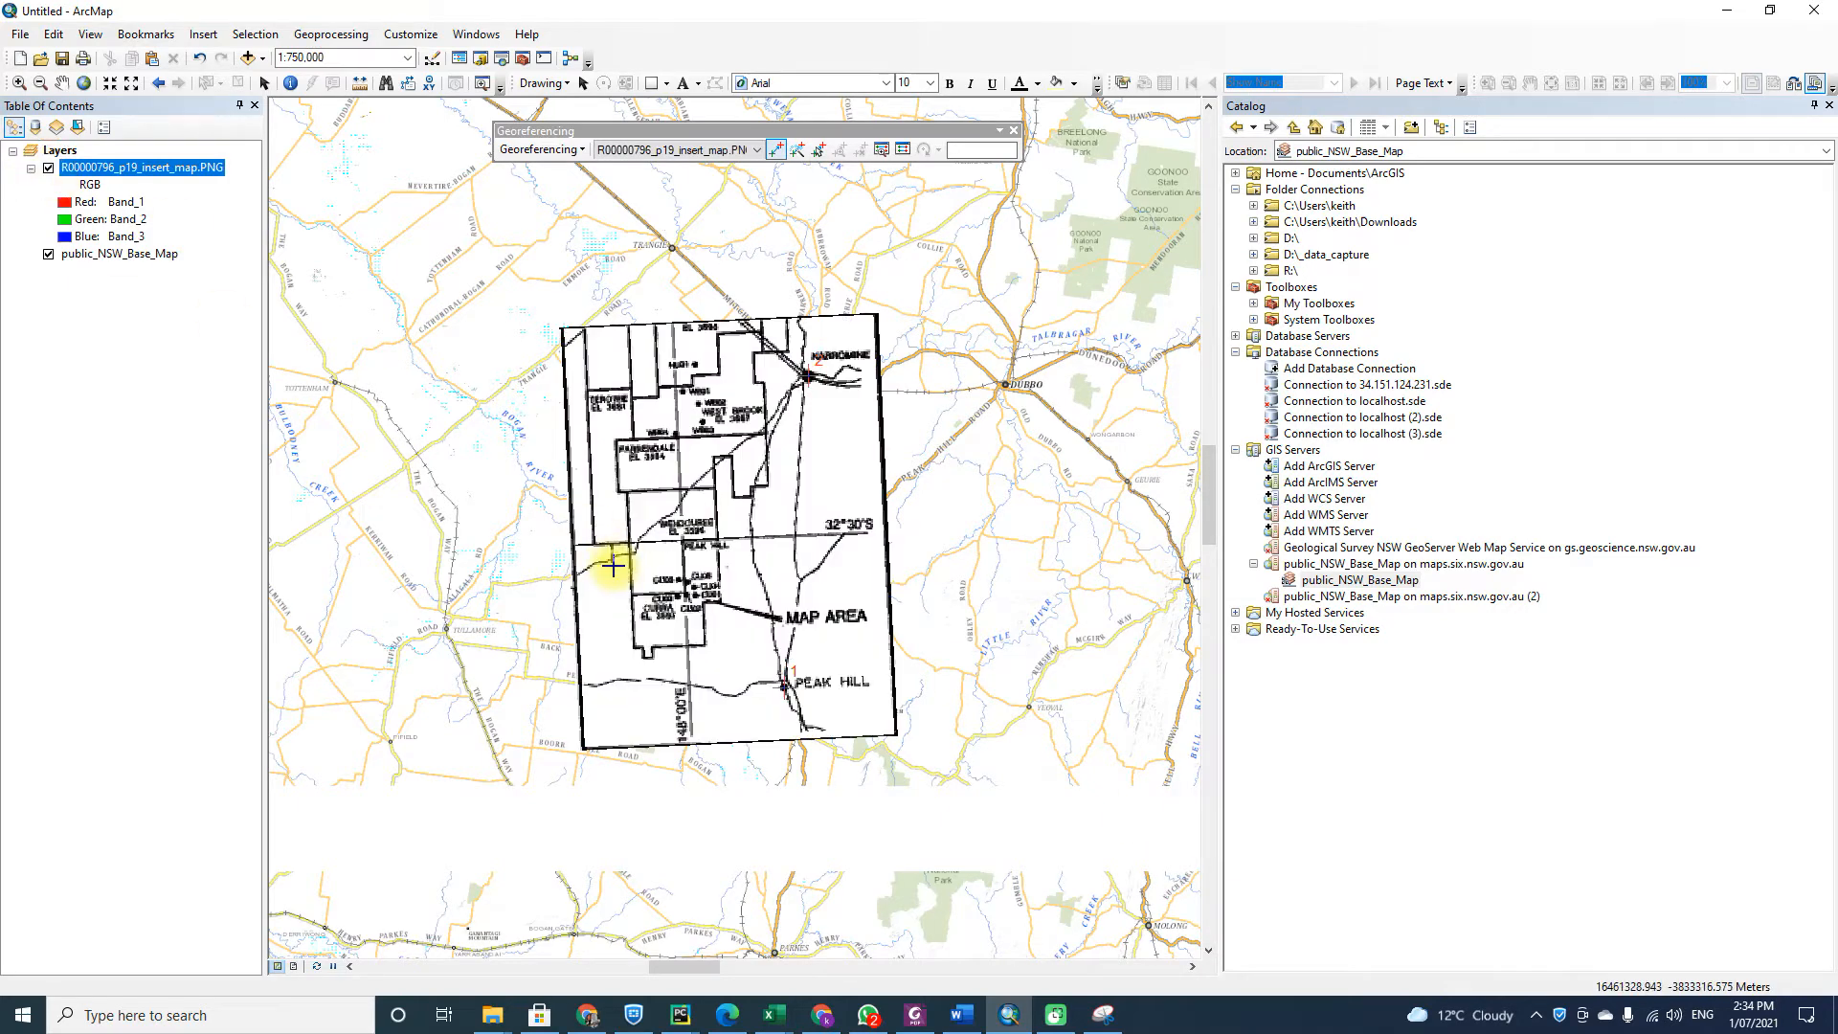
Compare the raster's roads near the 32°30'S line west of Peak Hill with the base map by toggling the raster's visibility.
left_click(49, 168)
left_click(49, 169)
left_click(49, 168)
left_click(48, 168)
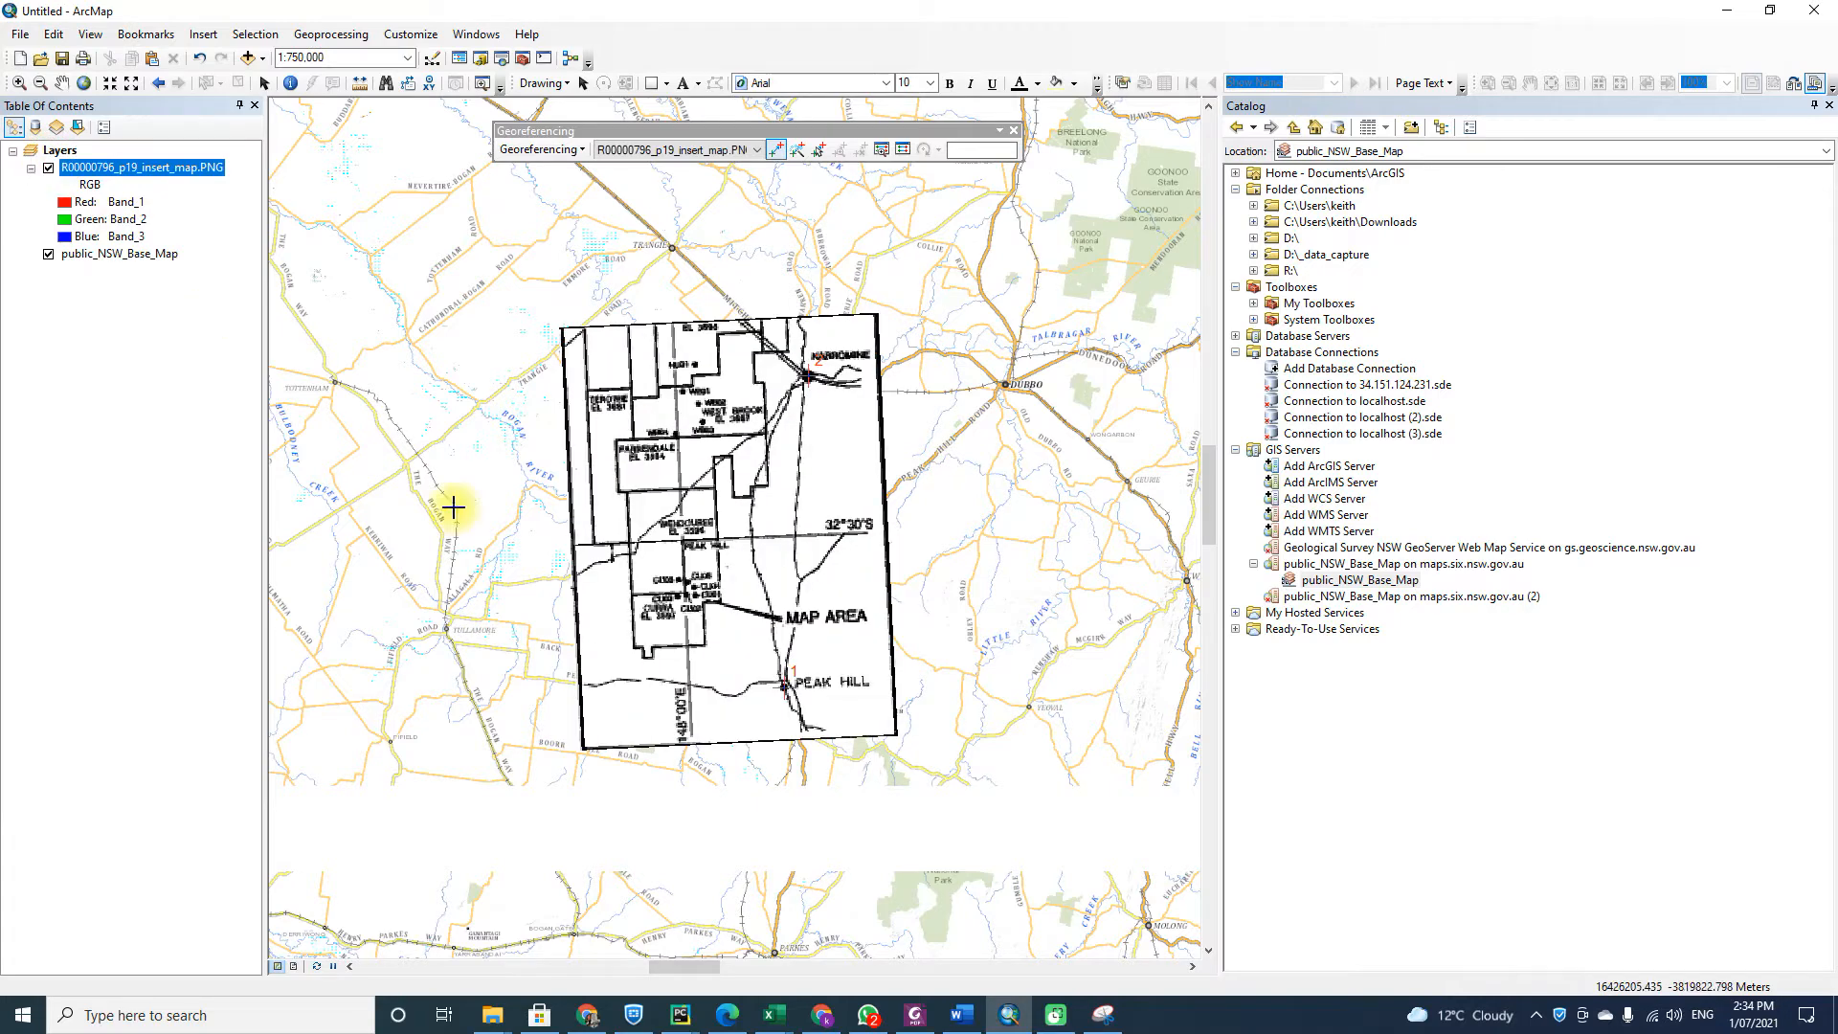
scroll(627, 545, "up", 5)
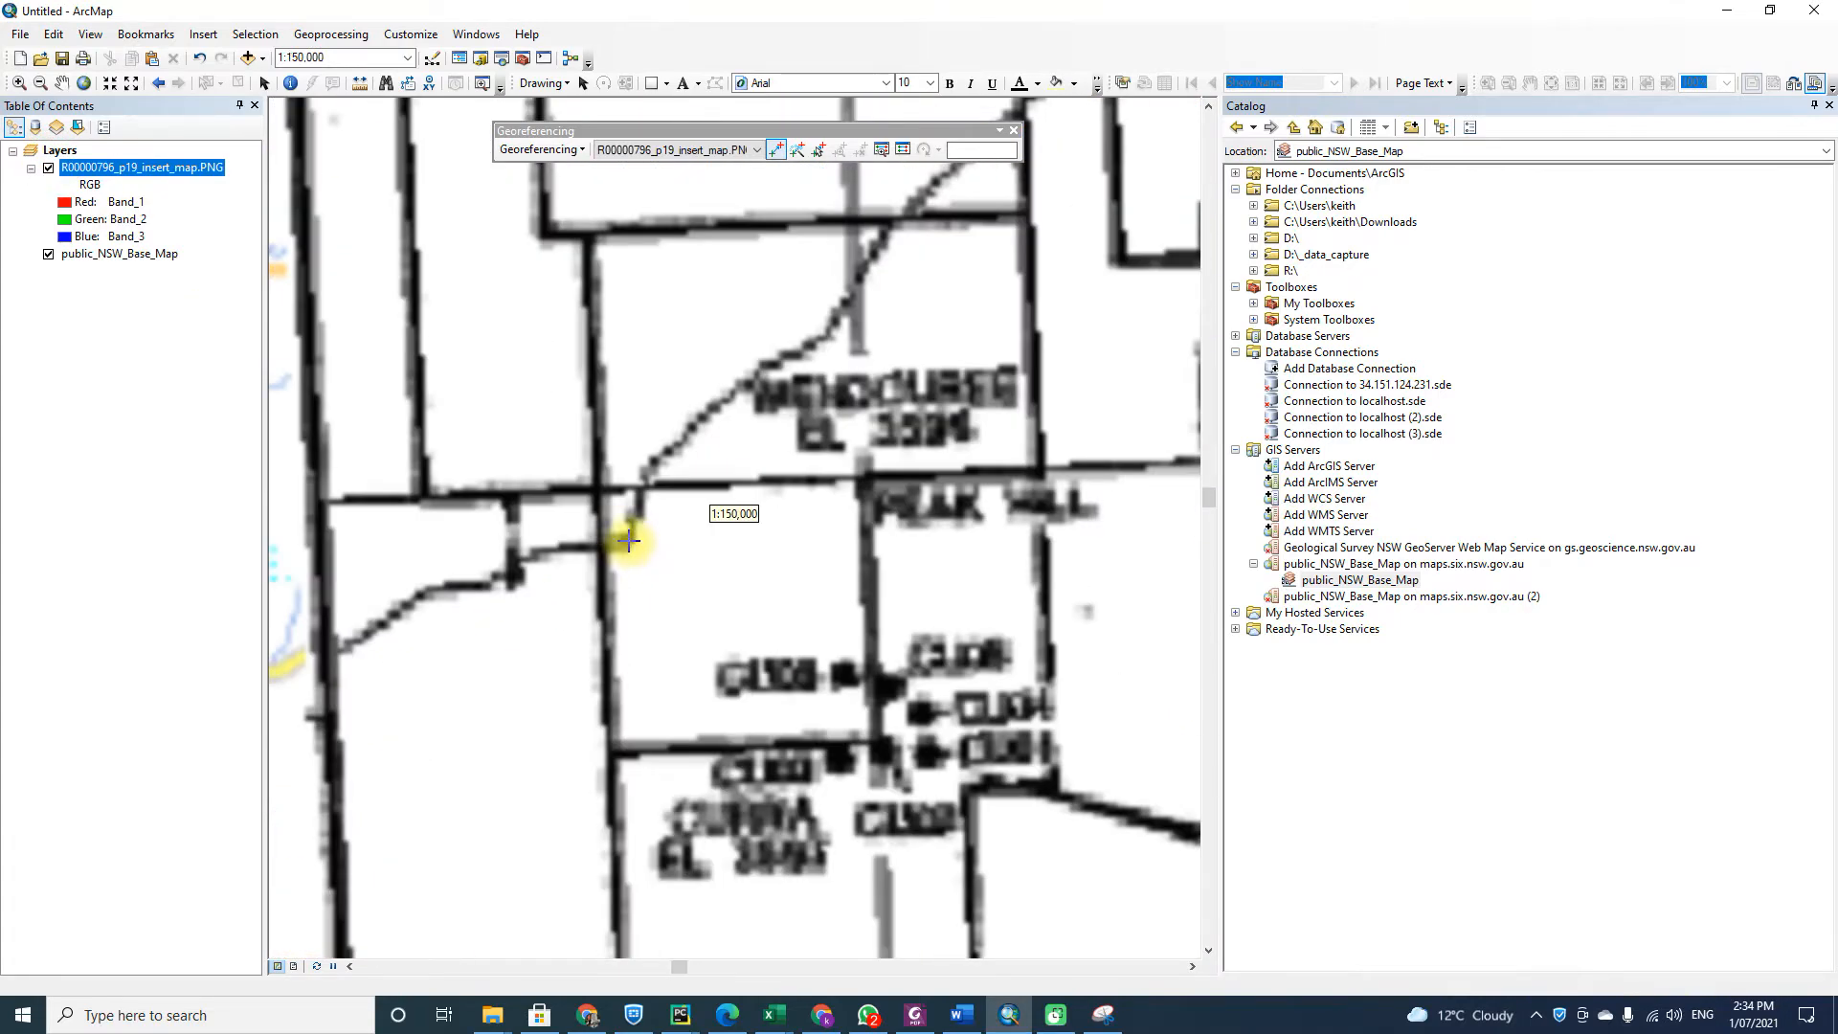
left_click(49, 169)
left_click(48, 169)
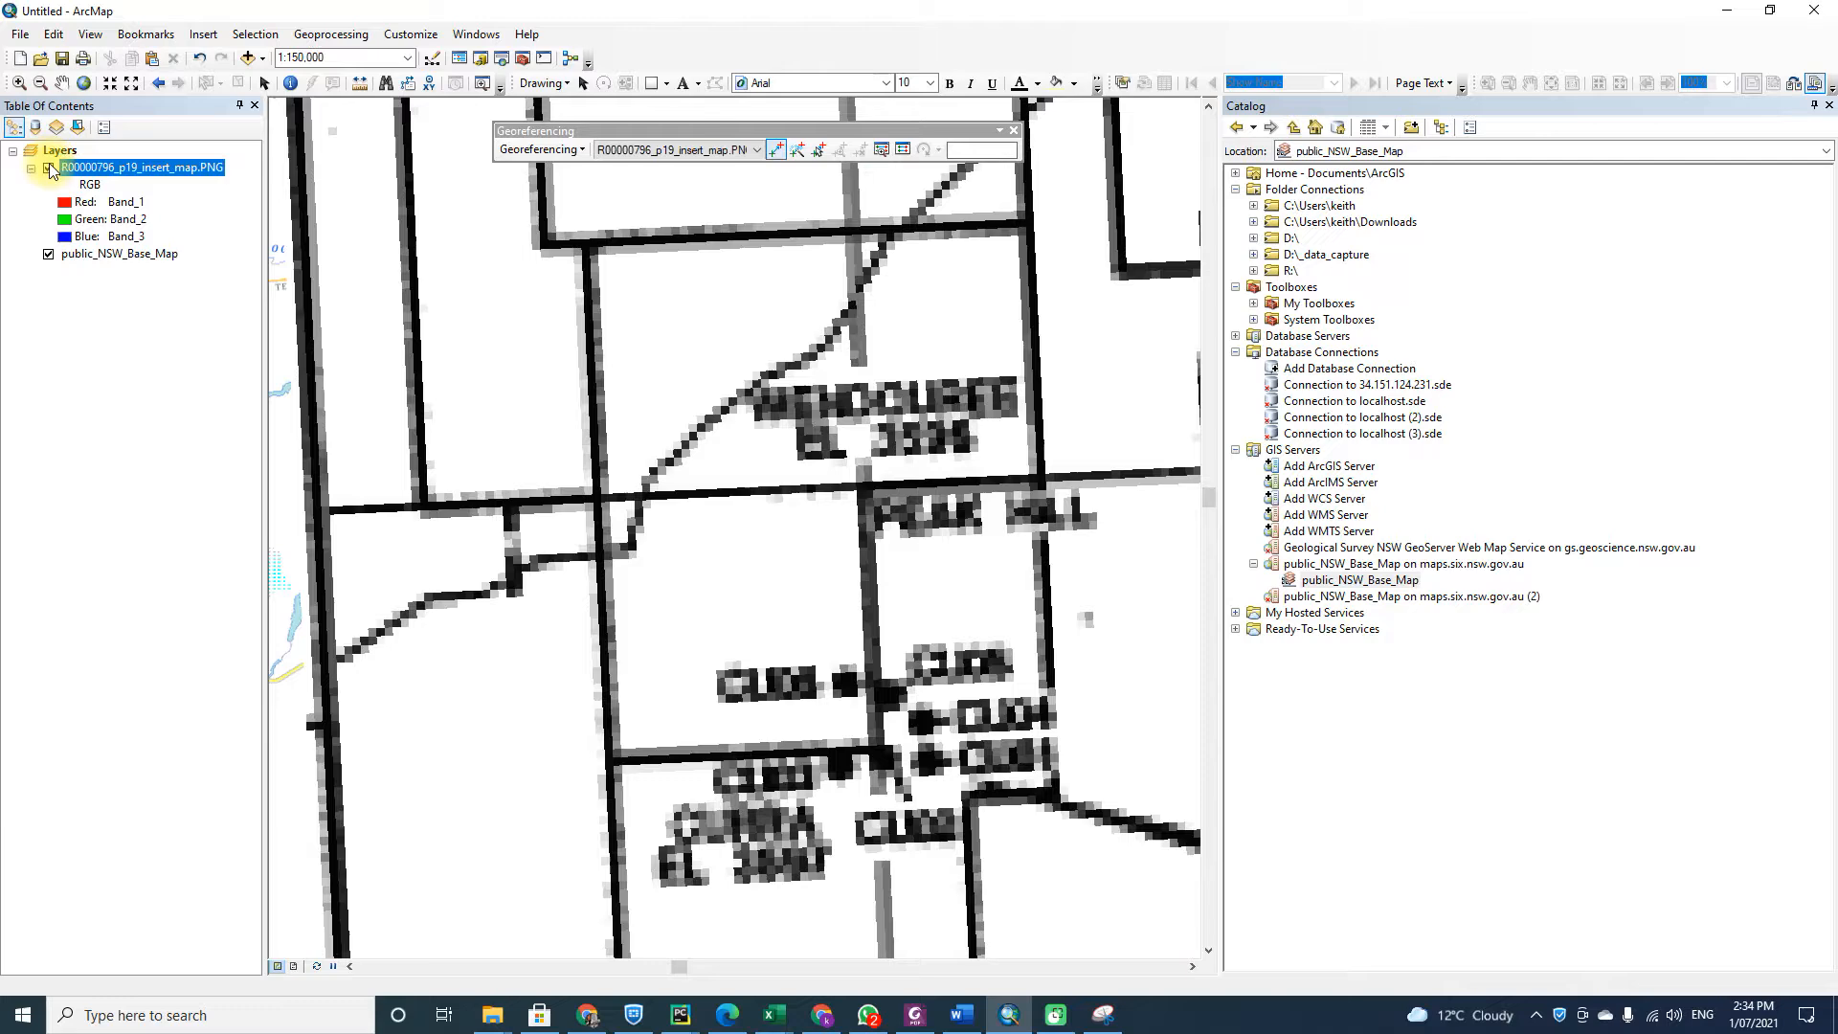
left_click(49, 168)
left_click(50, 160)
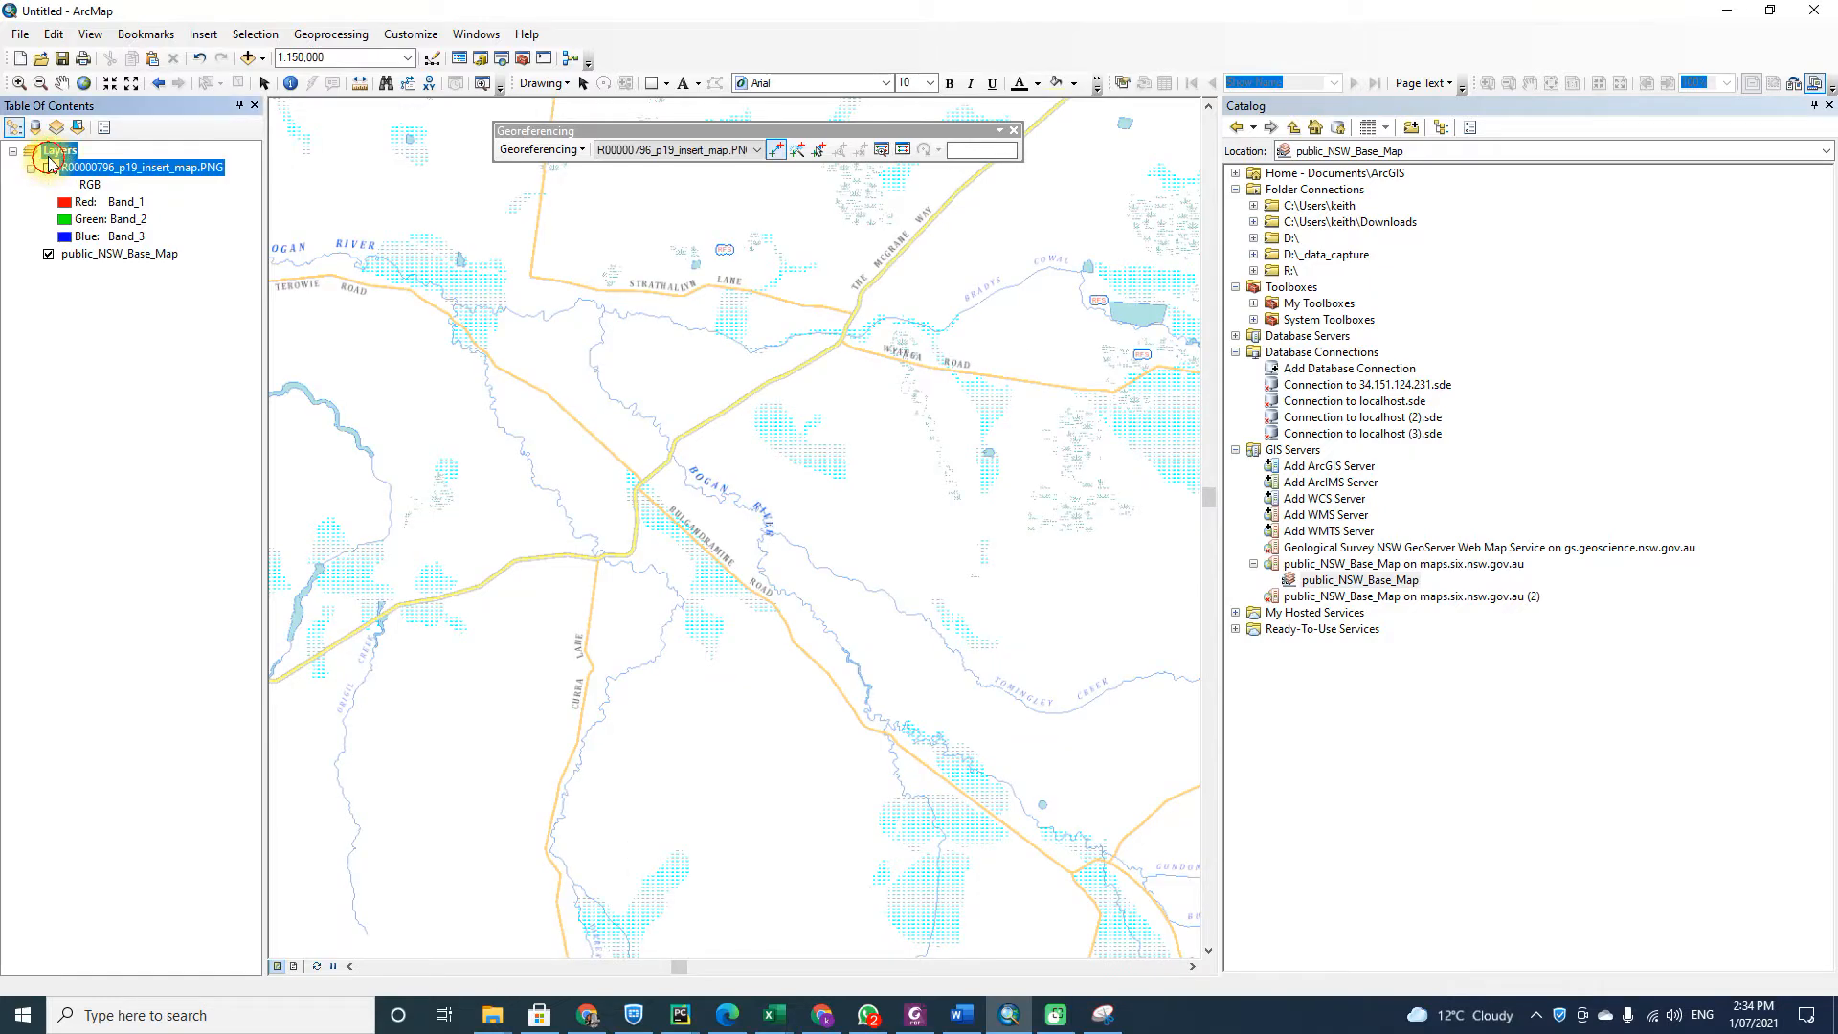
left_click(48, 169)
left_click(49, 170)
left_click(49, 169)
Check the overall fit of the inset map between Narromine and Peak Hill by toggling the raster over the base map.
scroll(677, 390, "up", 5)
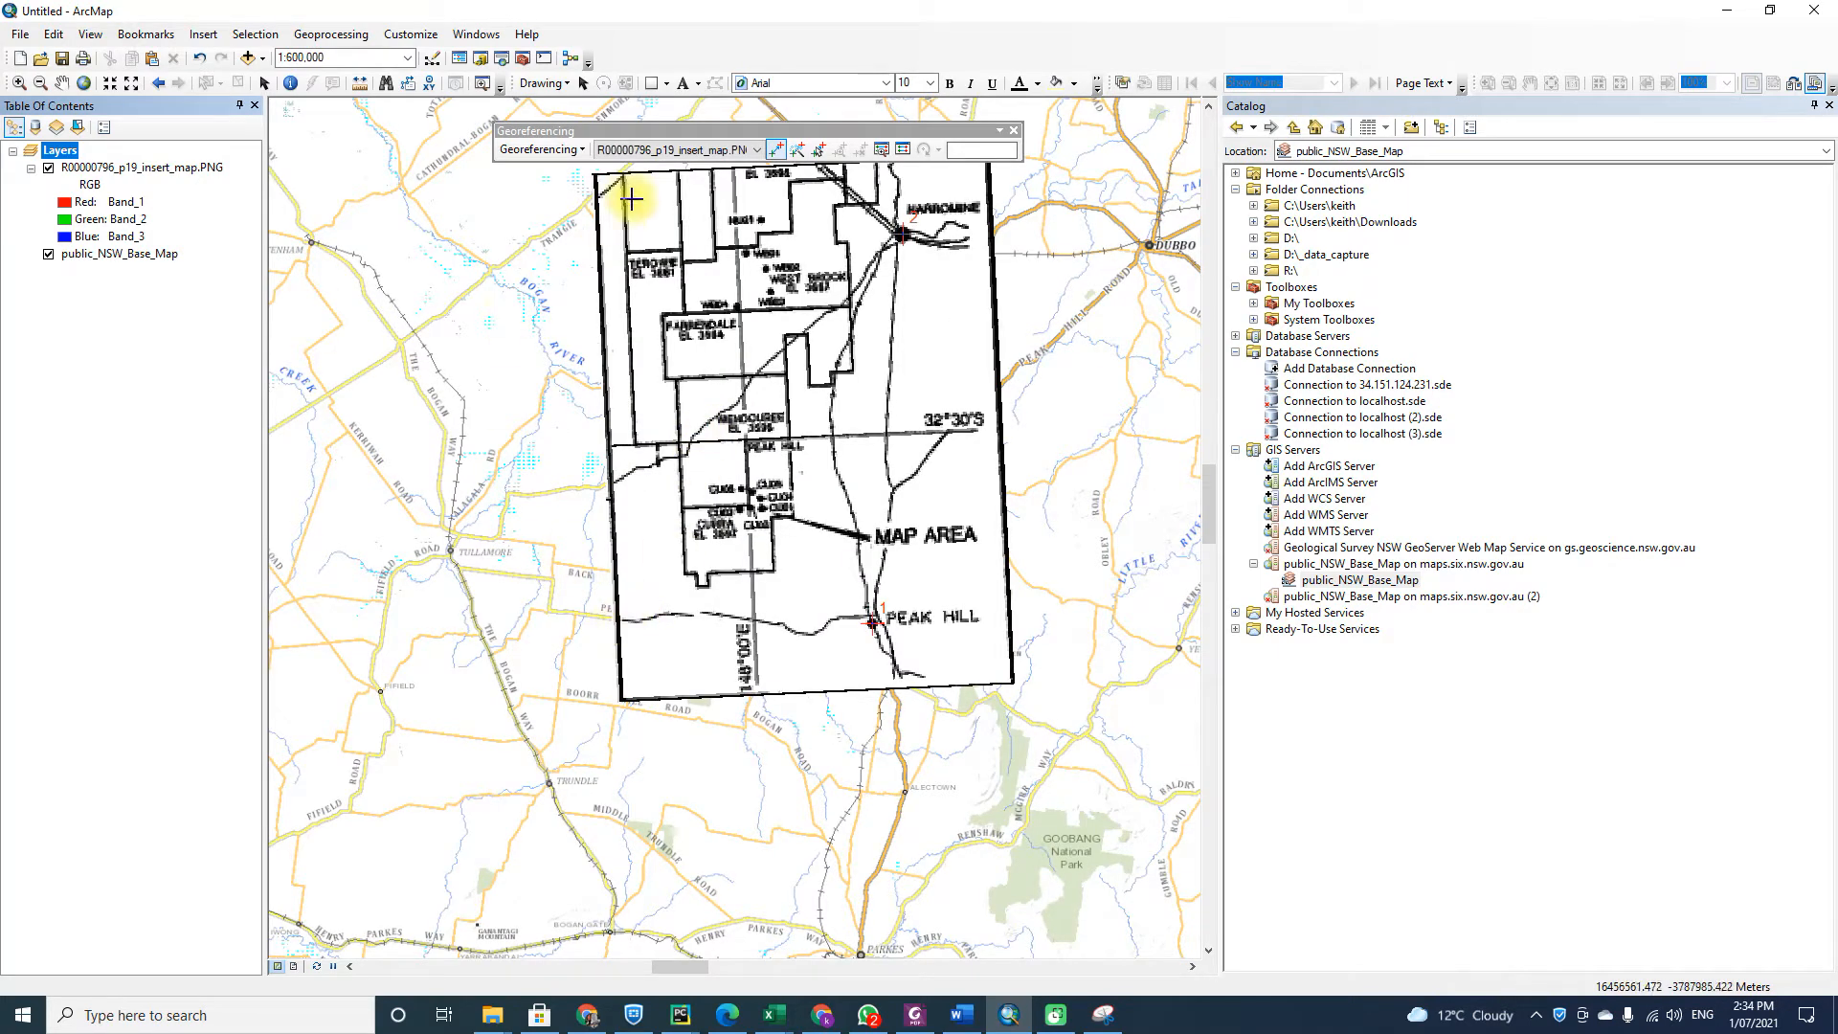
left_click(1209, 106)
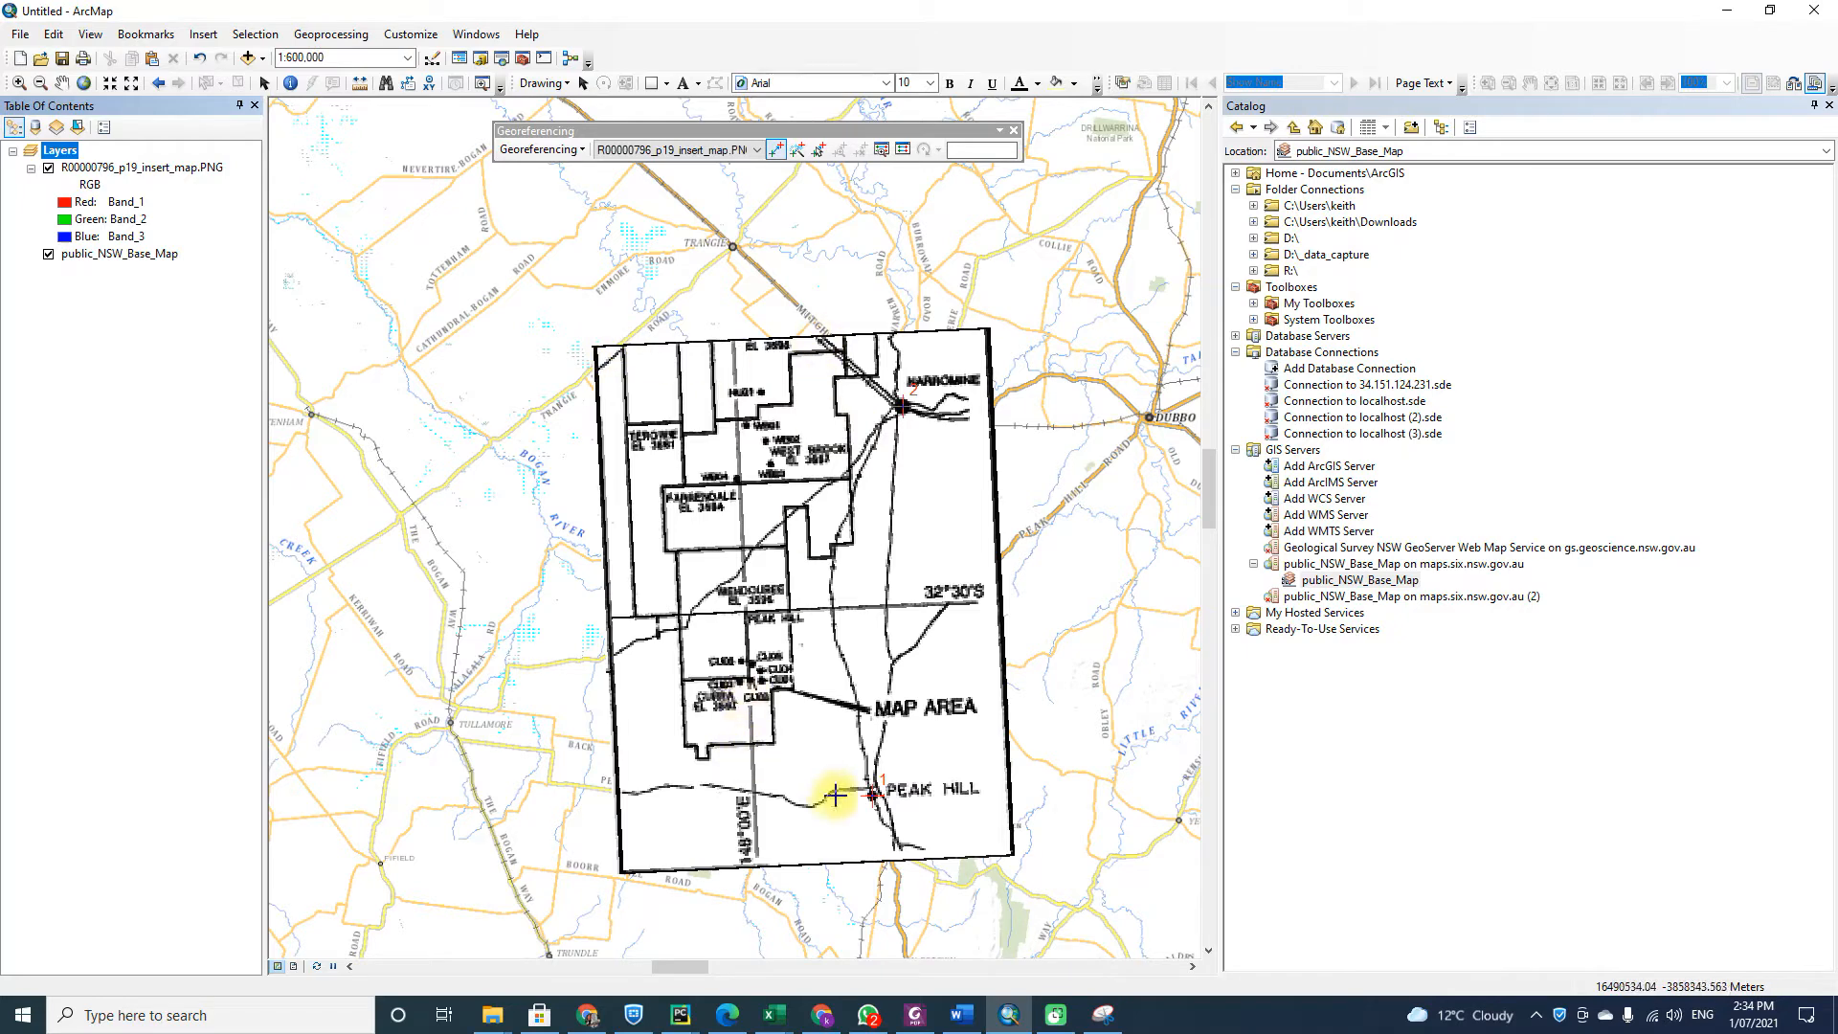
left_click(47, 168)
left_click(47, 168)
left_click(47, 169)
left_click(47, 169)
left_click(46, 168)
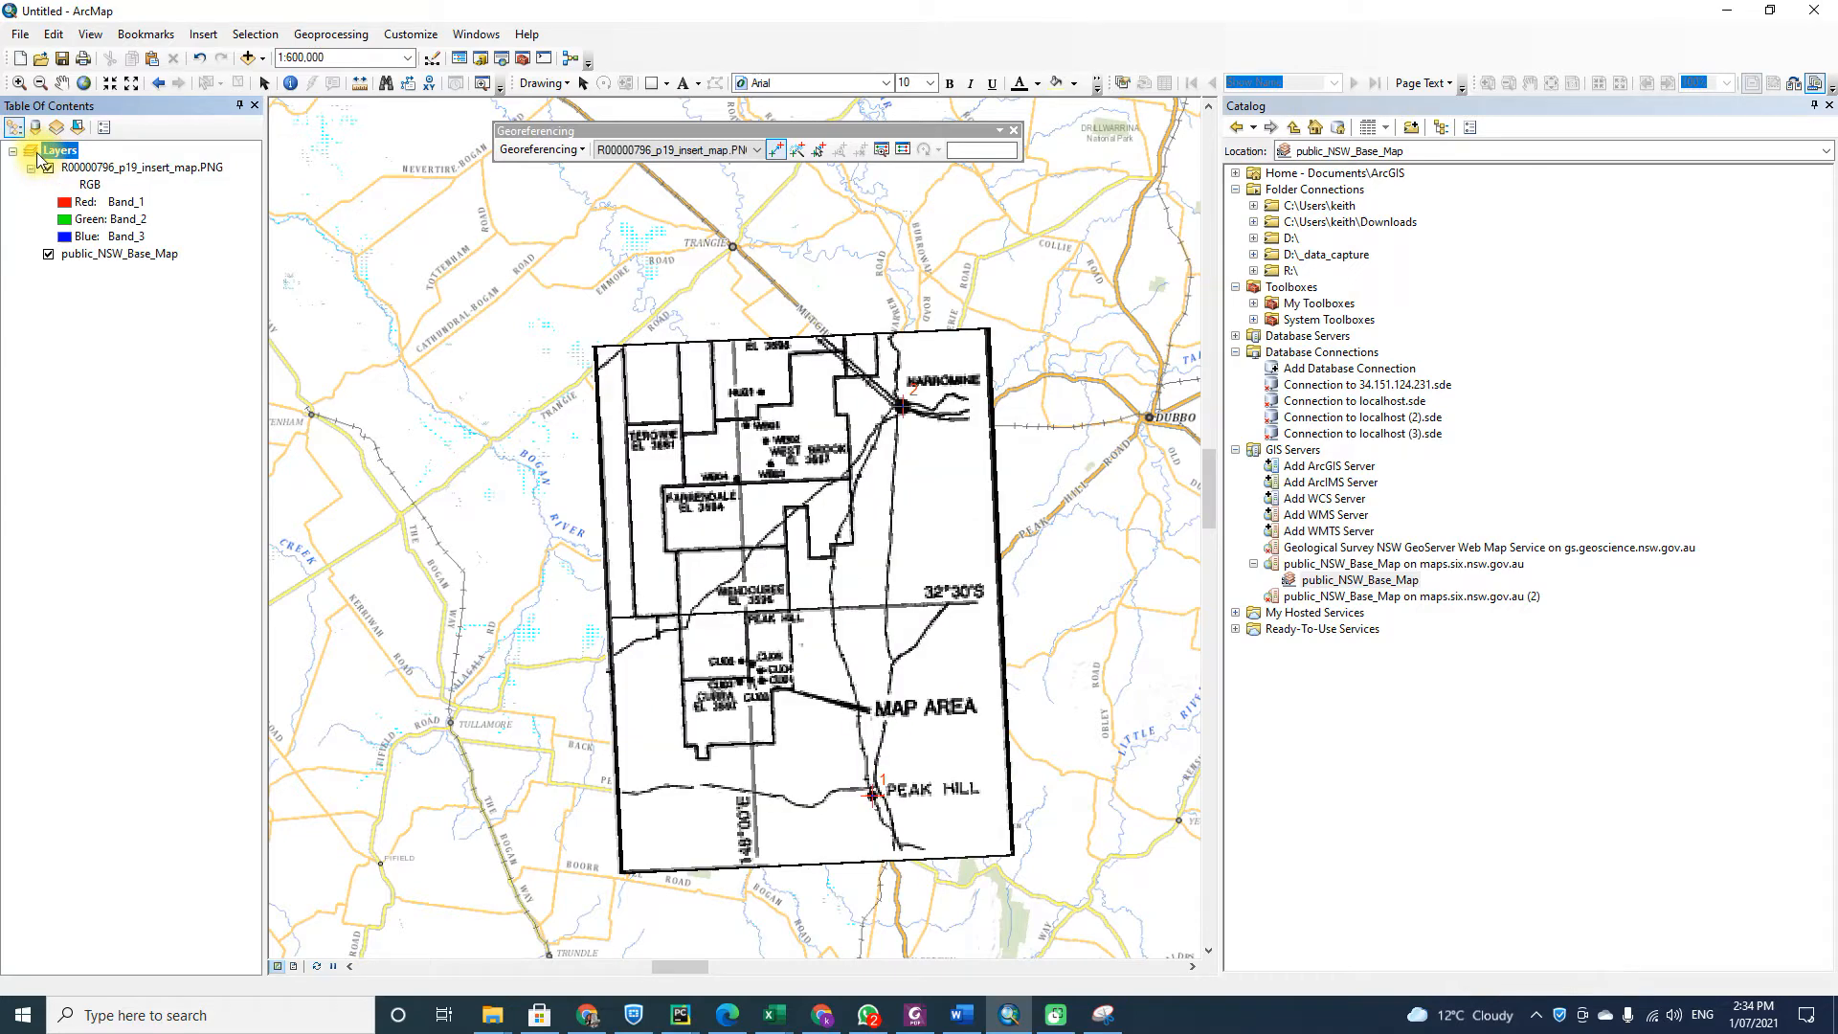
left_click(48, 169)
left_click(48, 170)
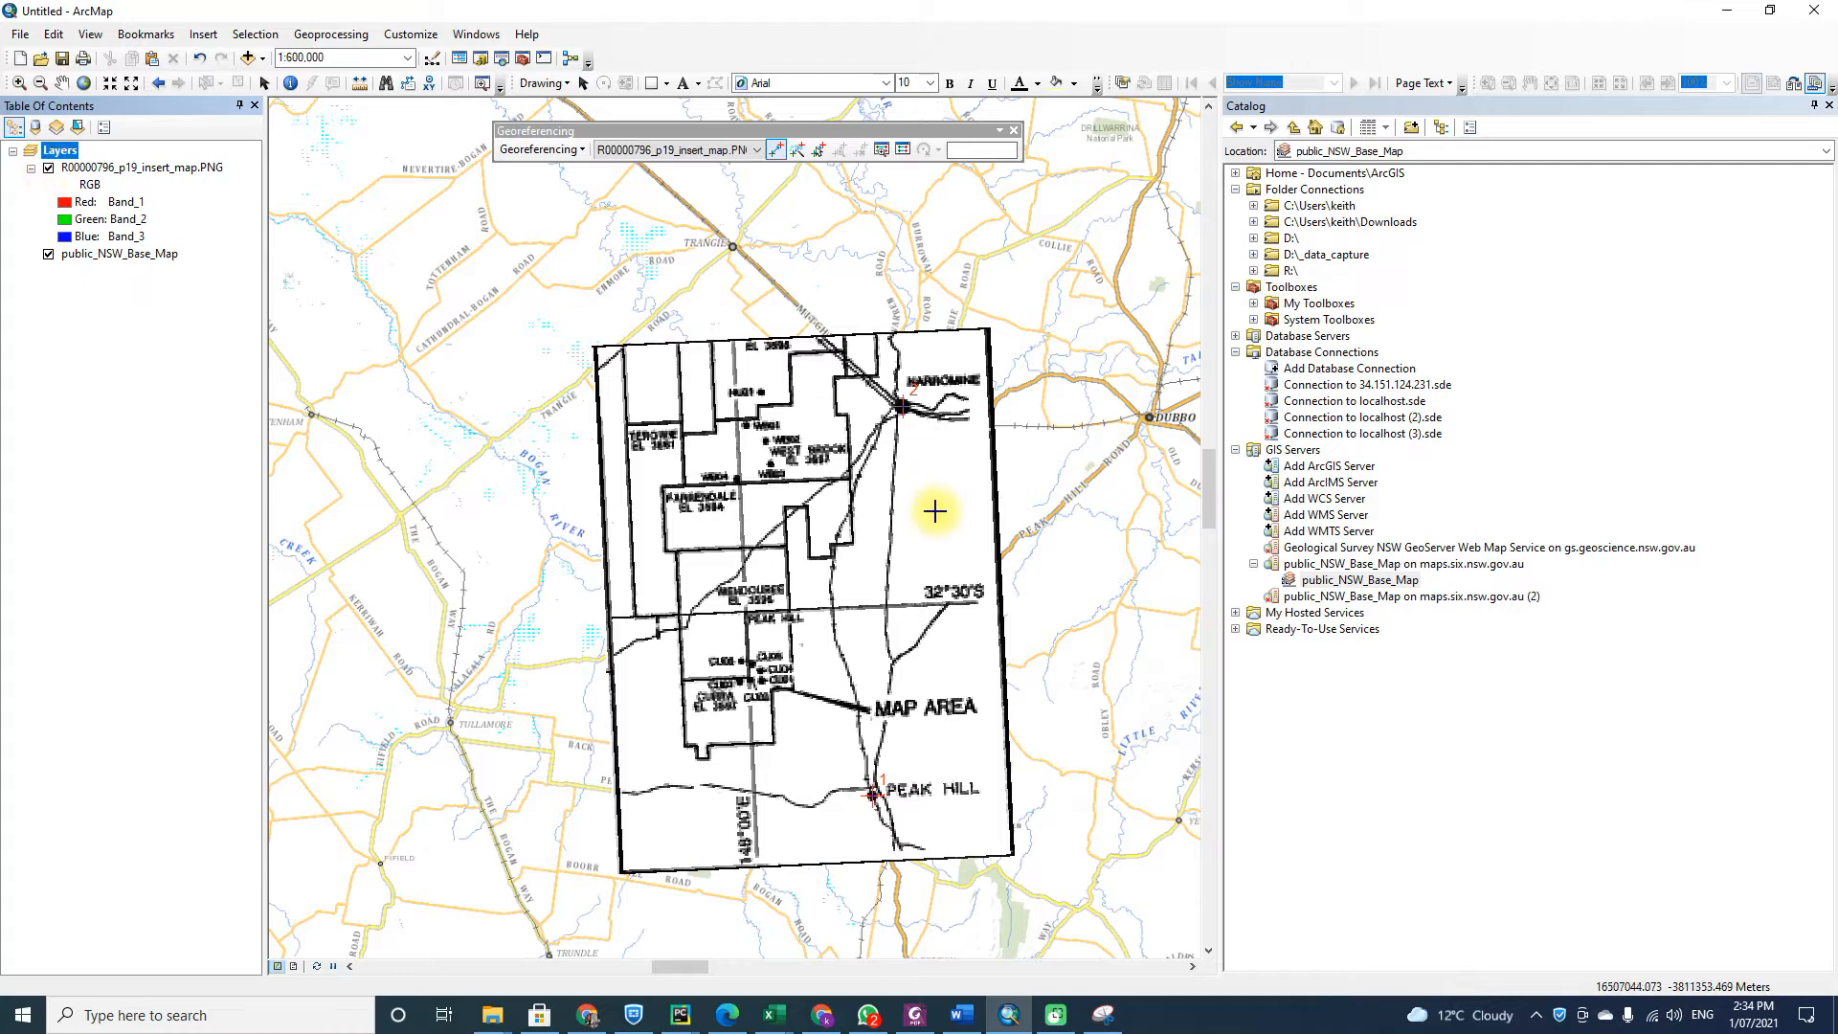
Check the R00000796_p19_insert_map file in the zzz_Temp folder and save the raster's alignment with Update Georeferencing.
left_click(559, 151)
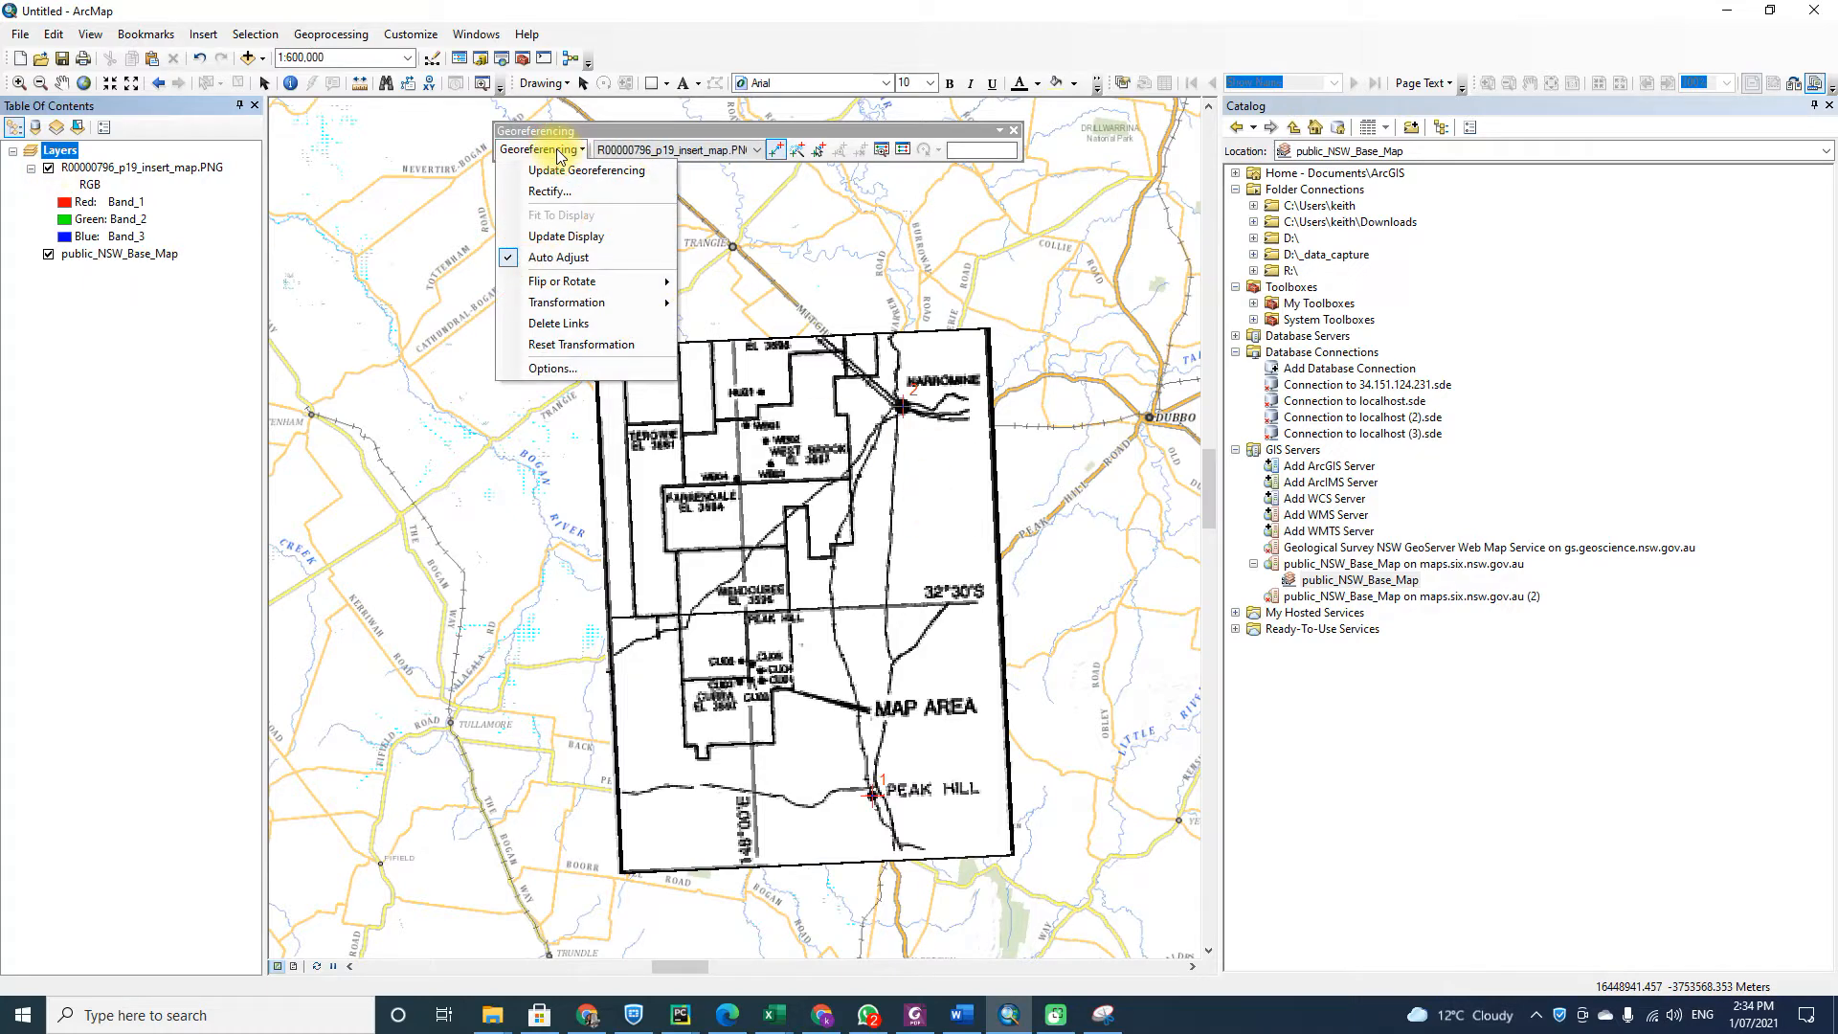
left_click_drag(0, 123, 1, 317)
left_click_drag(0, 57, 488, 239)
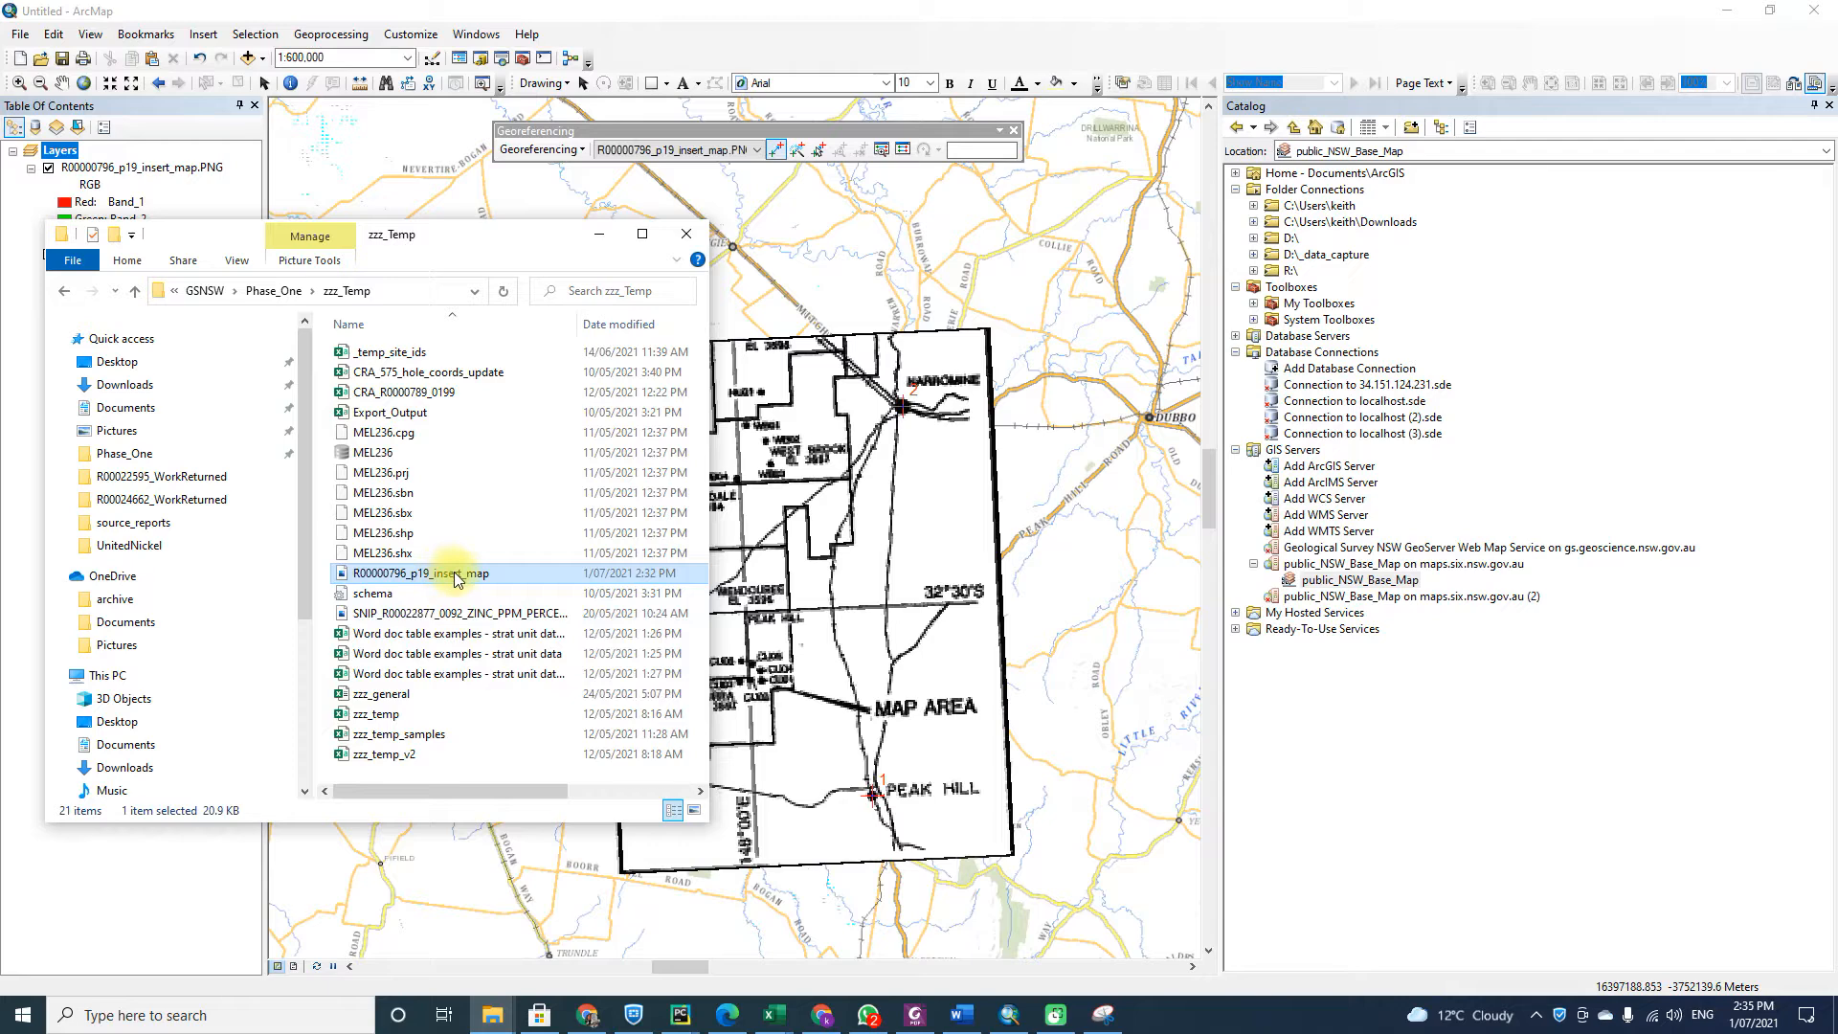
left_click(541, 149)
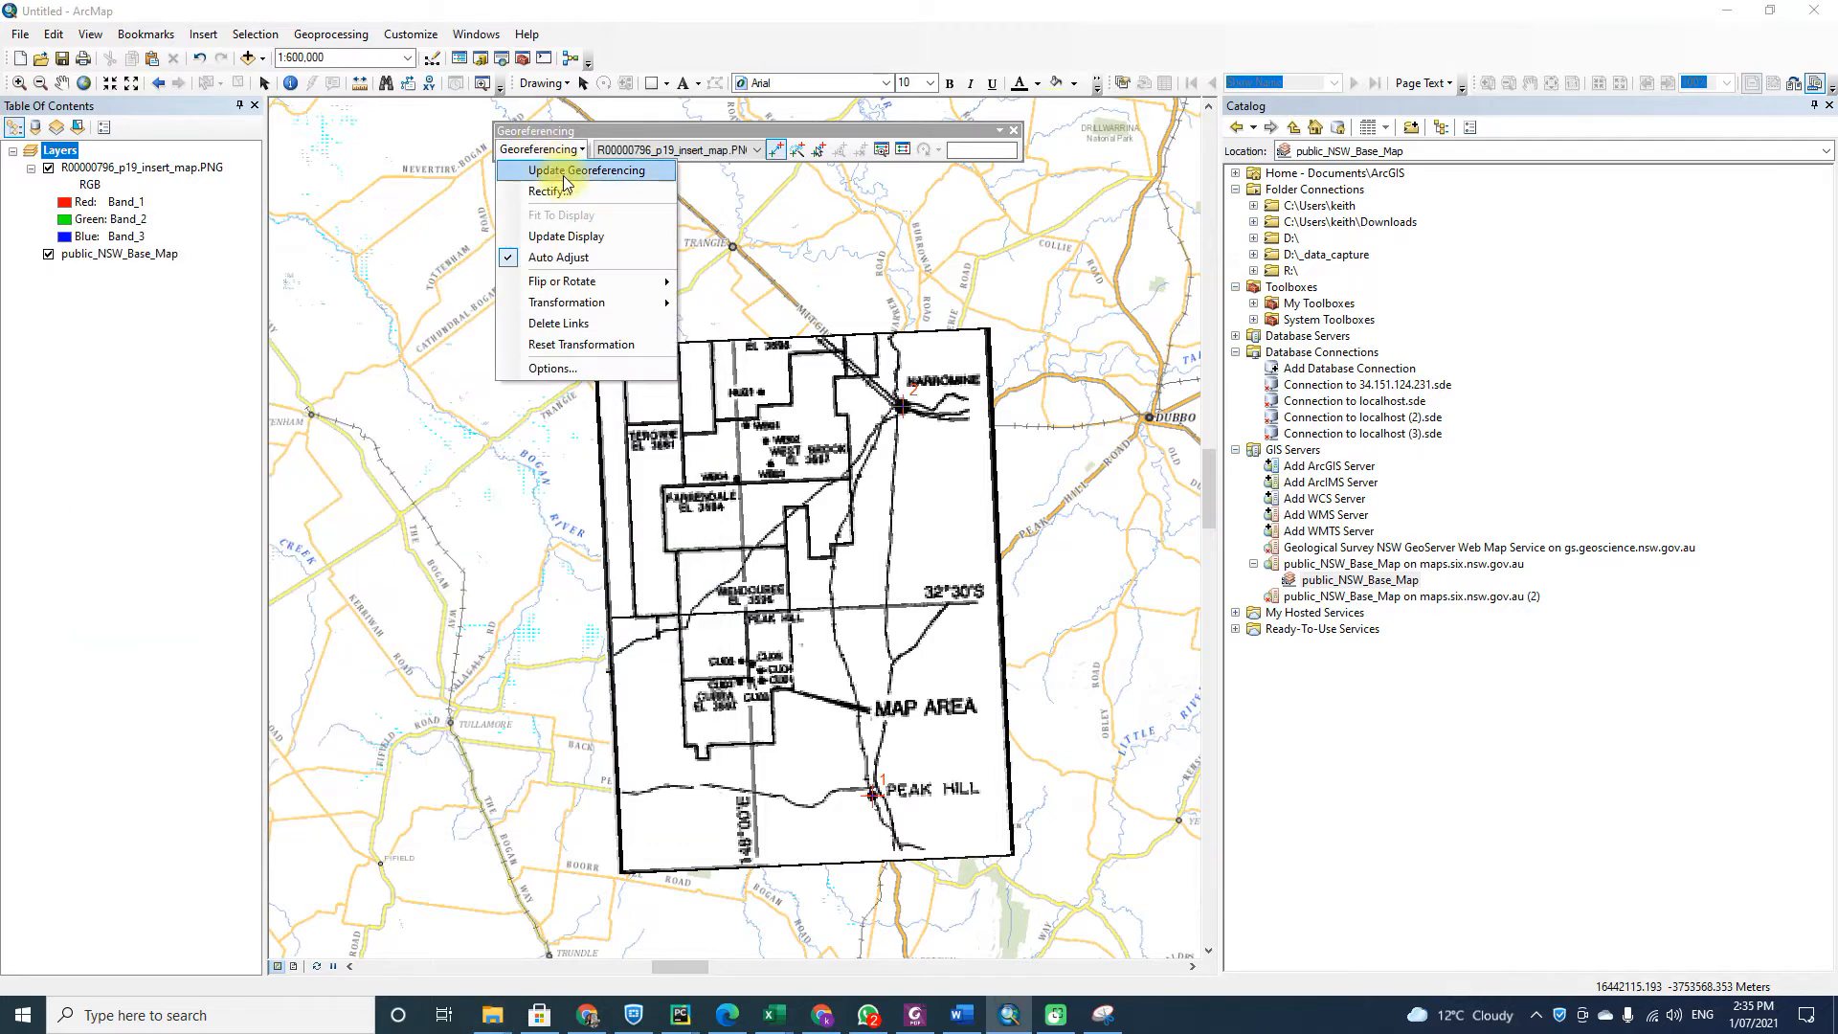
left_click(563, 173)
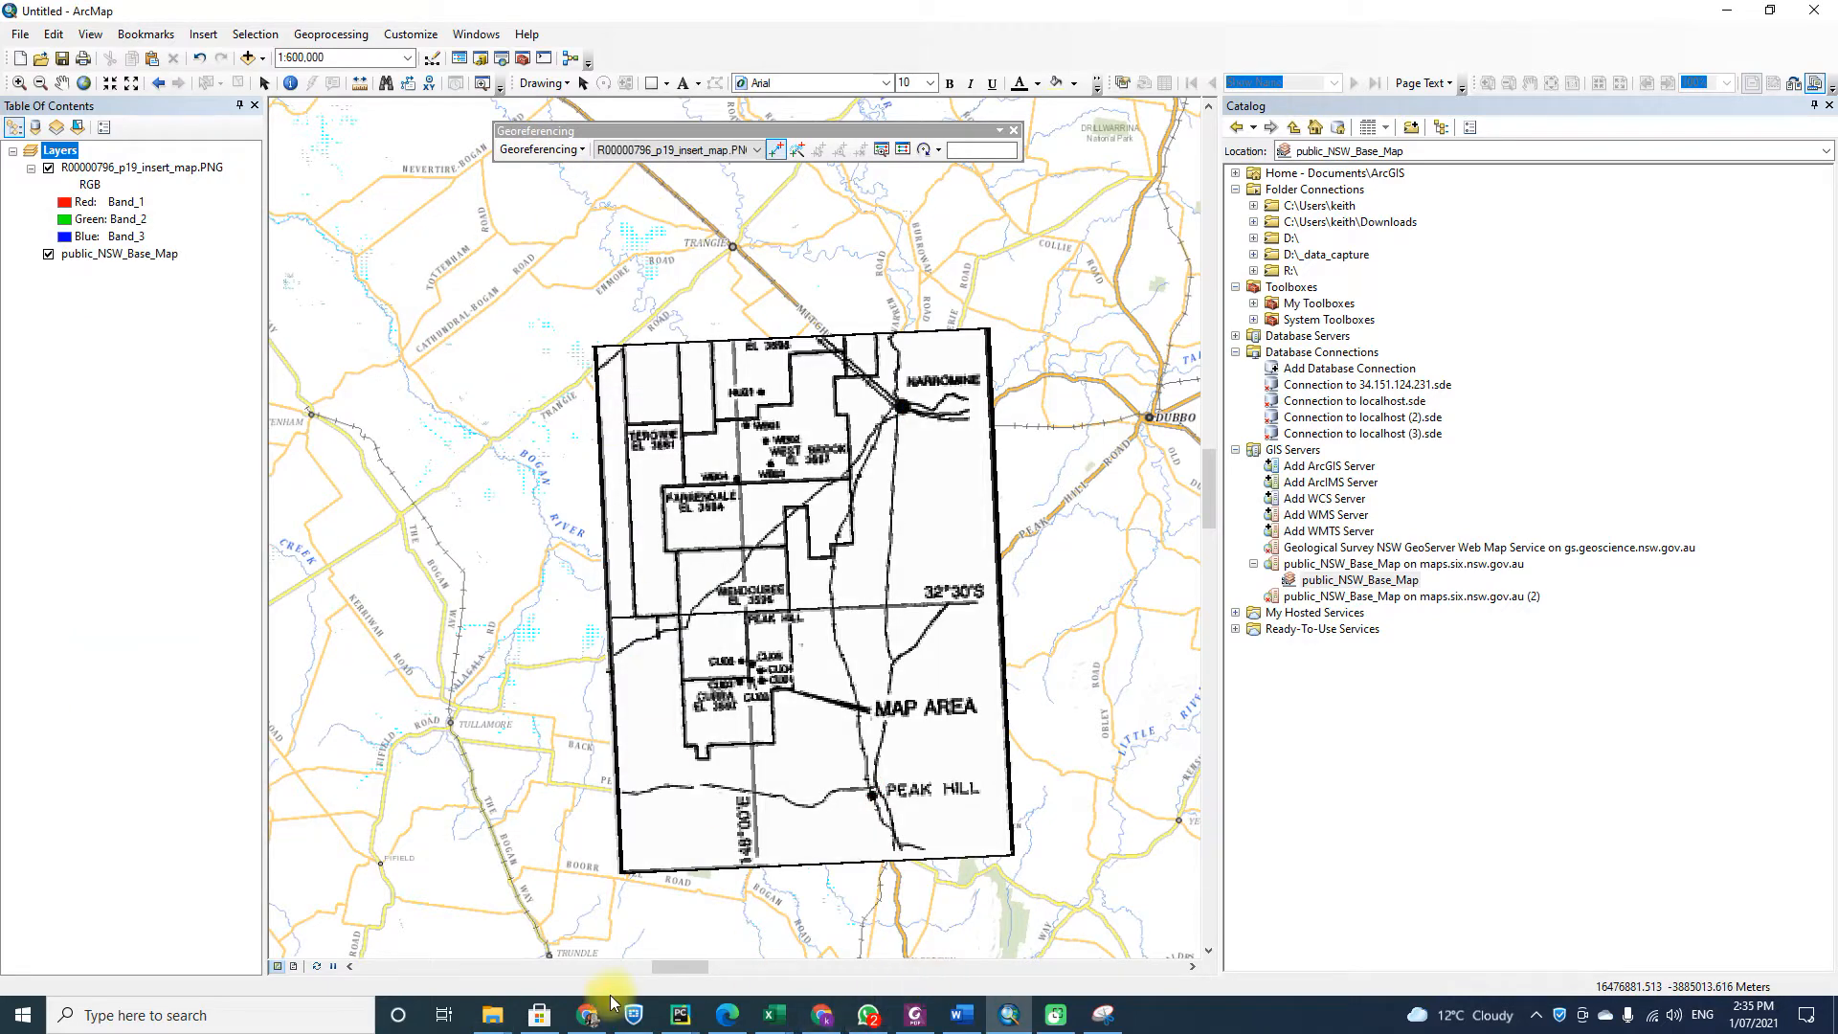
Switch to the zzz_Temp folder in File Explorer and examine the contents of R00000796_p19_insert_map.PNG.aux in an enlarged preview.
mouse_move(492, 1012)
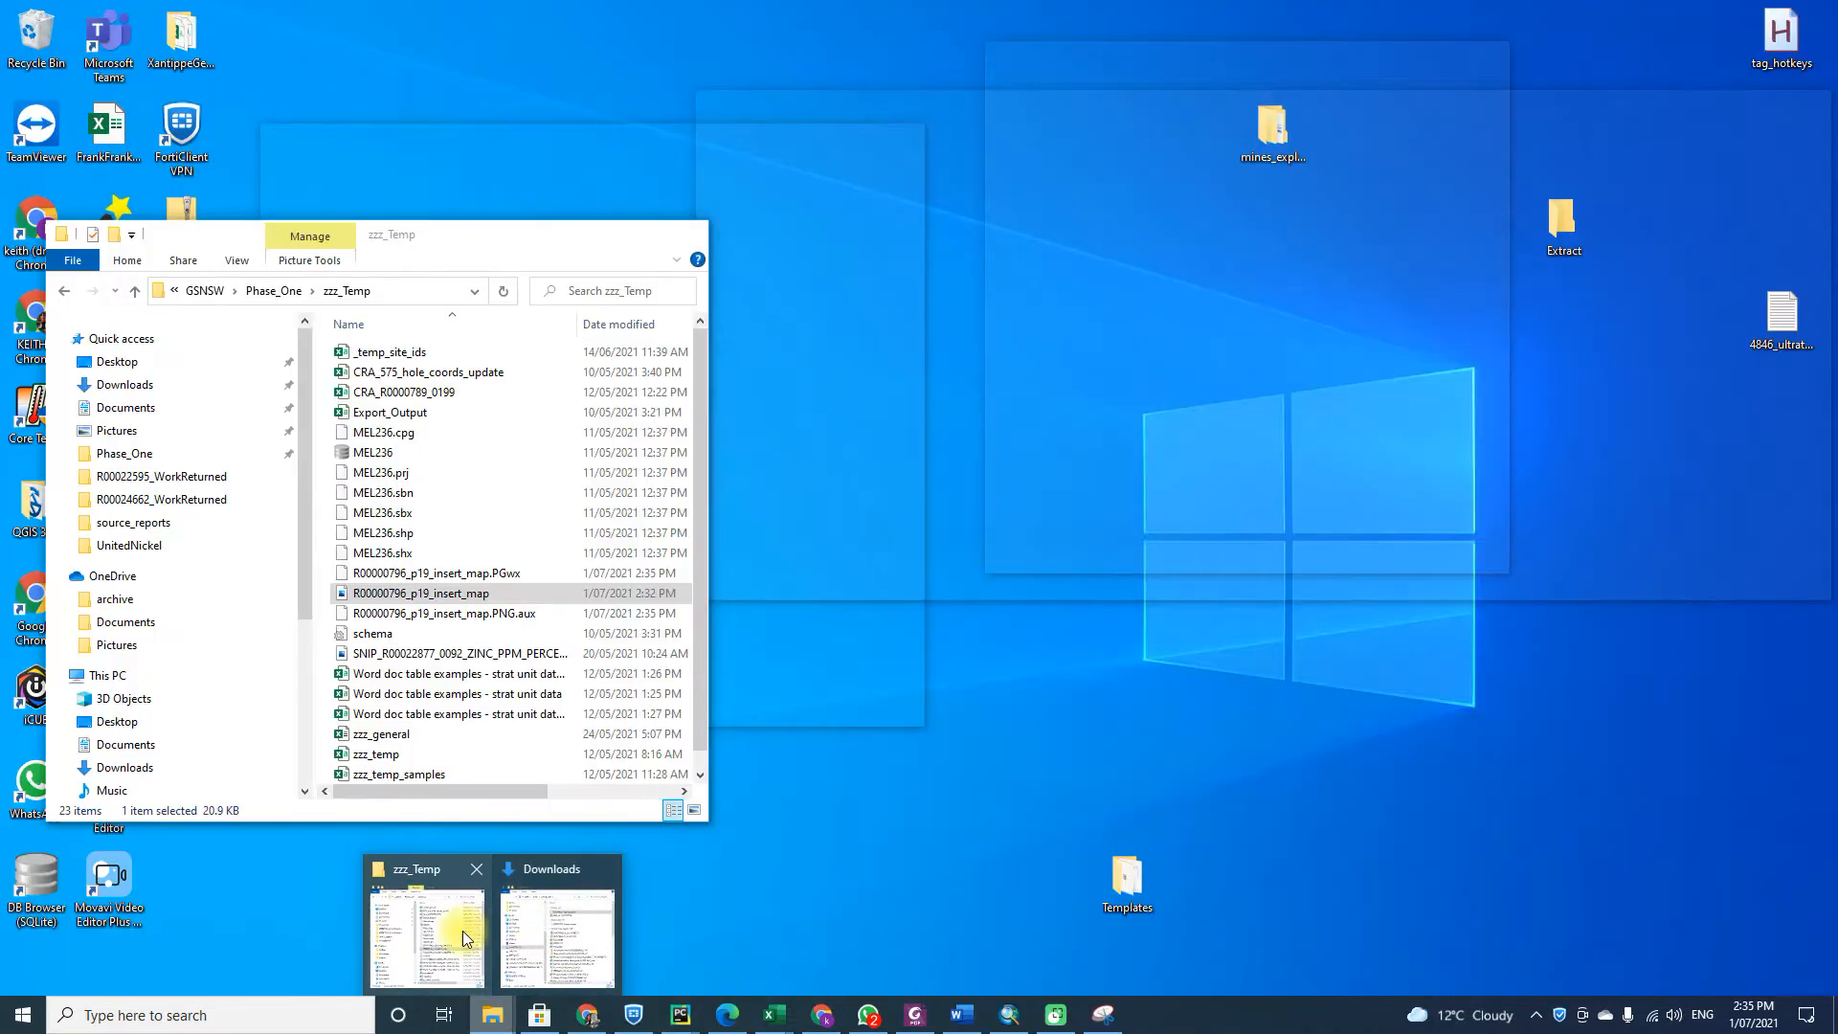
left_click(462, 930)
left_click(531, 613)
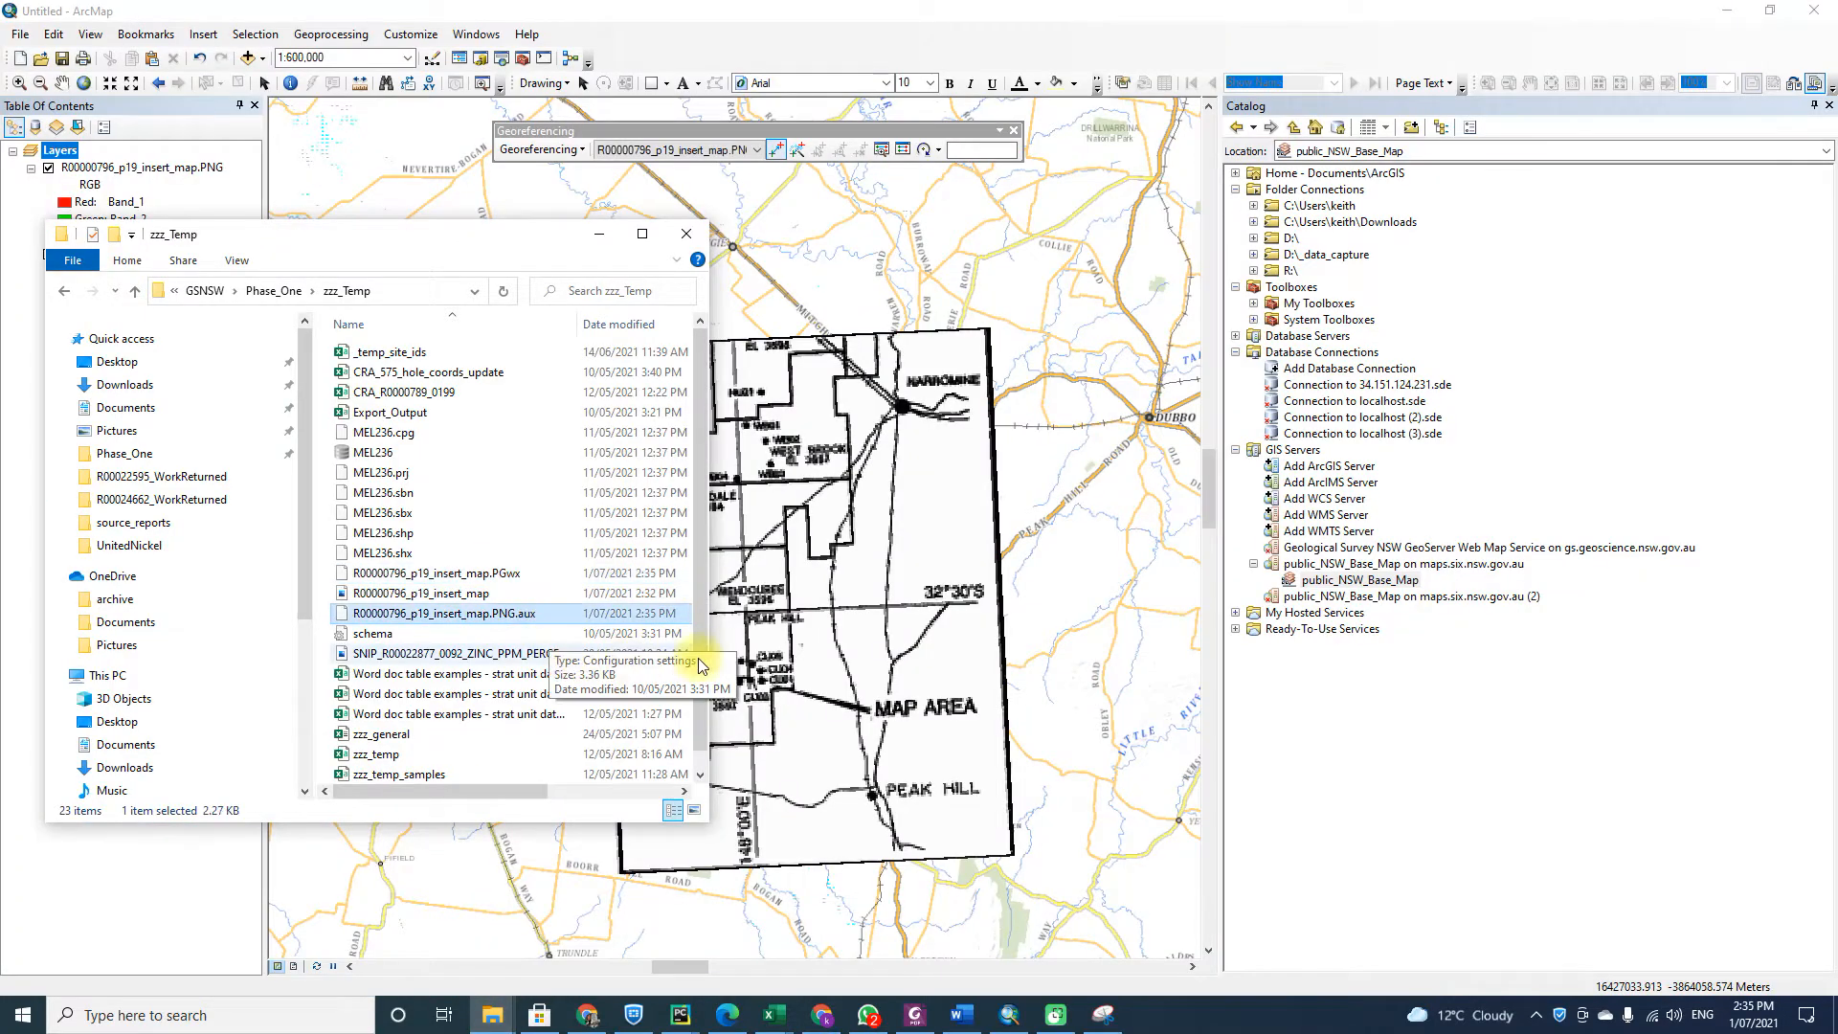
left_click_drag(712, 638, 893, 623)
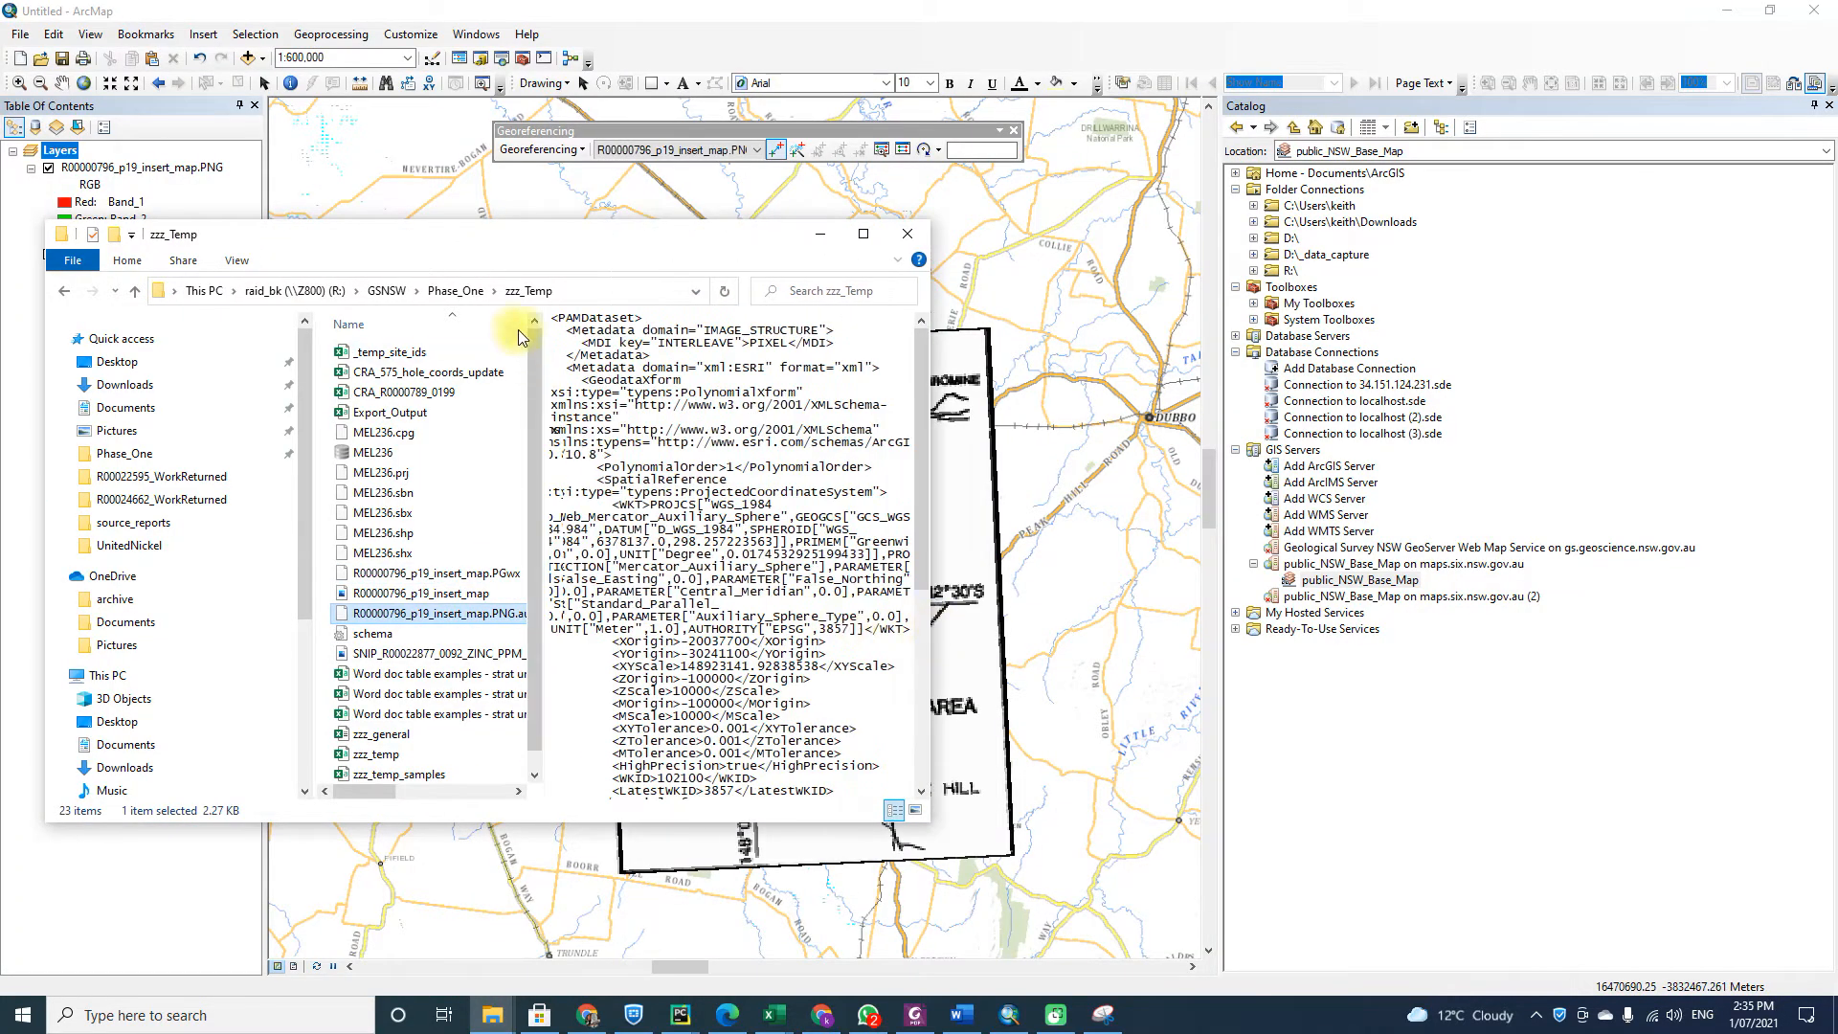
left_click(838, 234)
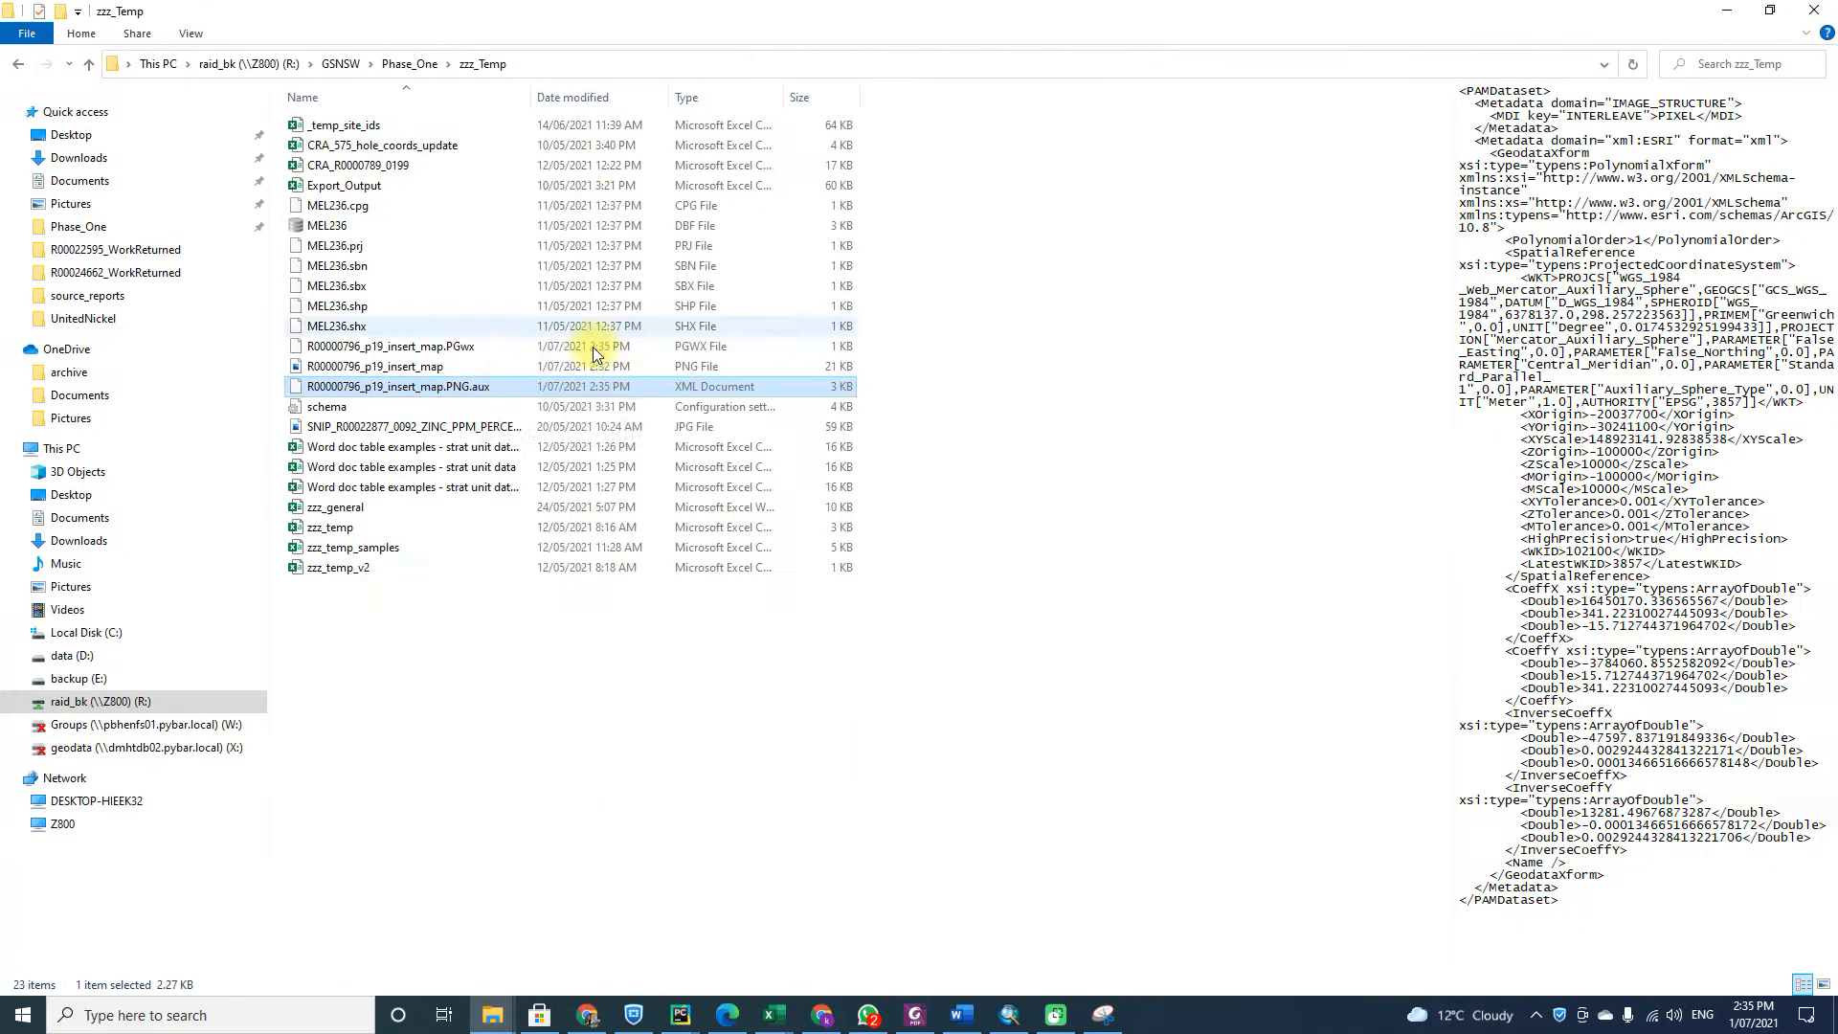
left_click(397, 97)
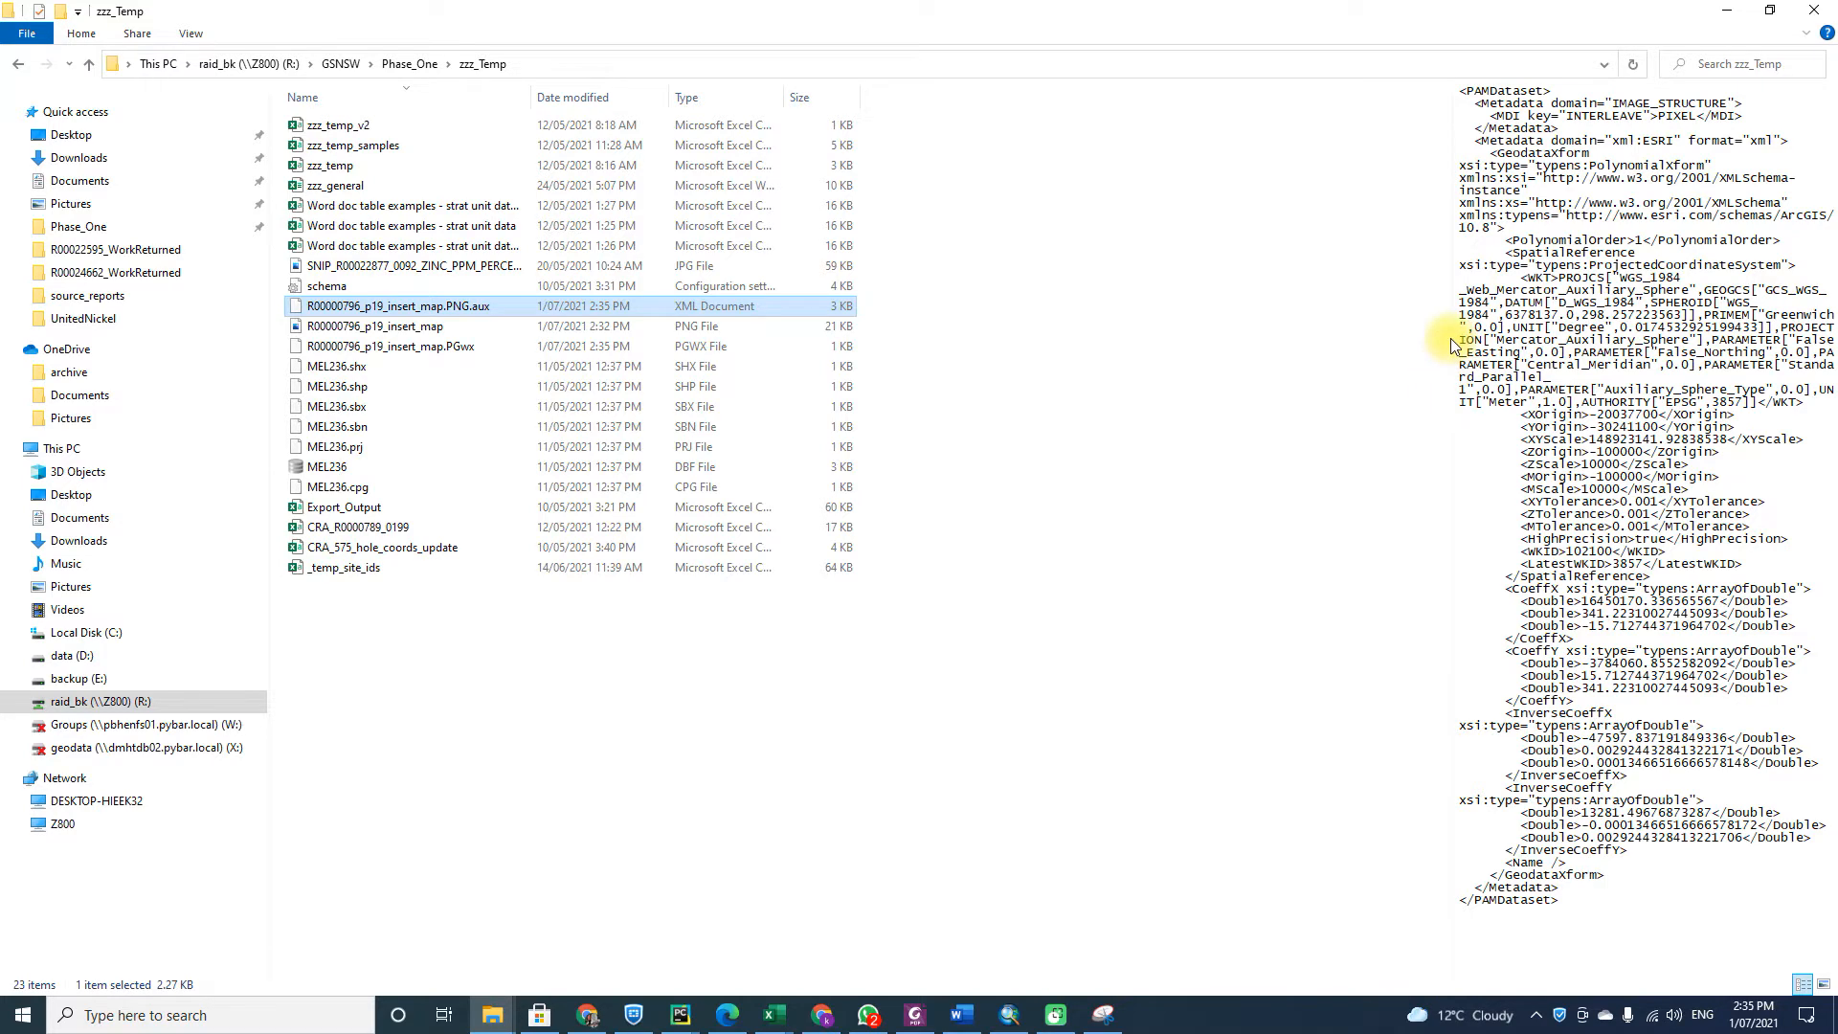
left_click_drag(1451, 338, 948, 372)
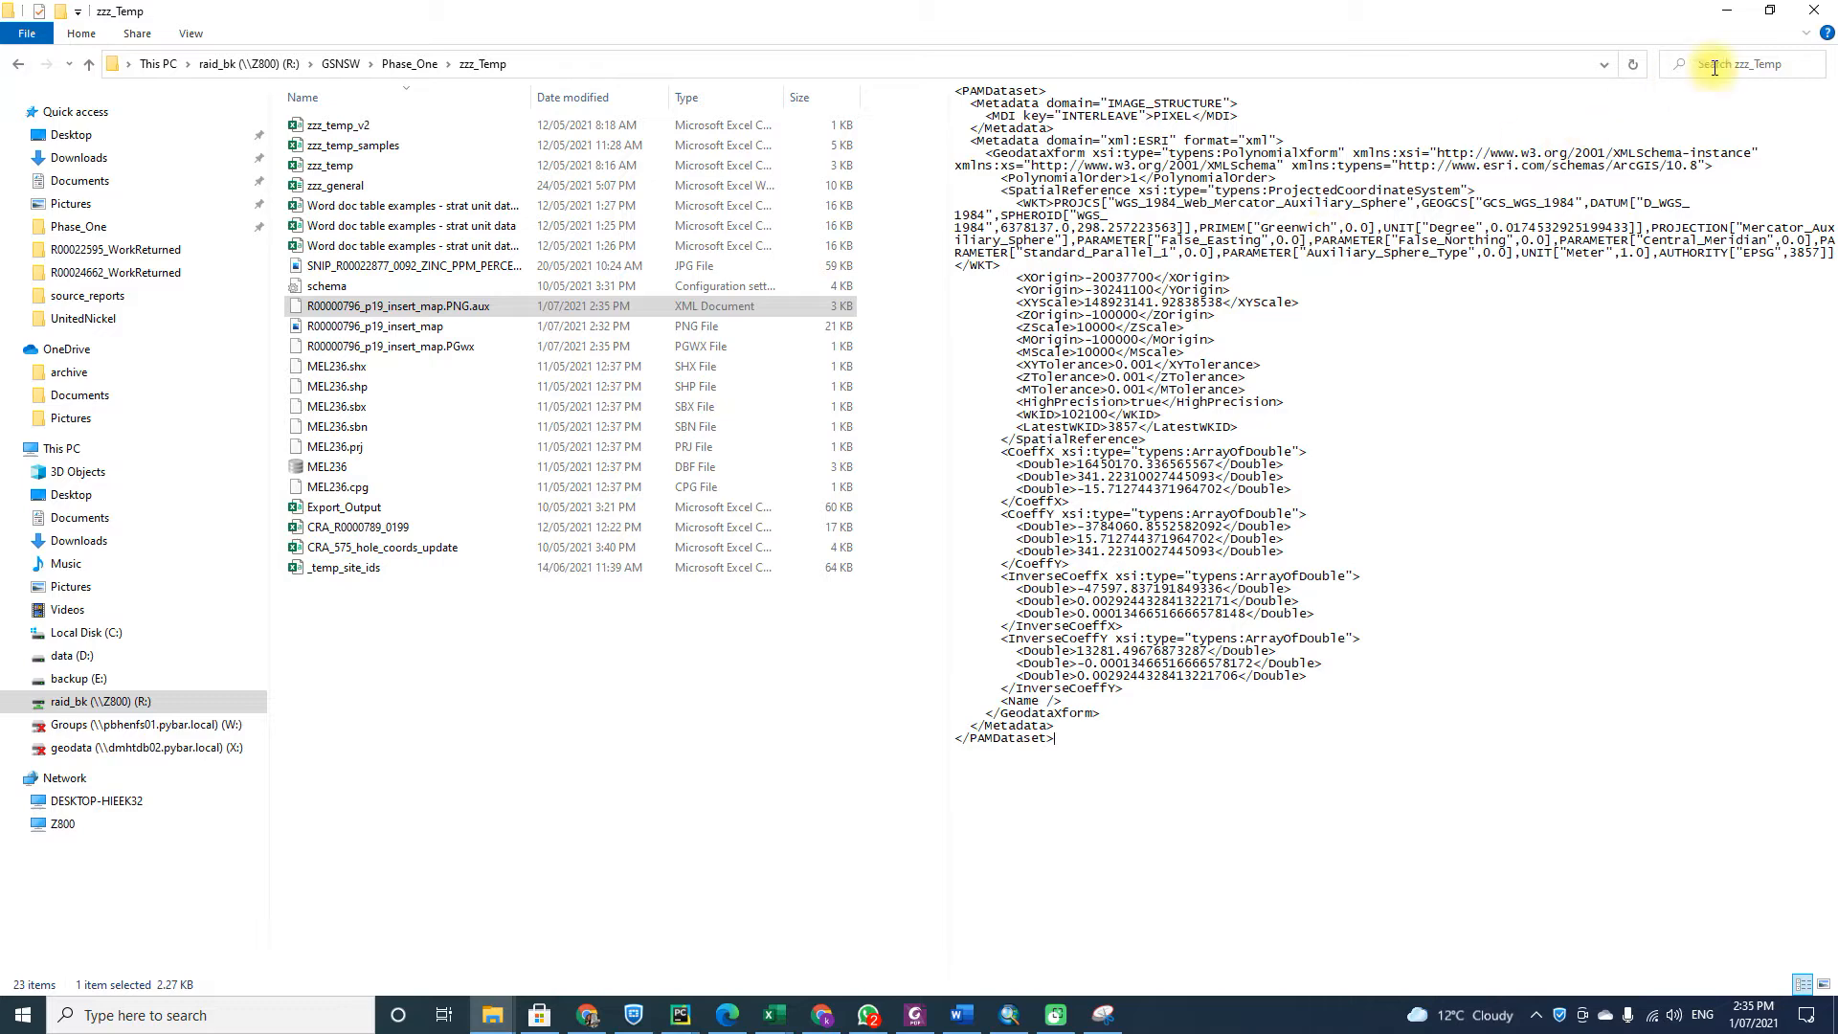
left_click(1728, 13)
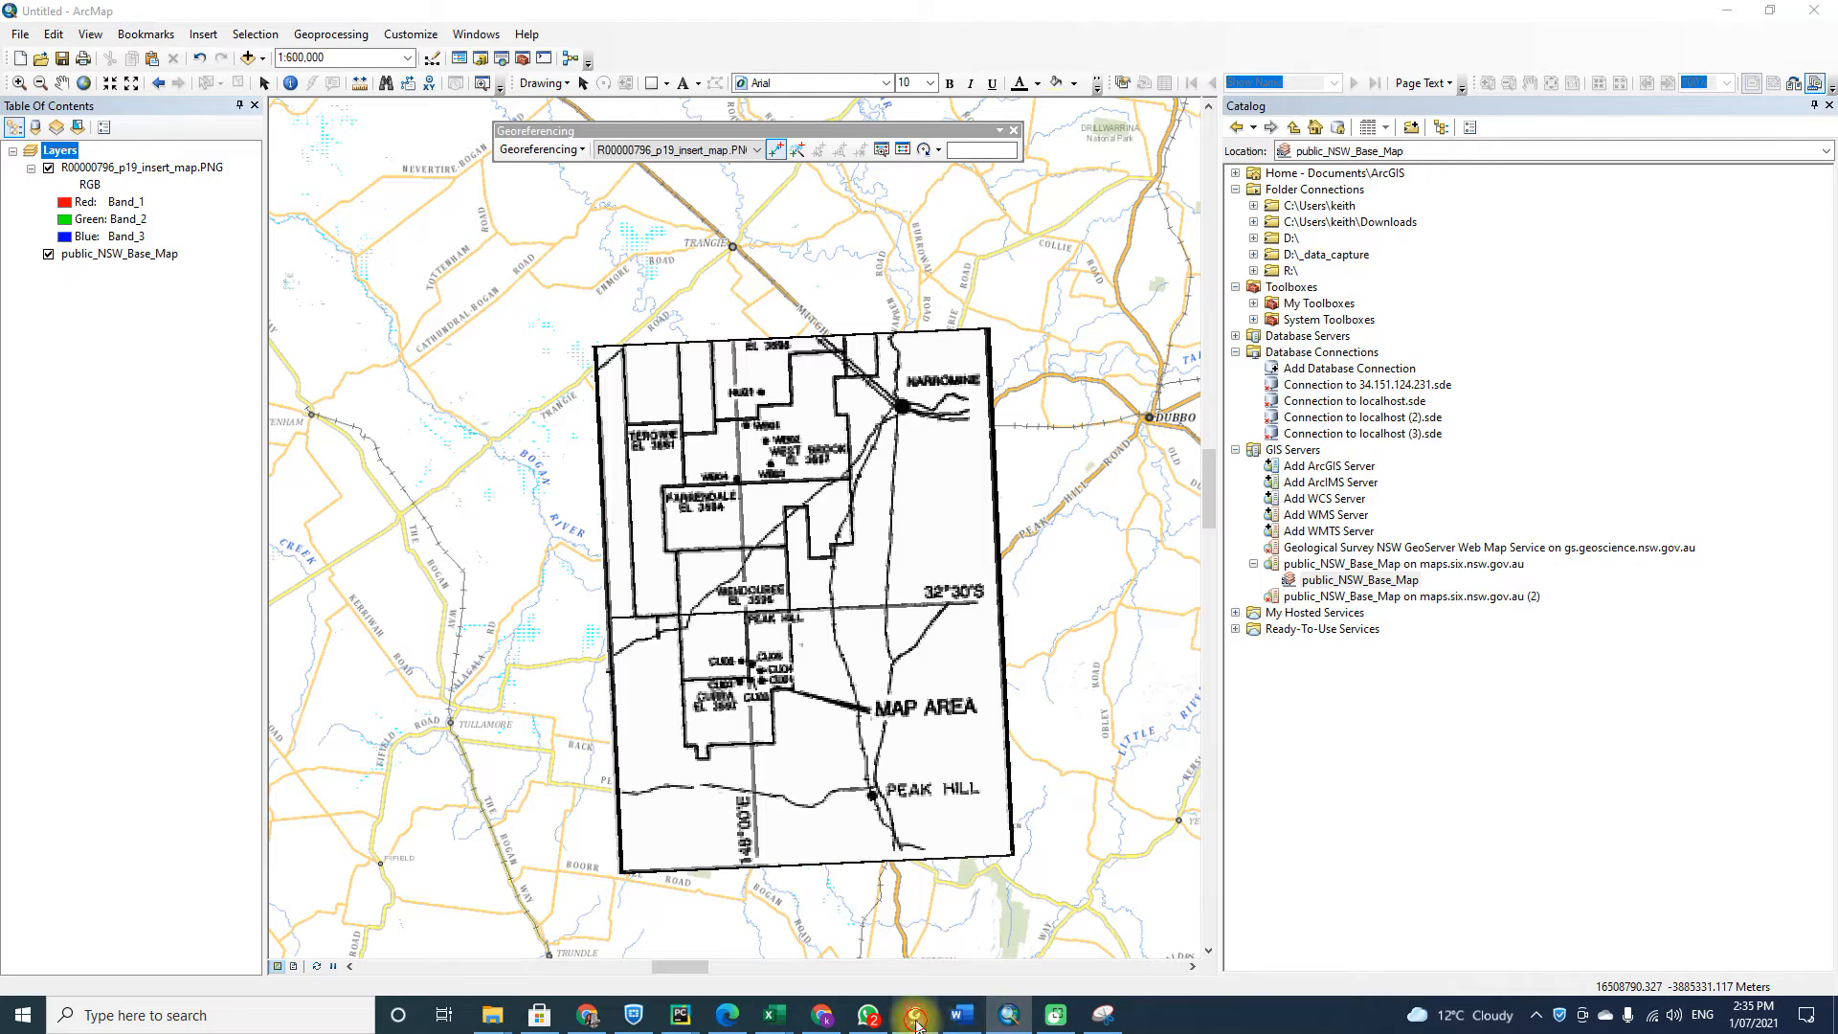
Switch to page 19 of R00000796.pdf in Foxit PDF Editor and bring up the Snipping Tool, cancelling its pending save.
left_click(916, 1019)
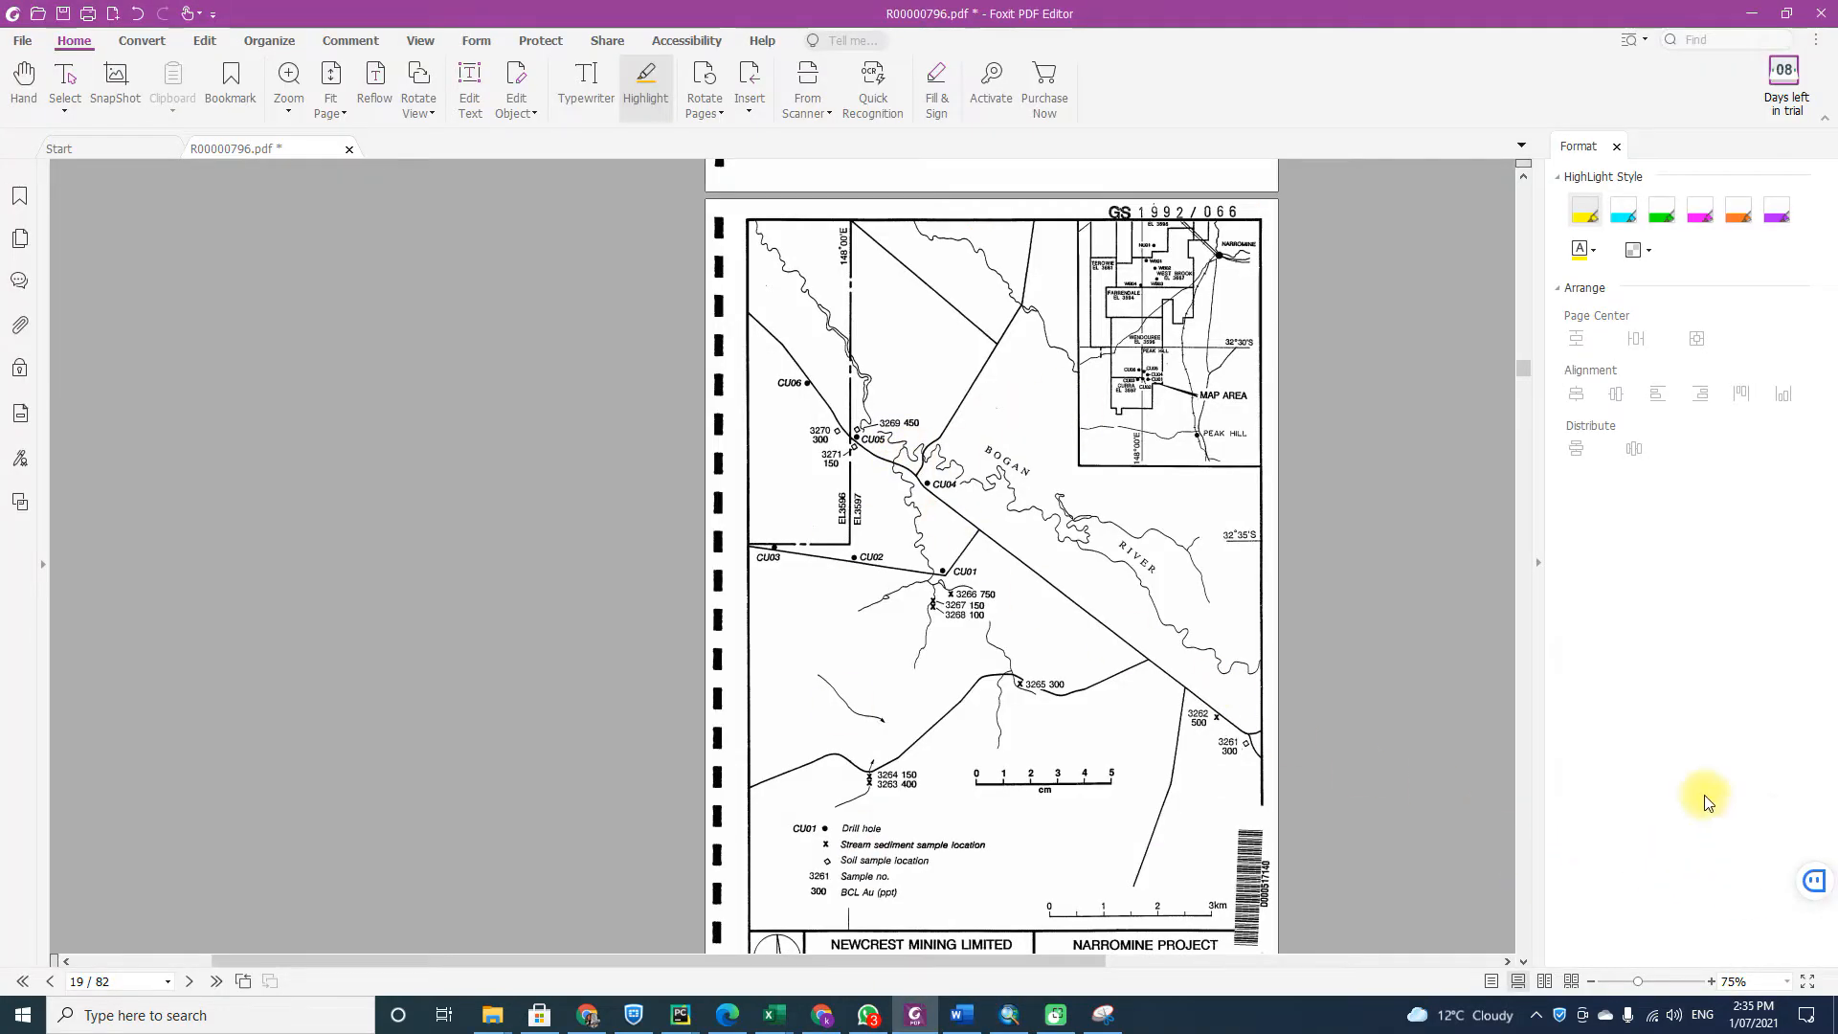
scroll(1283, 598, "down", 1)
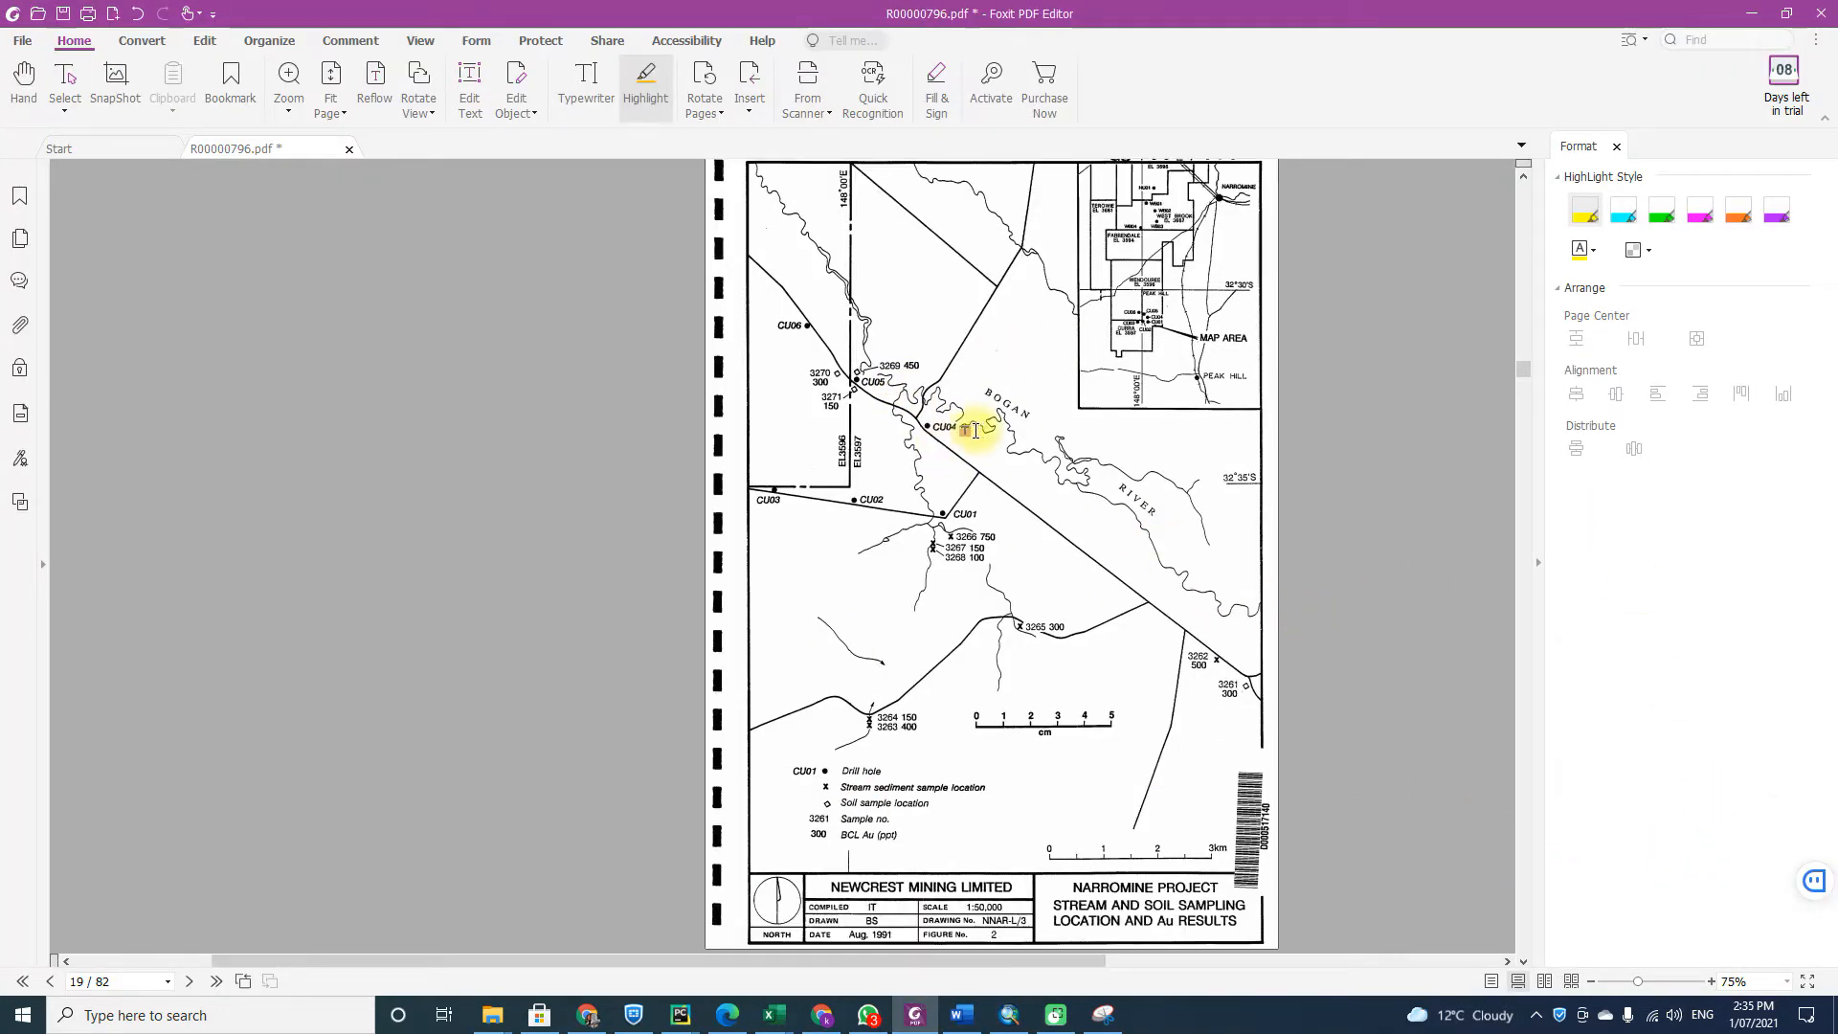
scroll(978, 431, "up", 1)
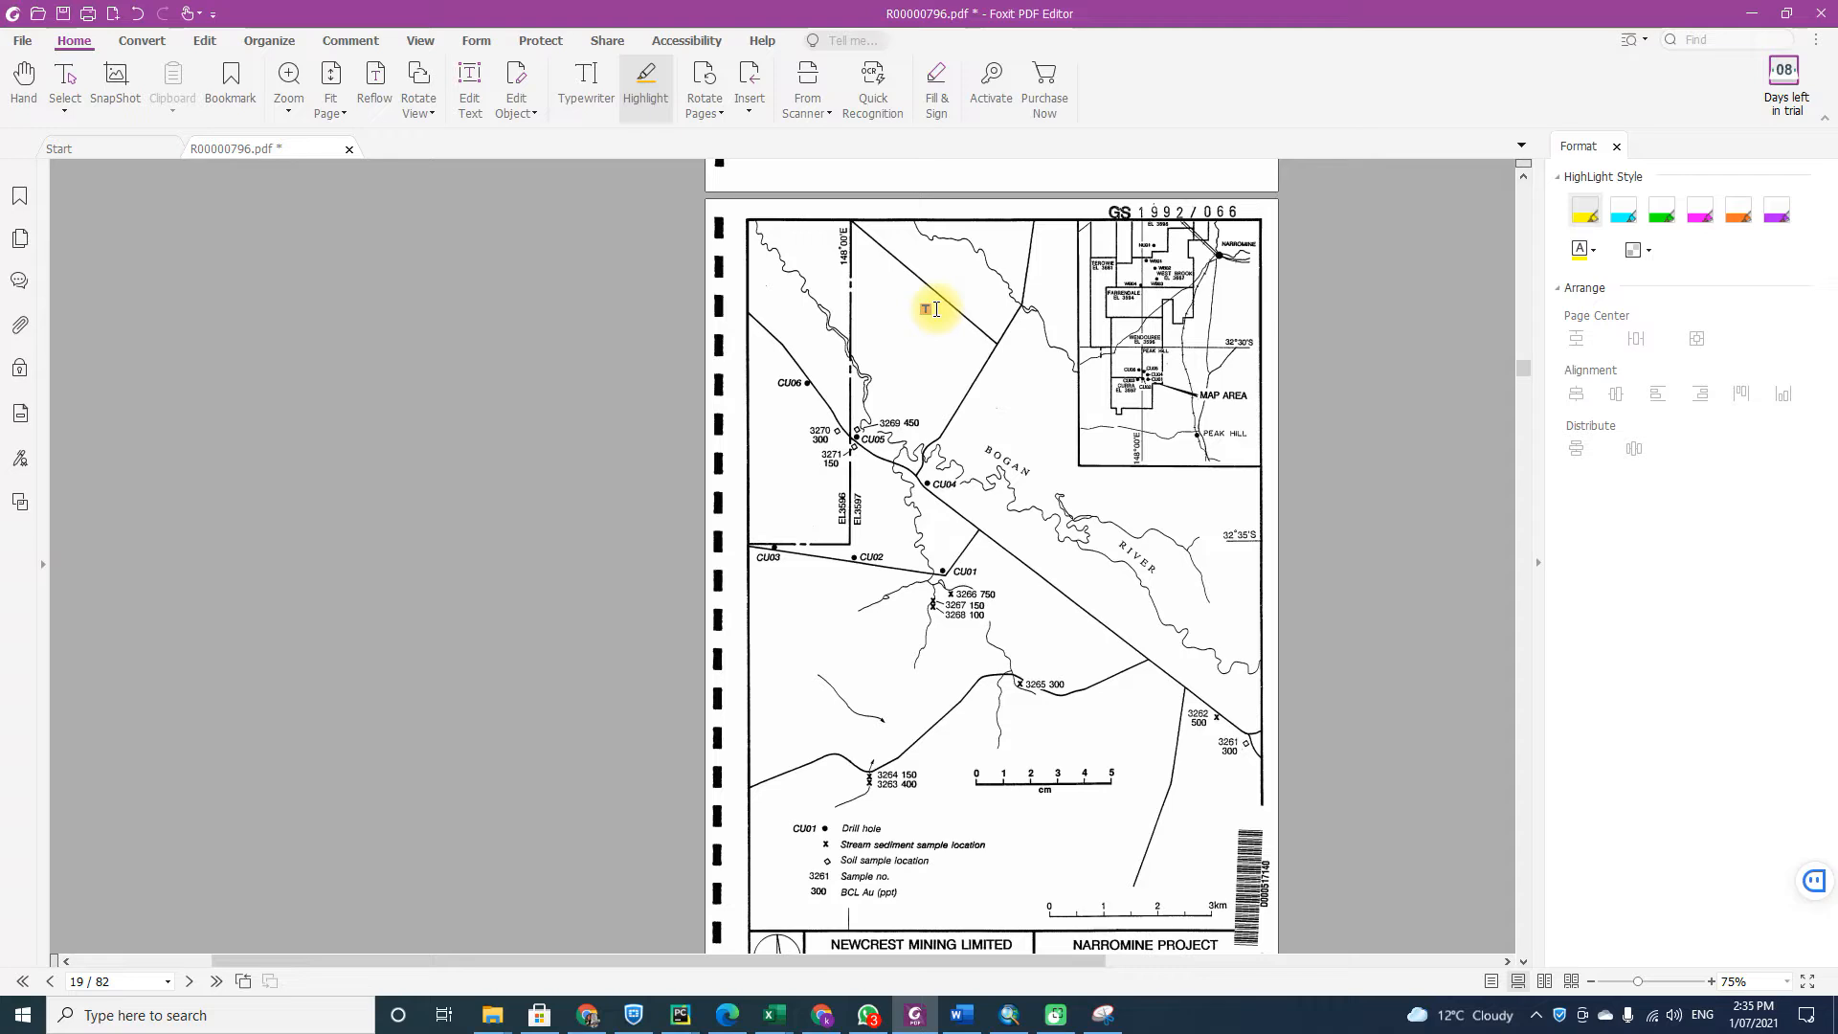
left_click(1101, 1015)
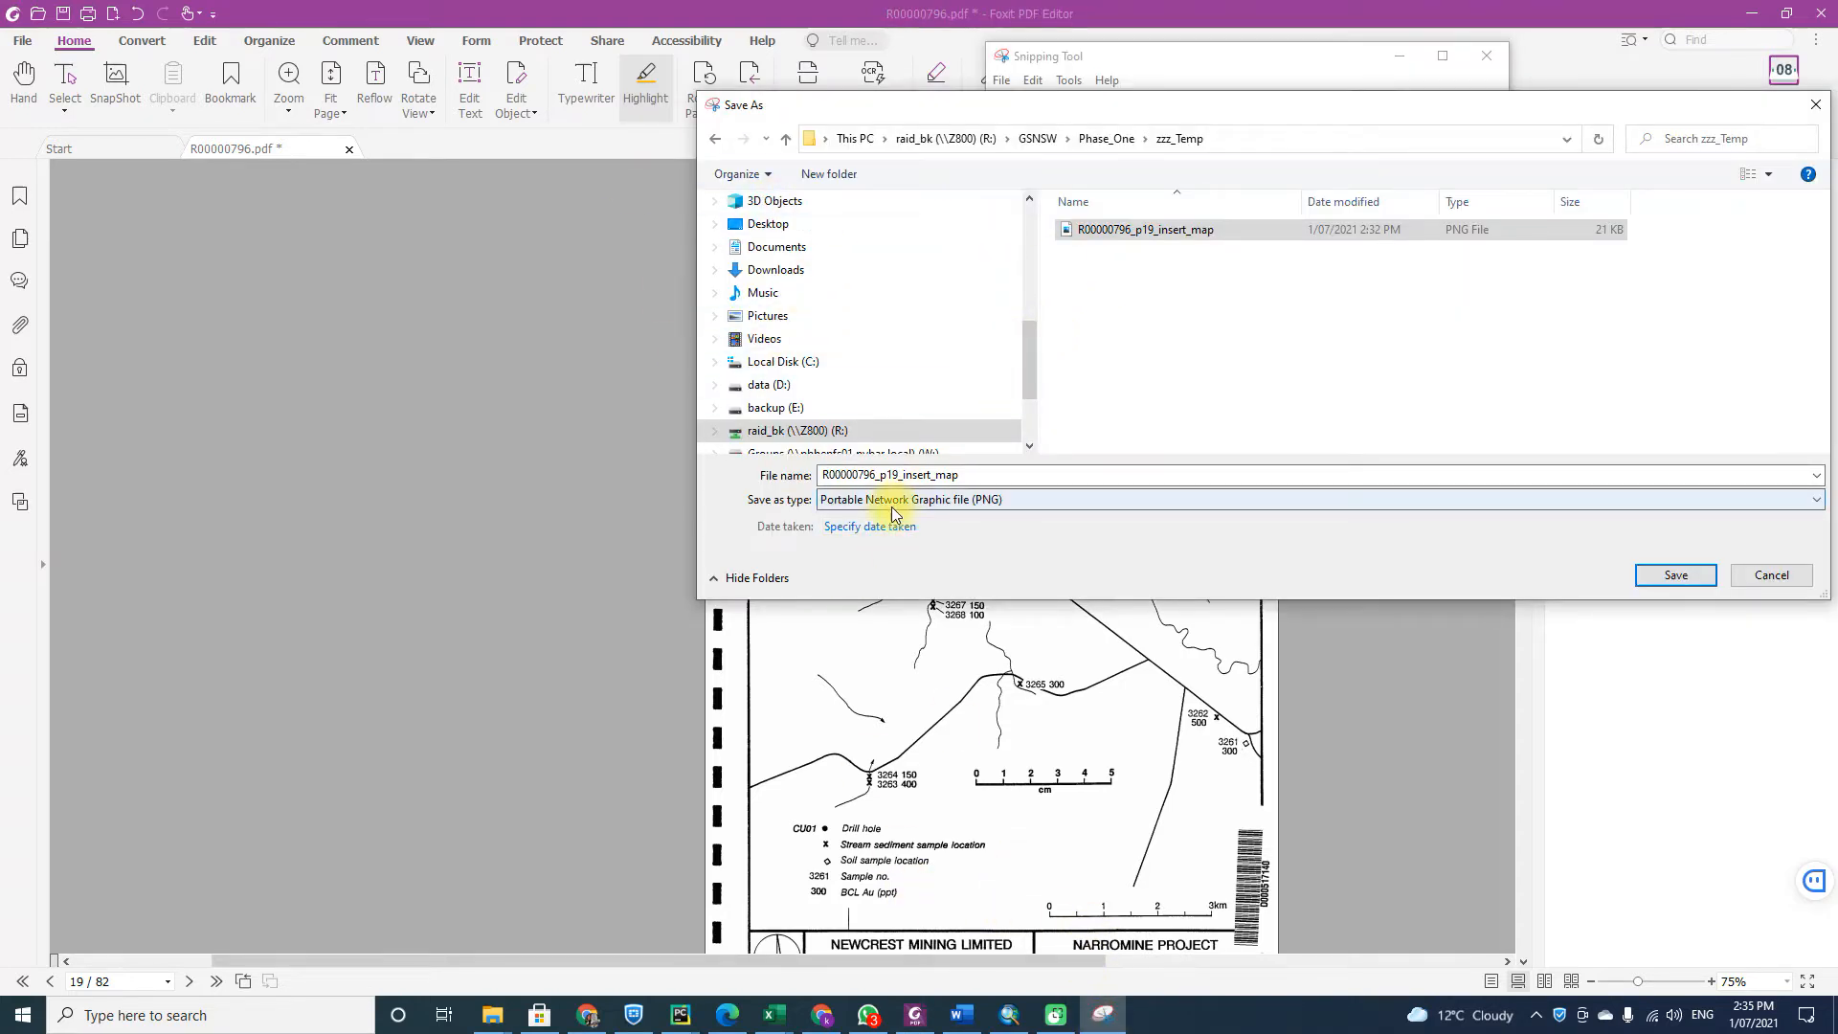
left_click(1801, 579)
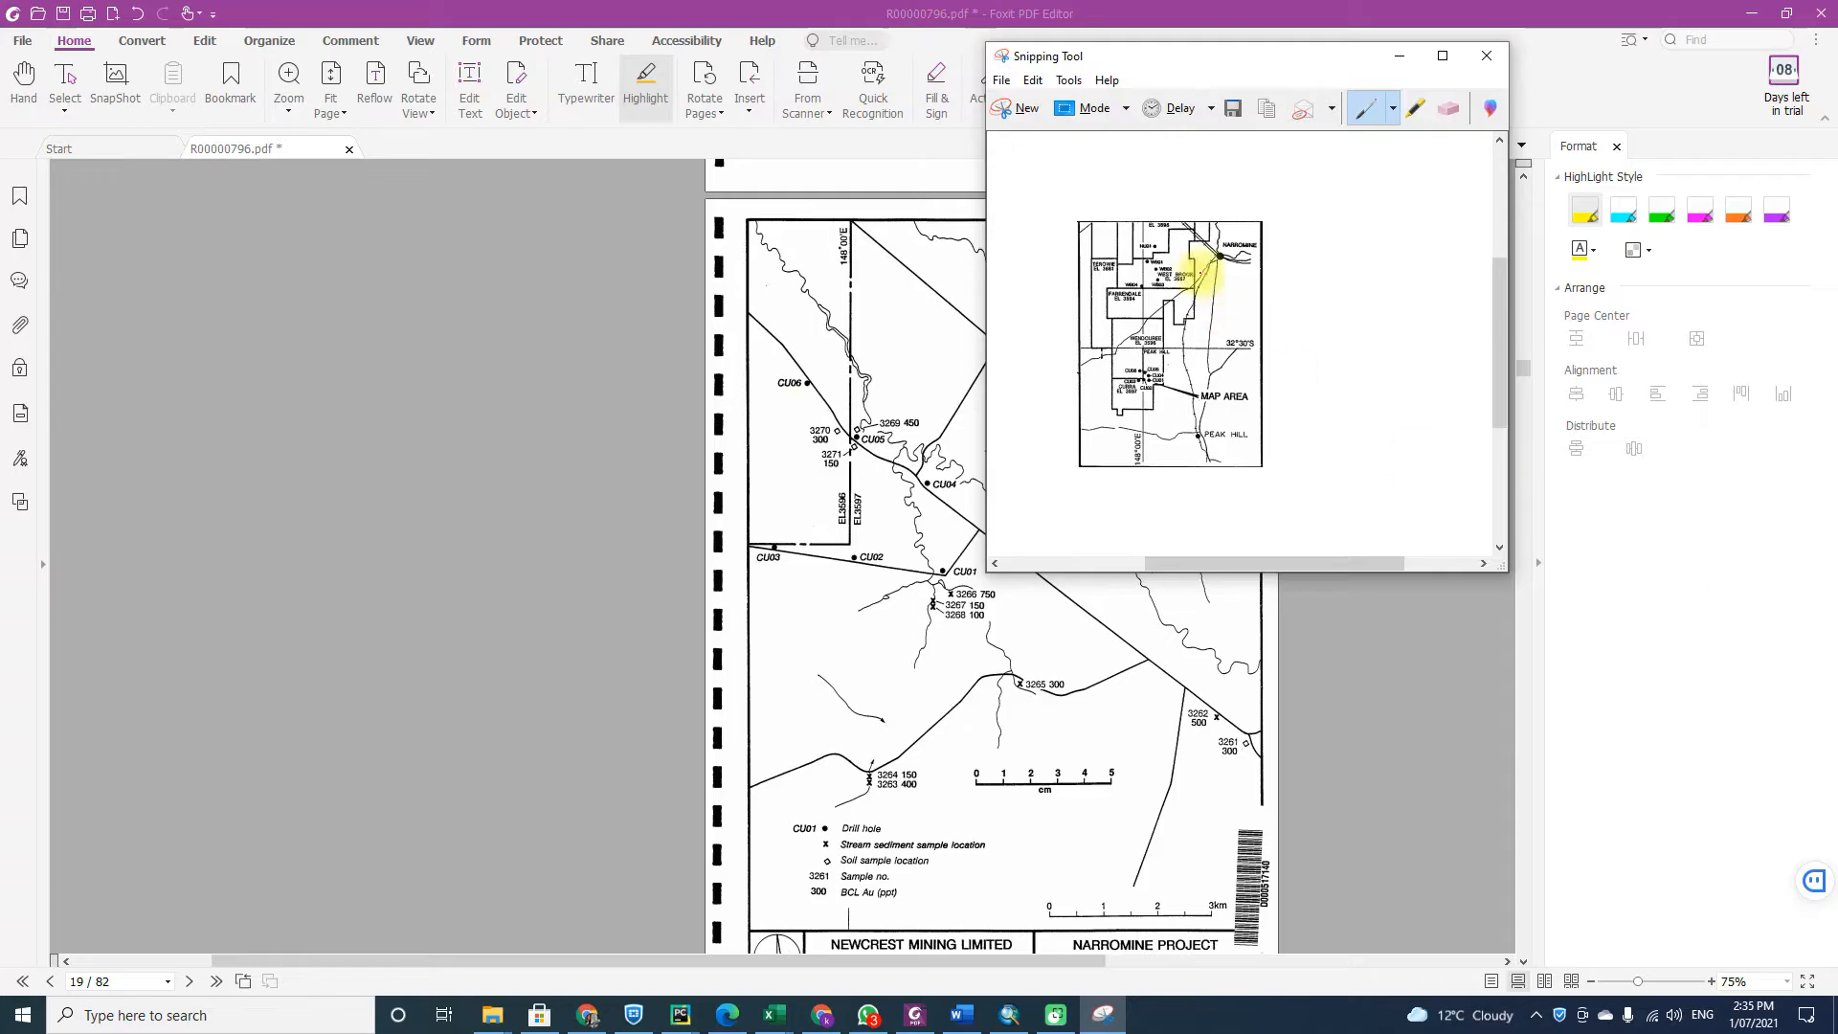
Capture the full main map on page 19 as a new snip and start saving it.
left_click(1022, 112)
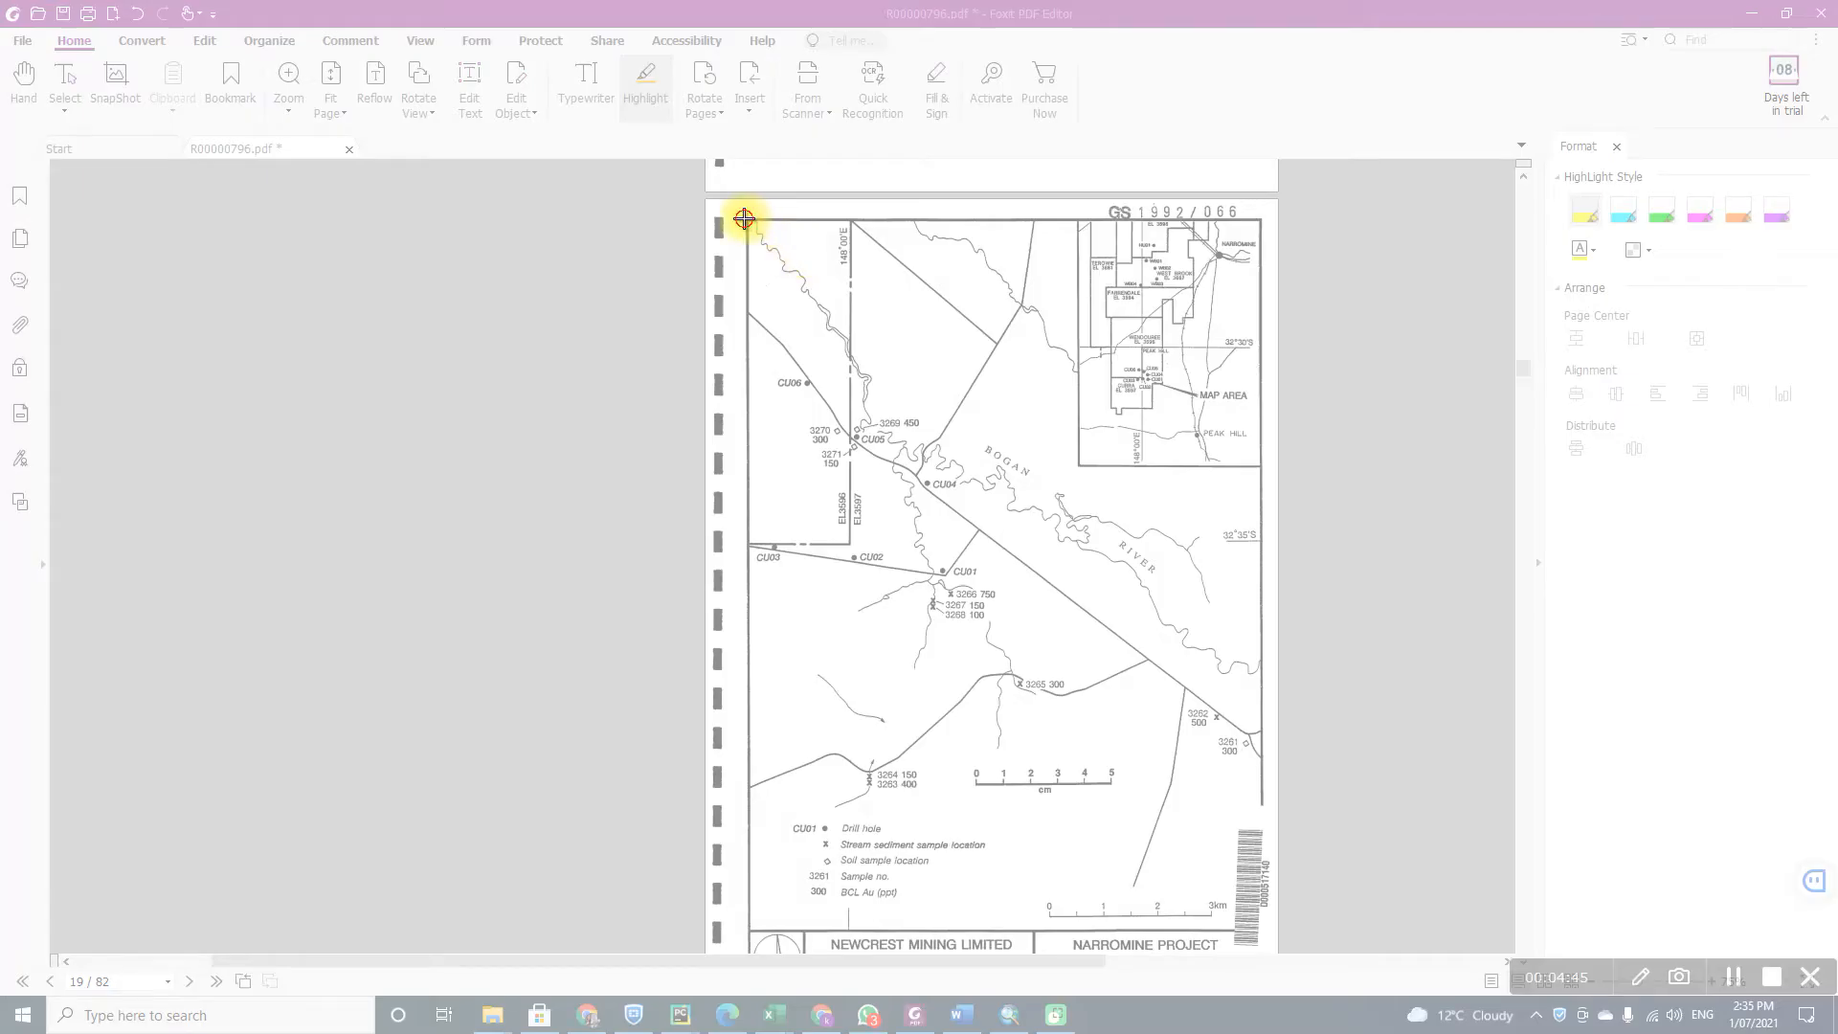
left_click_drag(743, 219, 1267, 930)
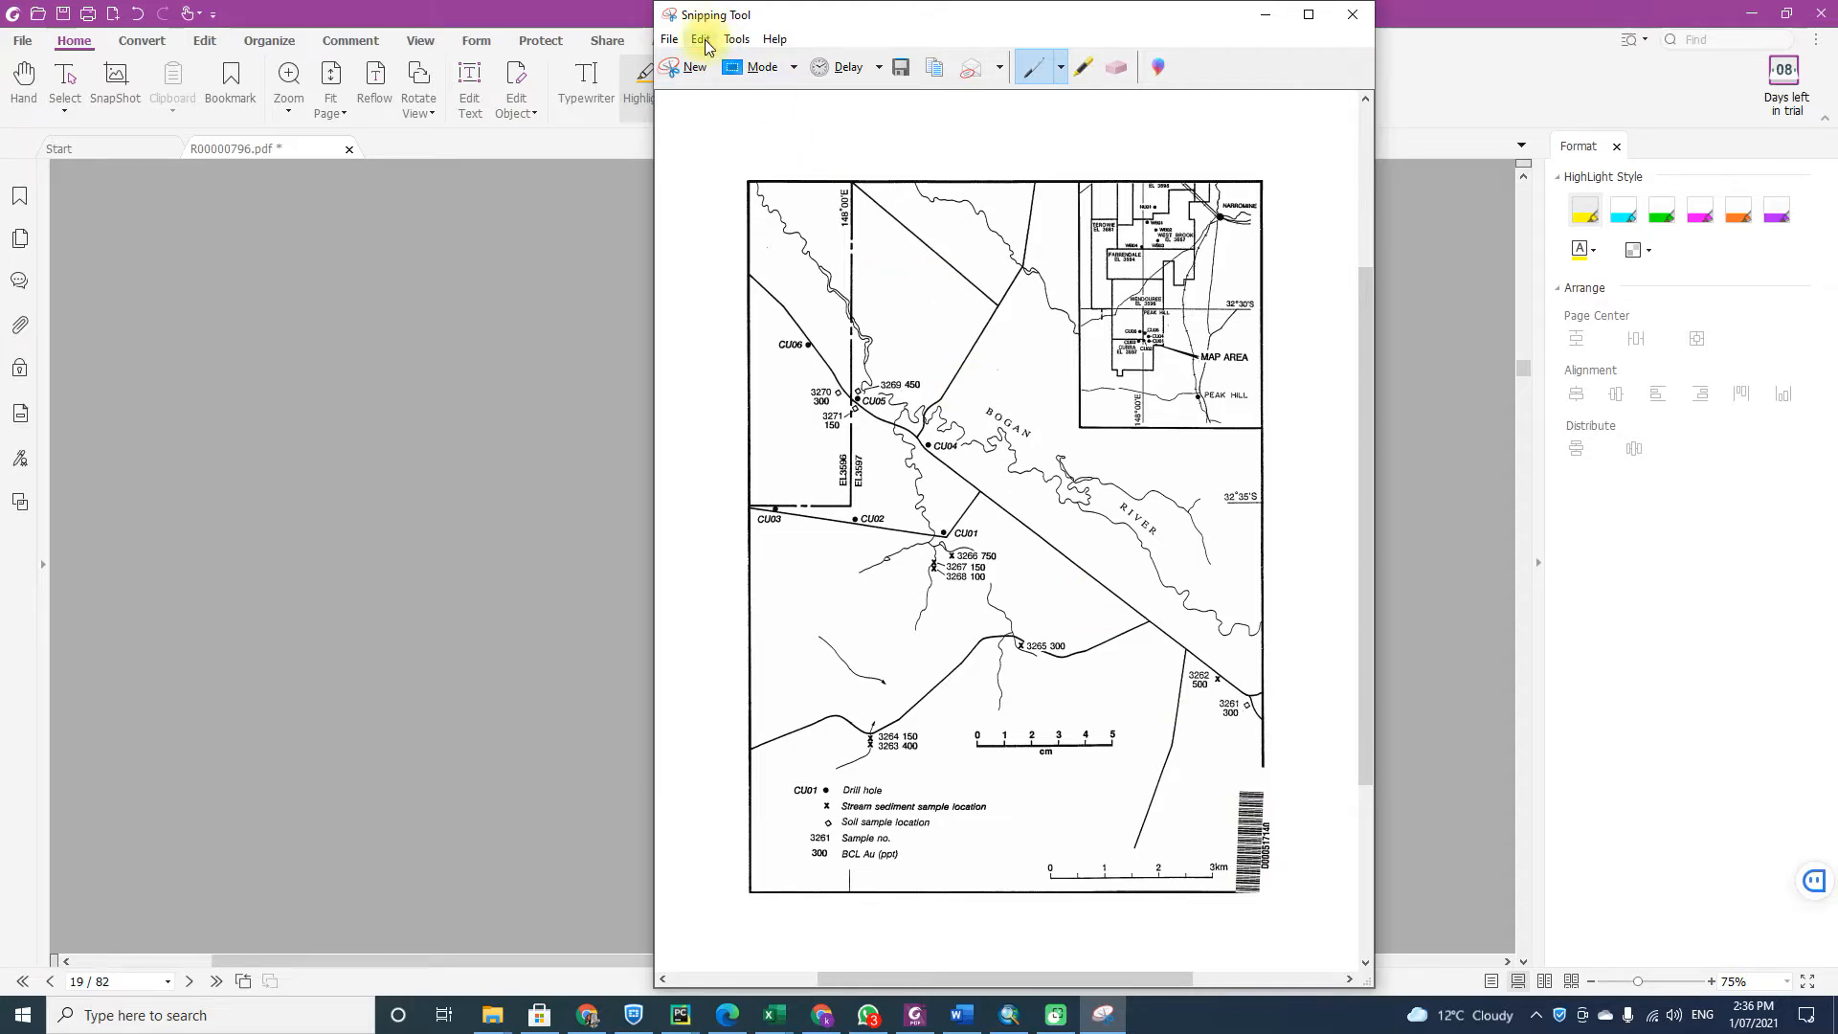
left_click(670, 38)
left_click(694, 89)
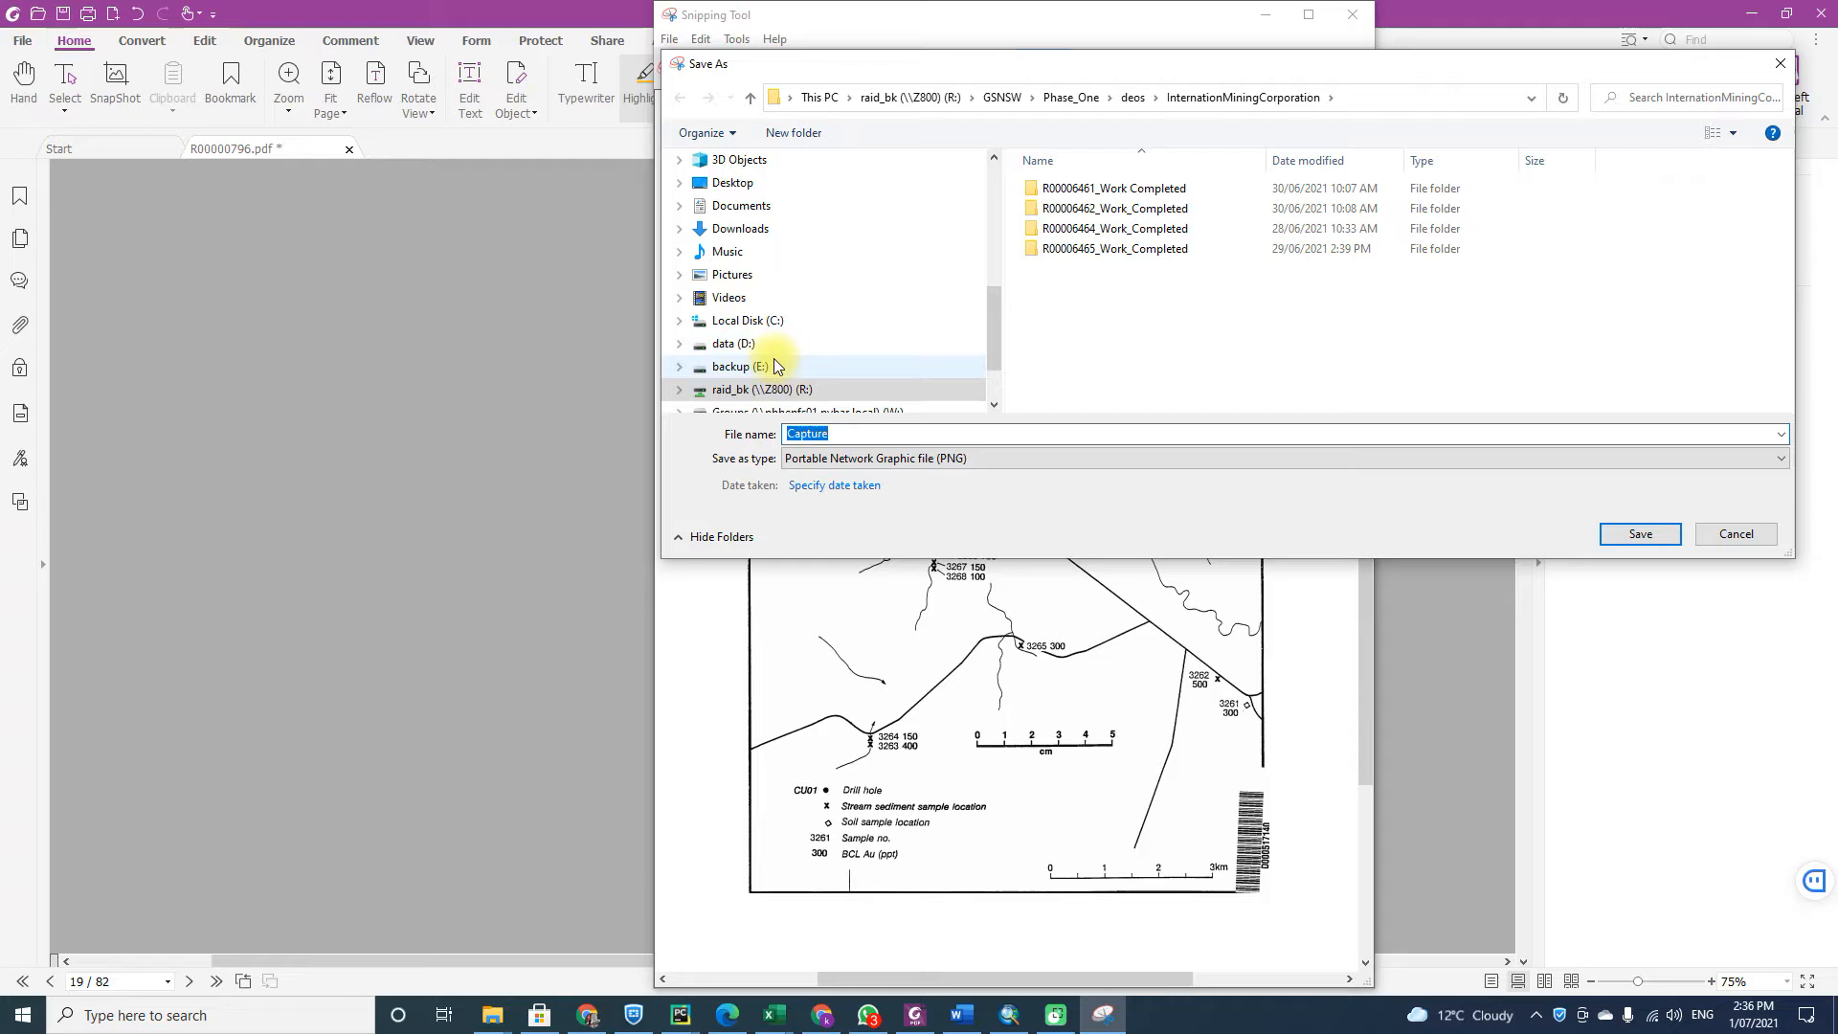
Set the save location to R:\GSNSW\Phase_One\zzz_Temp using the folder path copied from File Explorer.
left_click(995, 99)
left_click(935, 99)
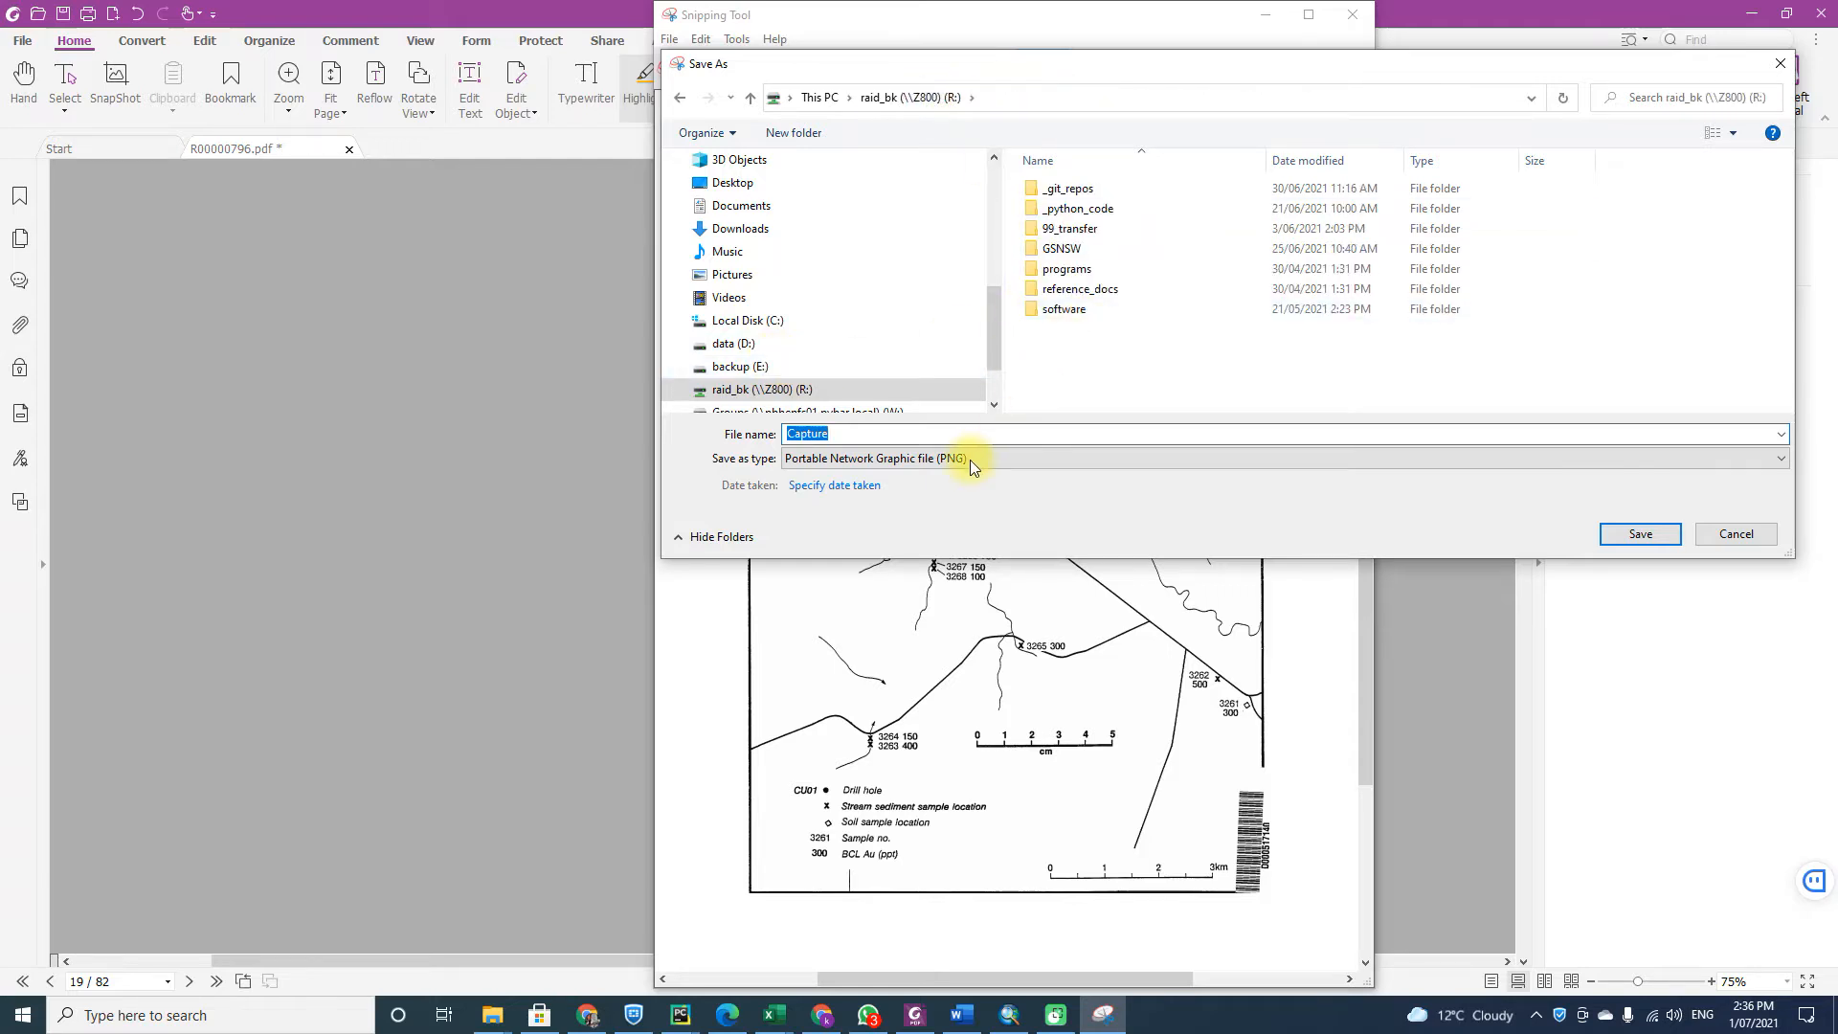
mouse_move(490, 1015)
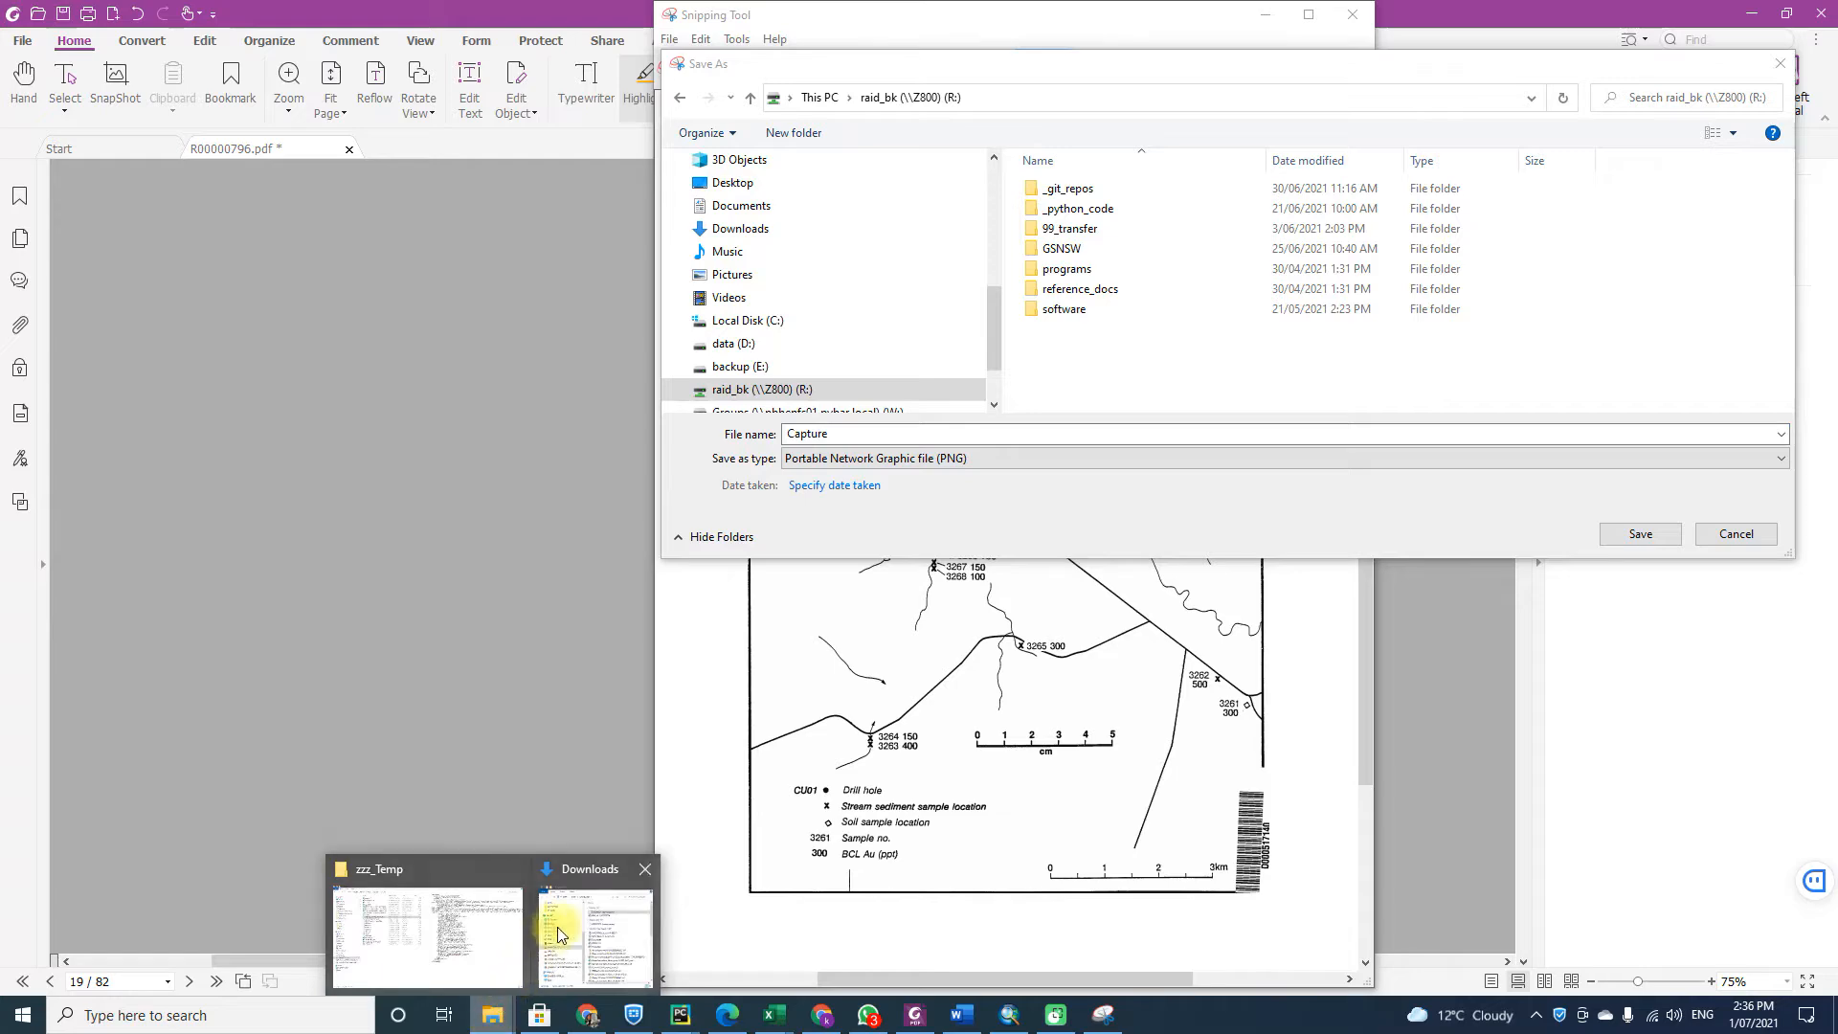
left_click(494, 929)
left_click(538, 67)
key("ctrl+c")
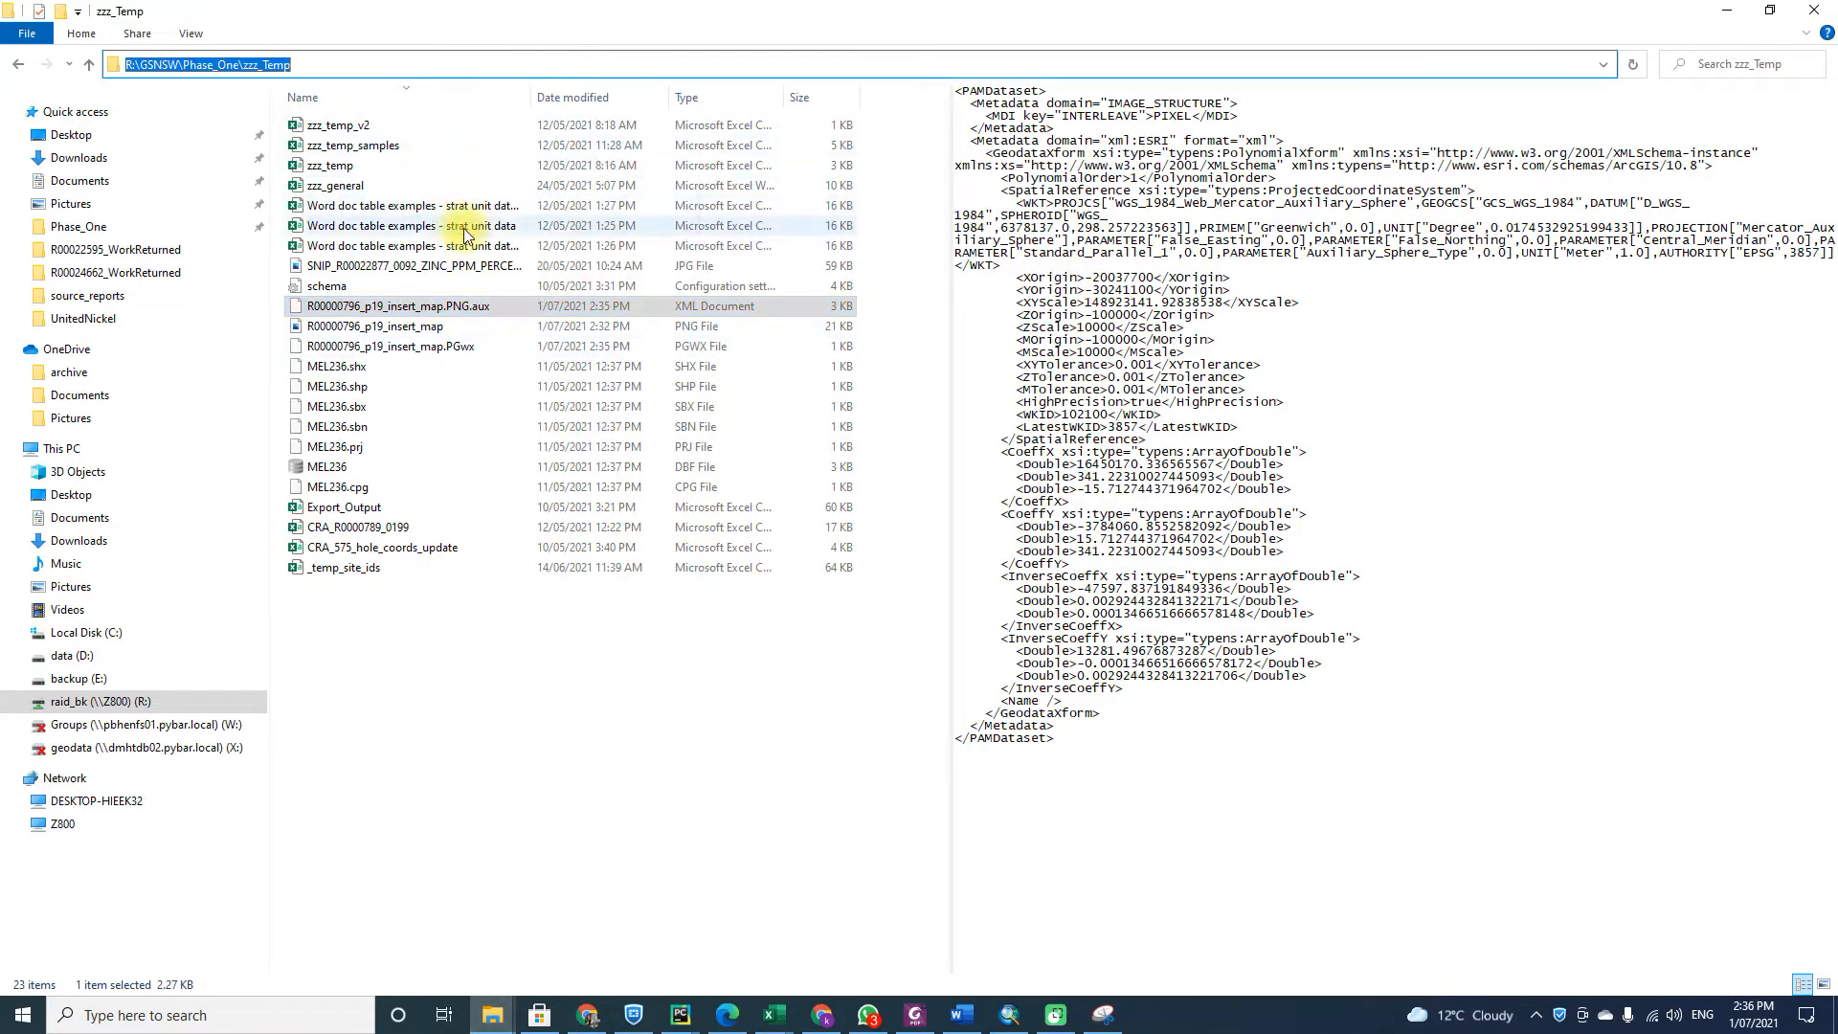
left_click(1742, 10)
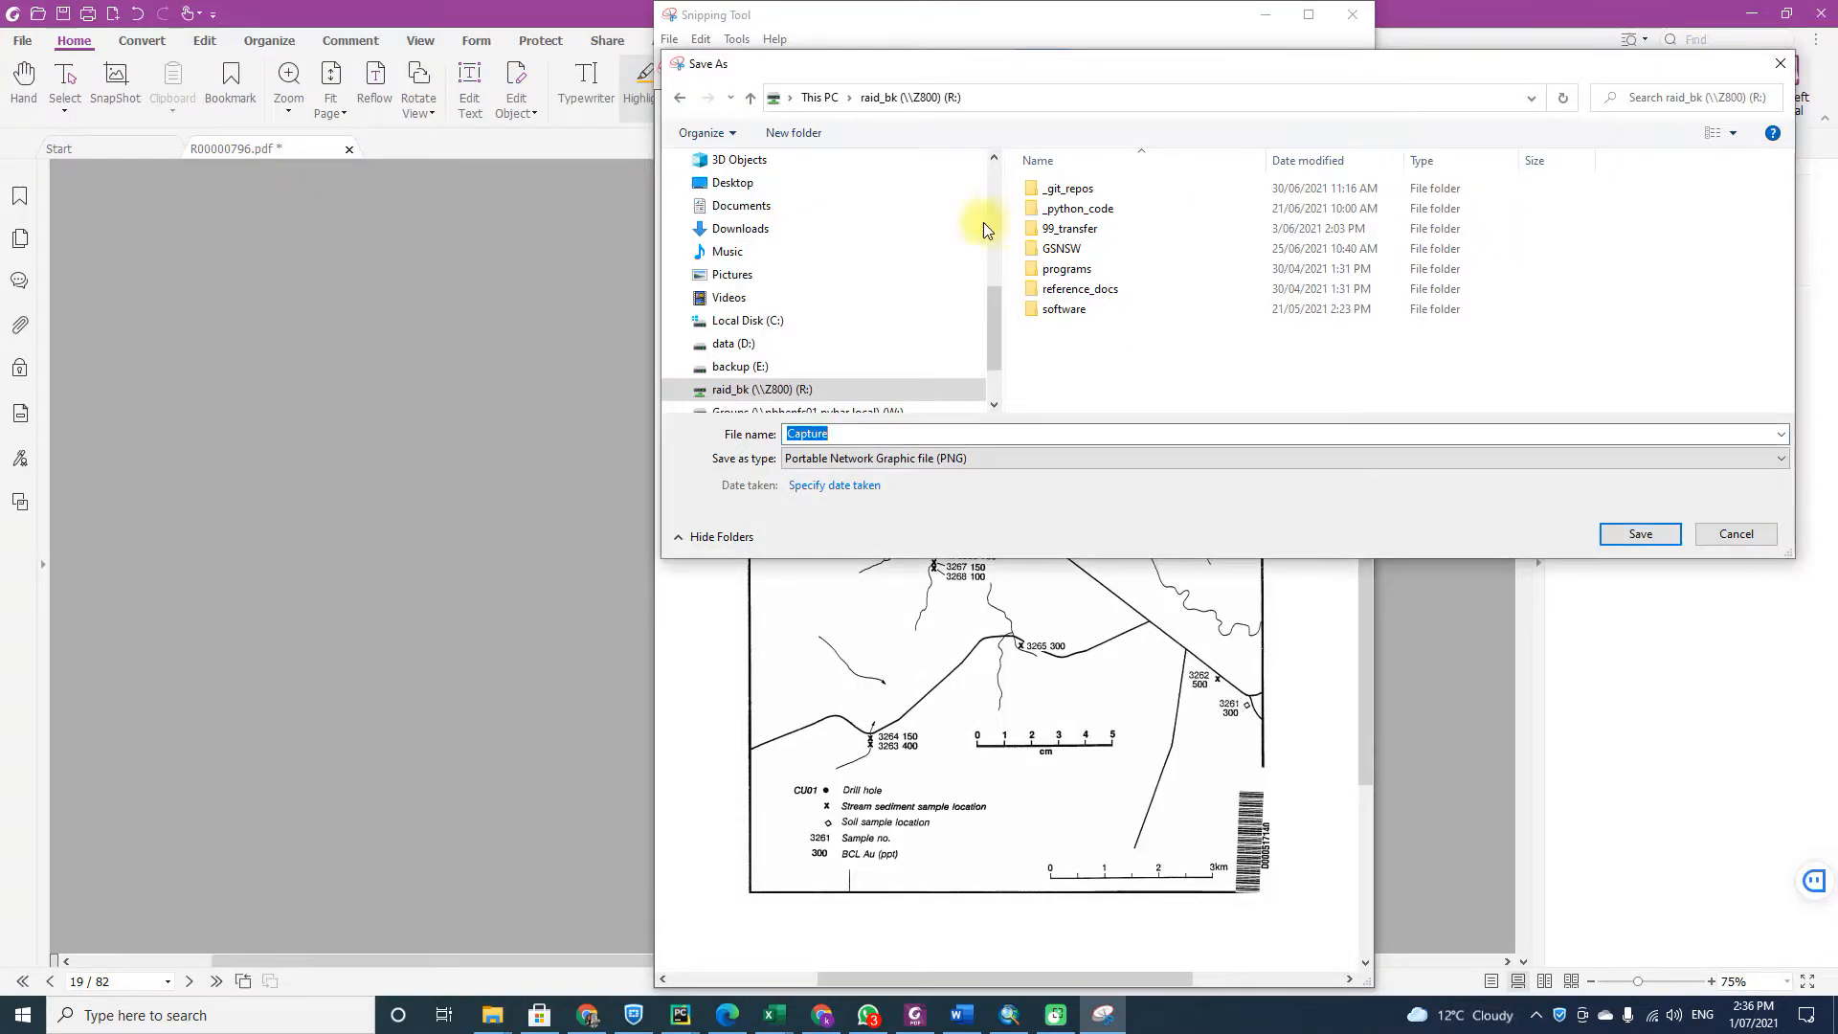
left_click(996, 90)
key("ctrl+v")
key("Return")
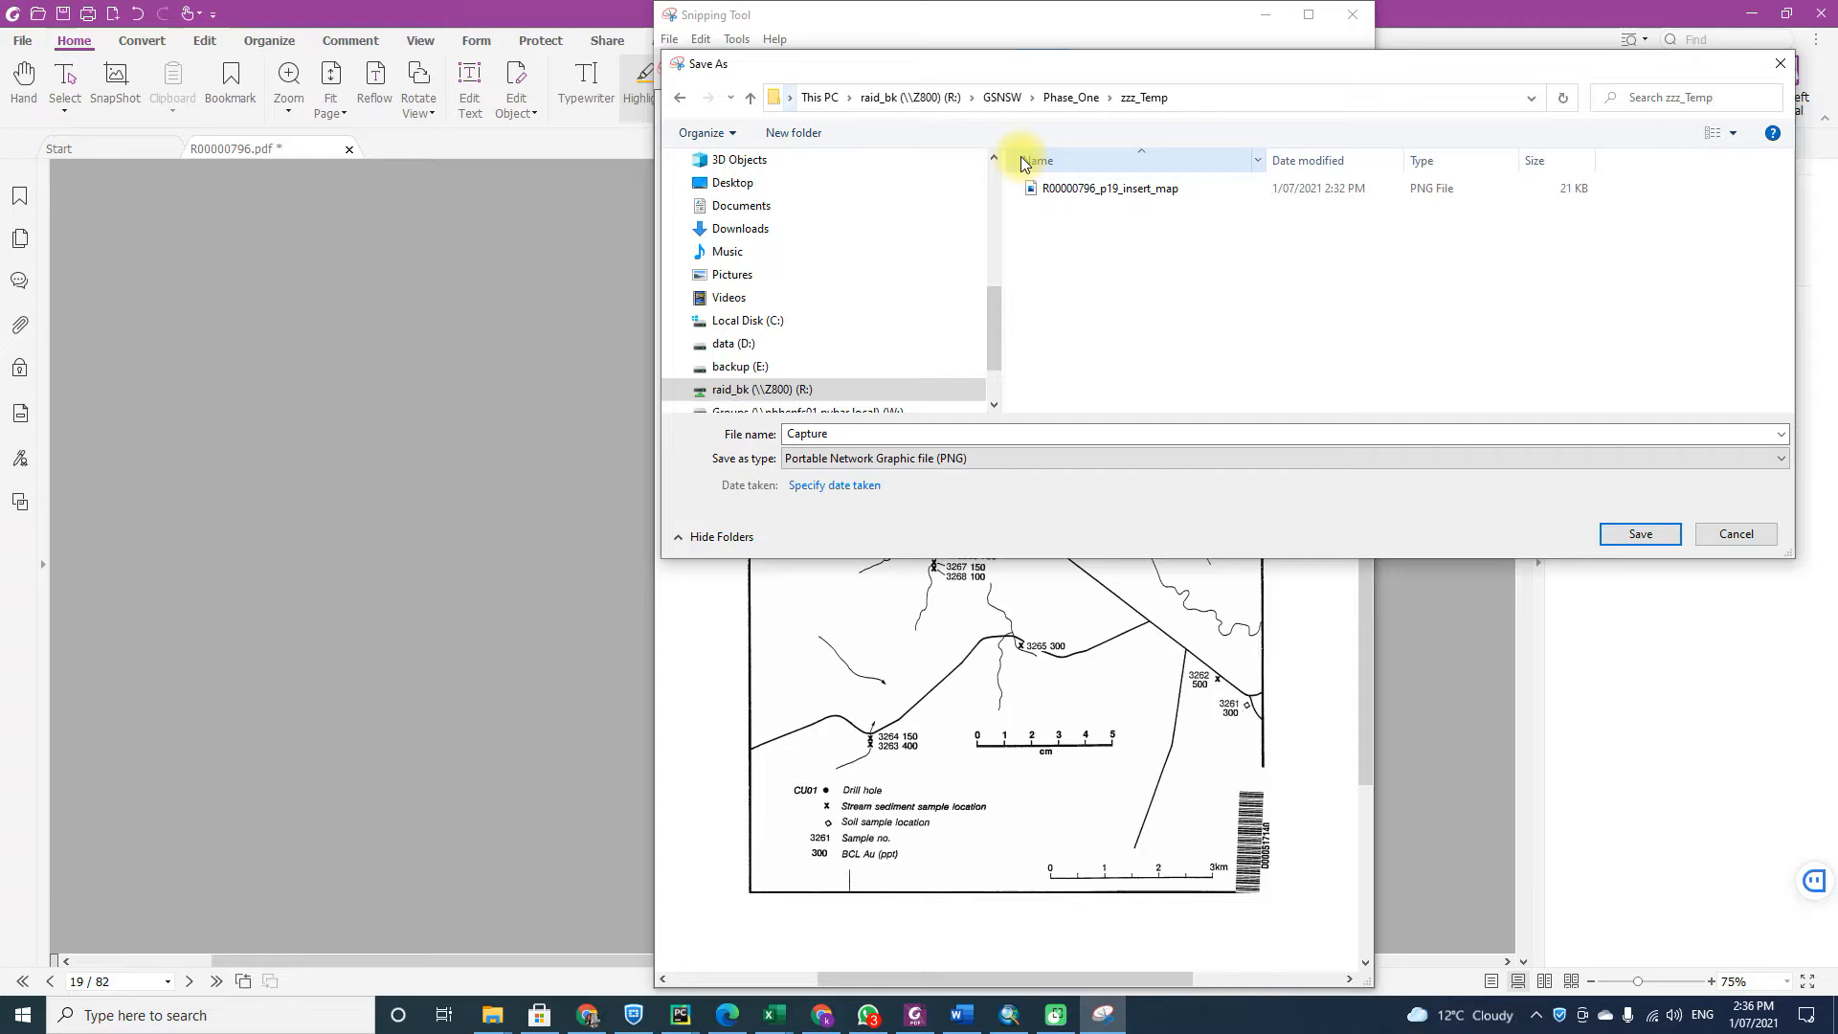
Save the snip as R00000796_p20_main_map in PNG format, basing the name on the existing insert map file.
left_click(1082, 189)
left_click(871, 435)
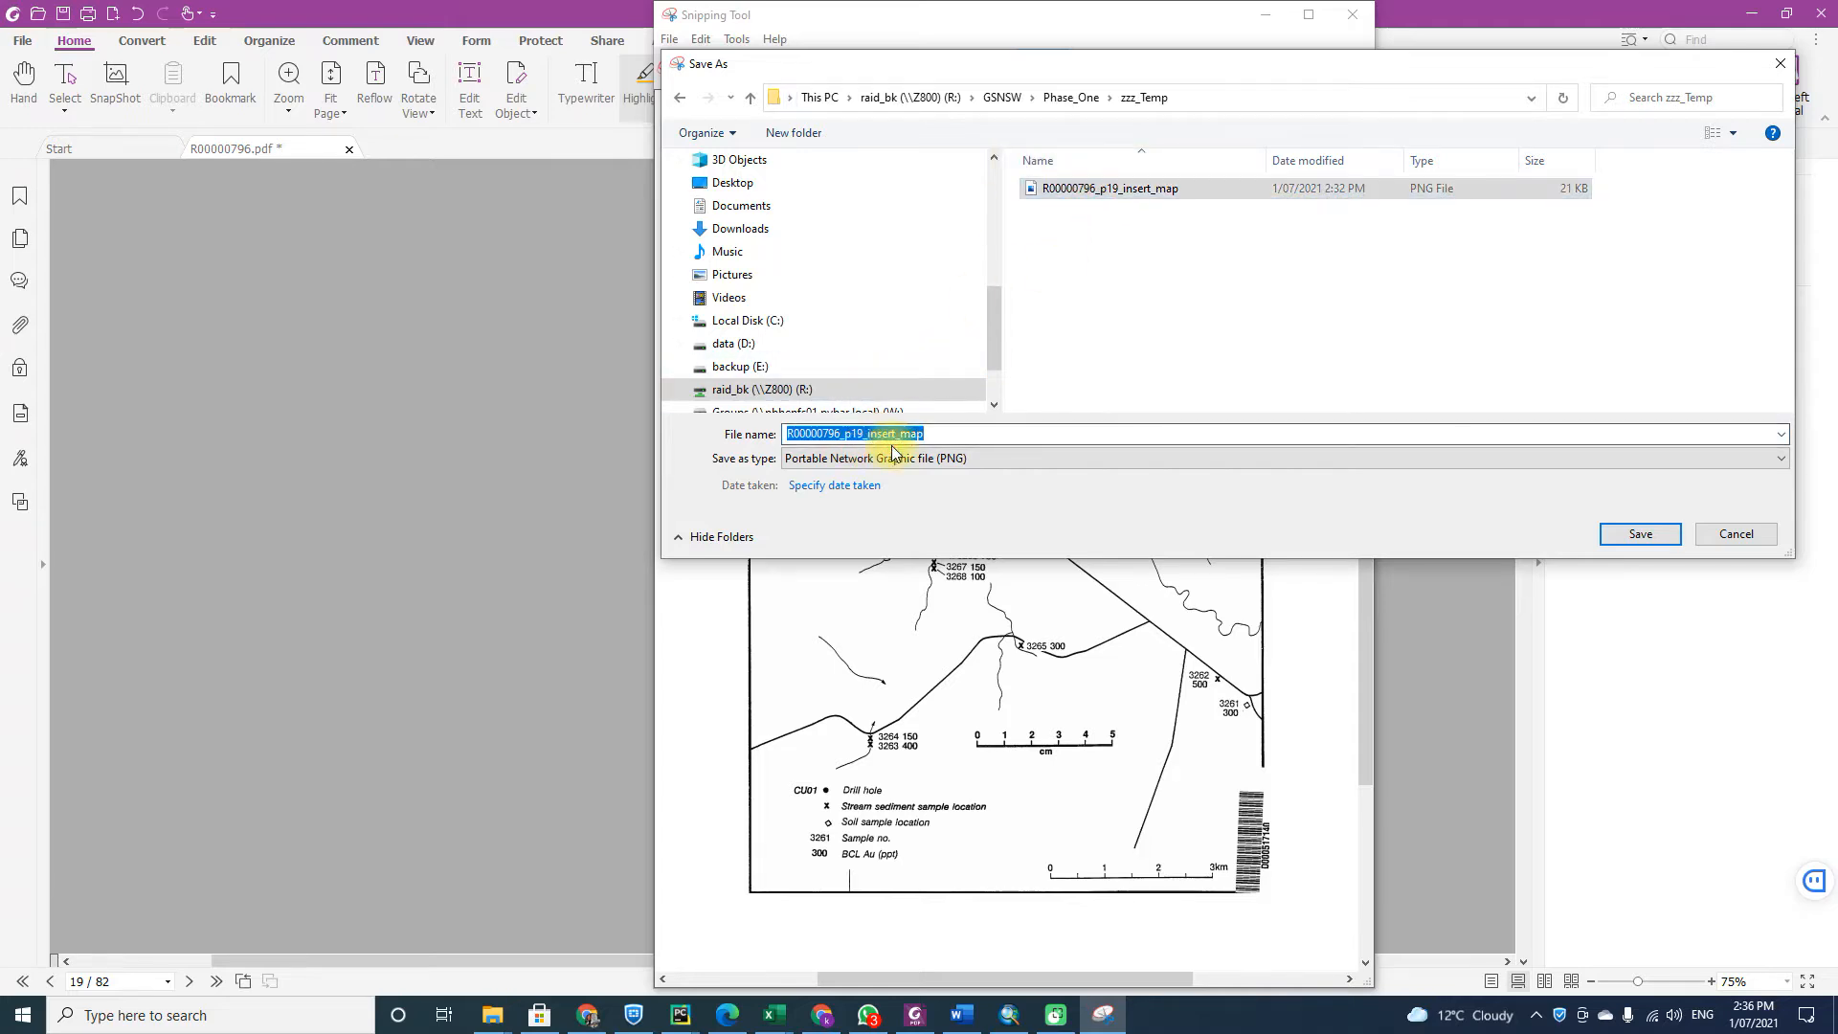
key("End")
key("BackSpace")
key("BackSpace")
key("BackSpace")
key("BackSpace")
key("BackSpace")
key("BackSpace")
key("BackSpace")
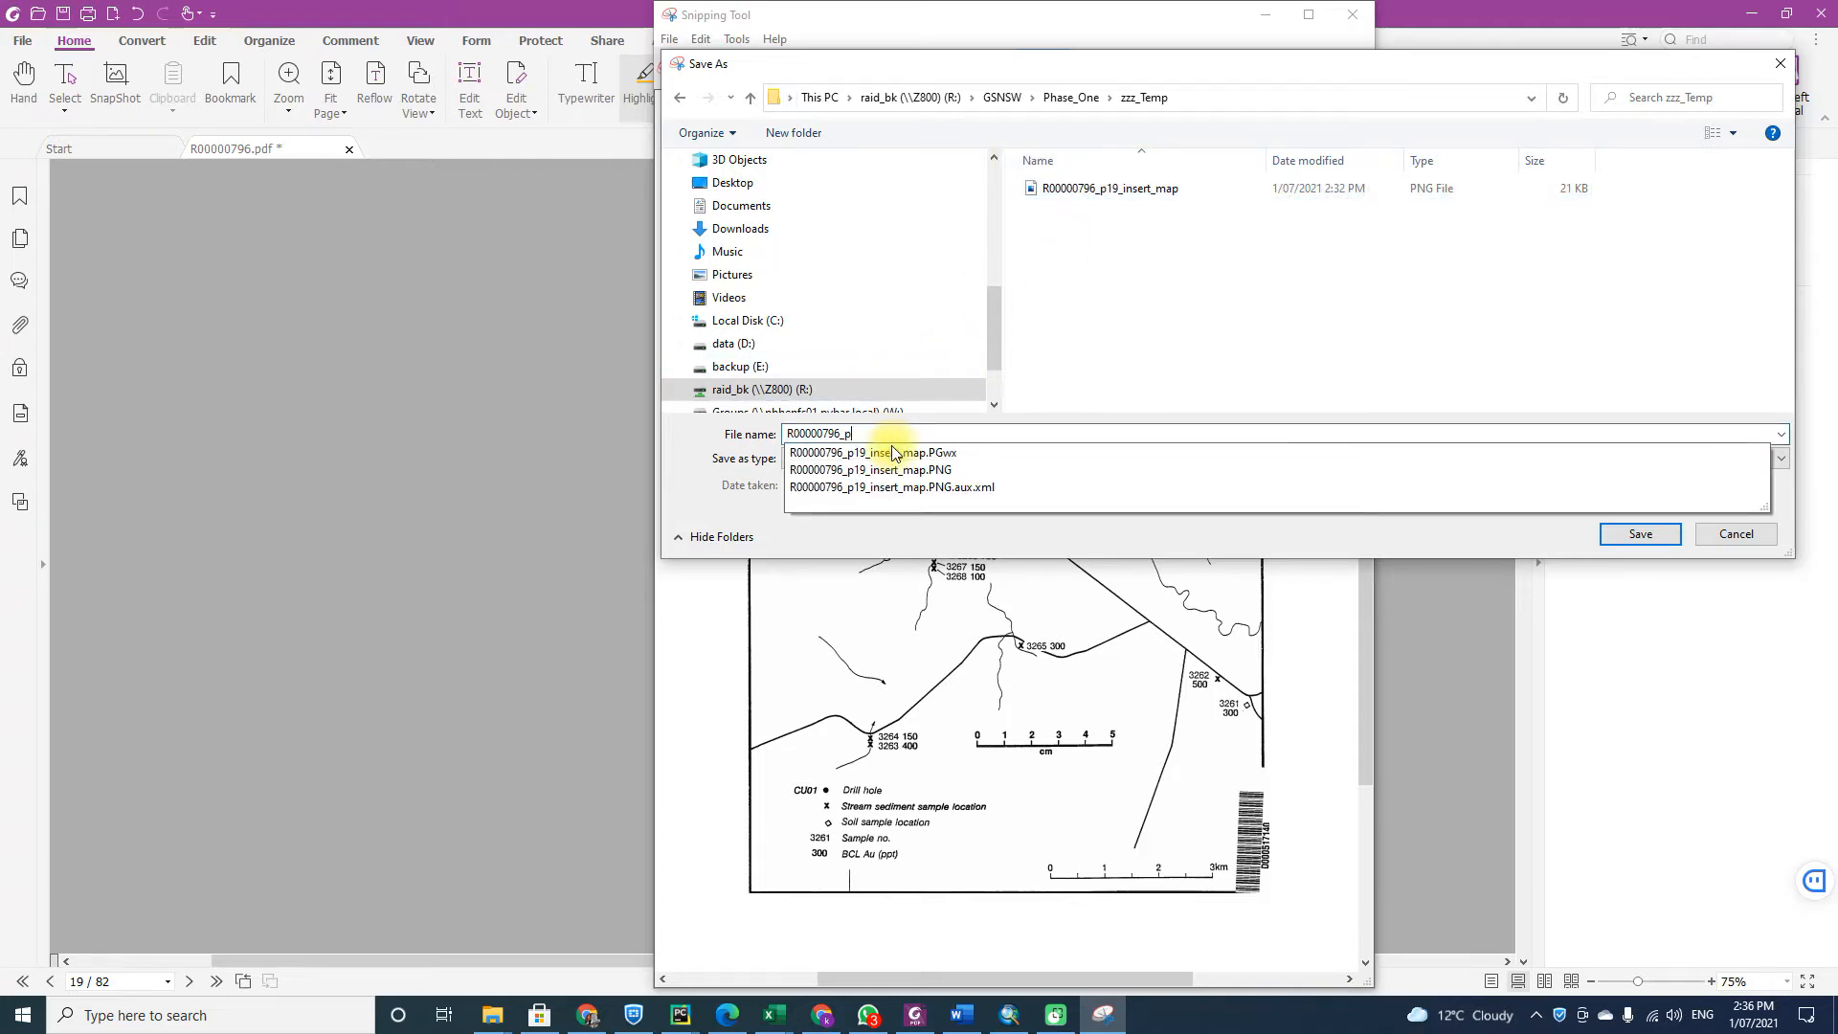
type("20_main_map")
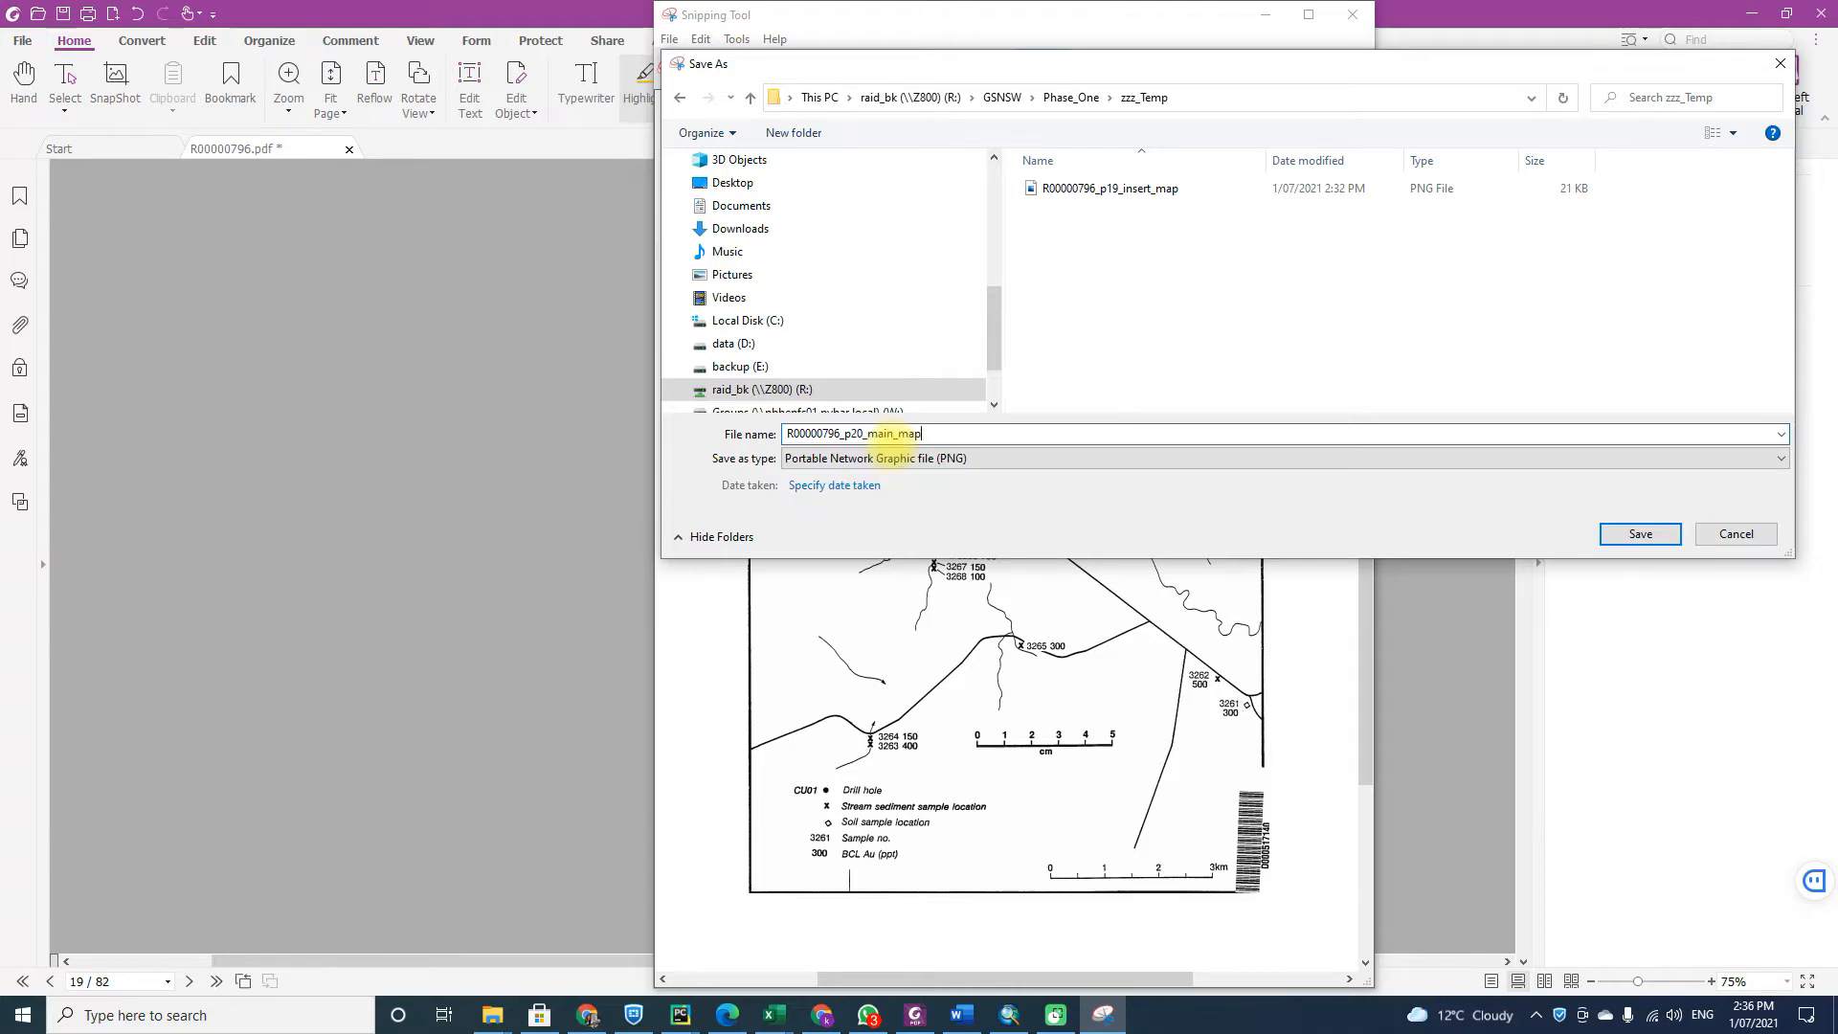
key("Return")
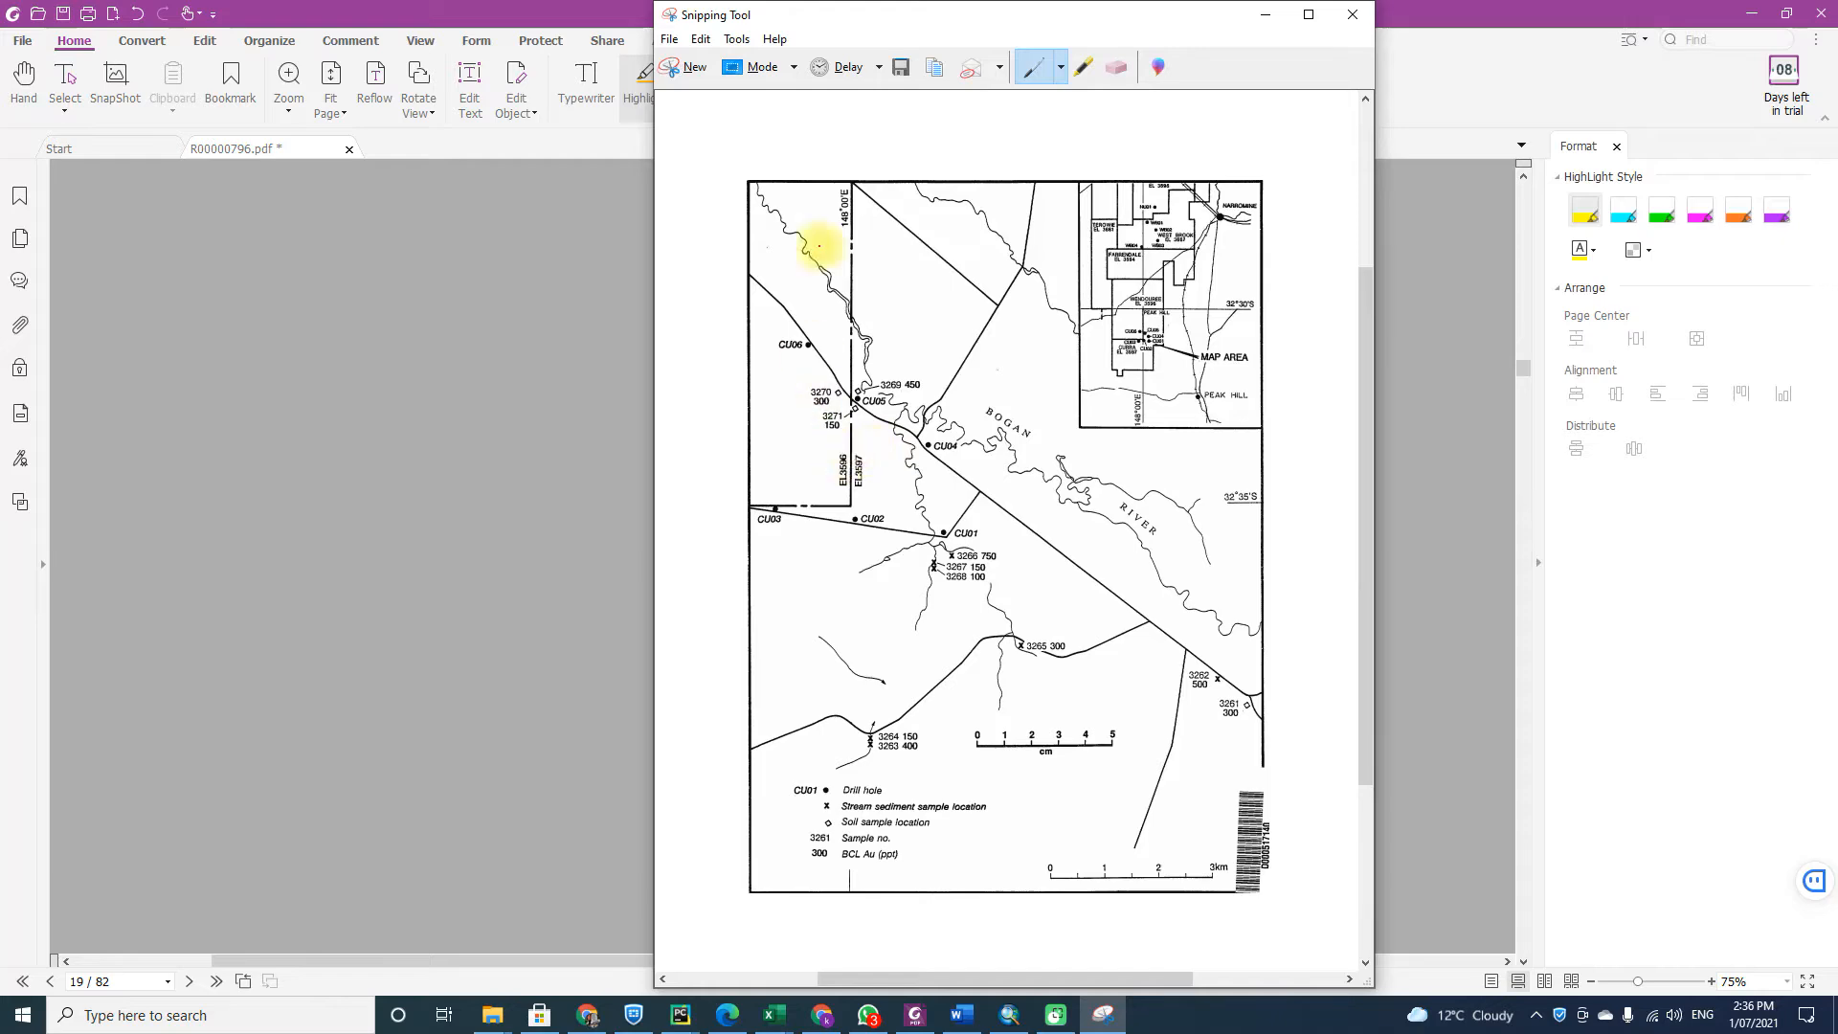
Minimize the Snipping Tool and the PDF editor to return to ArcMap, and cancel out of Add Data.
left_click(1265, 14)
left_click(1752, 14)
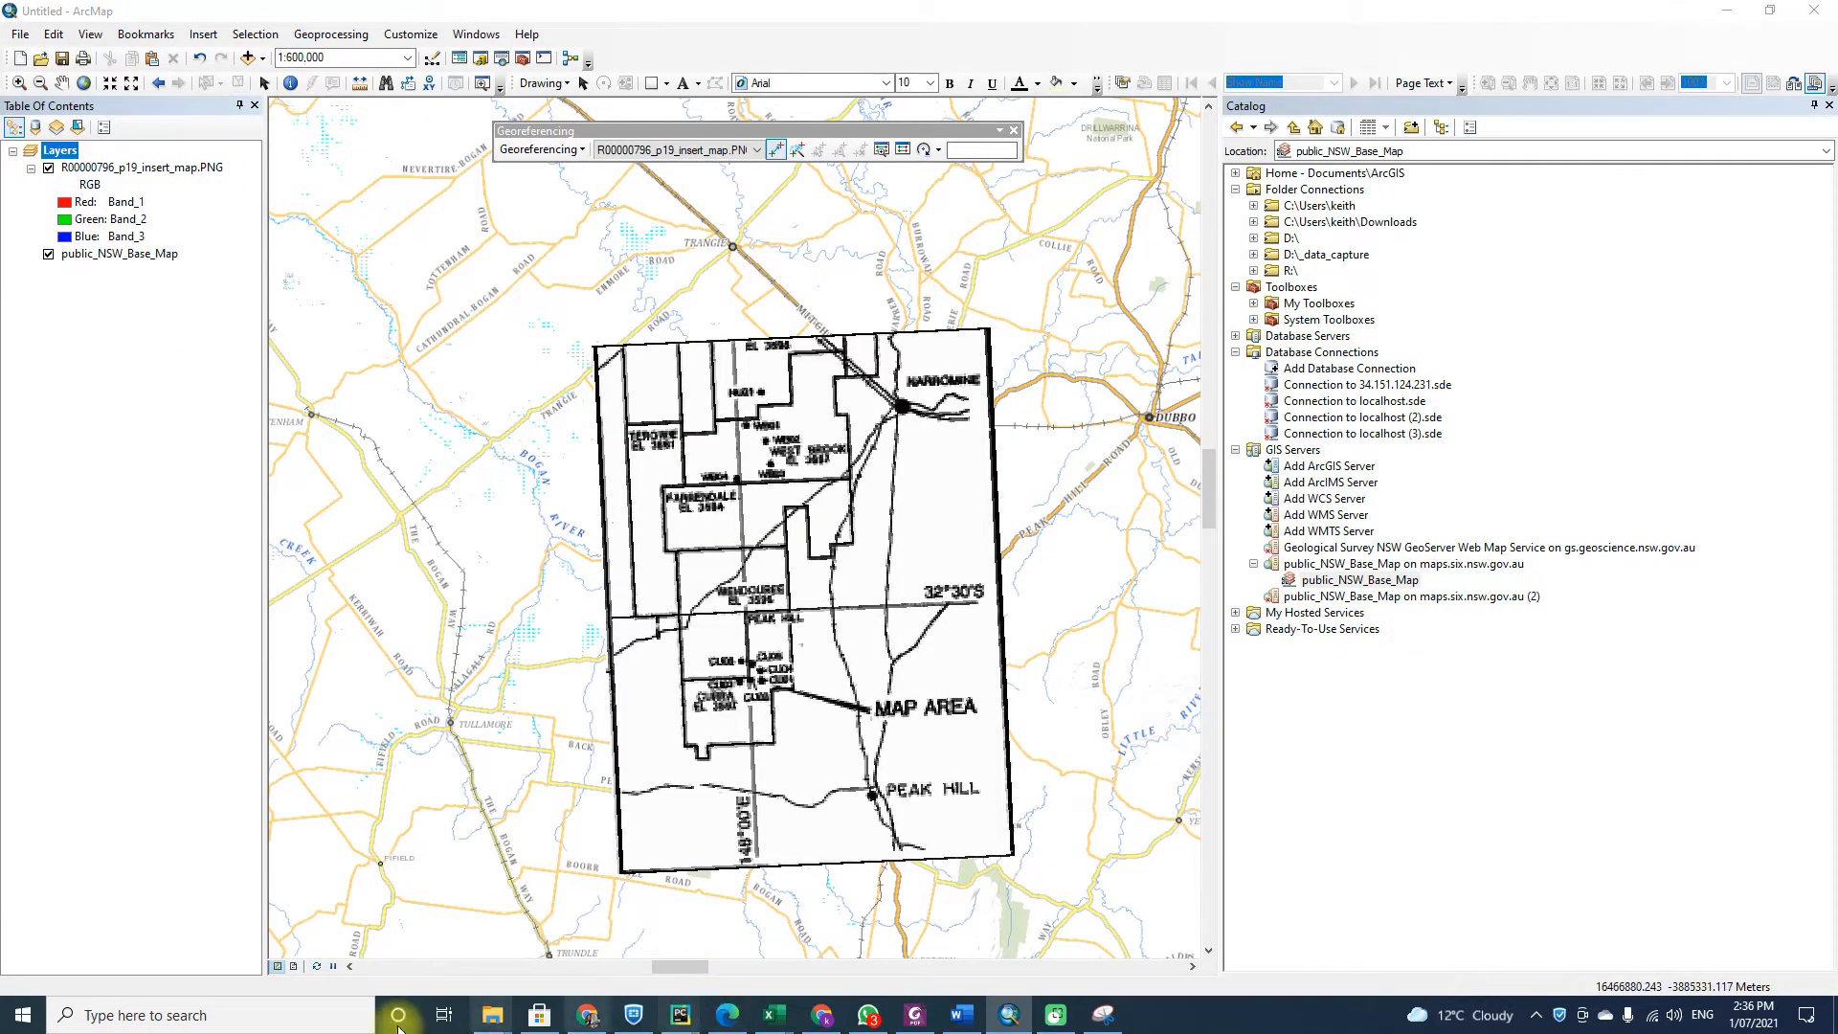
left_click(247, 58)
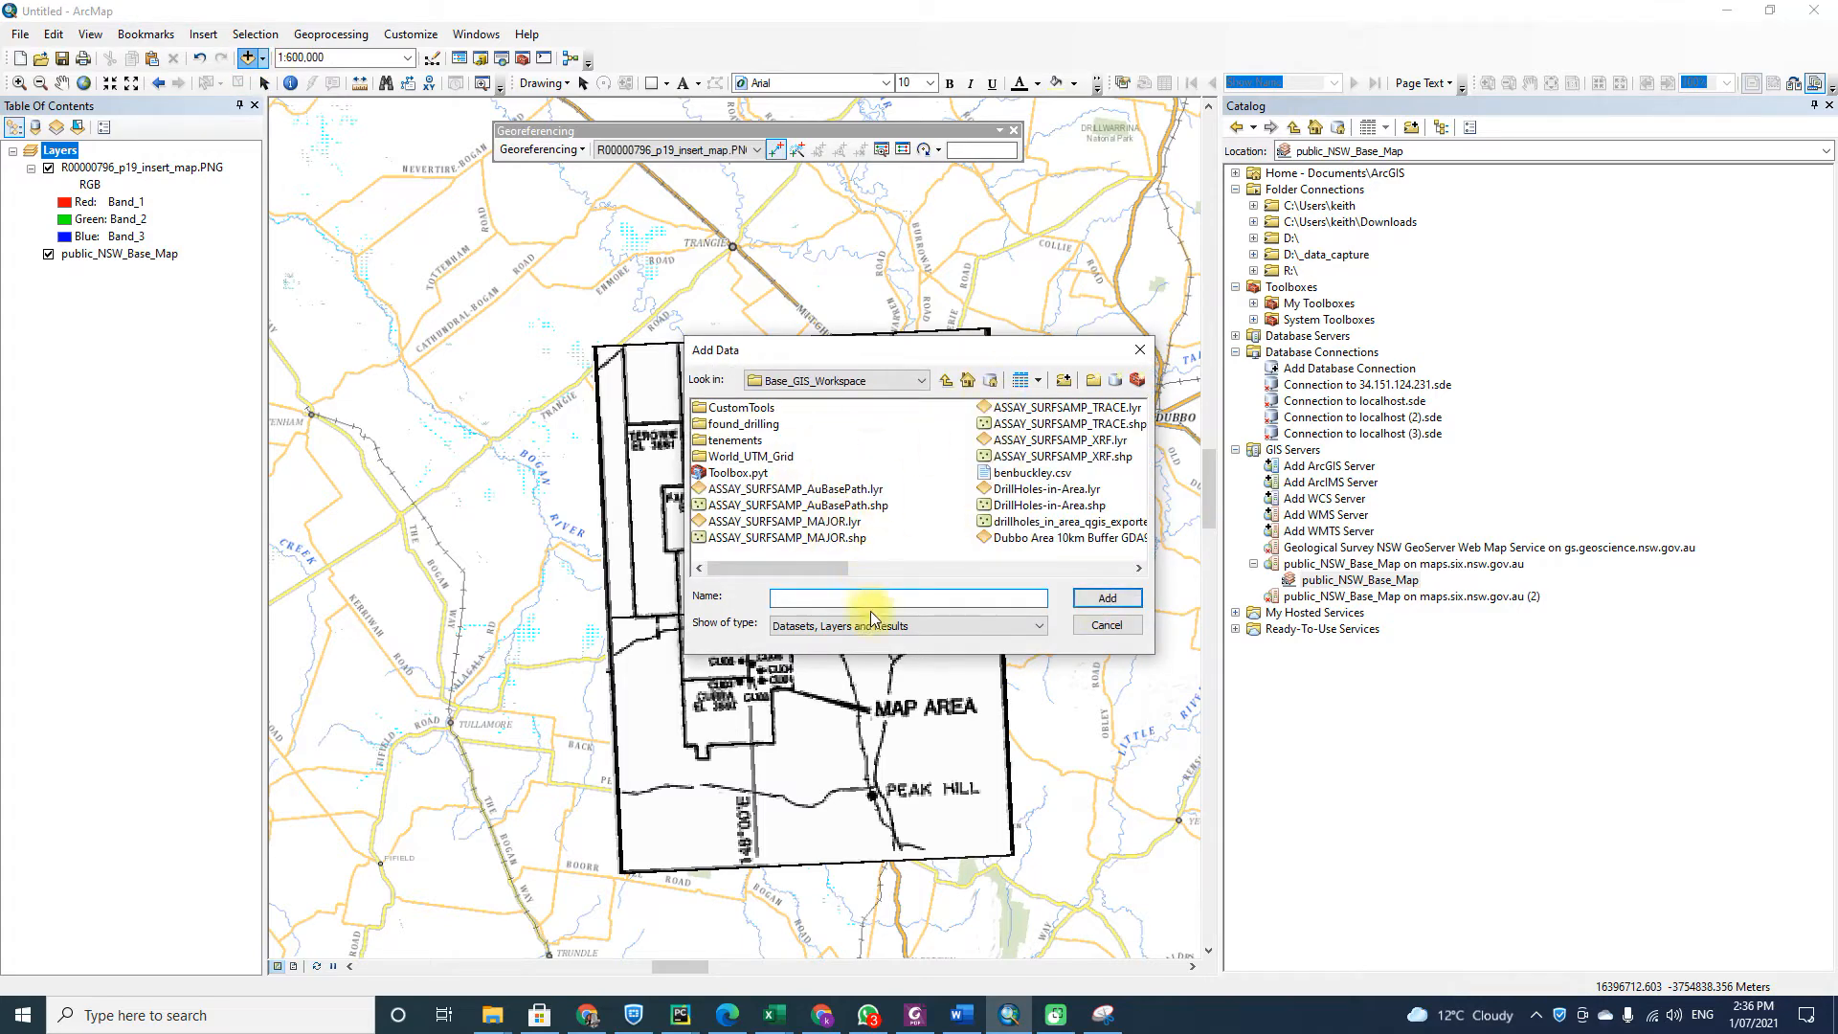
left_click(1101, 625)
Add R00000796_p20_main_map from the zzz_Temp folder in File Explorer to ArcMap as the top layer.
mouse_move(490, 1019)
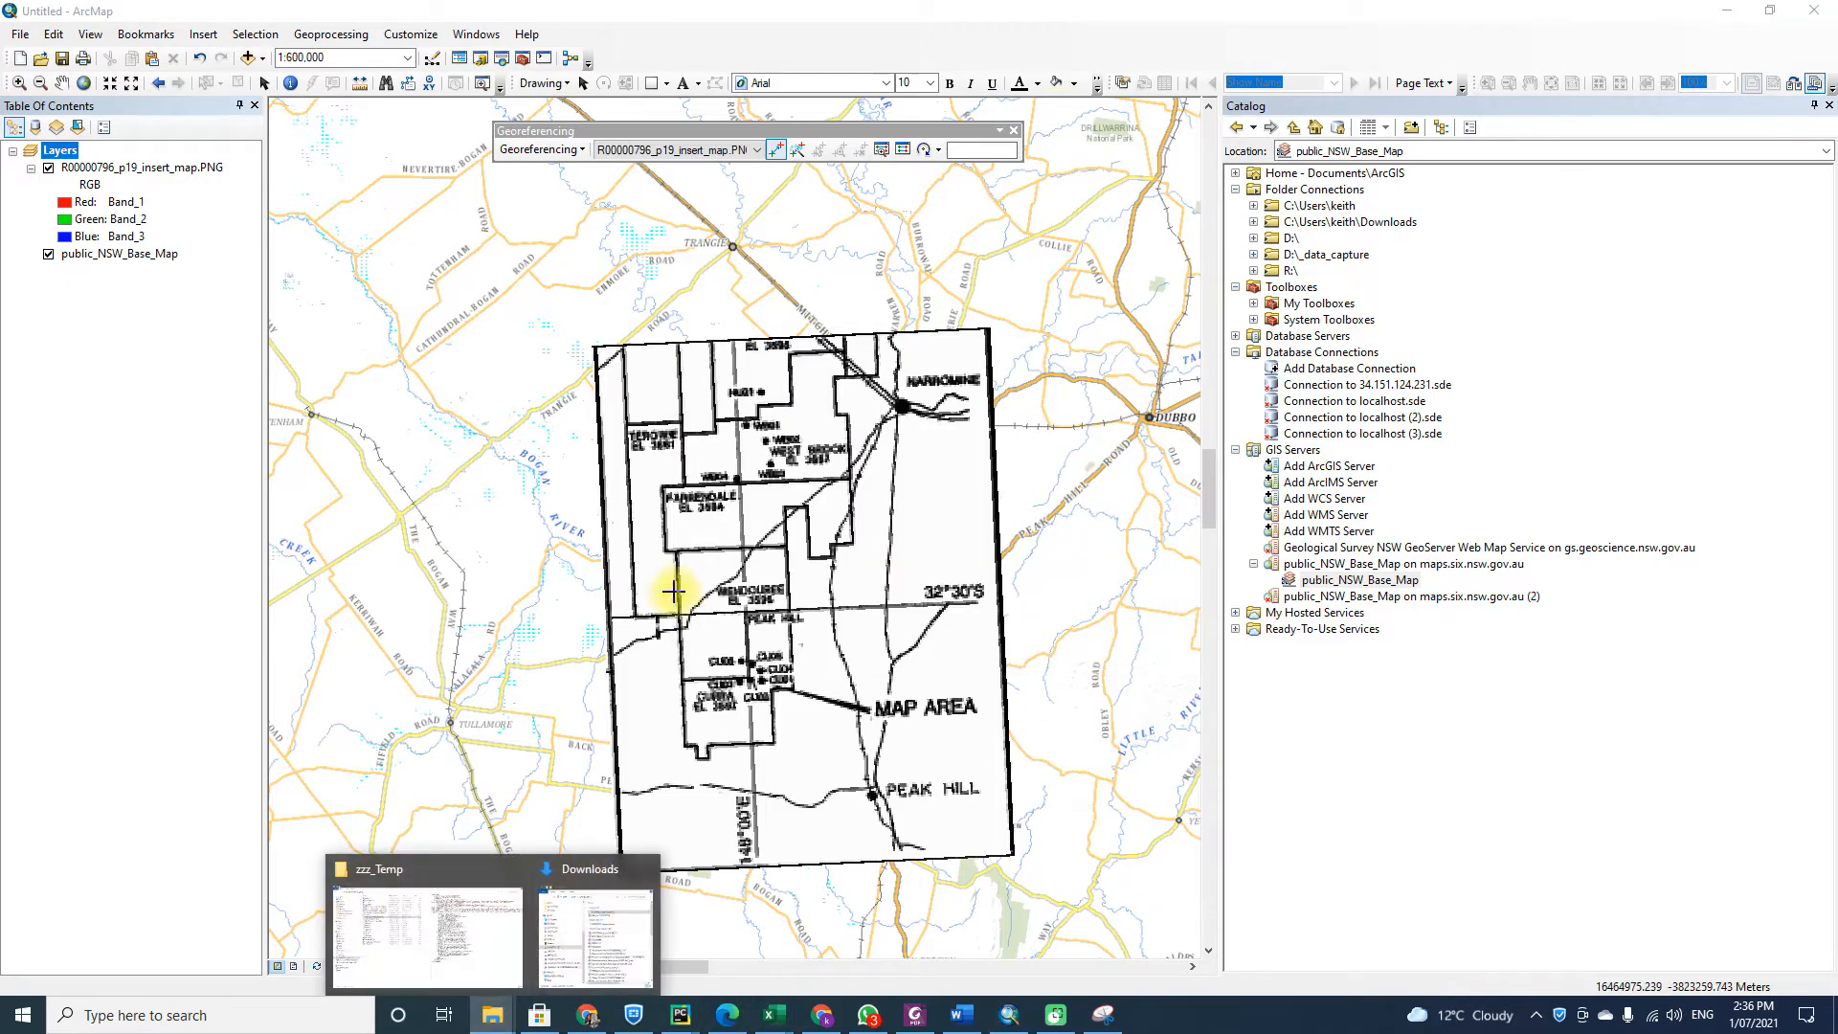
left_click(378, 952)
left_click_drag(829, 8, 1411, 107)
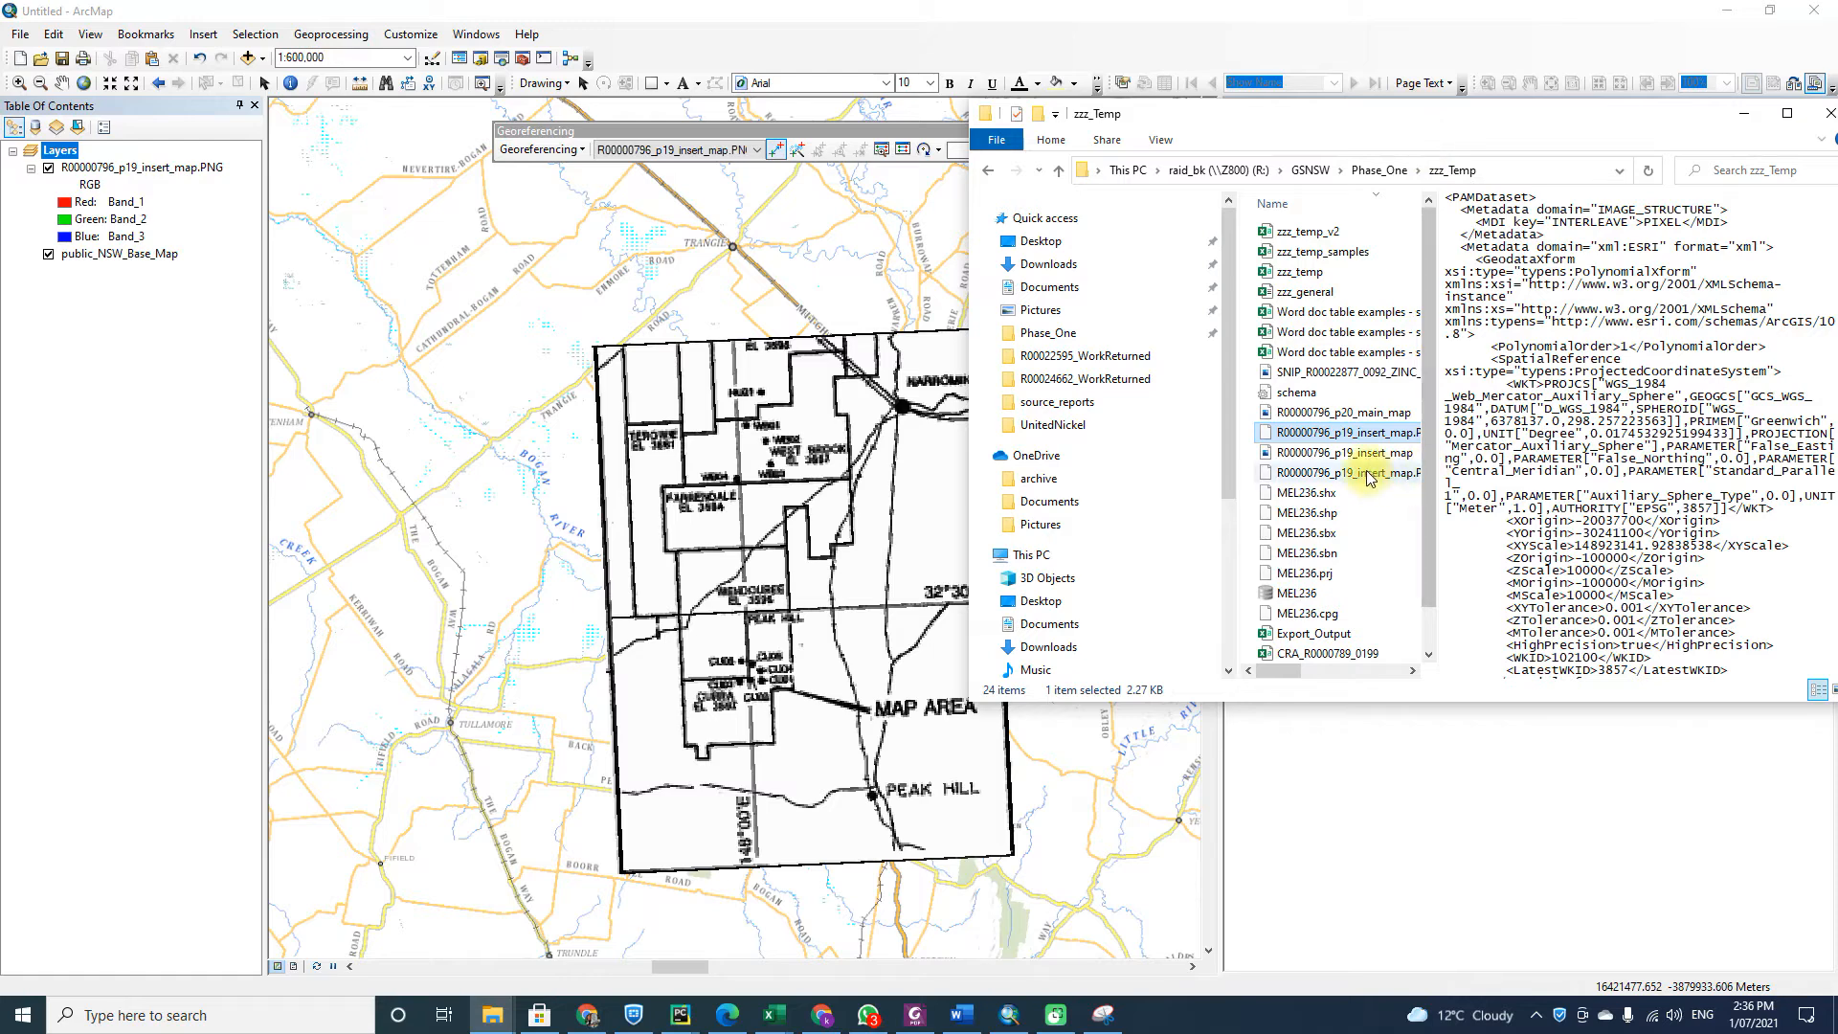
left_click_drag(1437, 478, 1587, 479)
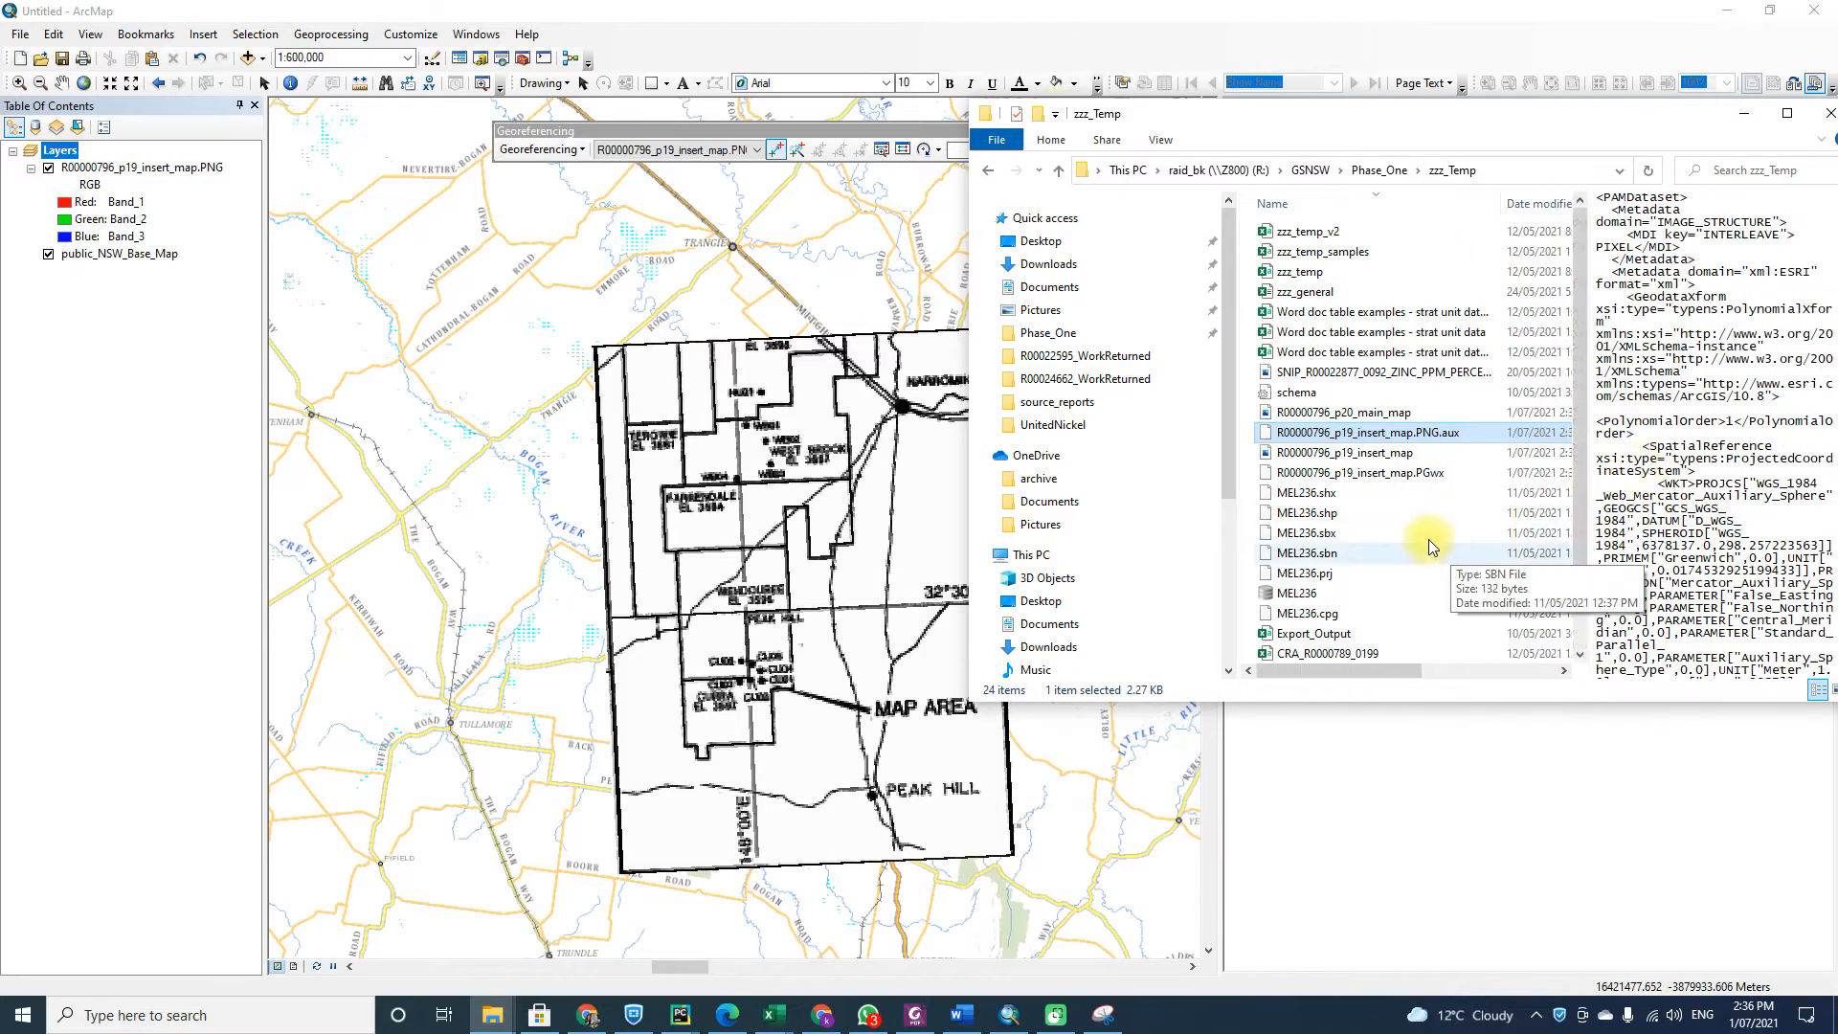
left_click(1383, 205)
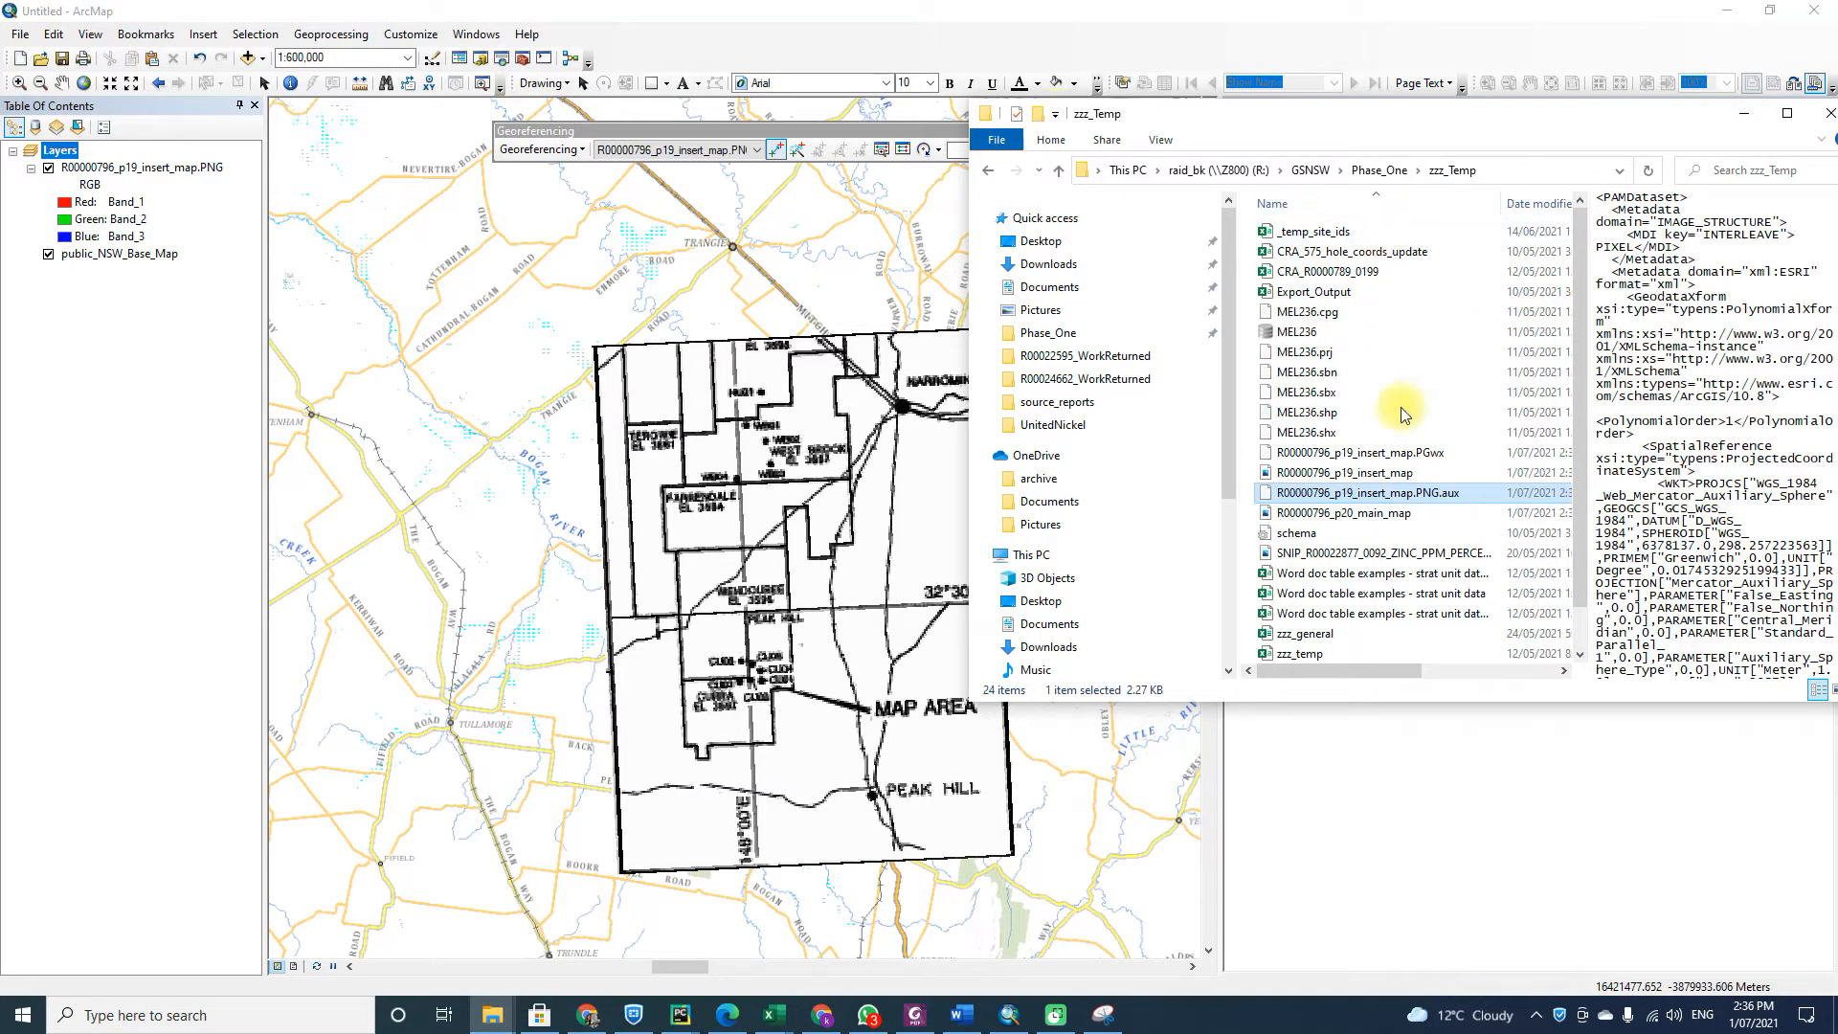
scroll(1397, 411, "down", 1)
left_click_drag(1384, 471, 119, 159)
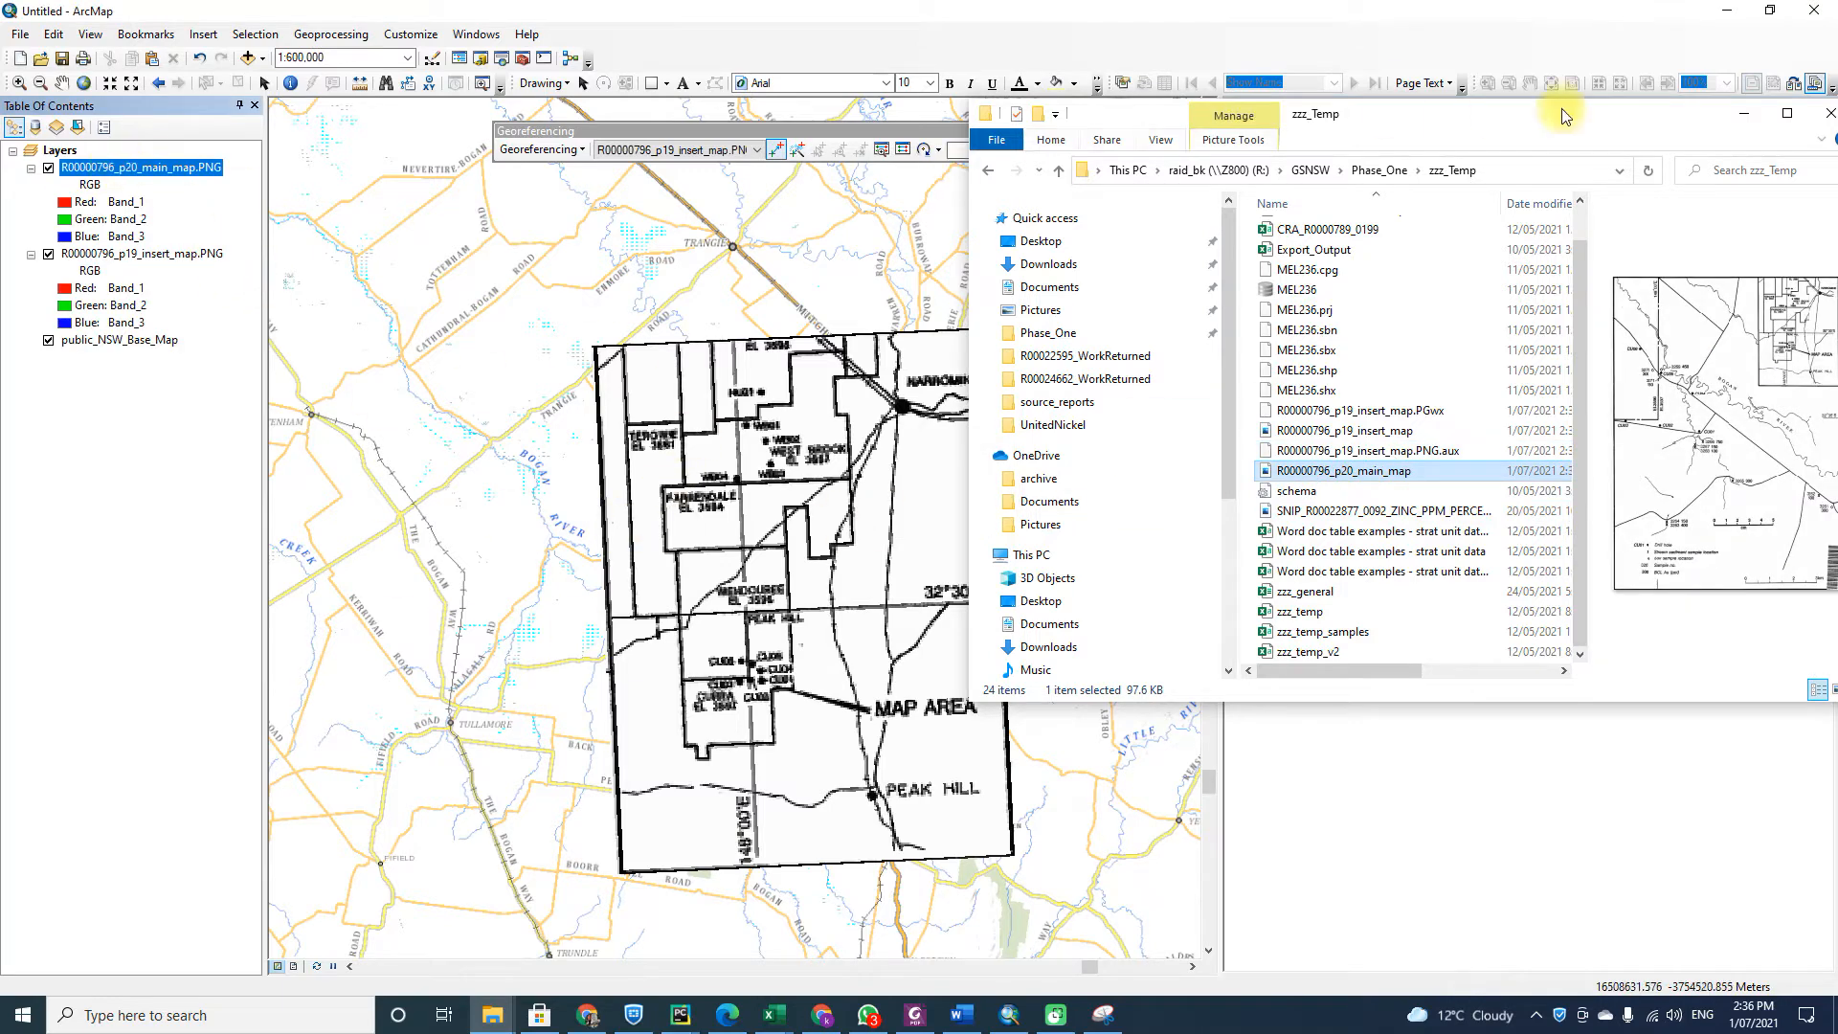
left_click(1743, 113)
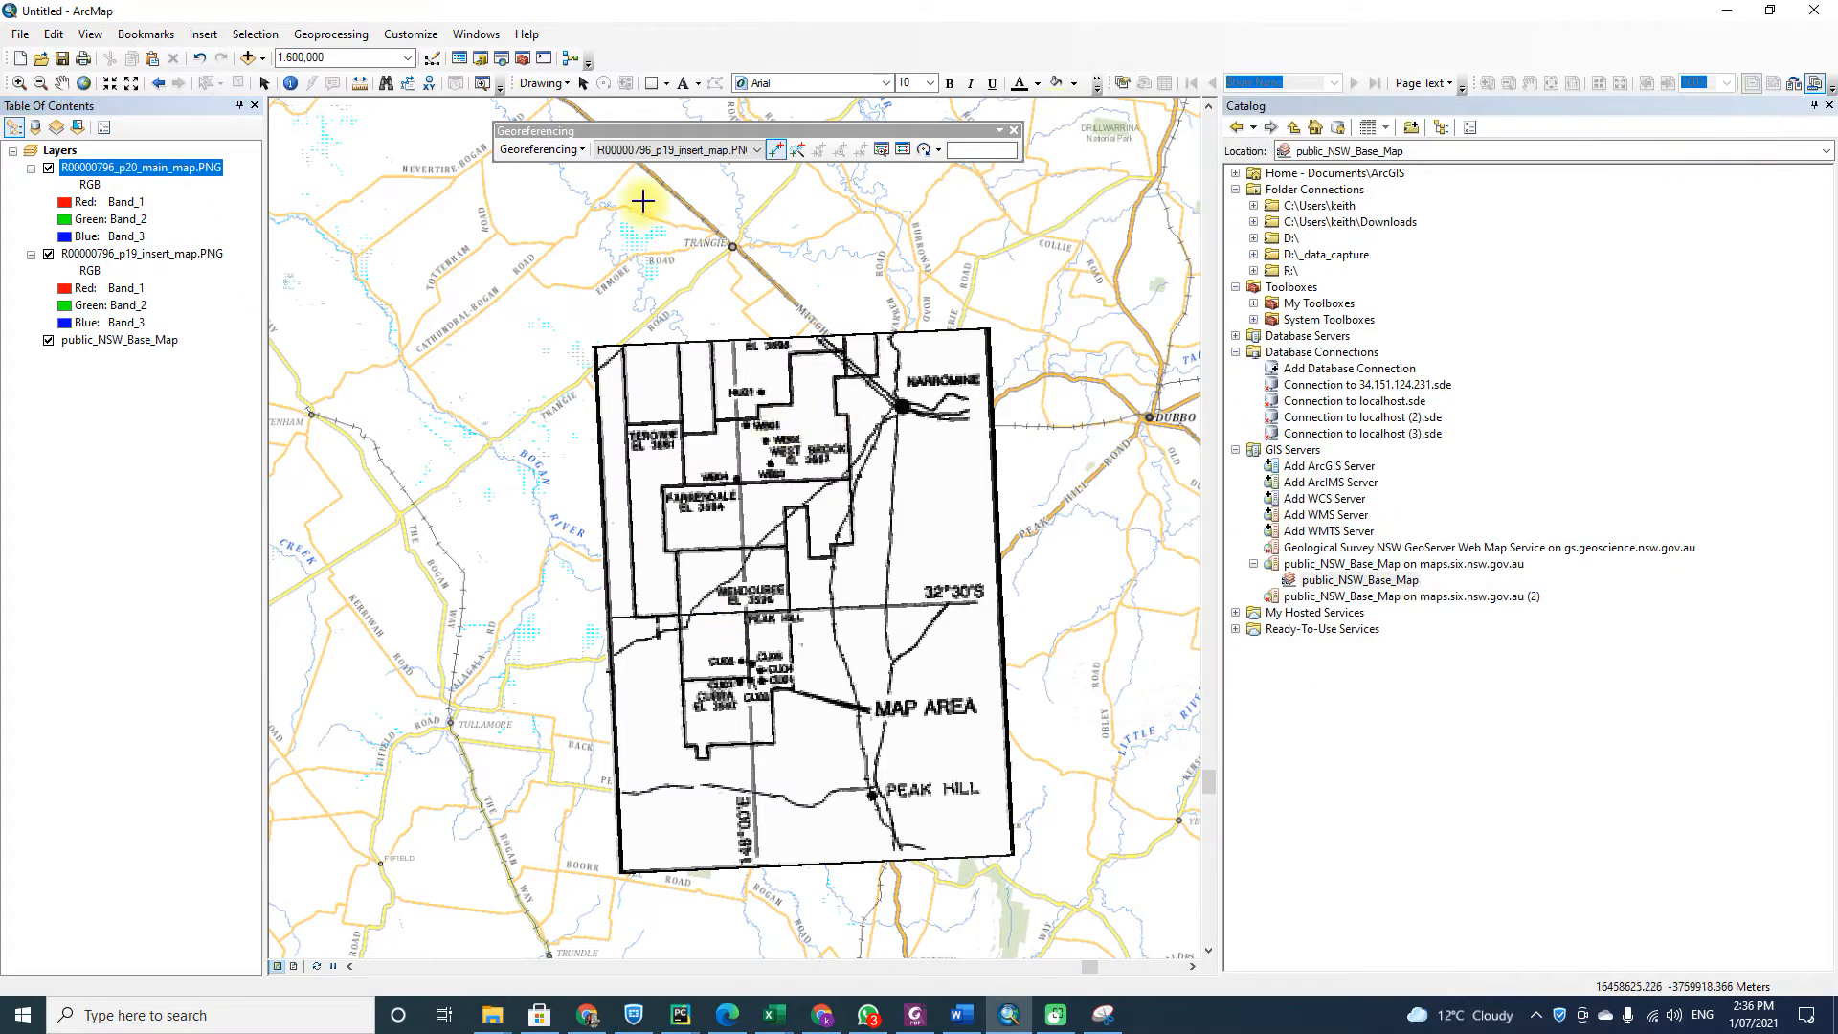
Make R00000796_p20_main_map.PNG the georeferencing target and fit it to the display.
left_click(668, 151)
left_click(673, 167)
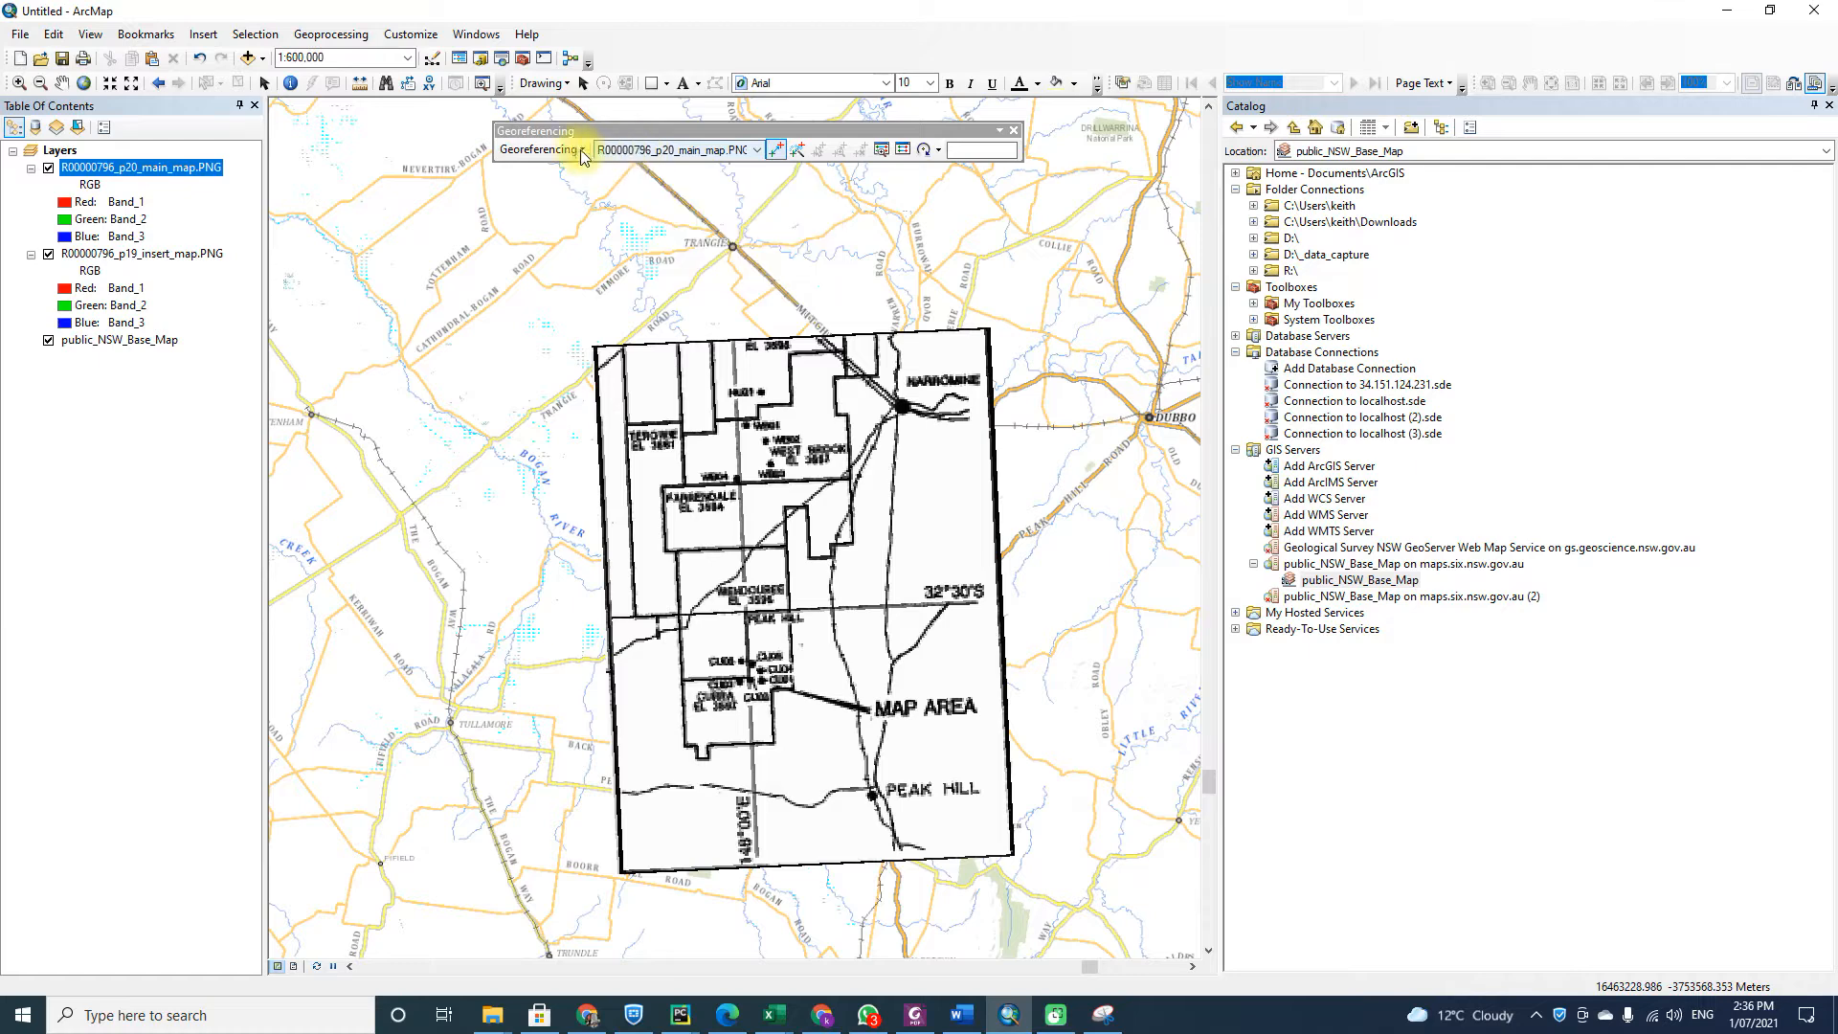
left_click(542, 150)
left_click(561, 214)
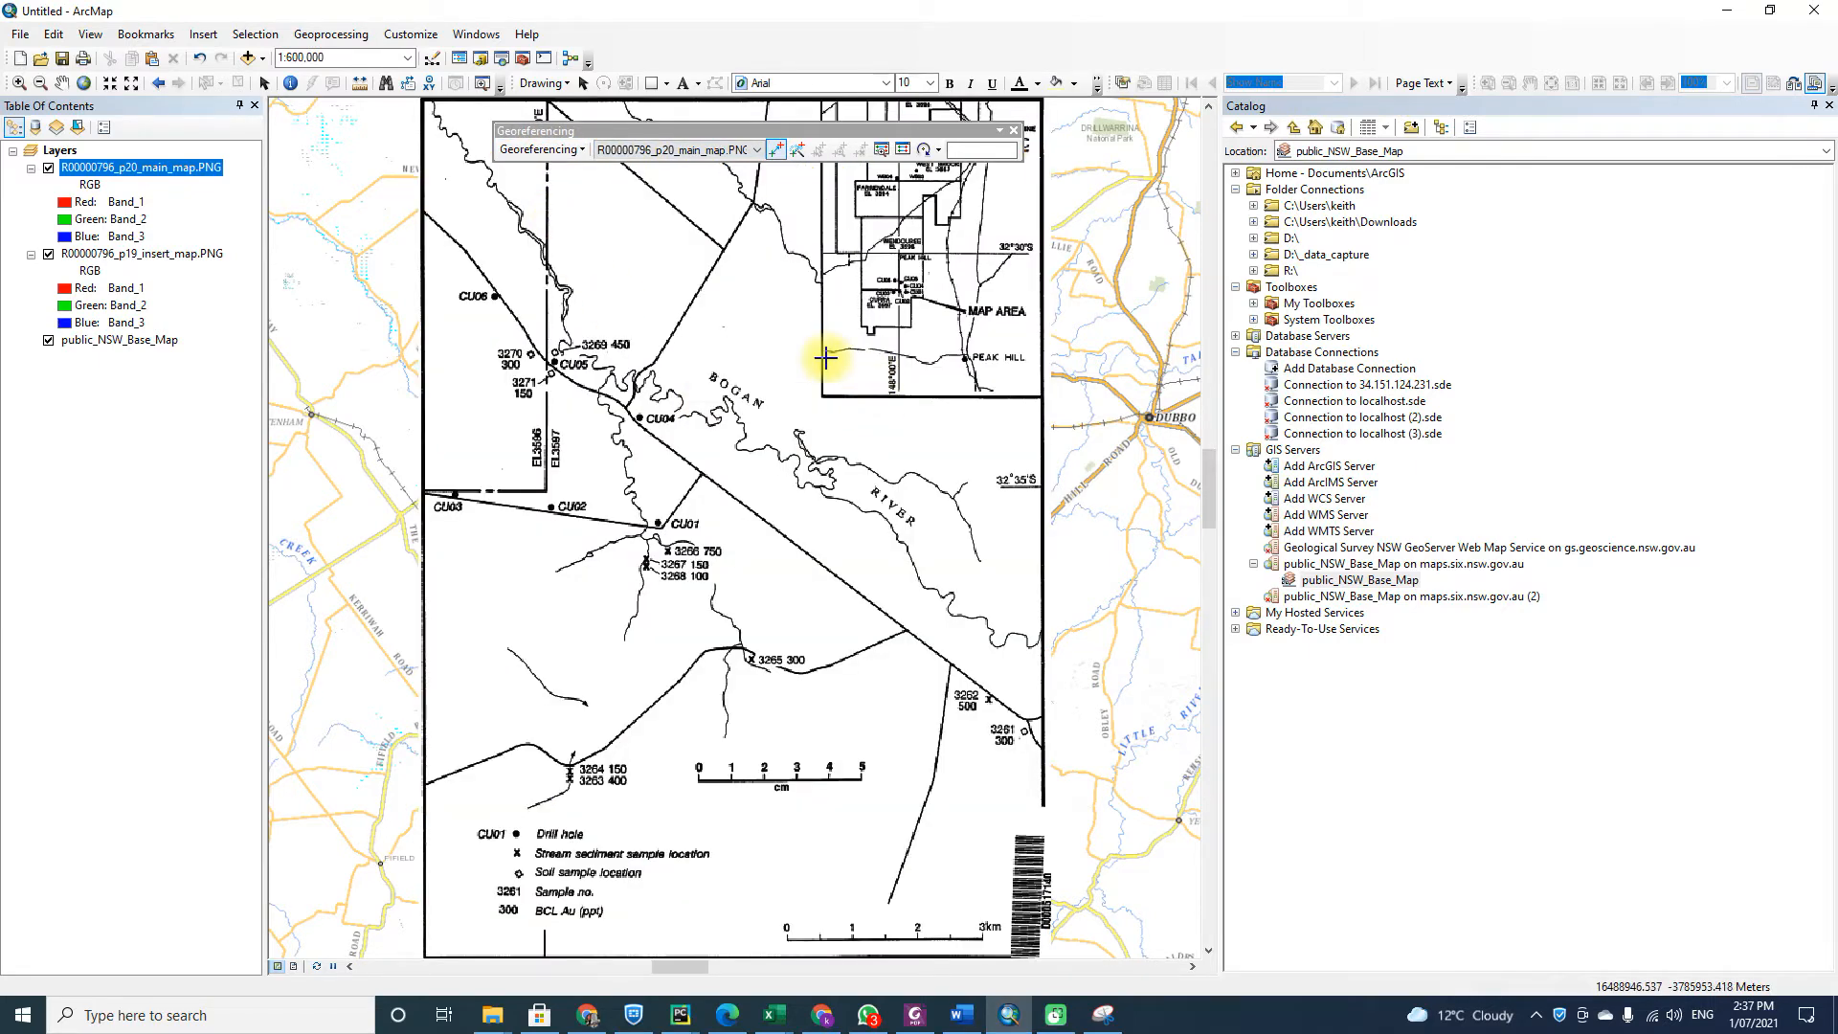
Hide the main map layer and frame the inset map's CU drill hole area at 1:250,000.
left_click(49, 169)
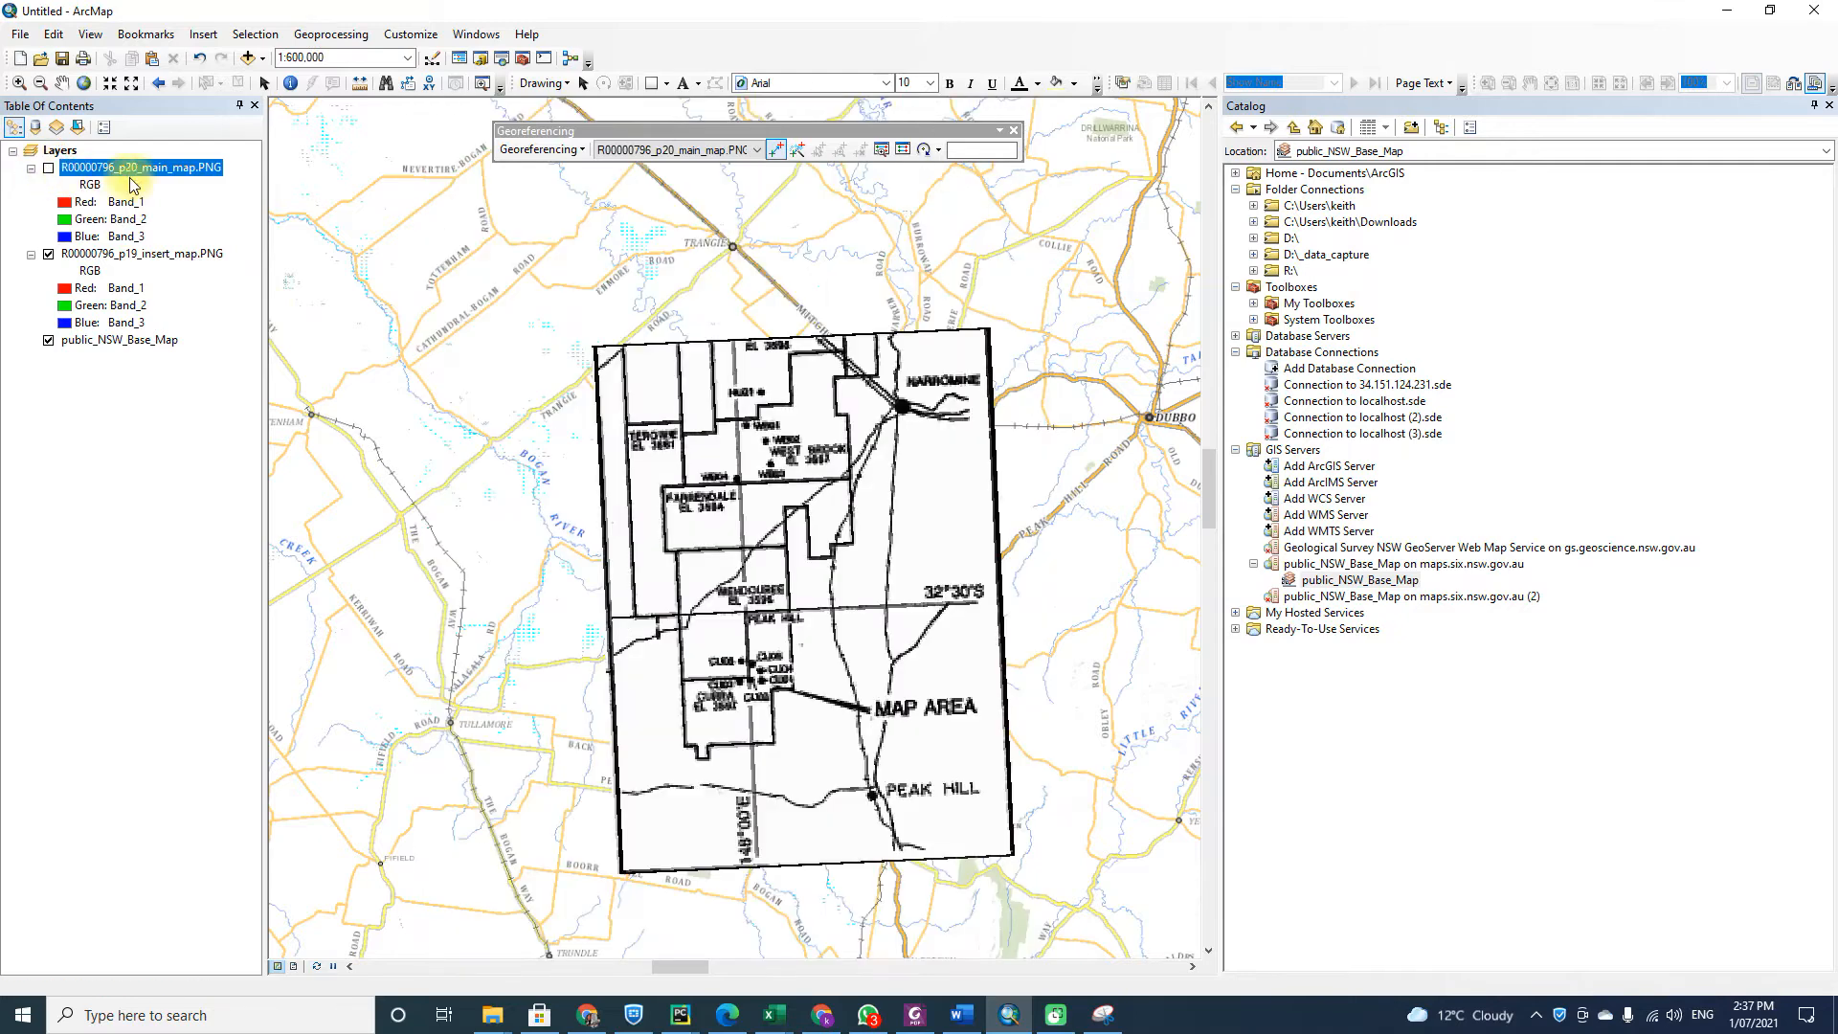
left_click(19, 82)
left_click_drag(712, 604, 812, 743)
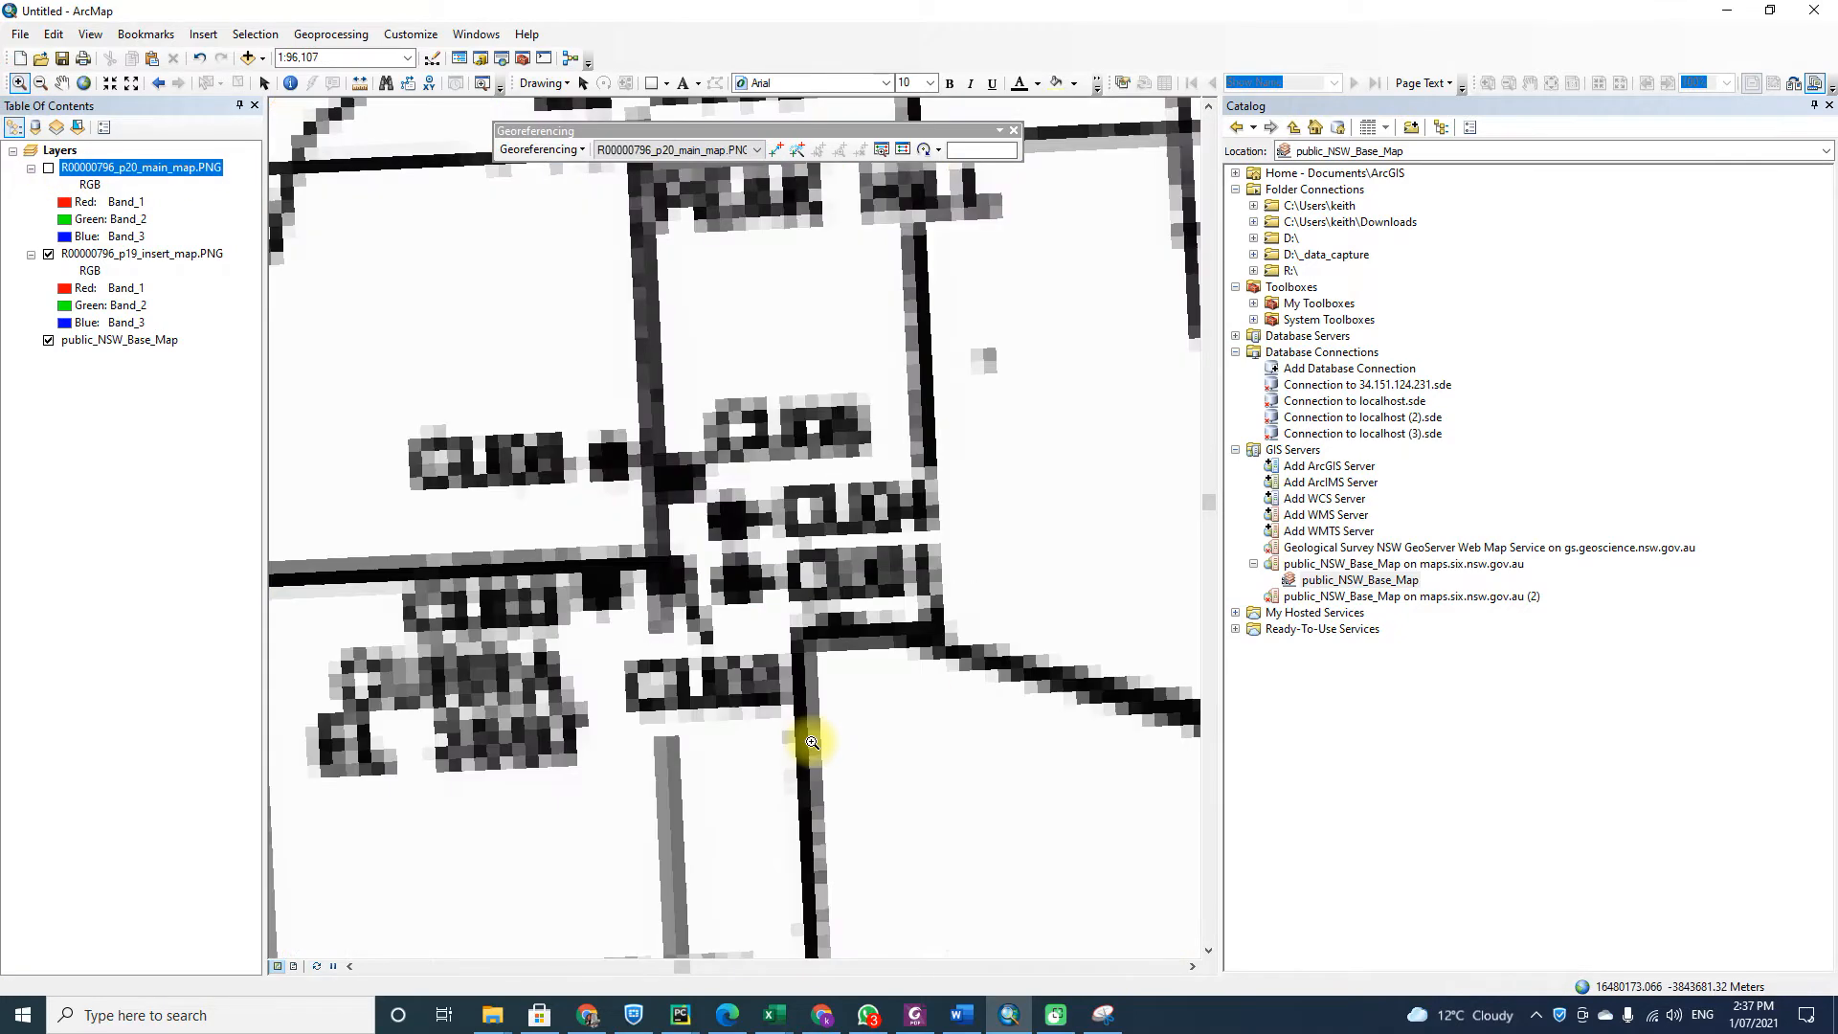
scroll(564, 380, "up", 3)
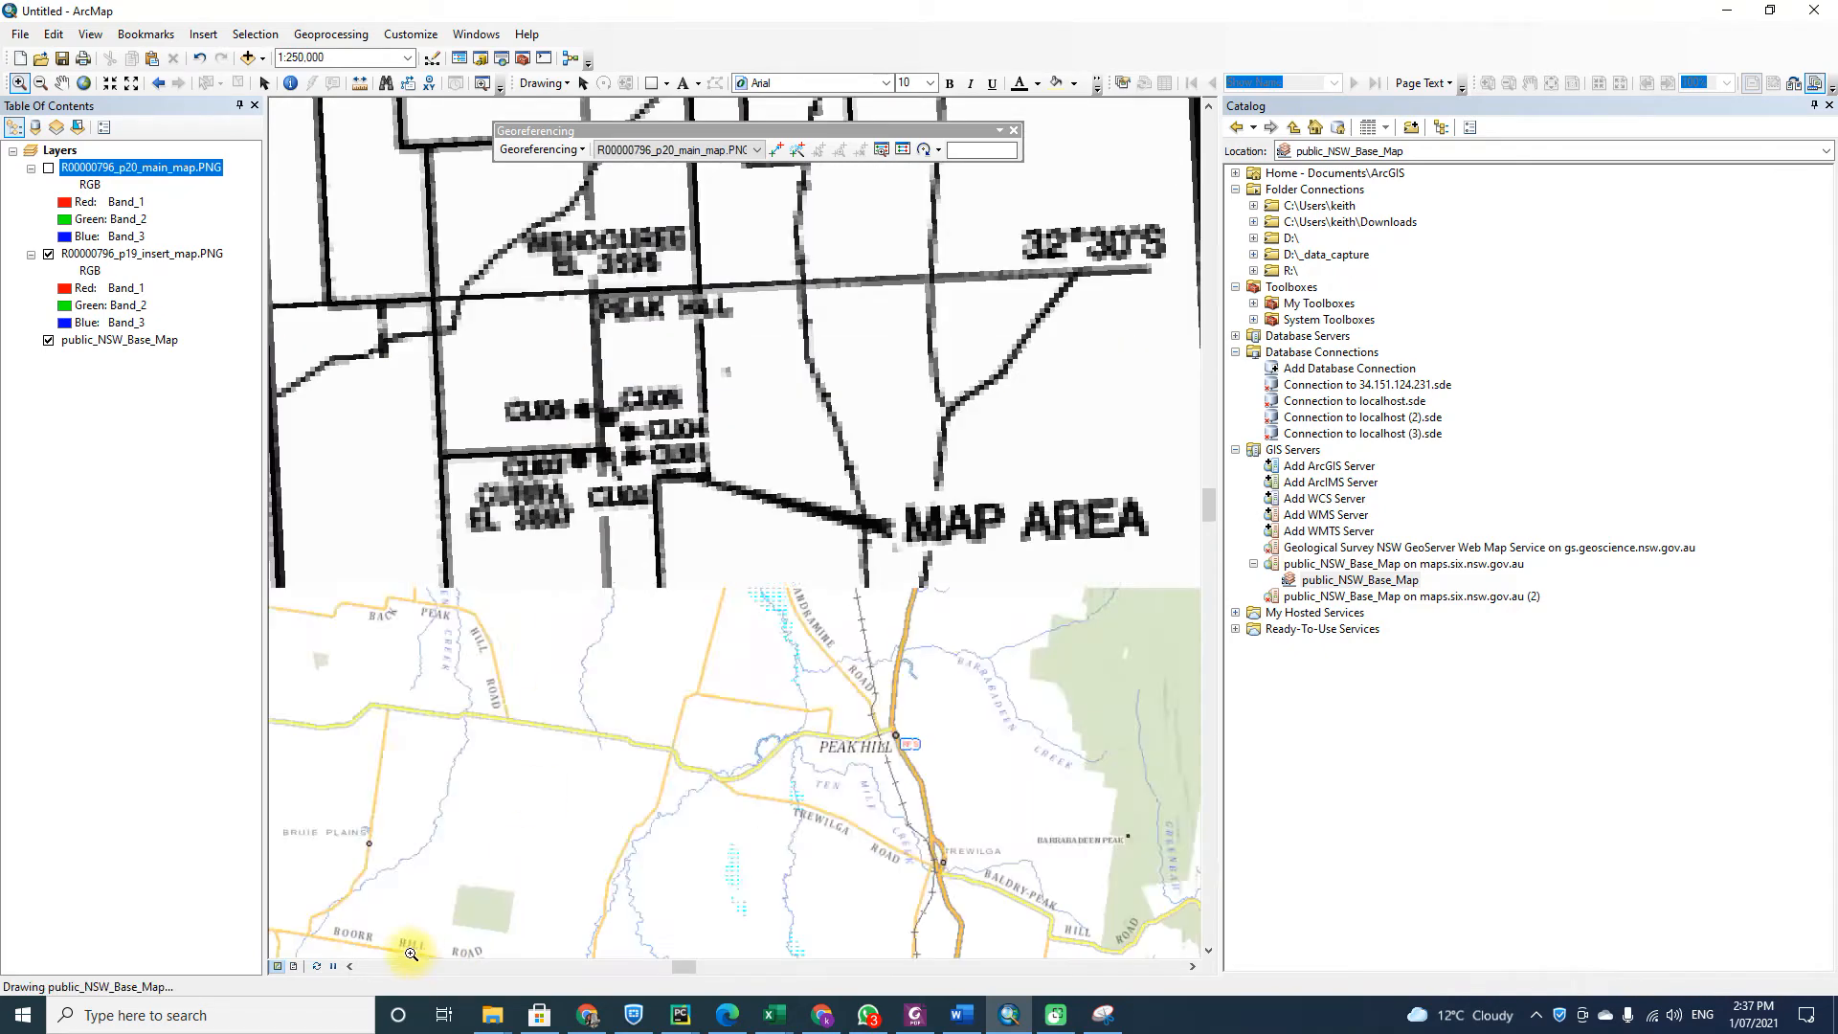
left_click(349, 966)
left_click(349, 967)
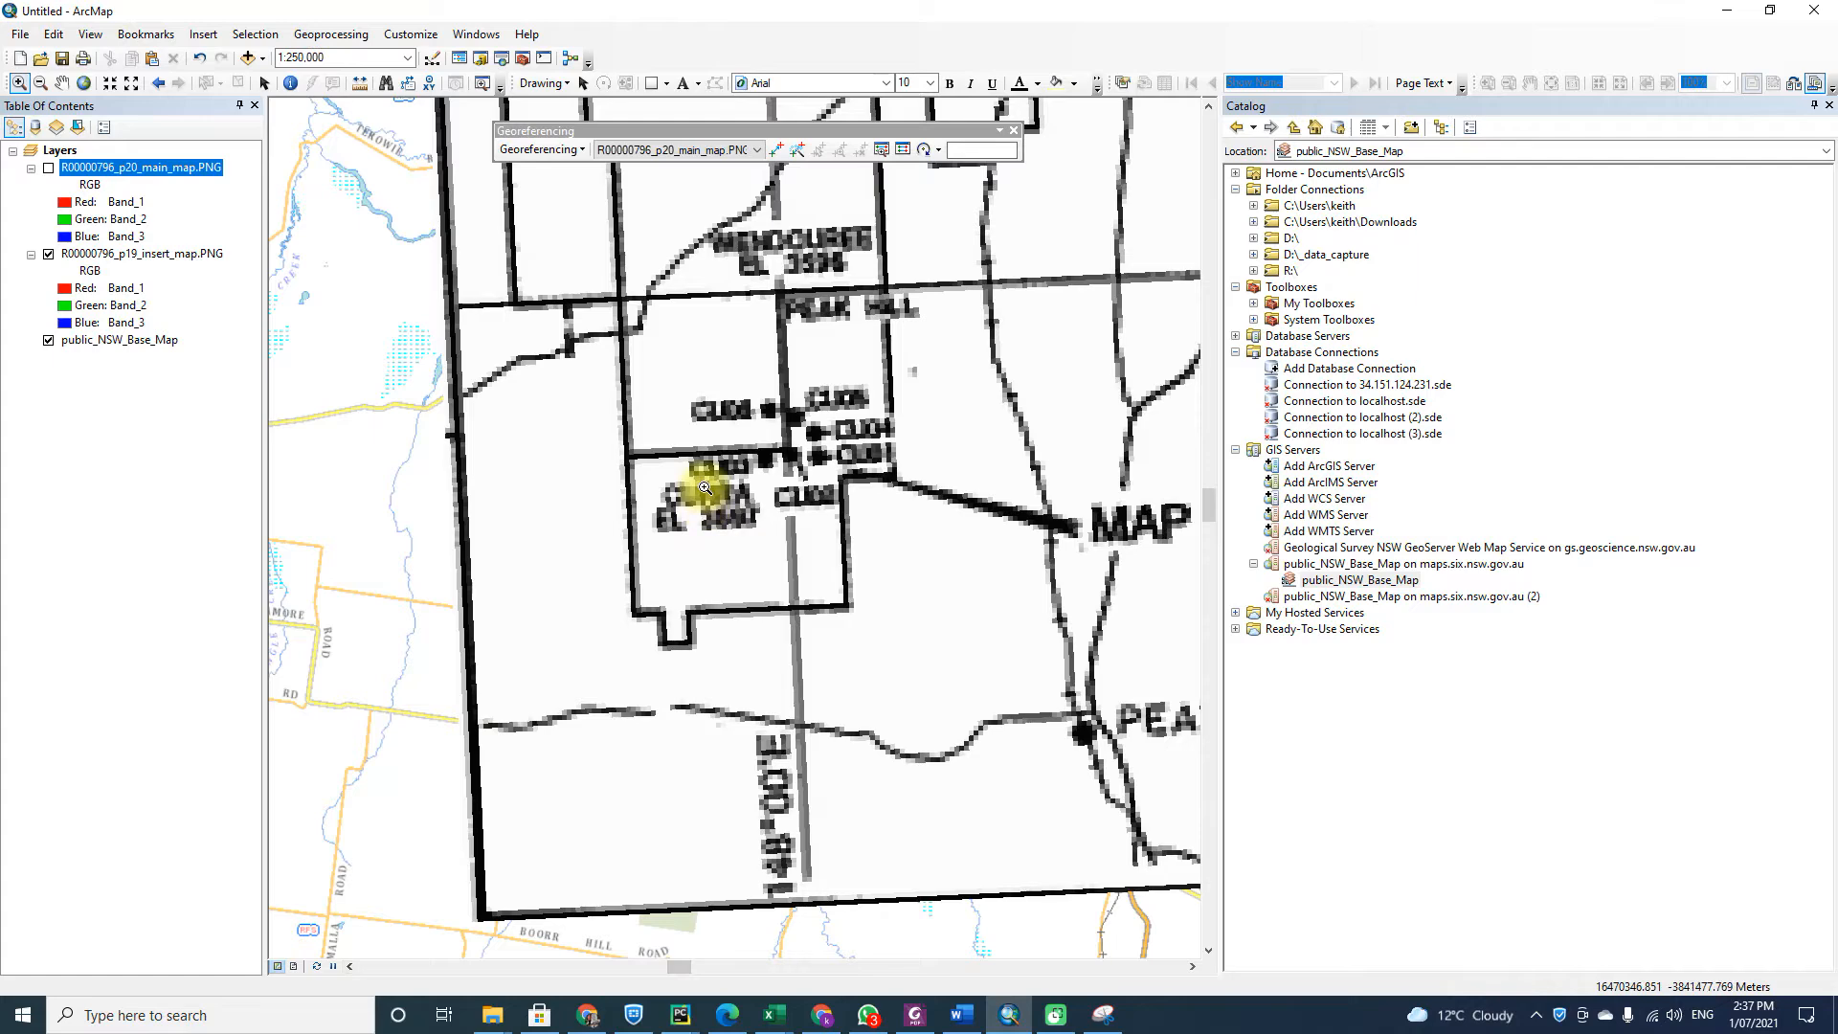
Fit the main map raster to the current display and turn its layer back on.
left_click(547, 148)
left_click(566, 214)
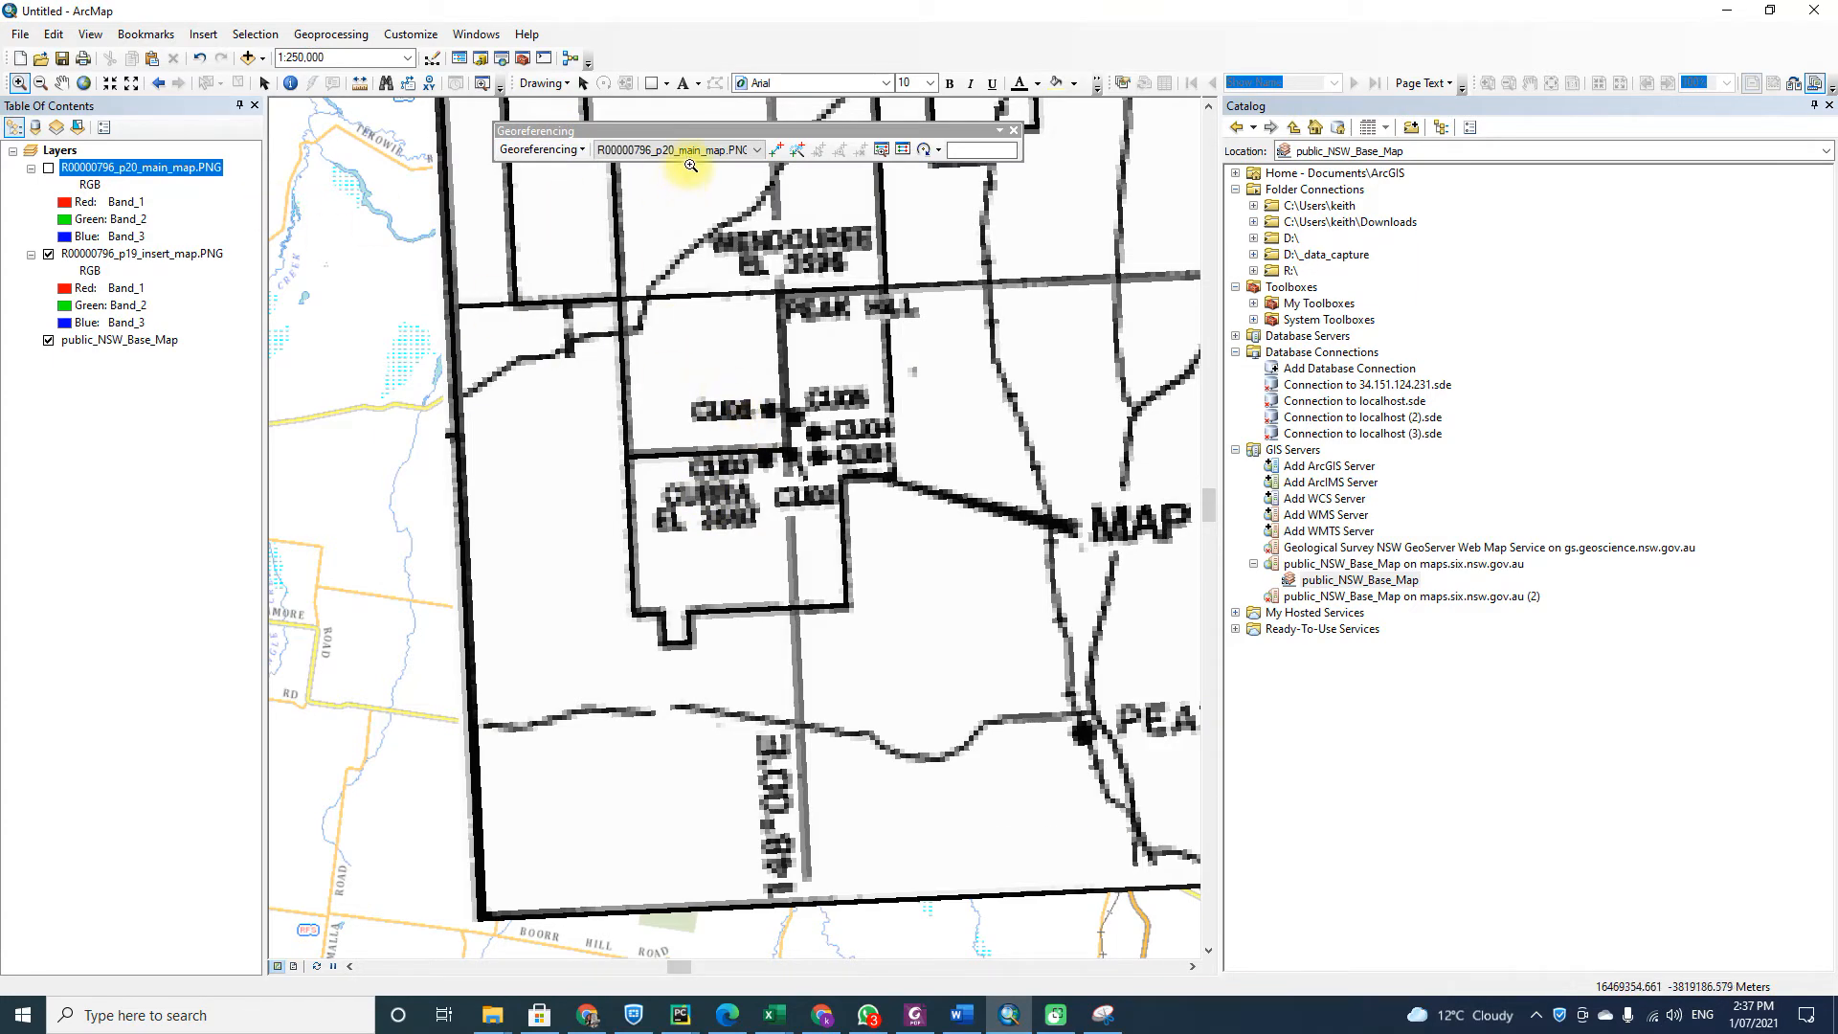
left_click(48, 168)
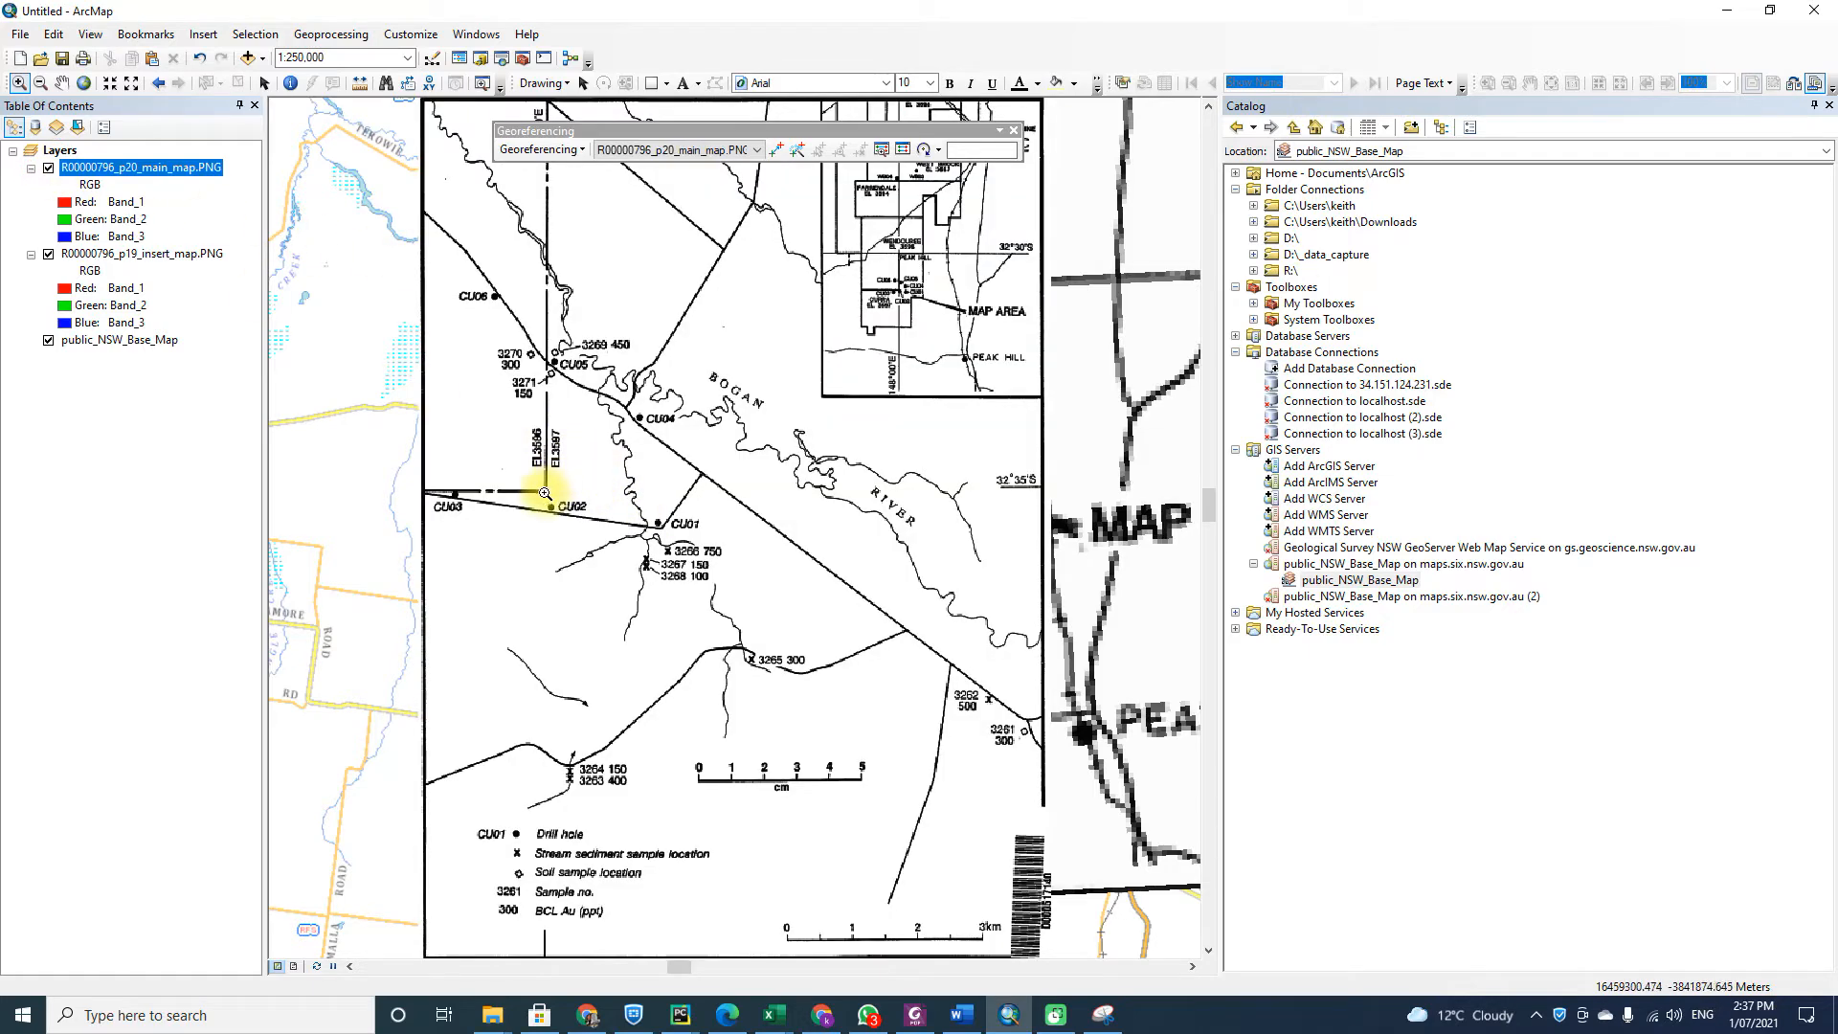
Add a control point linking the main map's EL3596/EL3597 boundary corner near CU02 to the inset's tenement corner at the MAP AREA leader line.
left_click(775, 149)
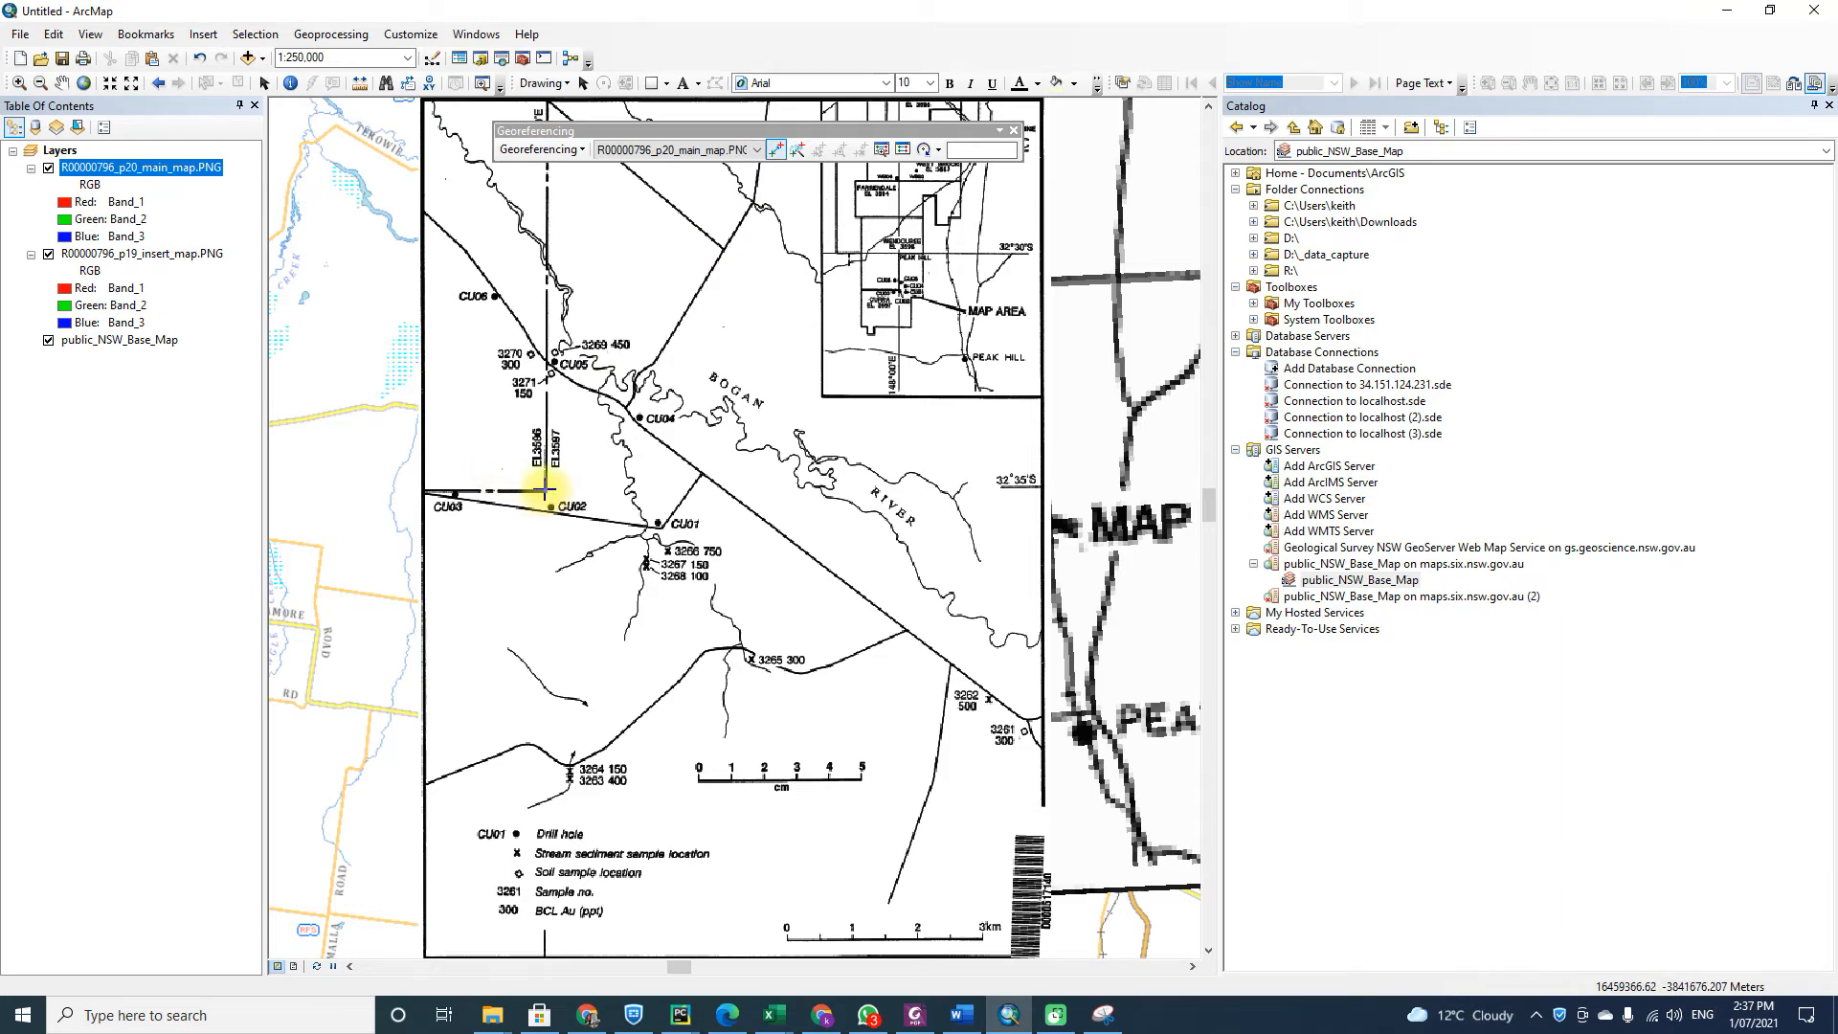
left_click(547, 489)
left_click(48, 167)
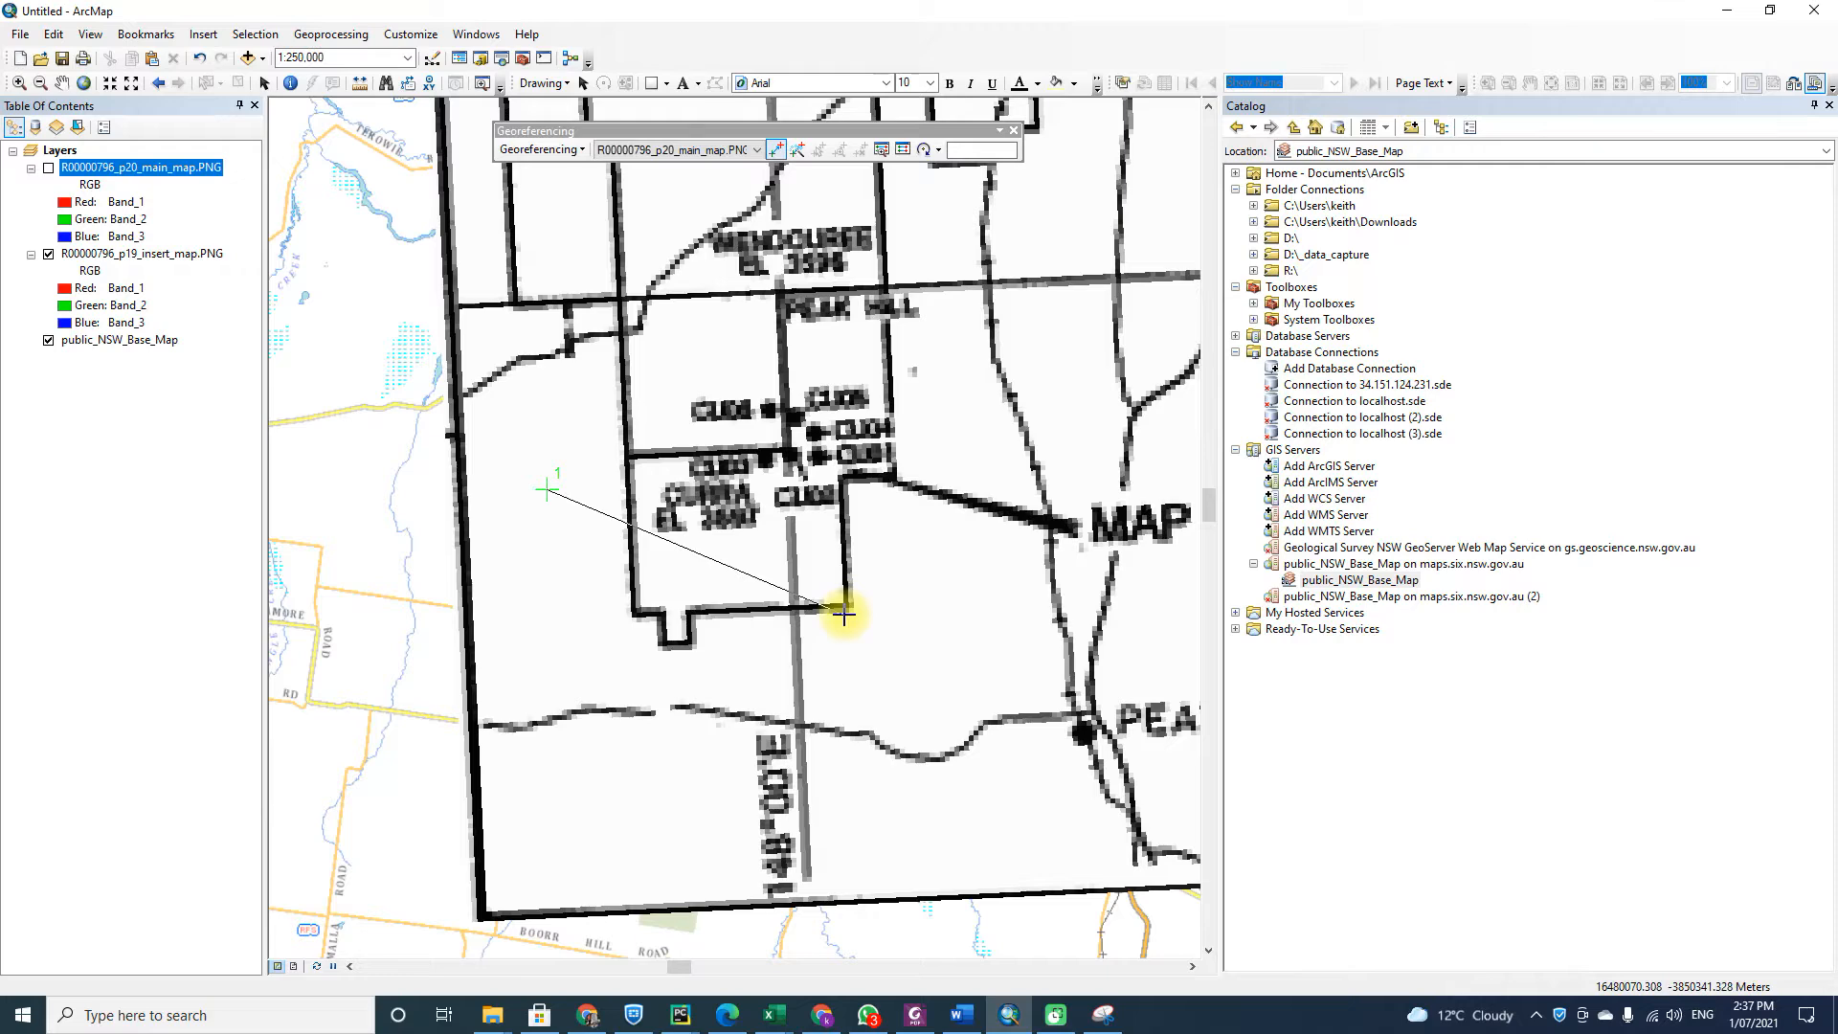
left_click(895, 473)
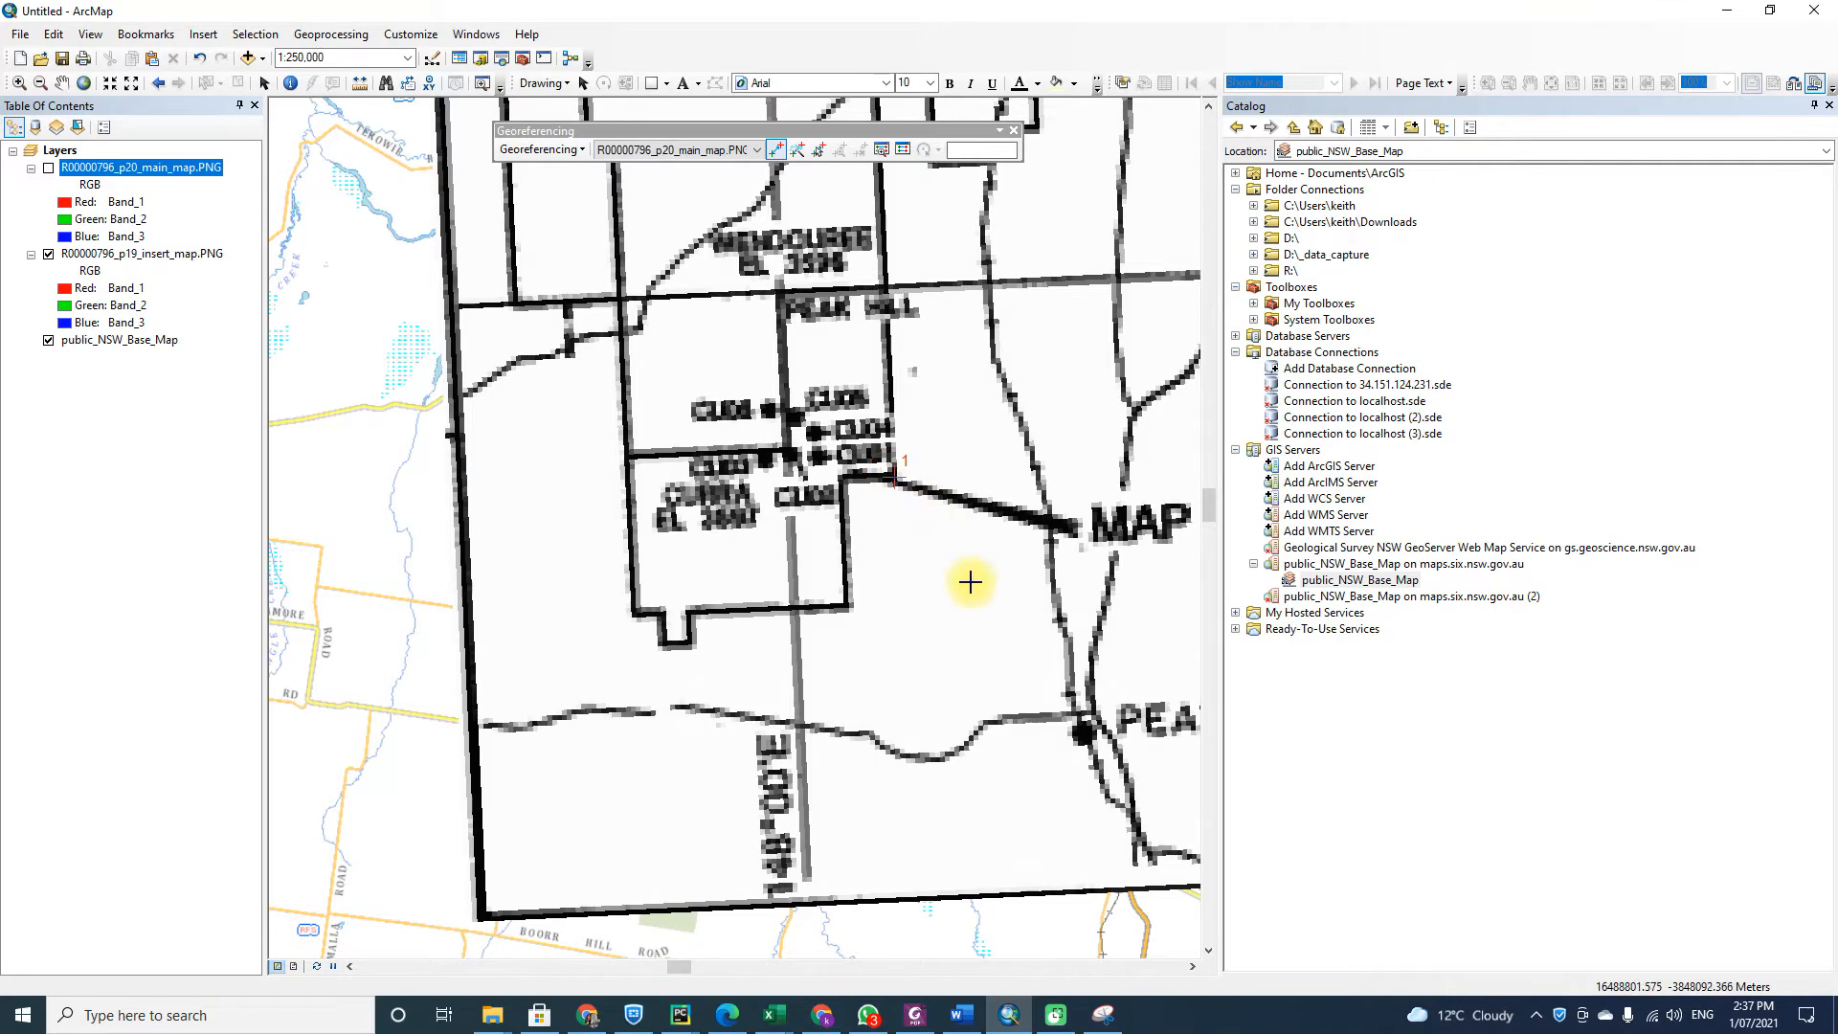
Check the shifted main map against the inset map by toggling its layer and inspecting the area around the control point.
left_click(47, 168)
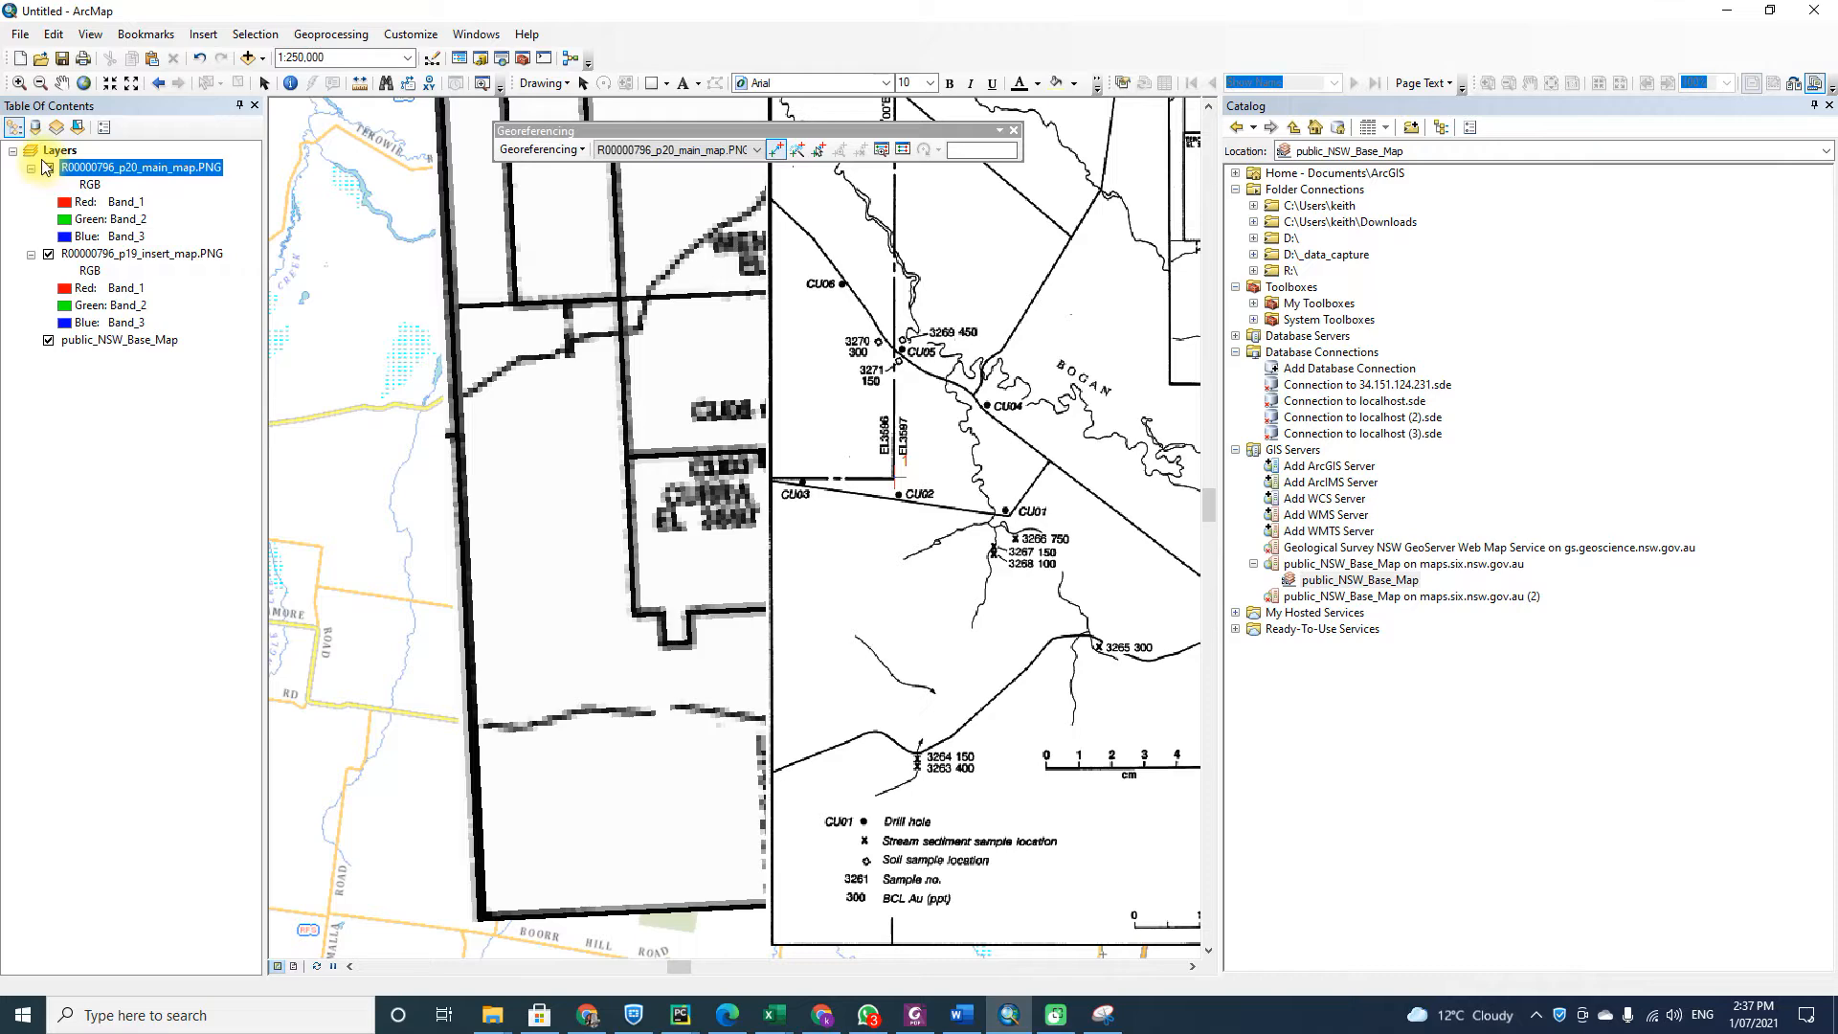
left_click(45, 166)
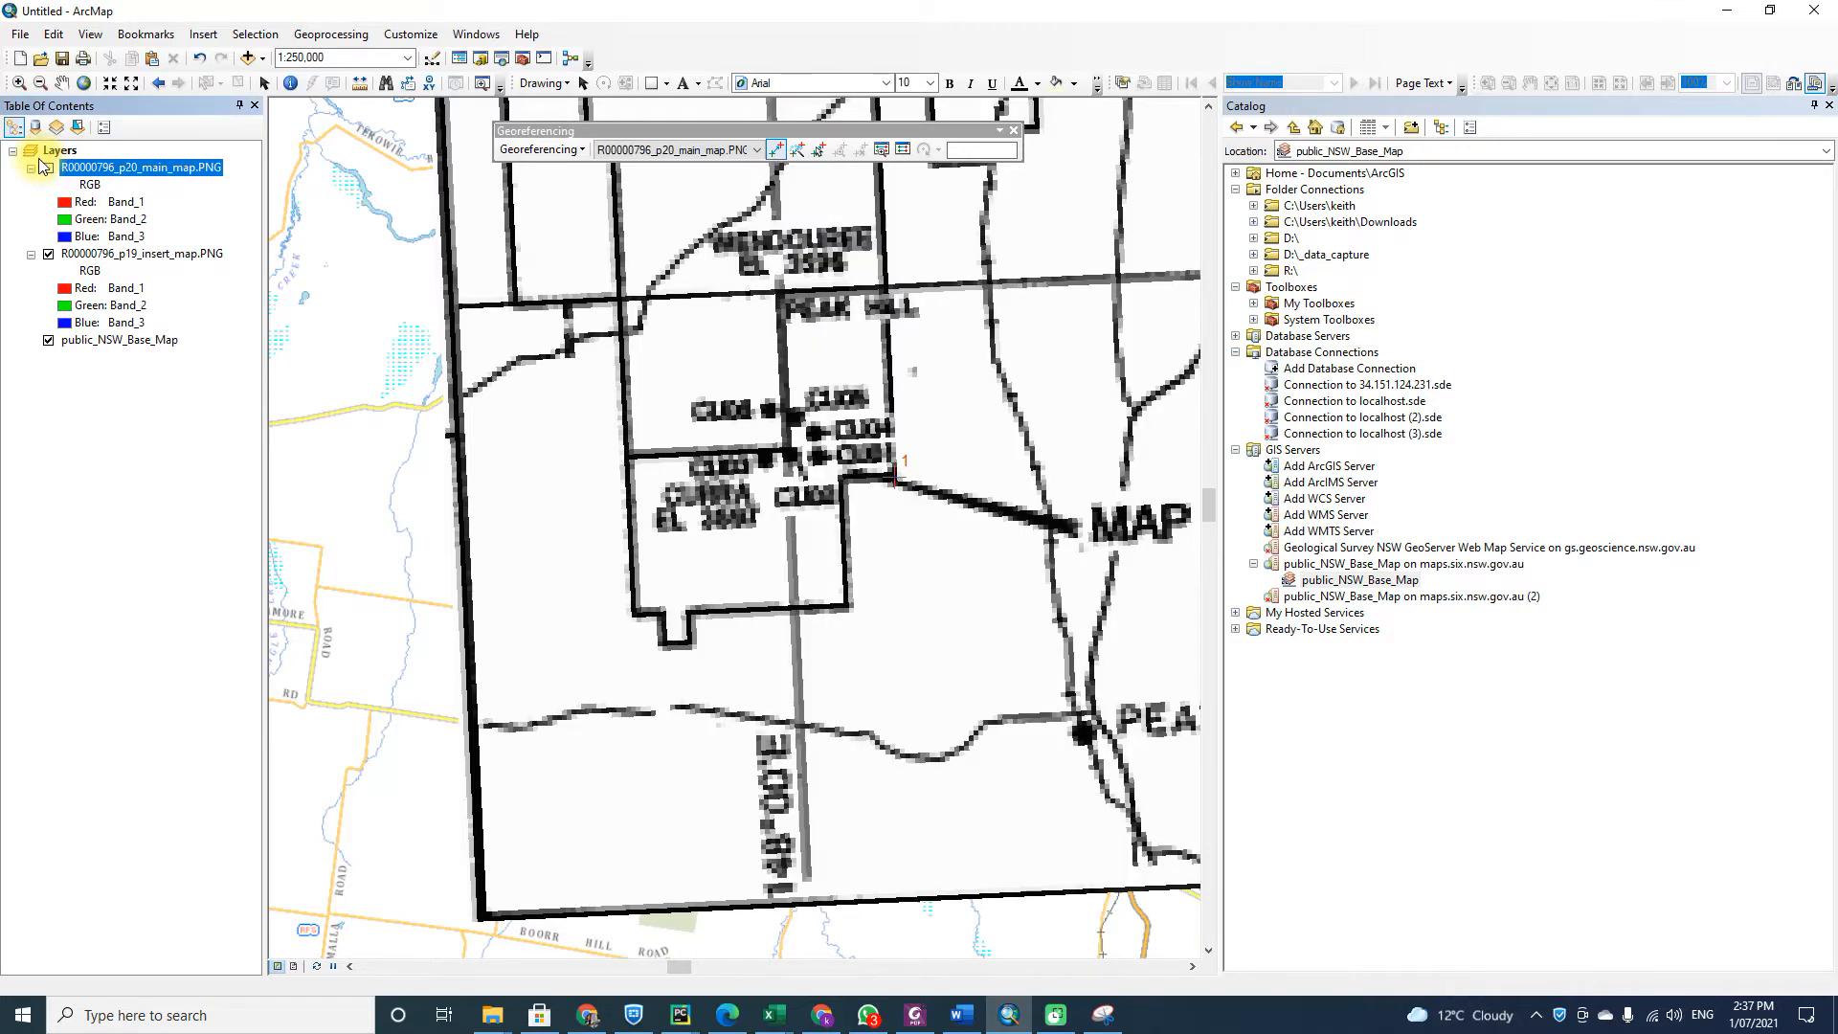
left_click(48, 168)
scroll(794, 517, "down", 2)
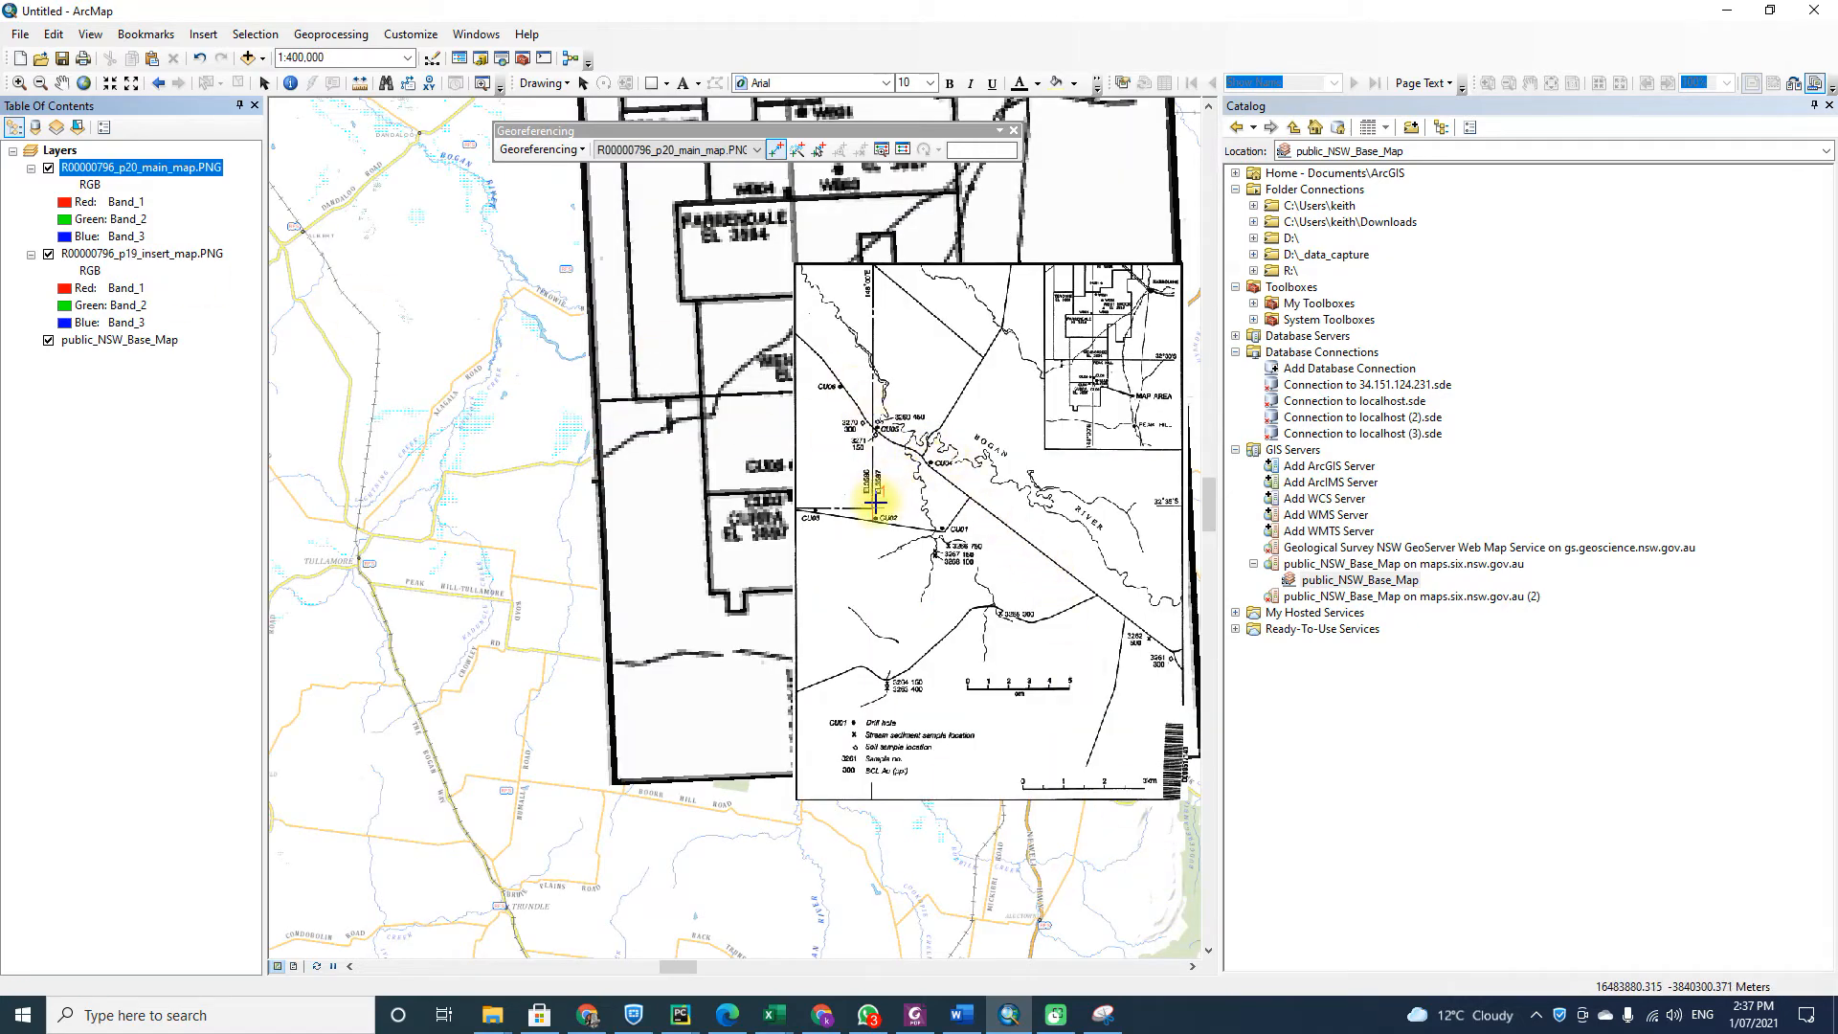
scroll(852, 474, "up", 1)
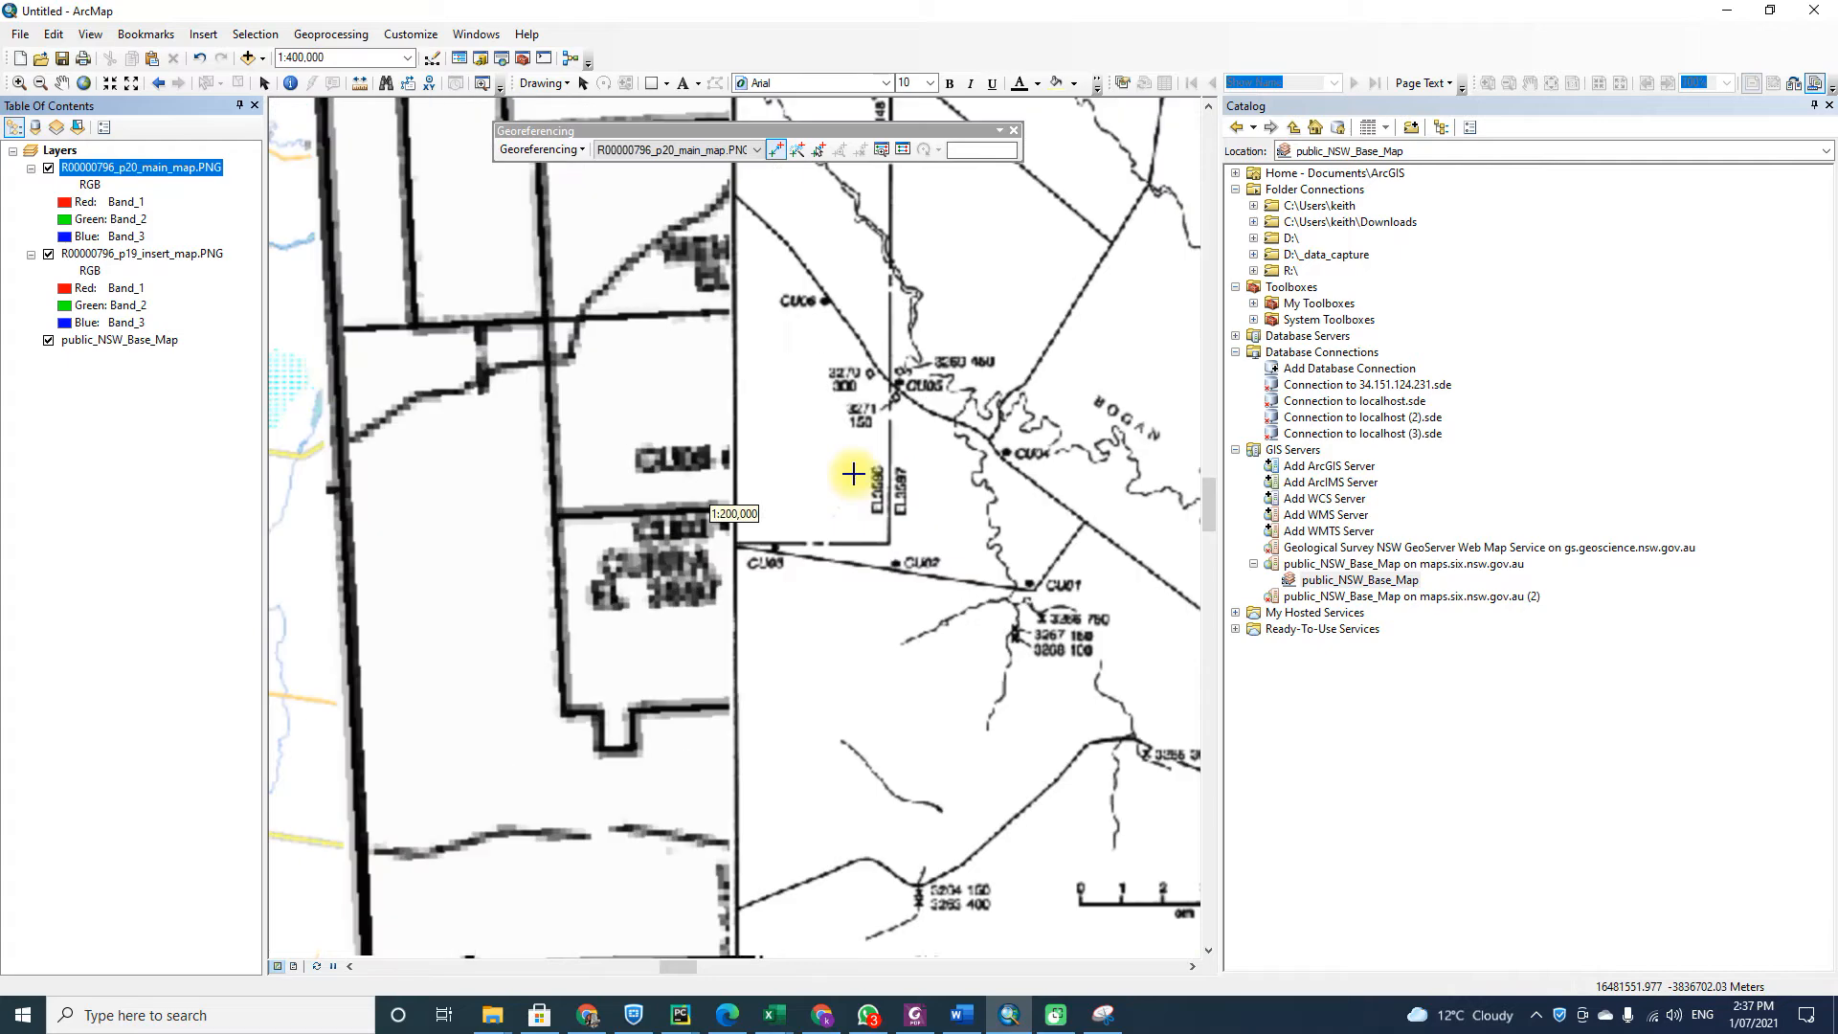
Compare the main map with the inset map around control point 1 by switching the main map layer off and on.
left_click(48, 170)
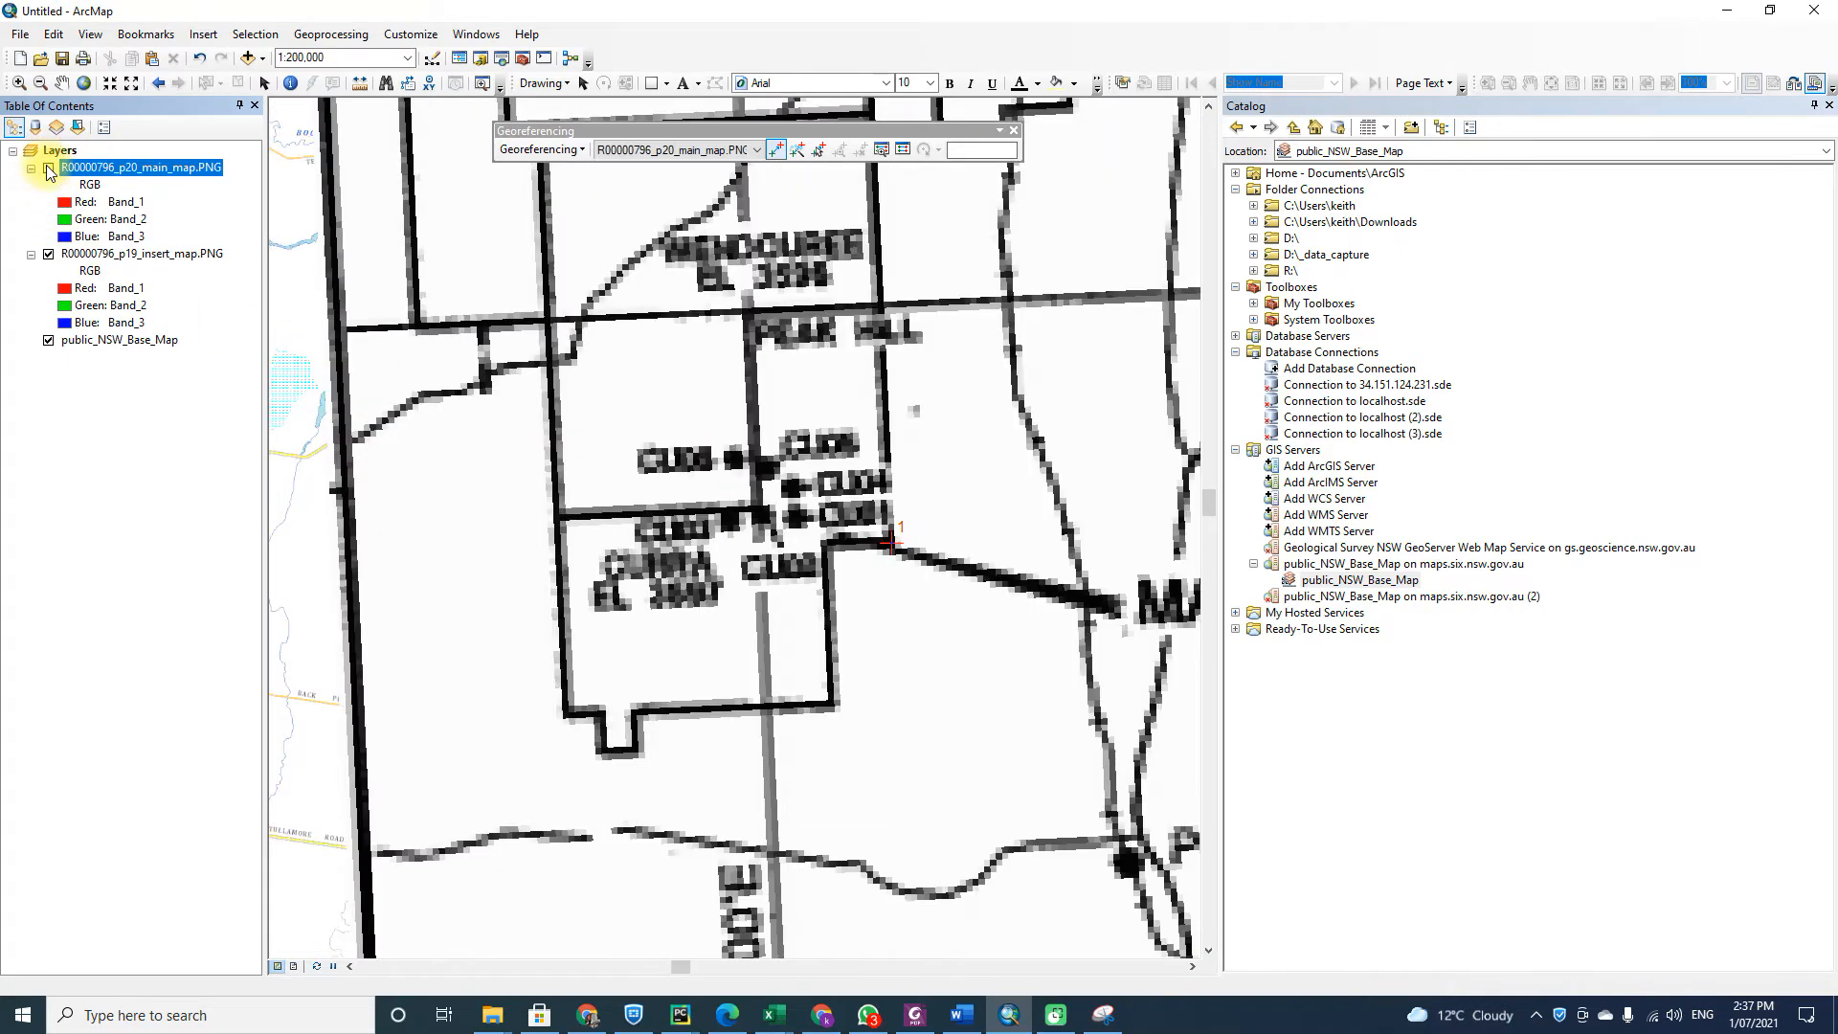
left_click(48, 169)
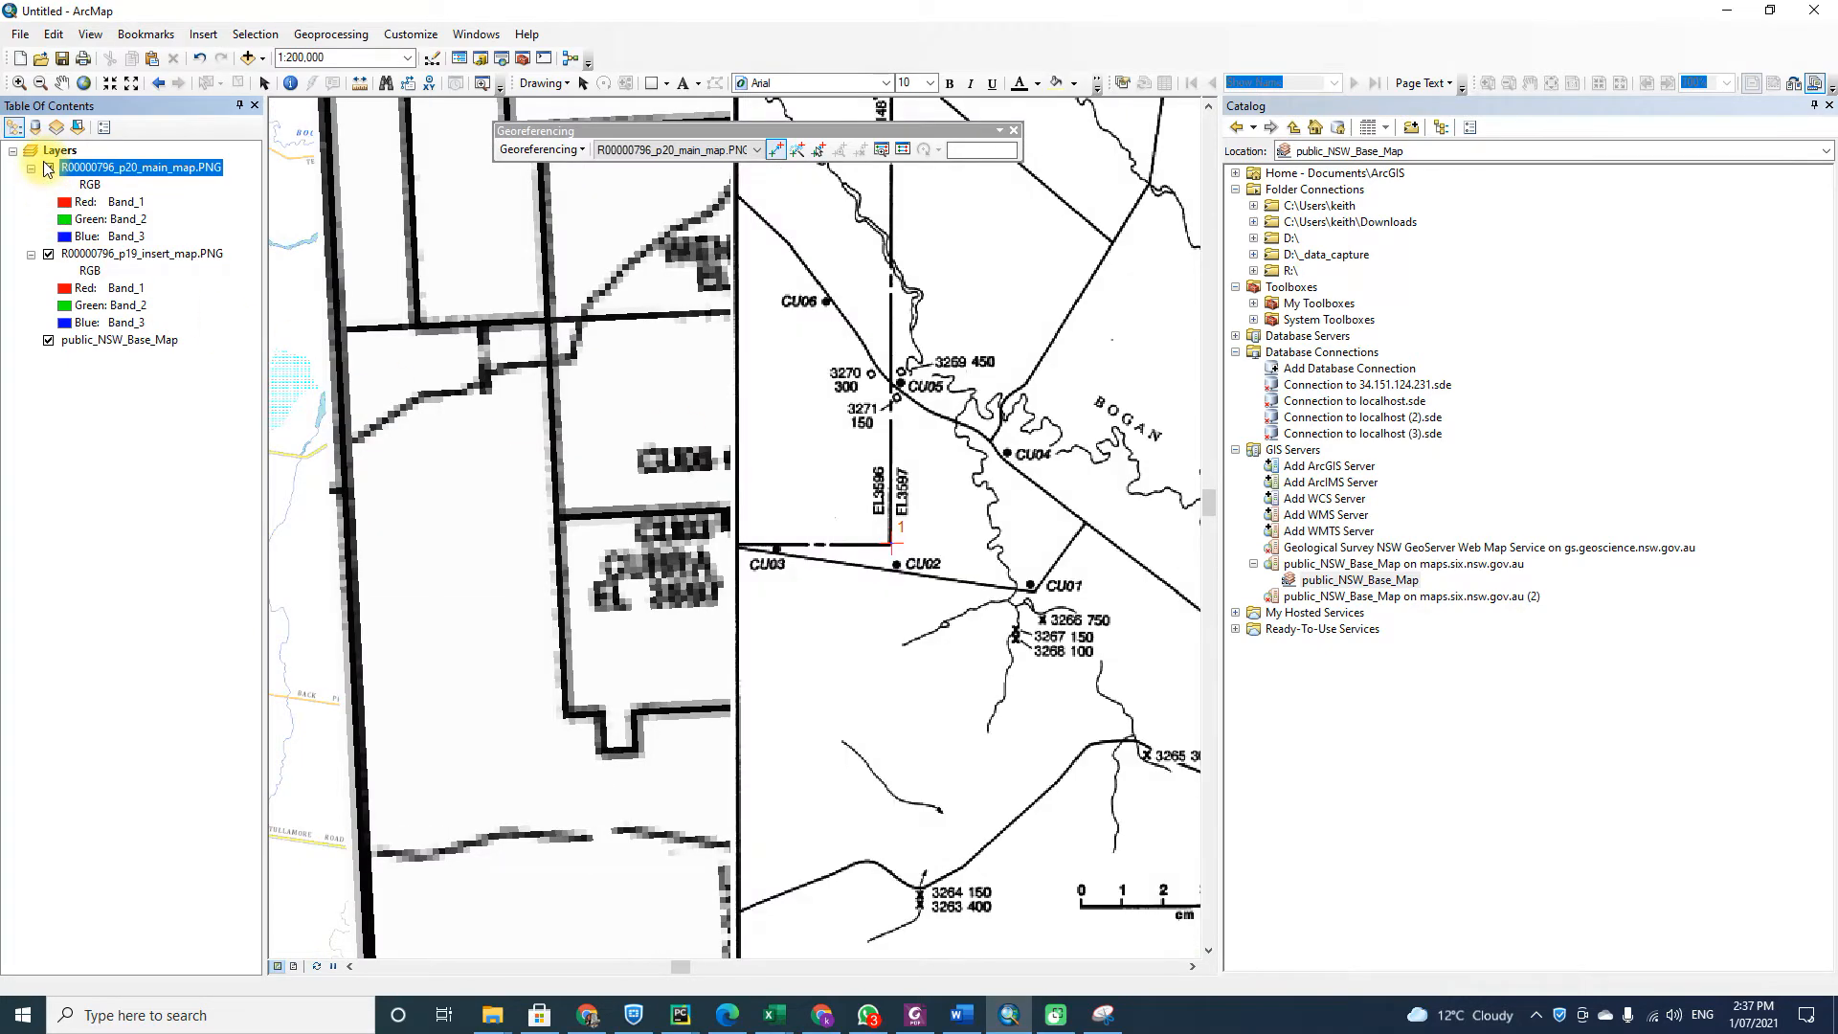
left_click(44, 157)
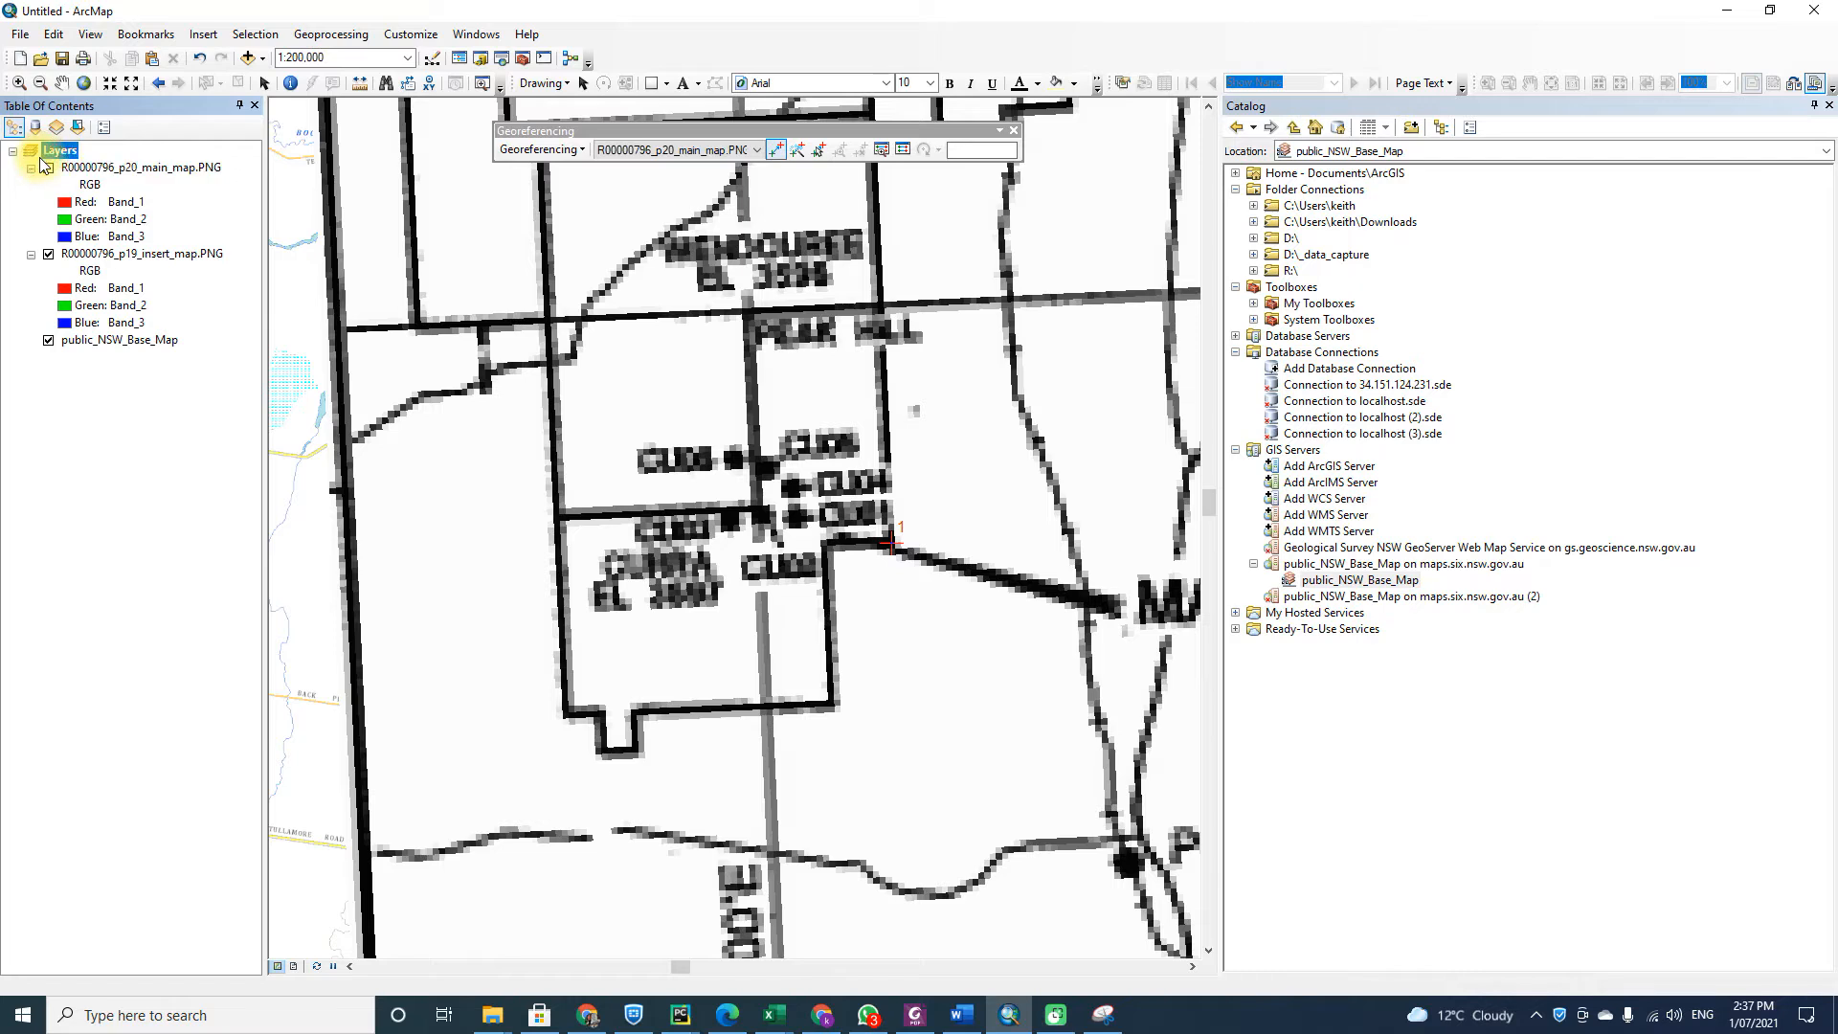
left_click(48, 170)
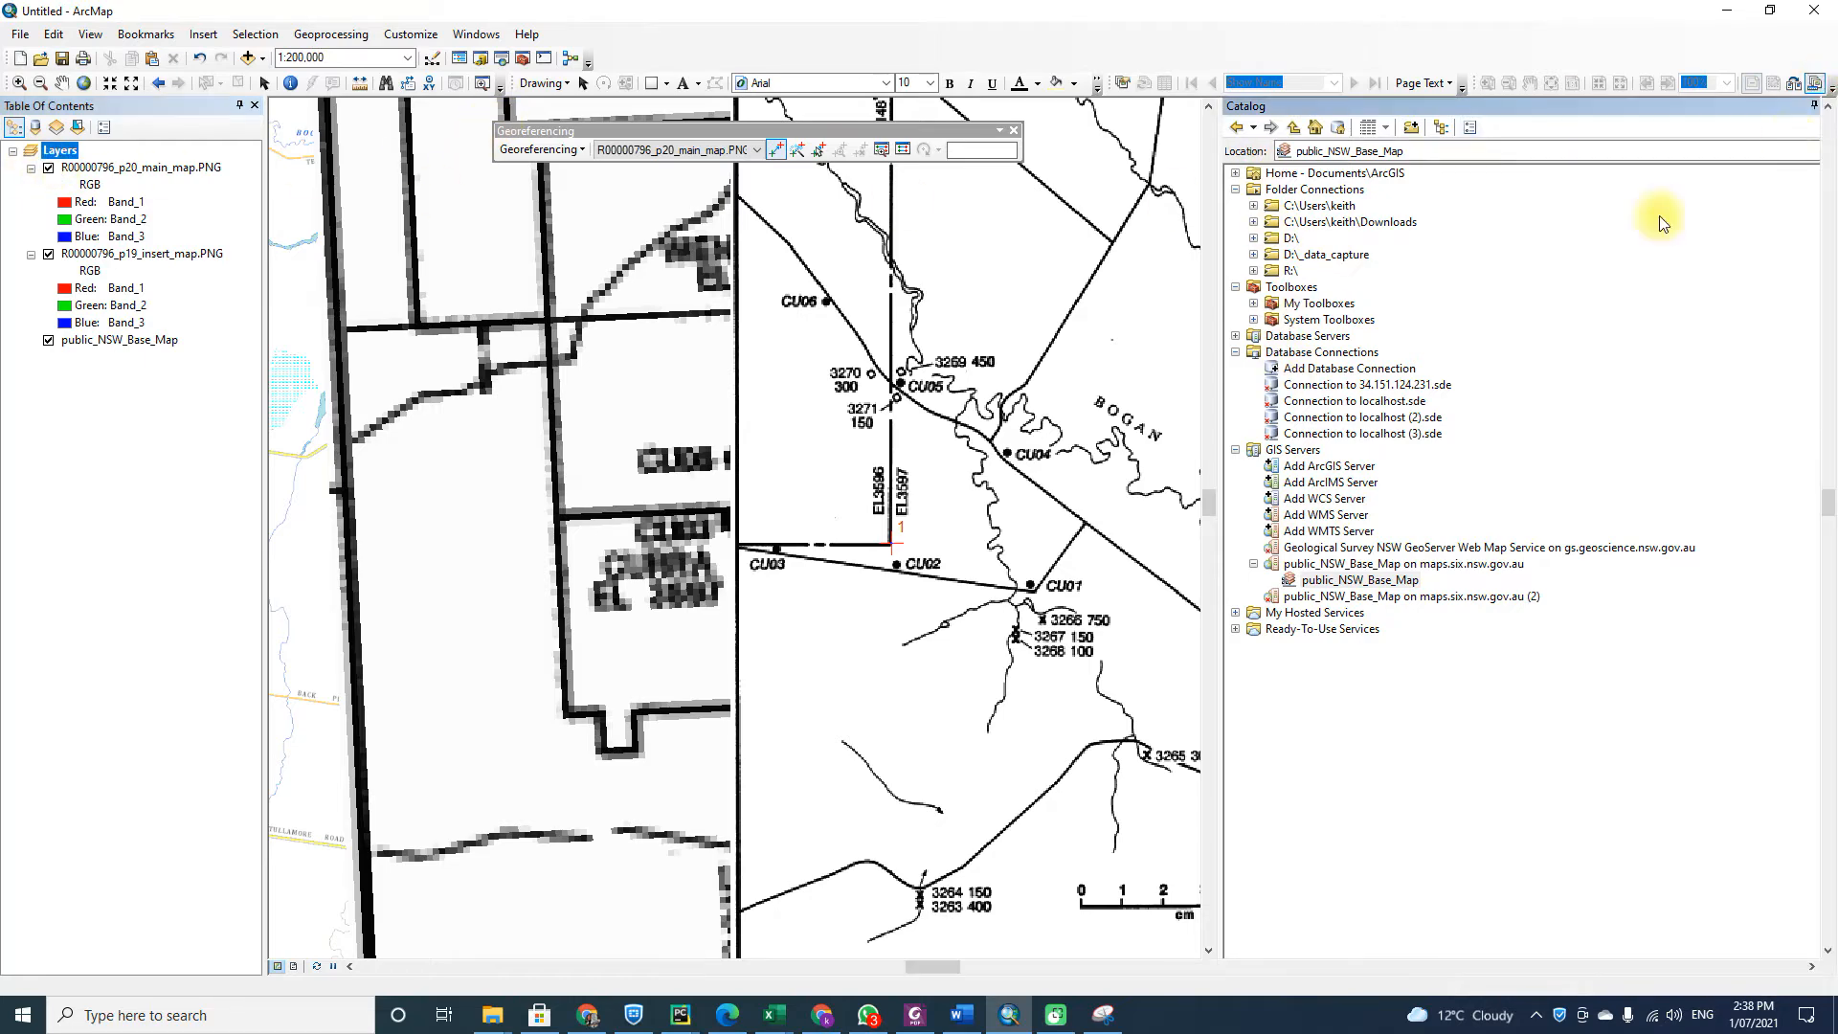
Close the Catalog pane and hide both the main map and inset map layers to expose the NSW base map.
left_click(1831, 105)
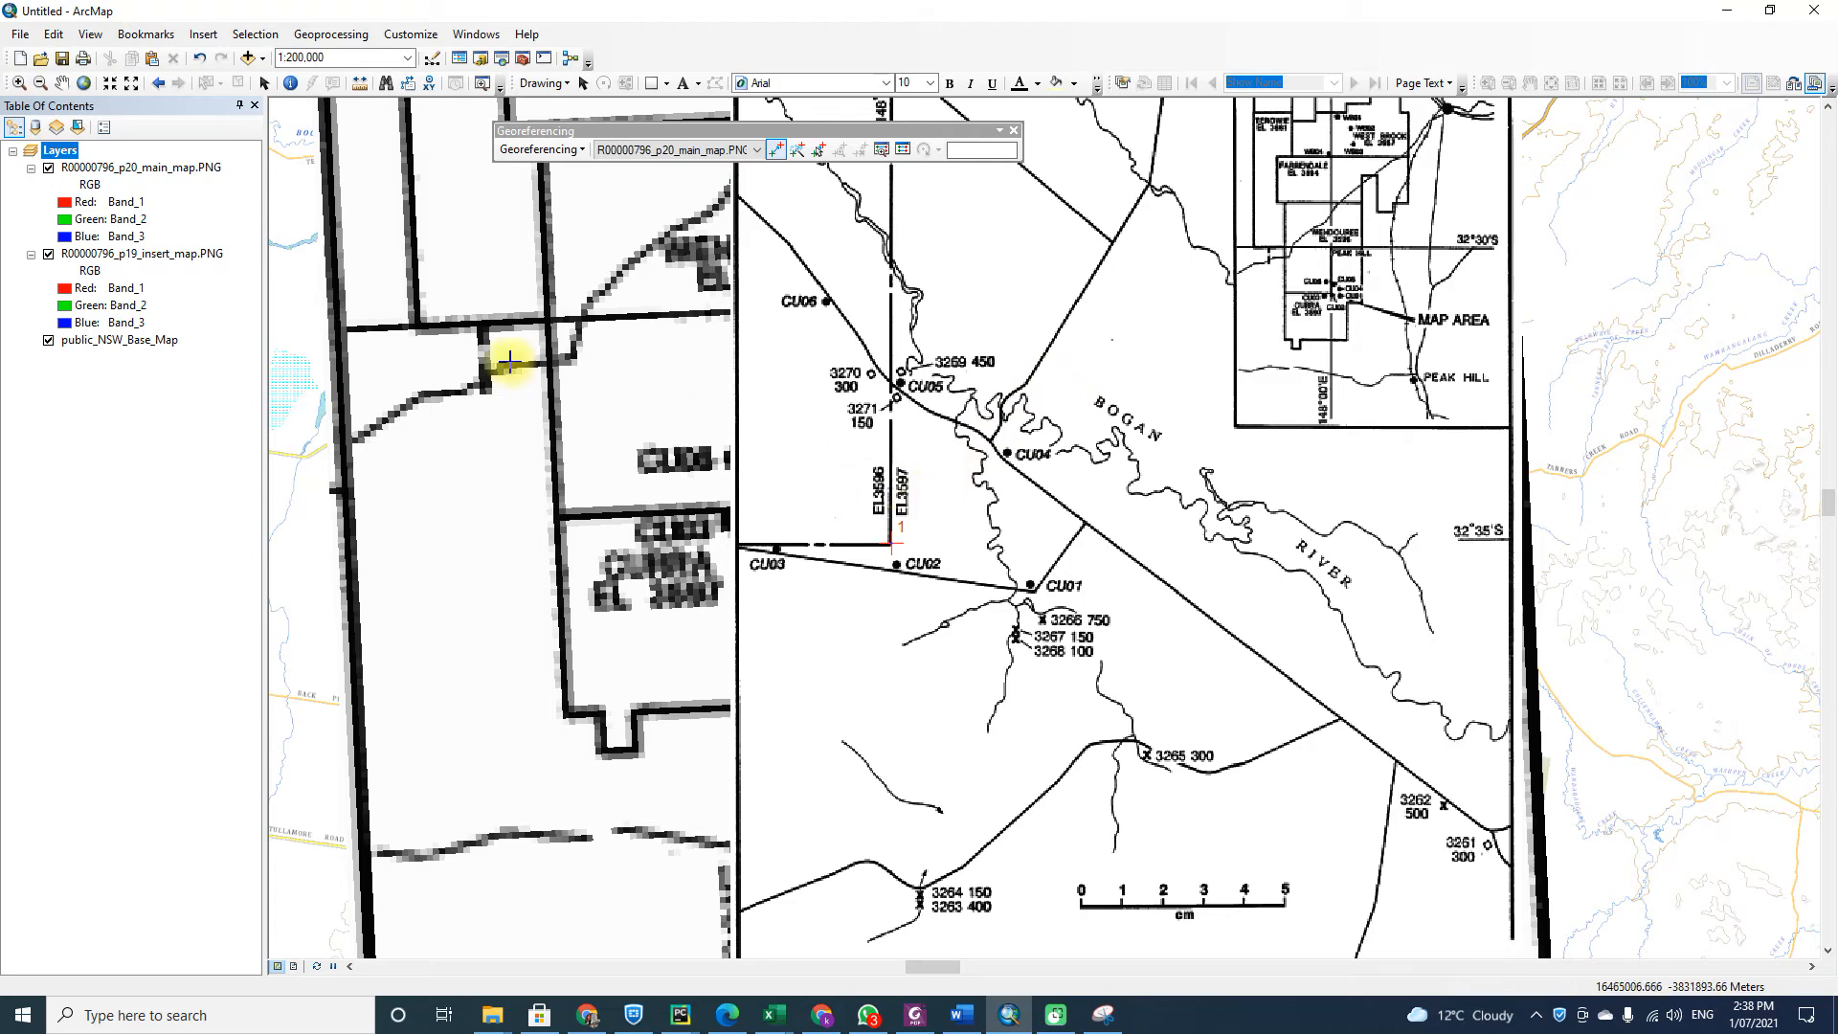
left_click(49, 170)
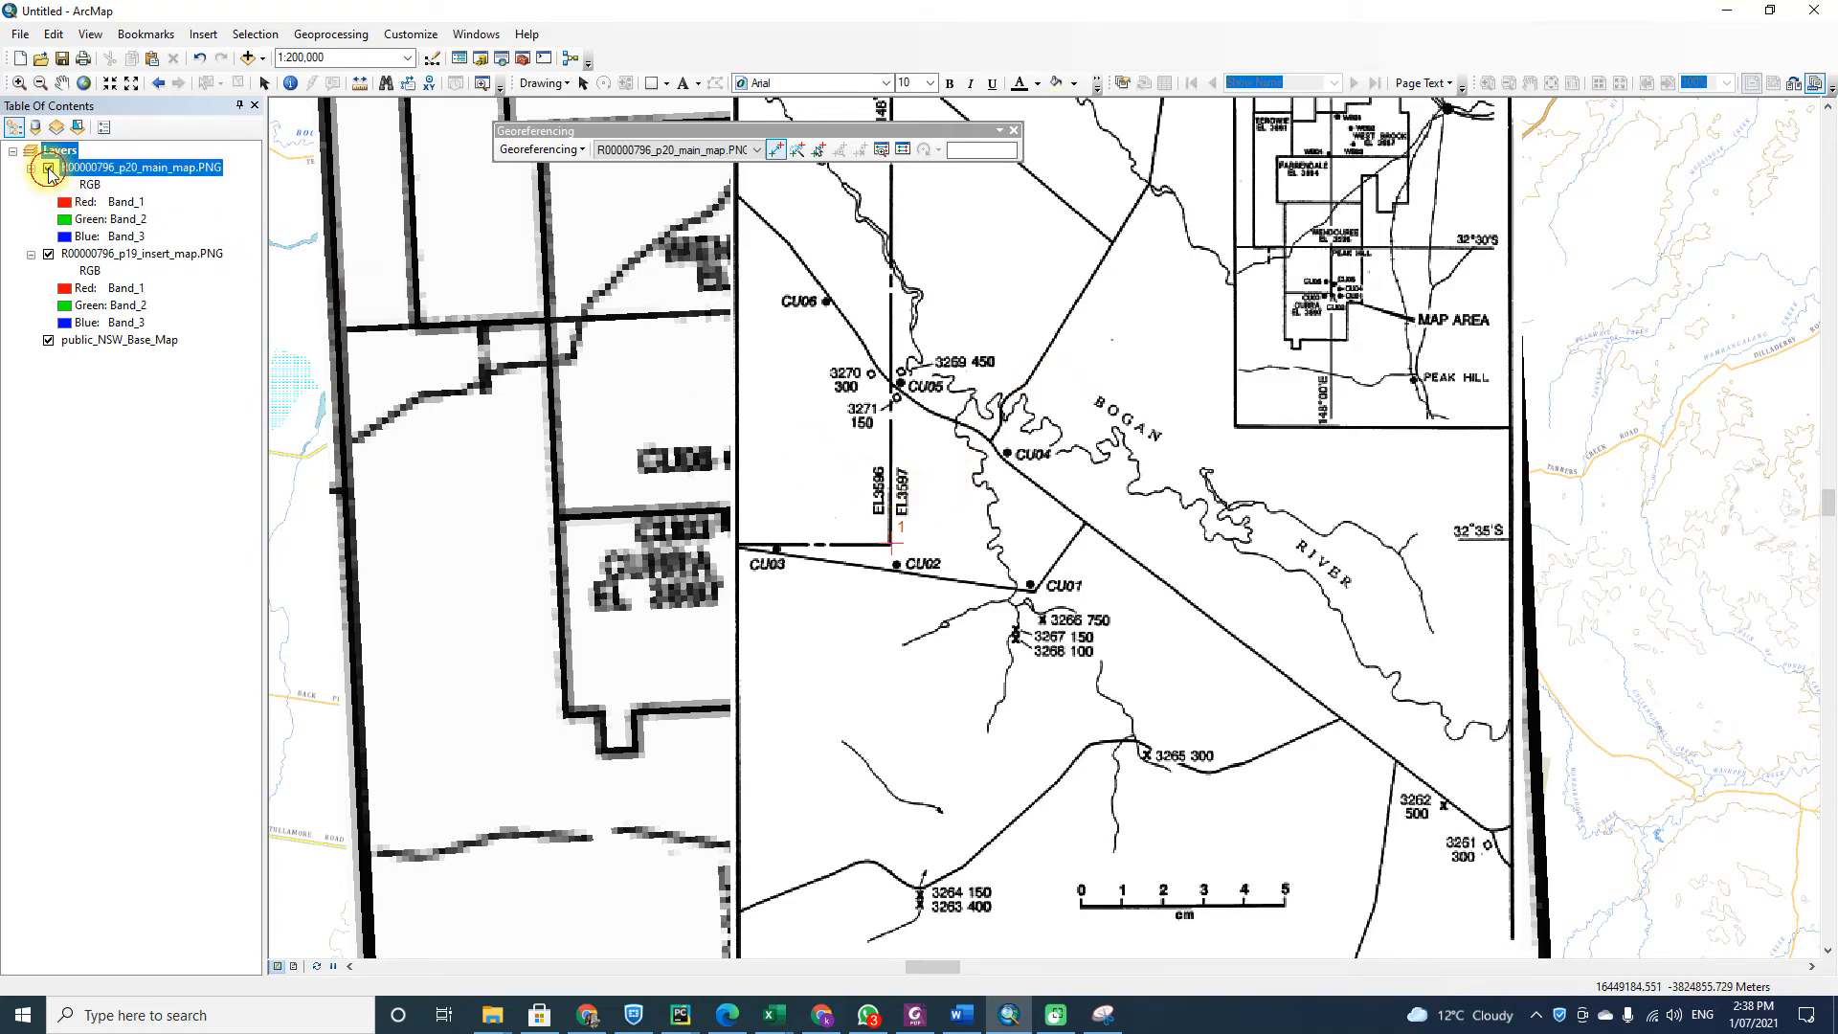
left_click(48, 255)
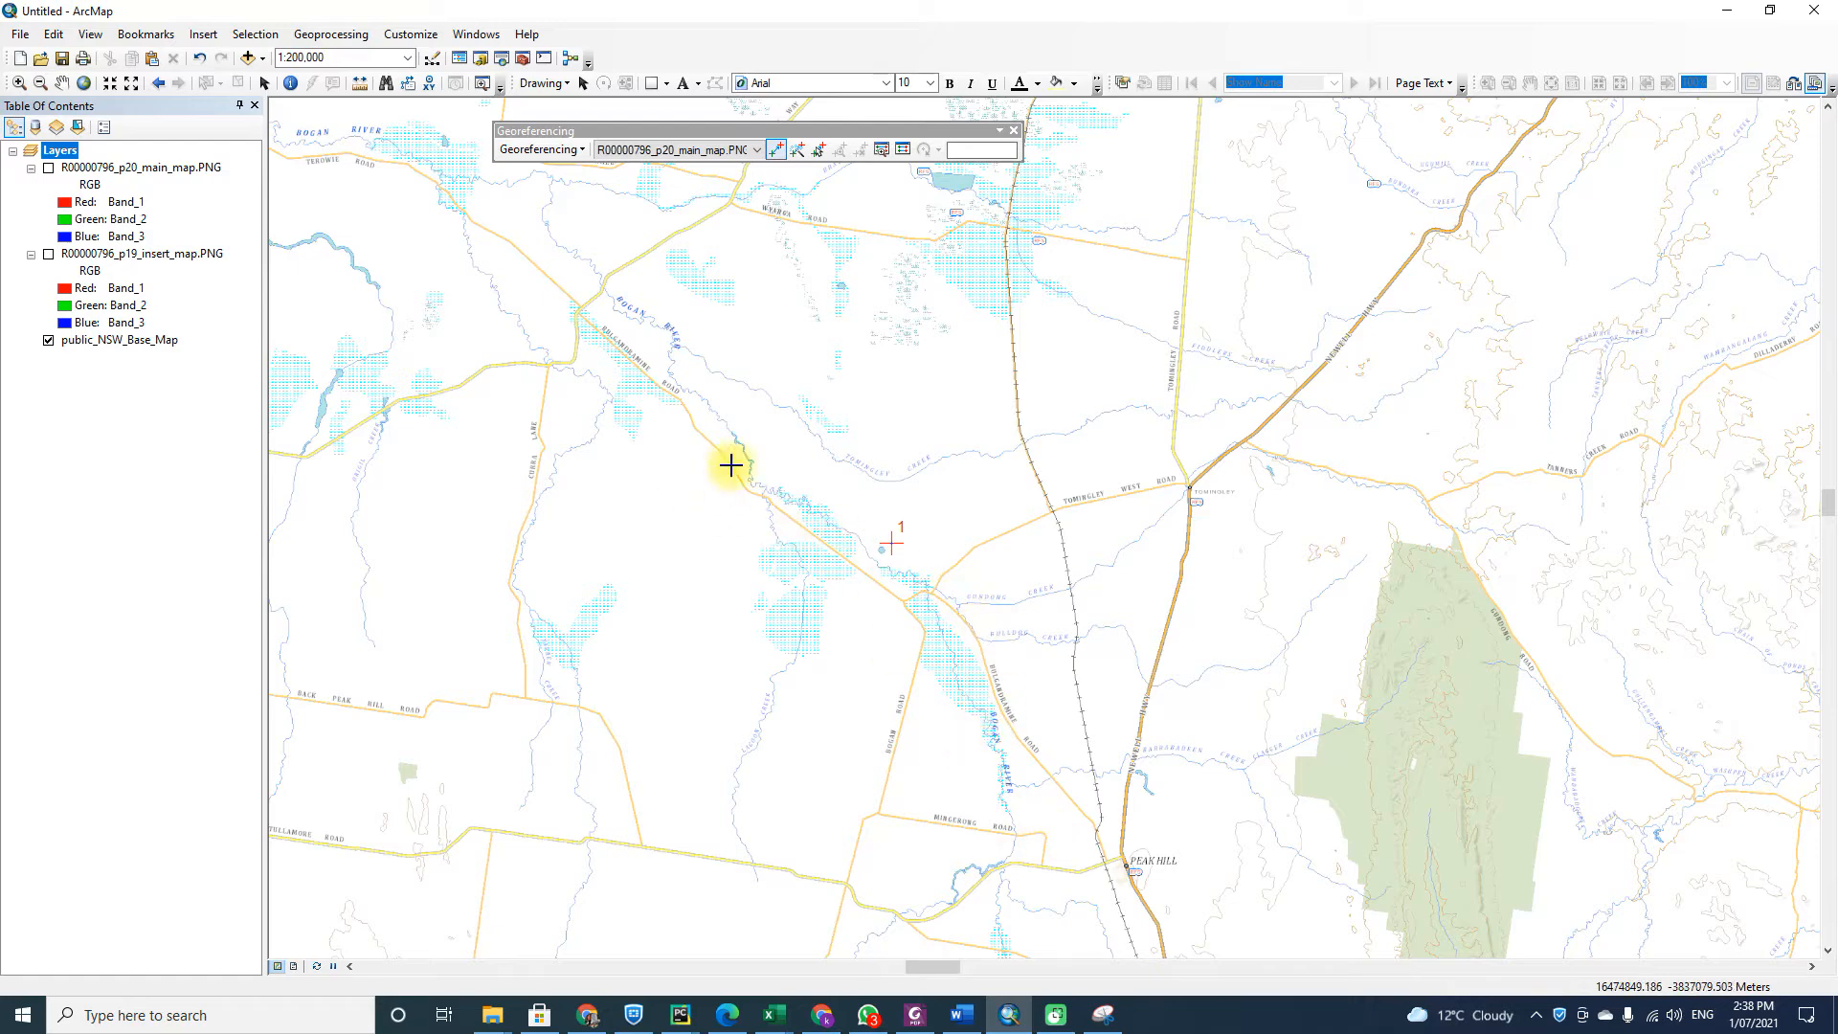
Check the main map's and inset map's position against the base map's roads and river by toggling their layers.
left_click(49, 170)
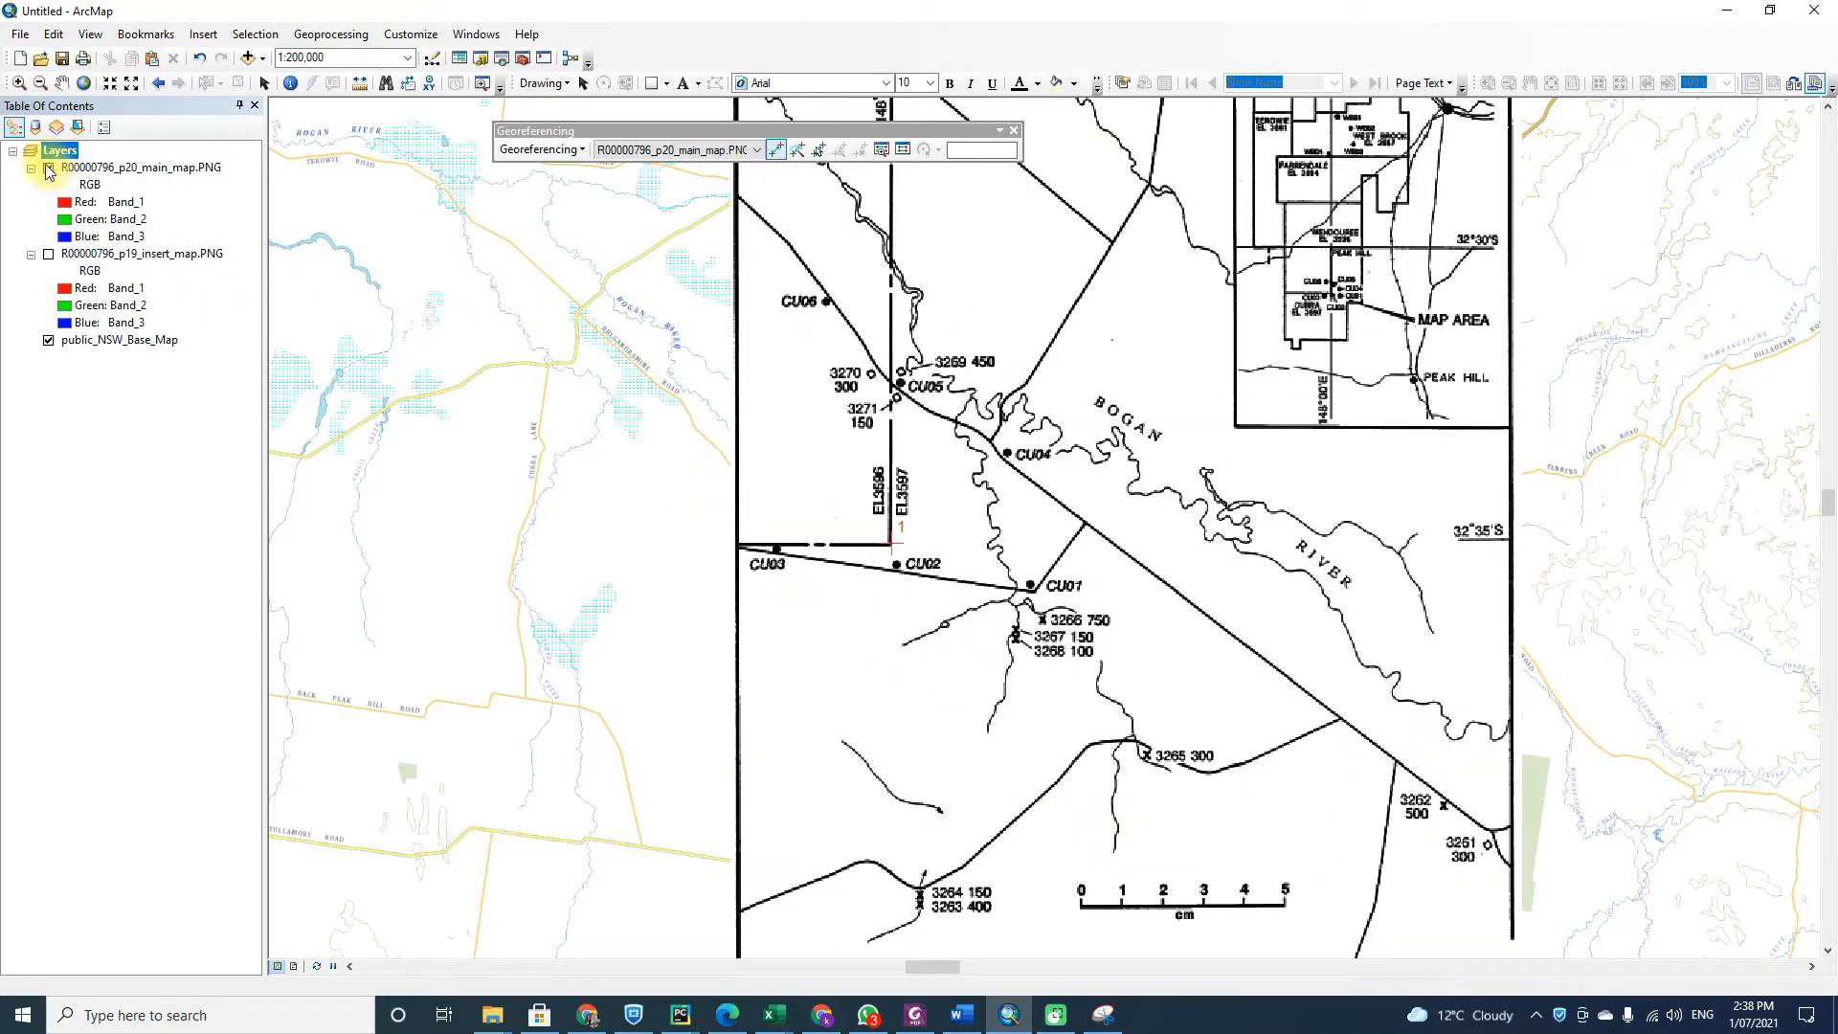
left_click(49, 170)
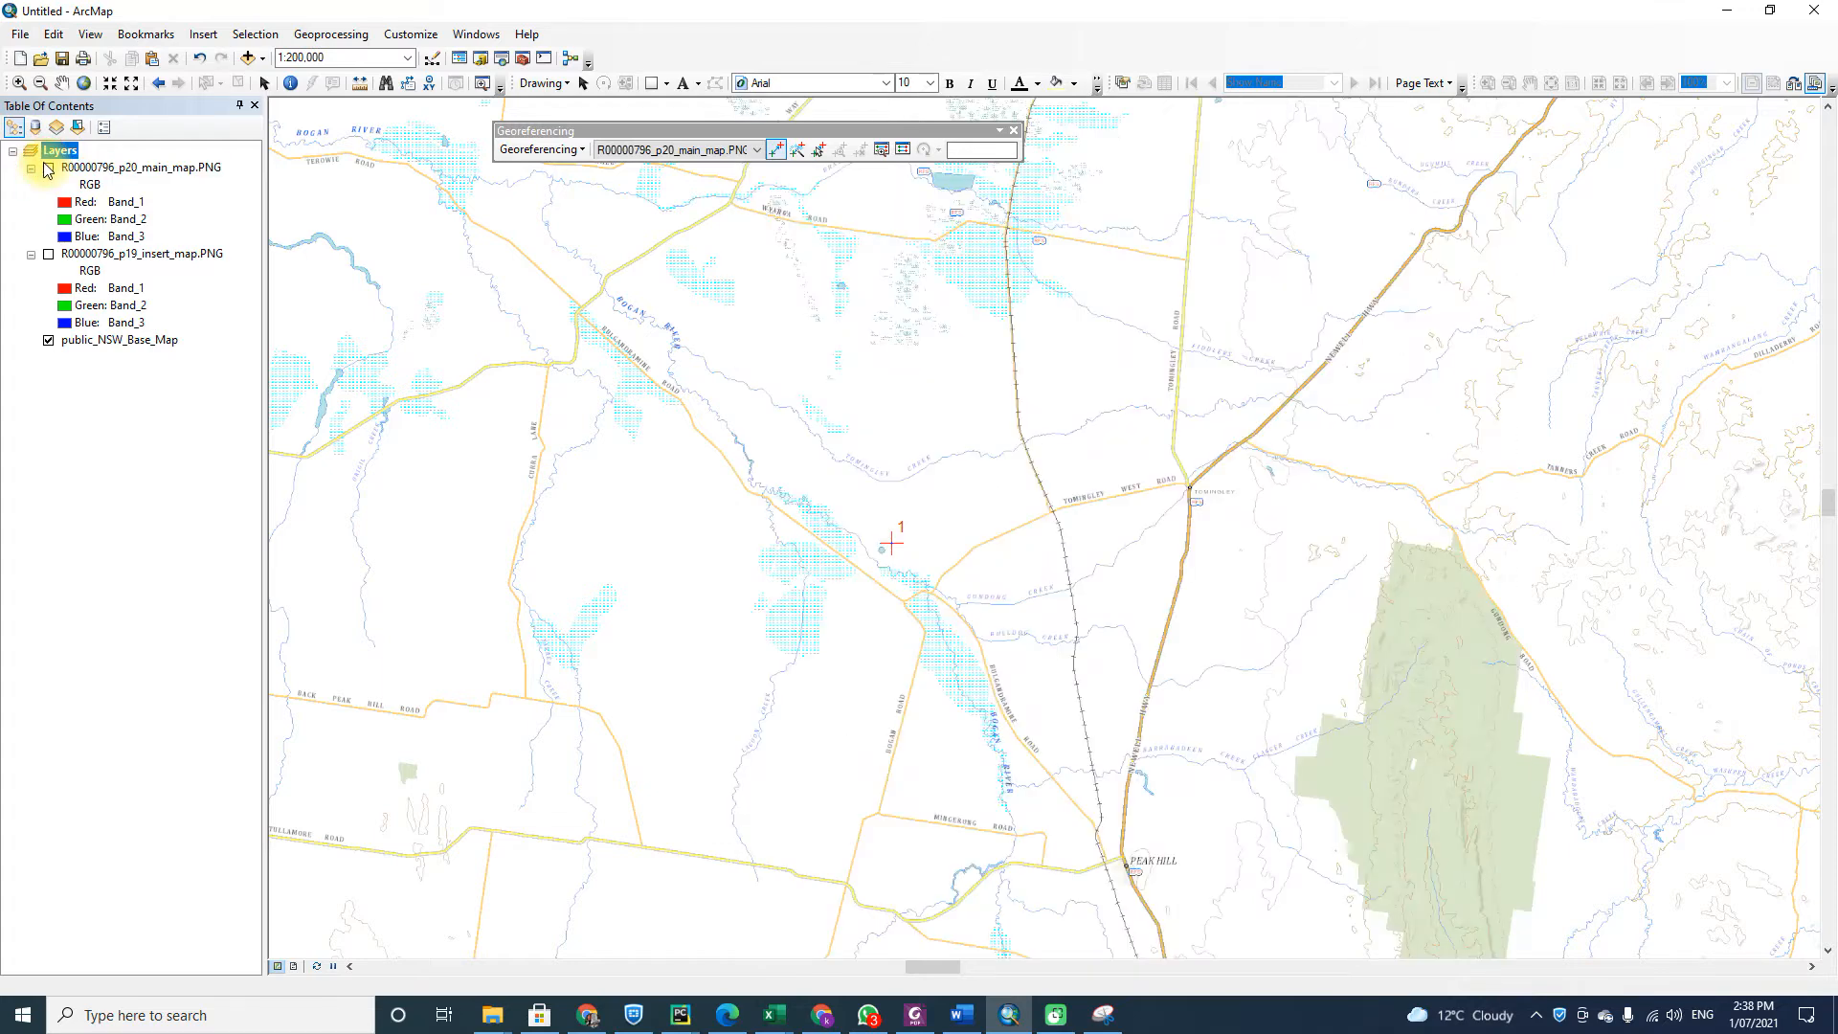
left_click(49, 170)
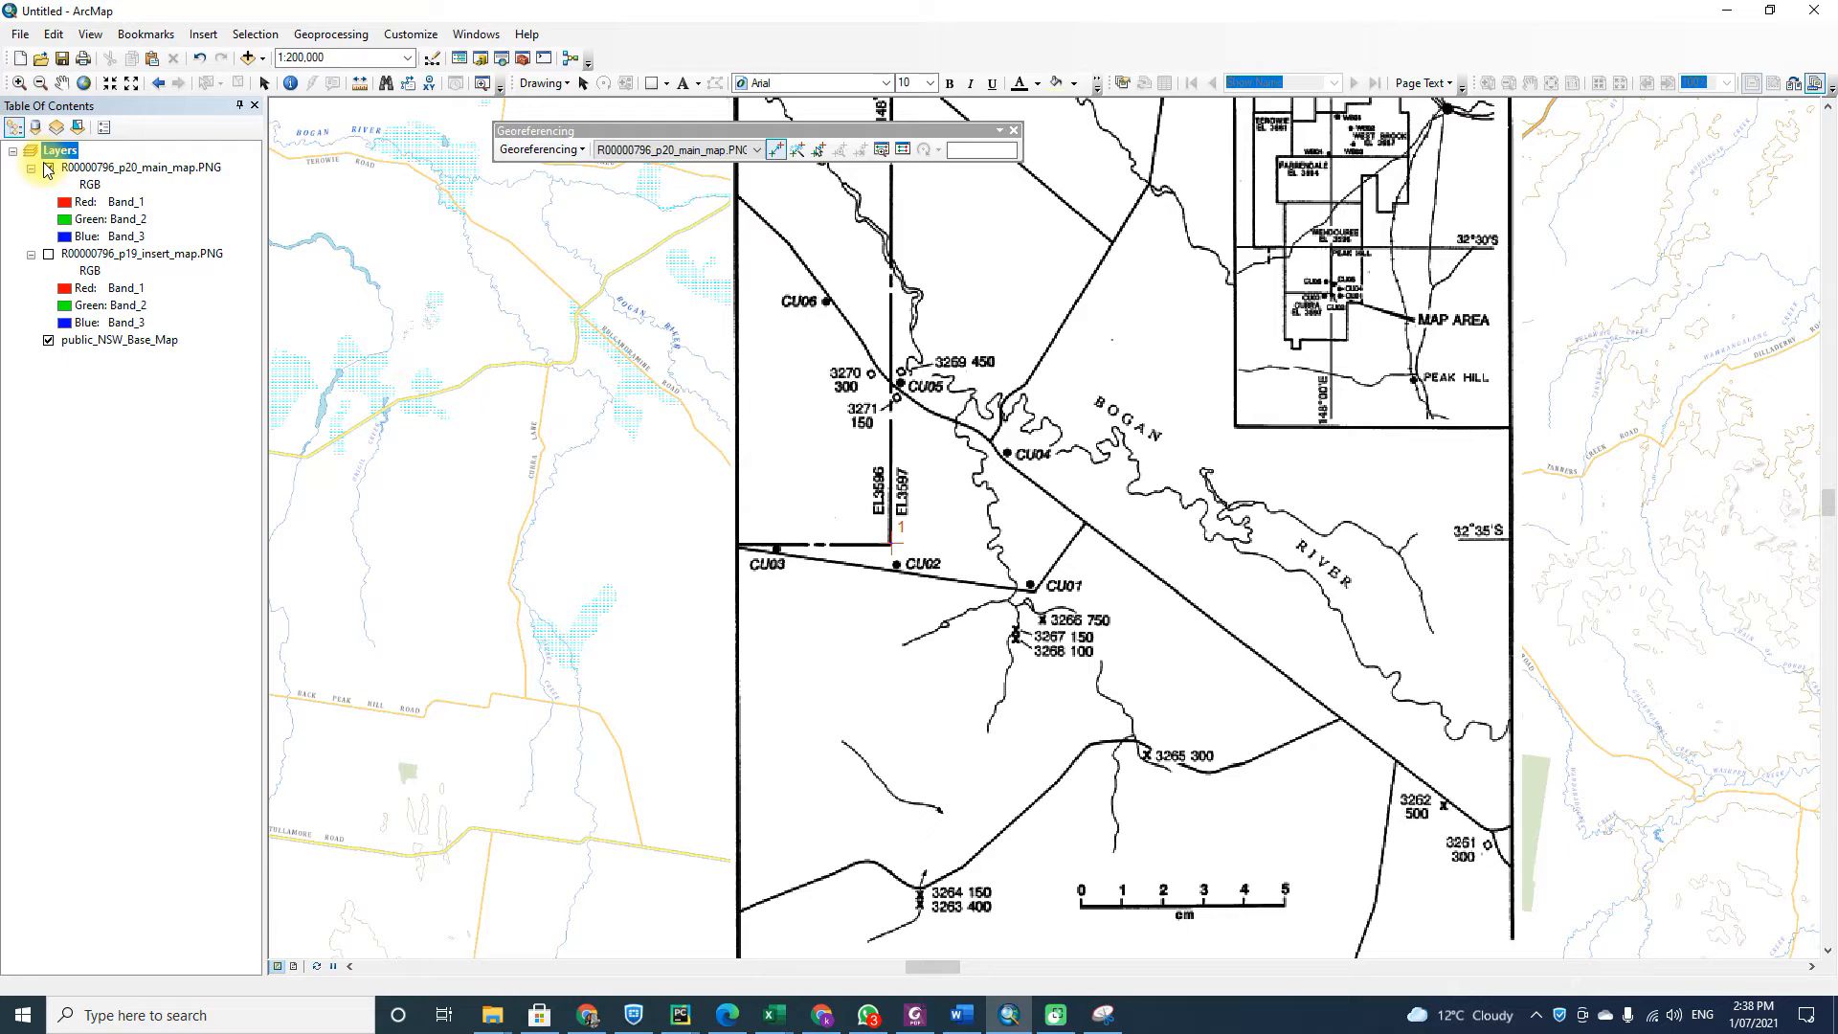
left_click(48, 170)
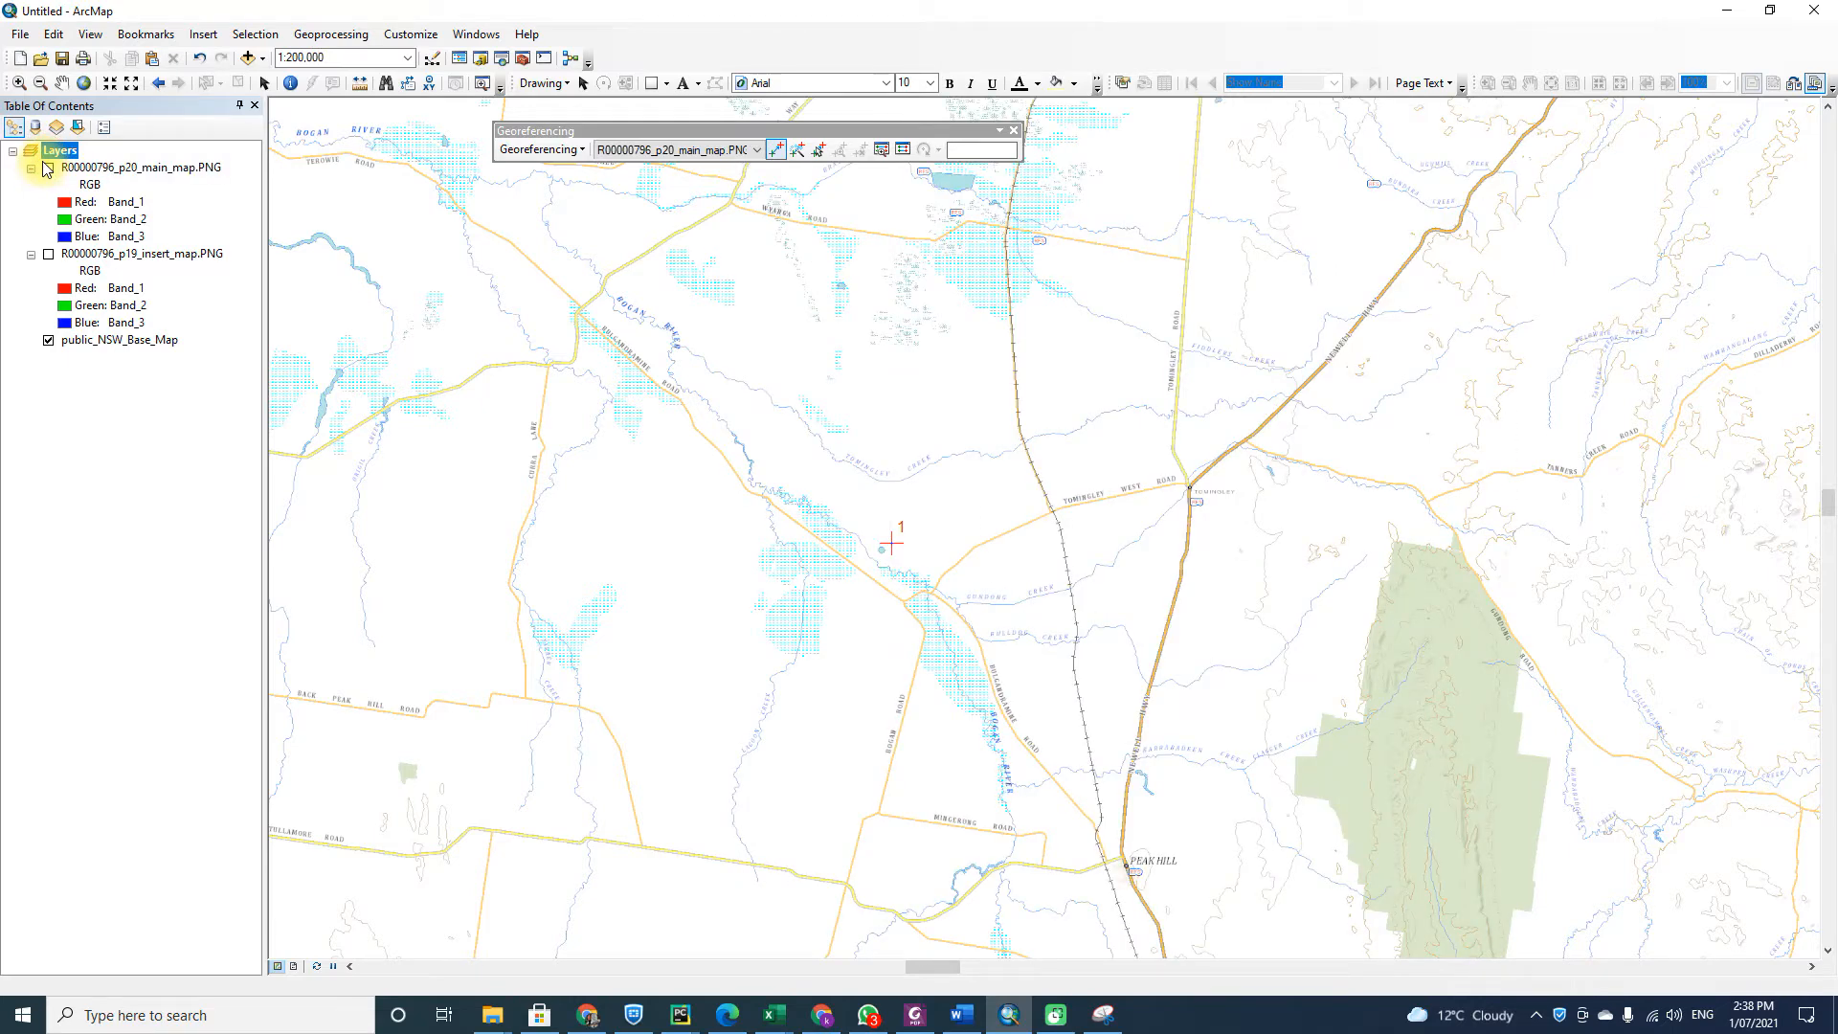
left_click(49, 256)
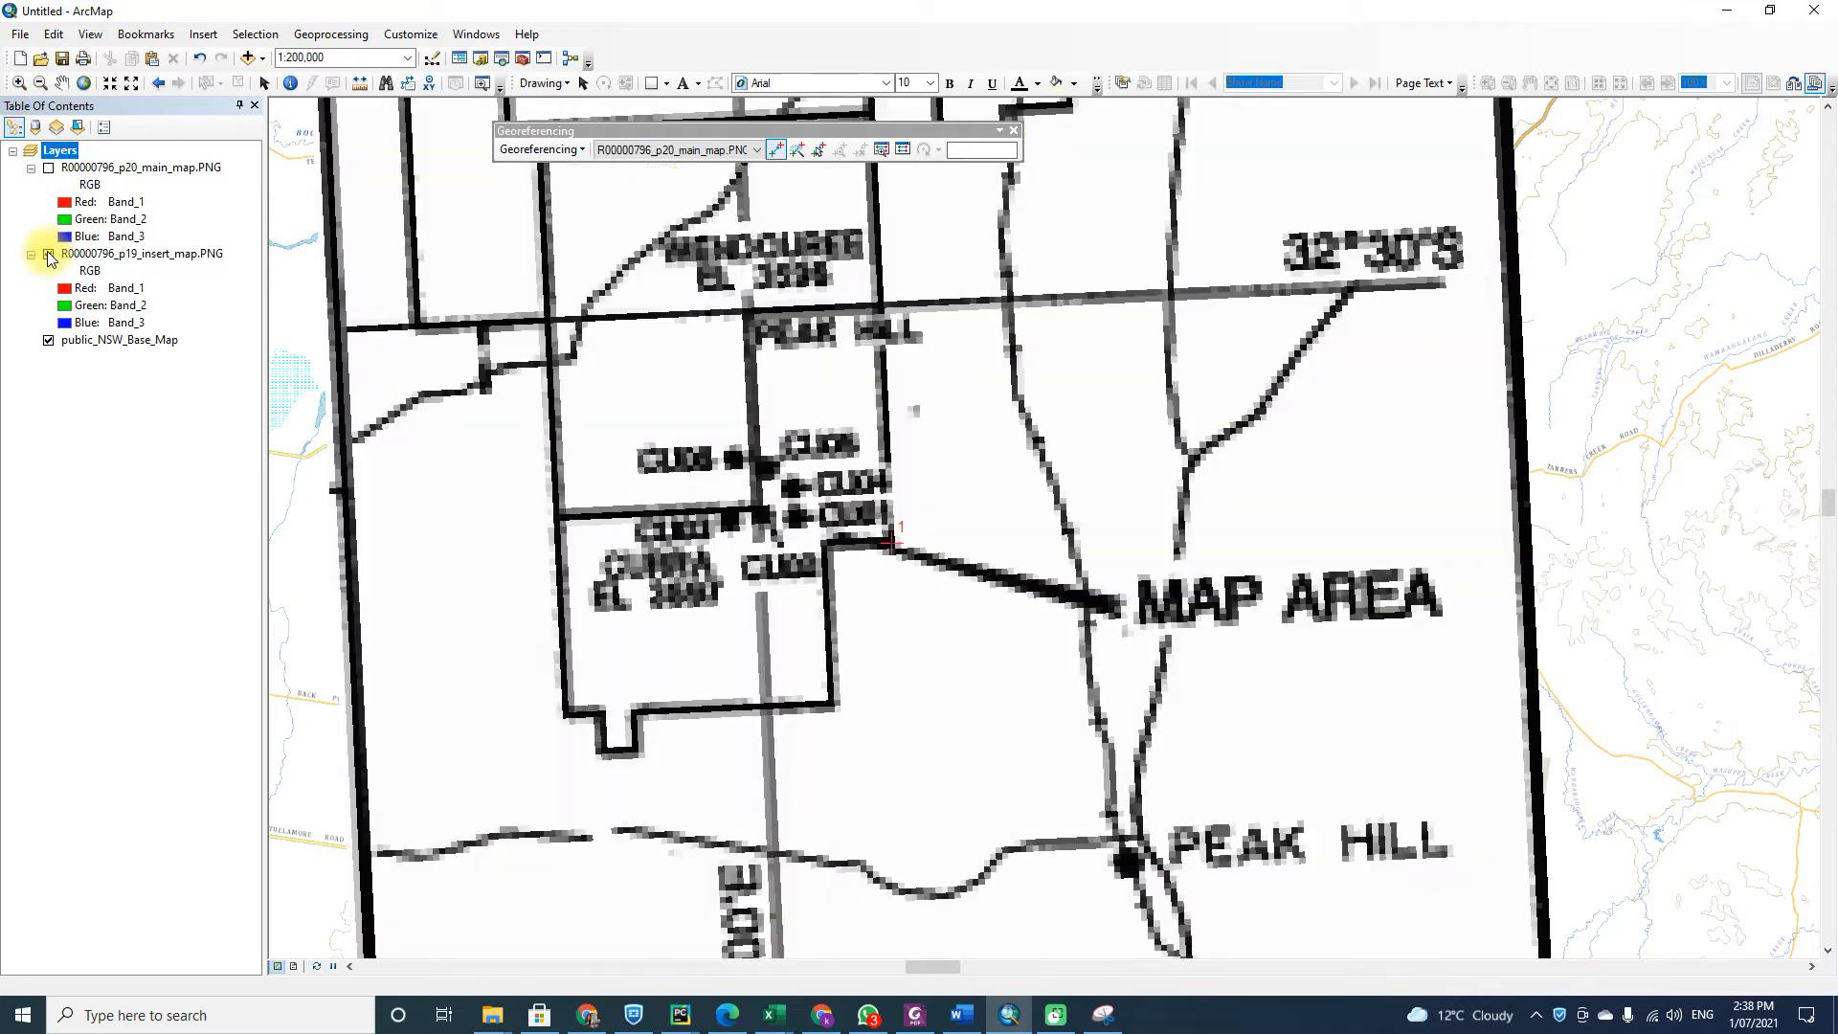
left_click(49, 256)
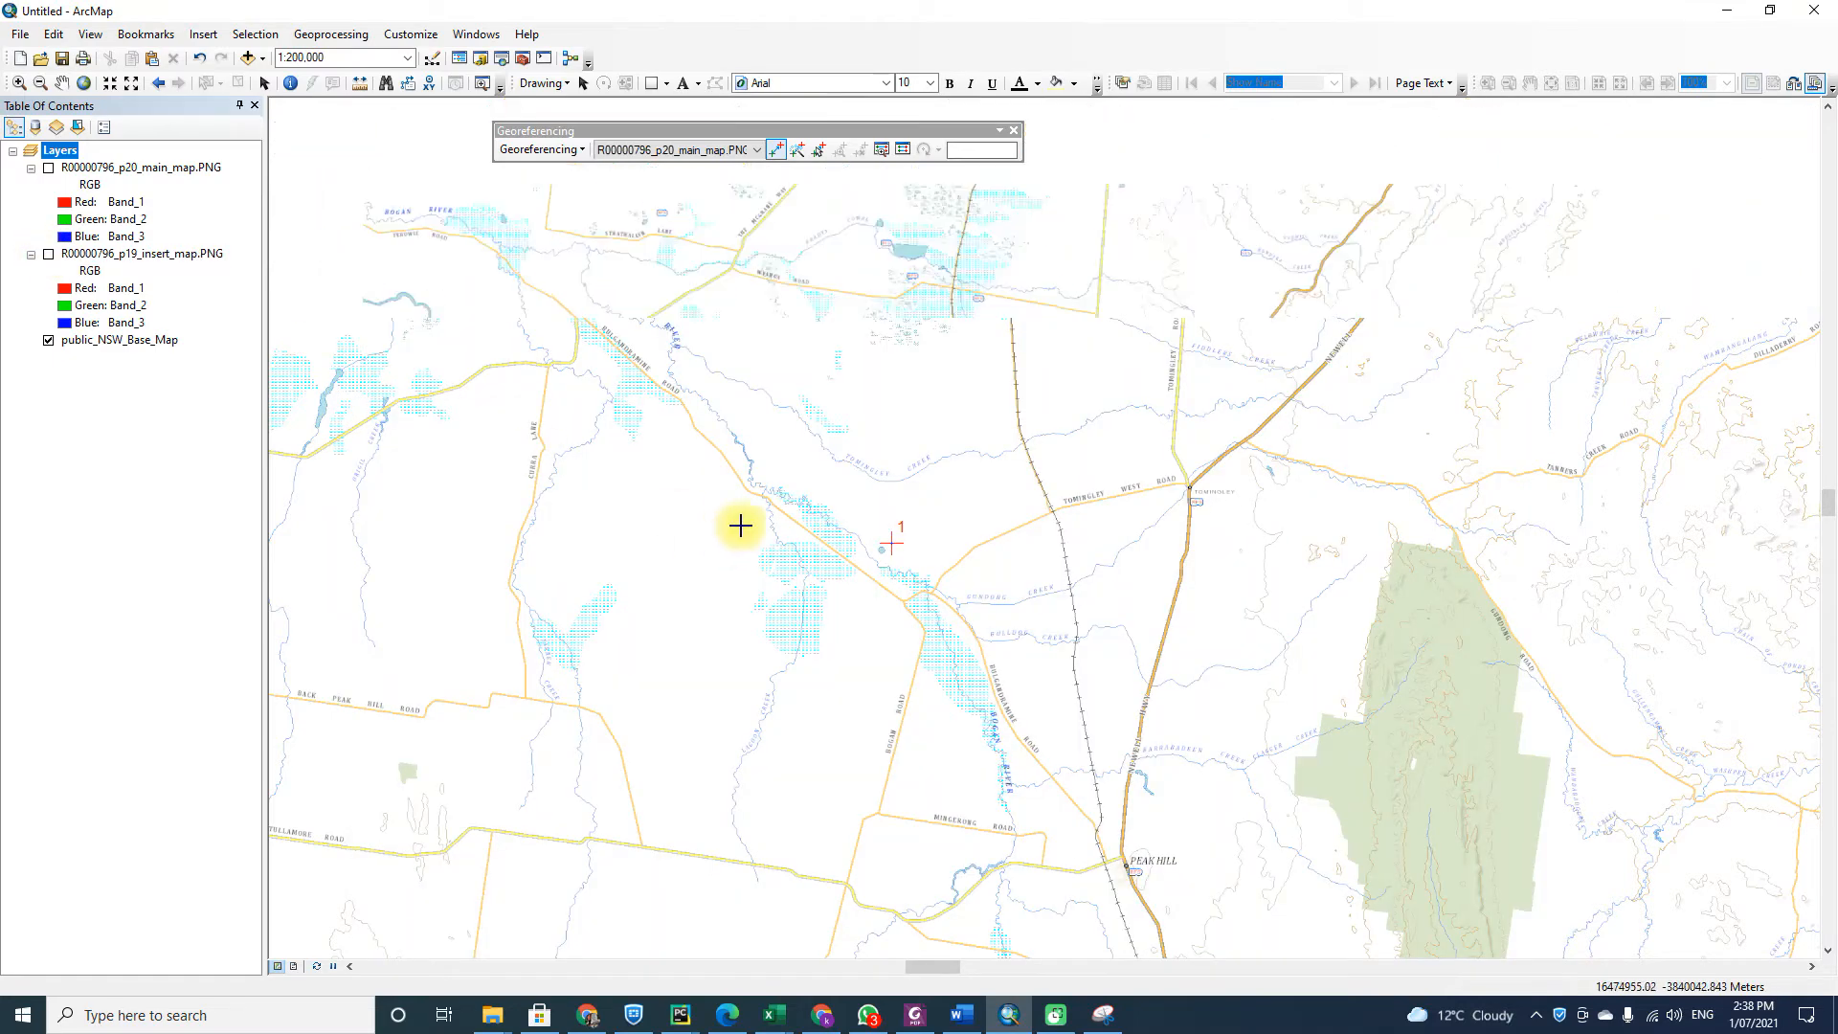
Compare the main map's roads and Bogan River bends with the base map at 1:100,000 by toggling the main map layer.
scroll(738, 525, "up", 3)
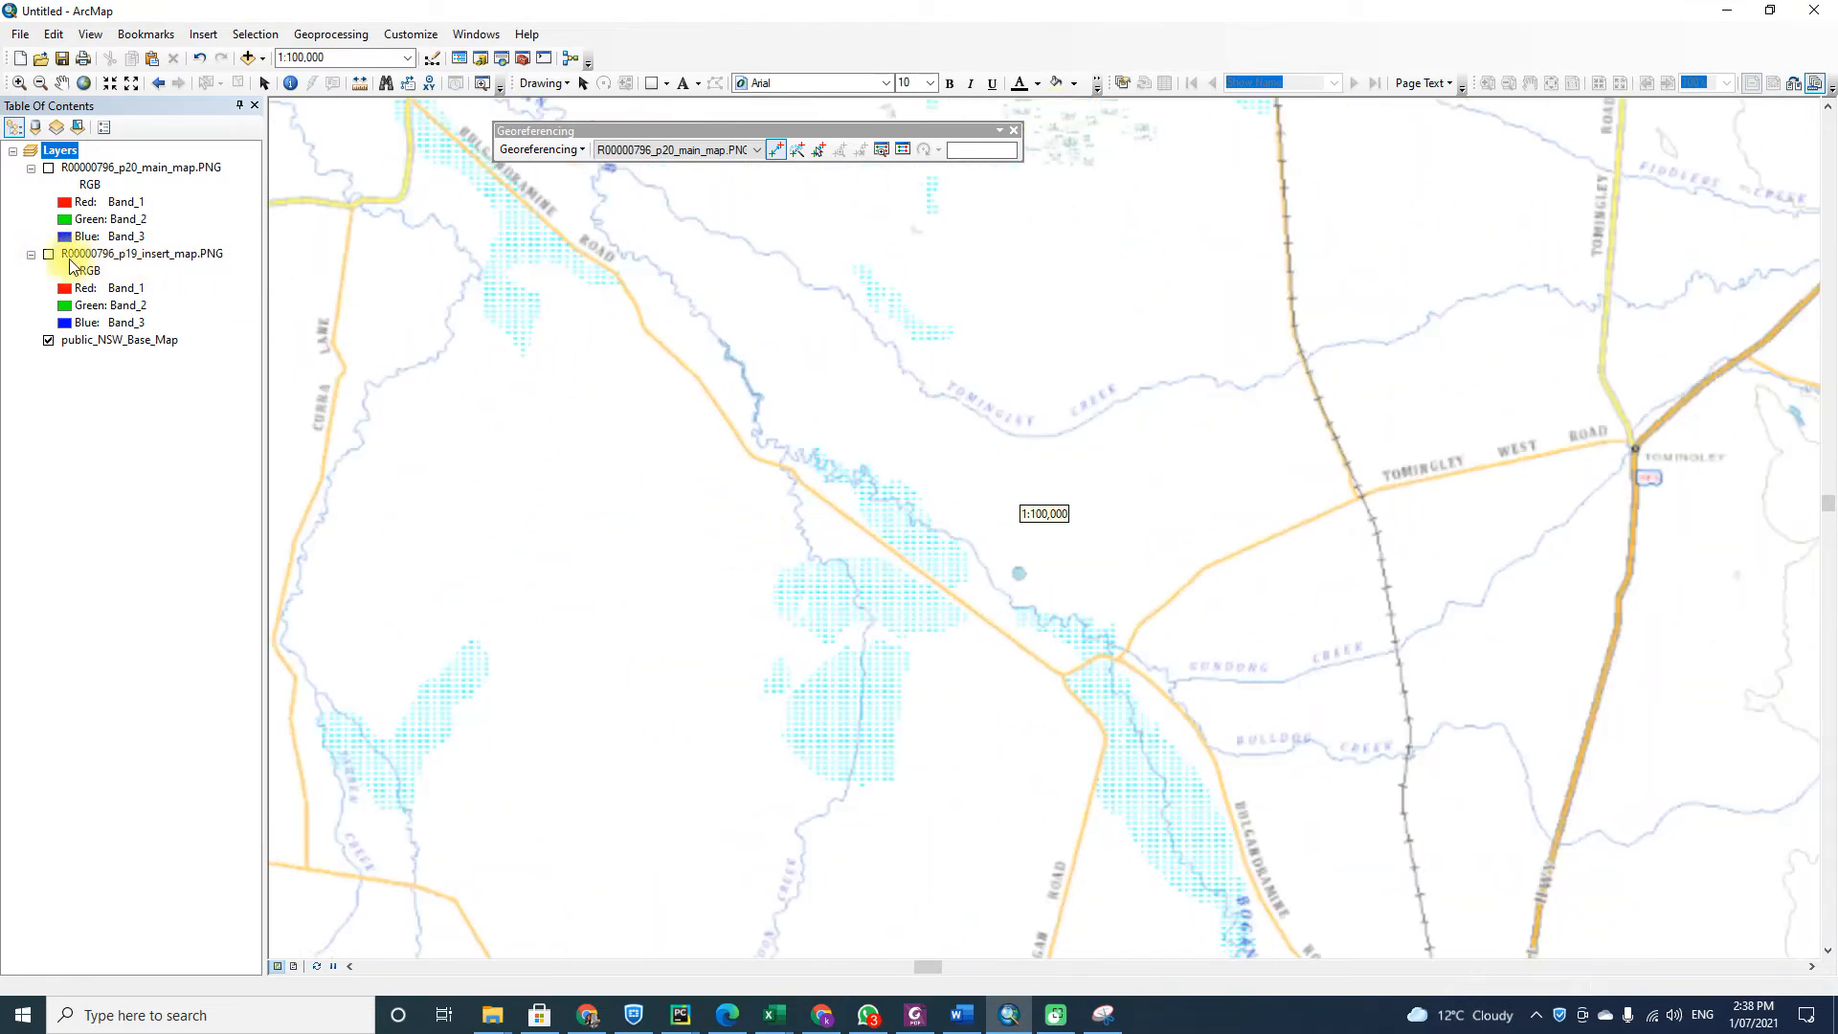
left_click(49, 169)
left_click(49, 170)
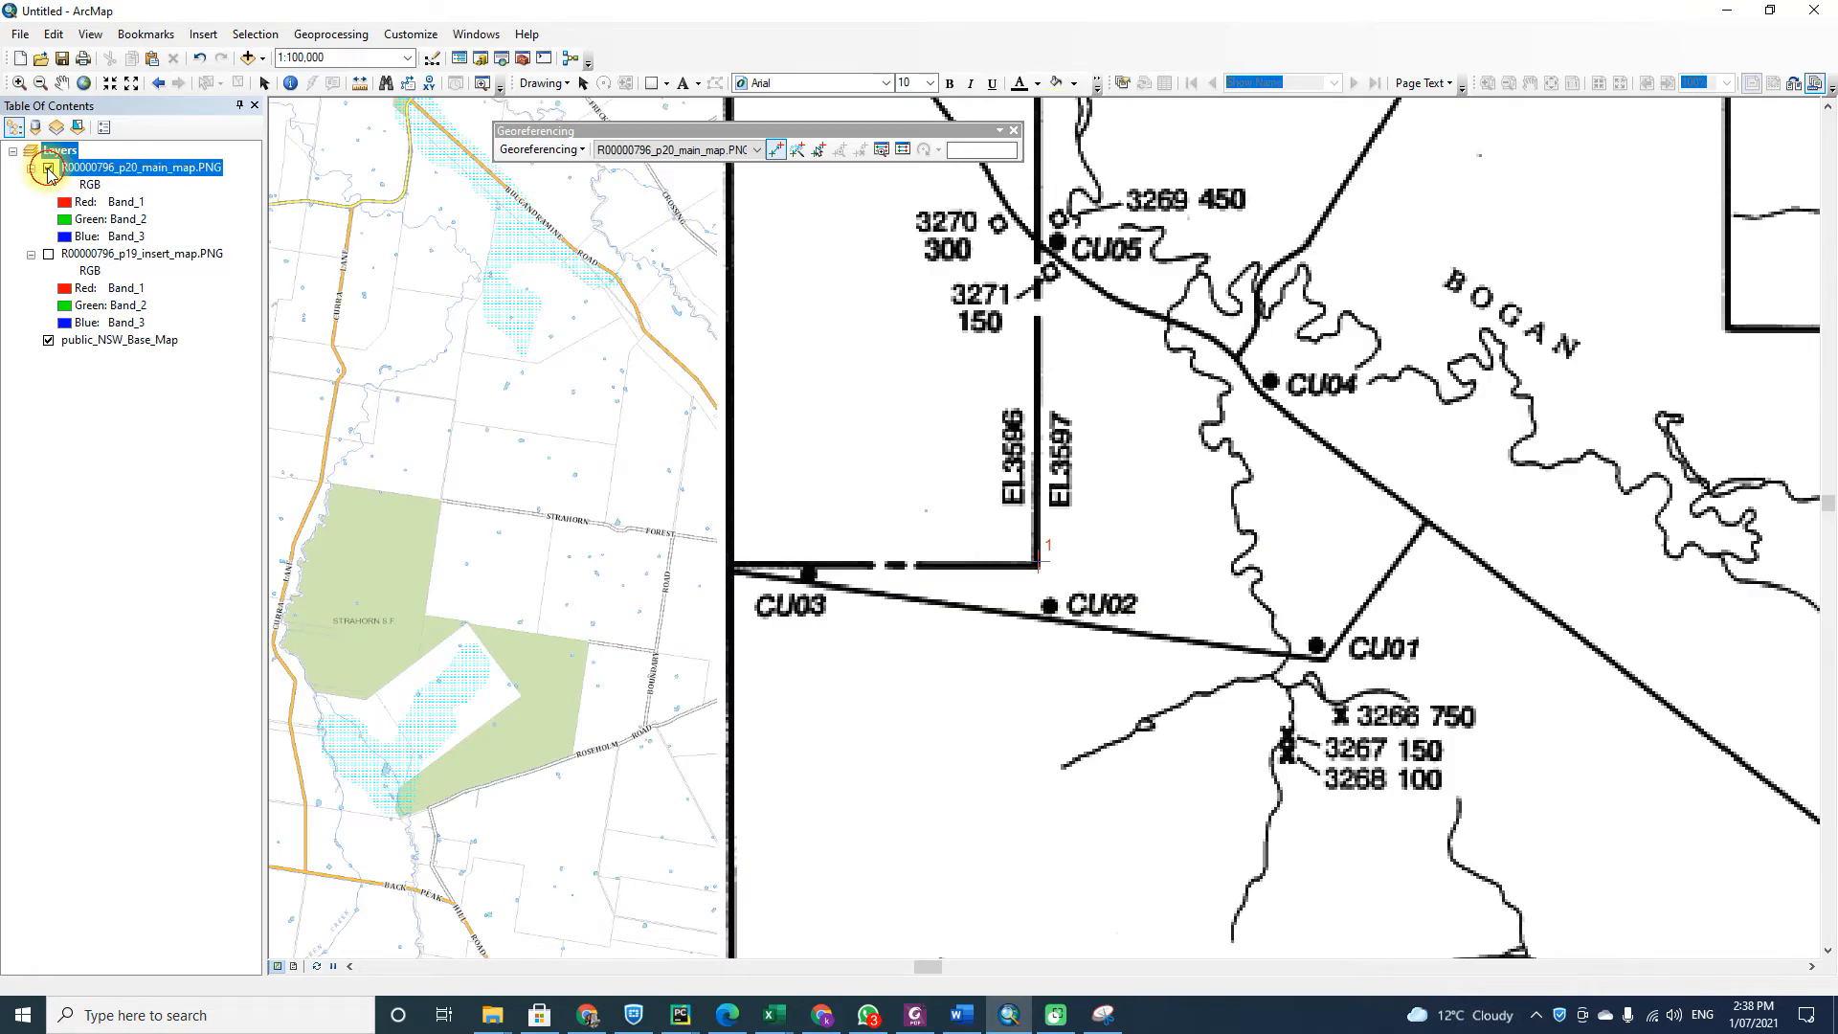
left_click(49, 170)
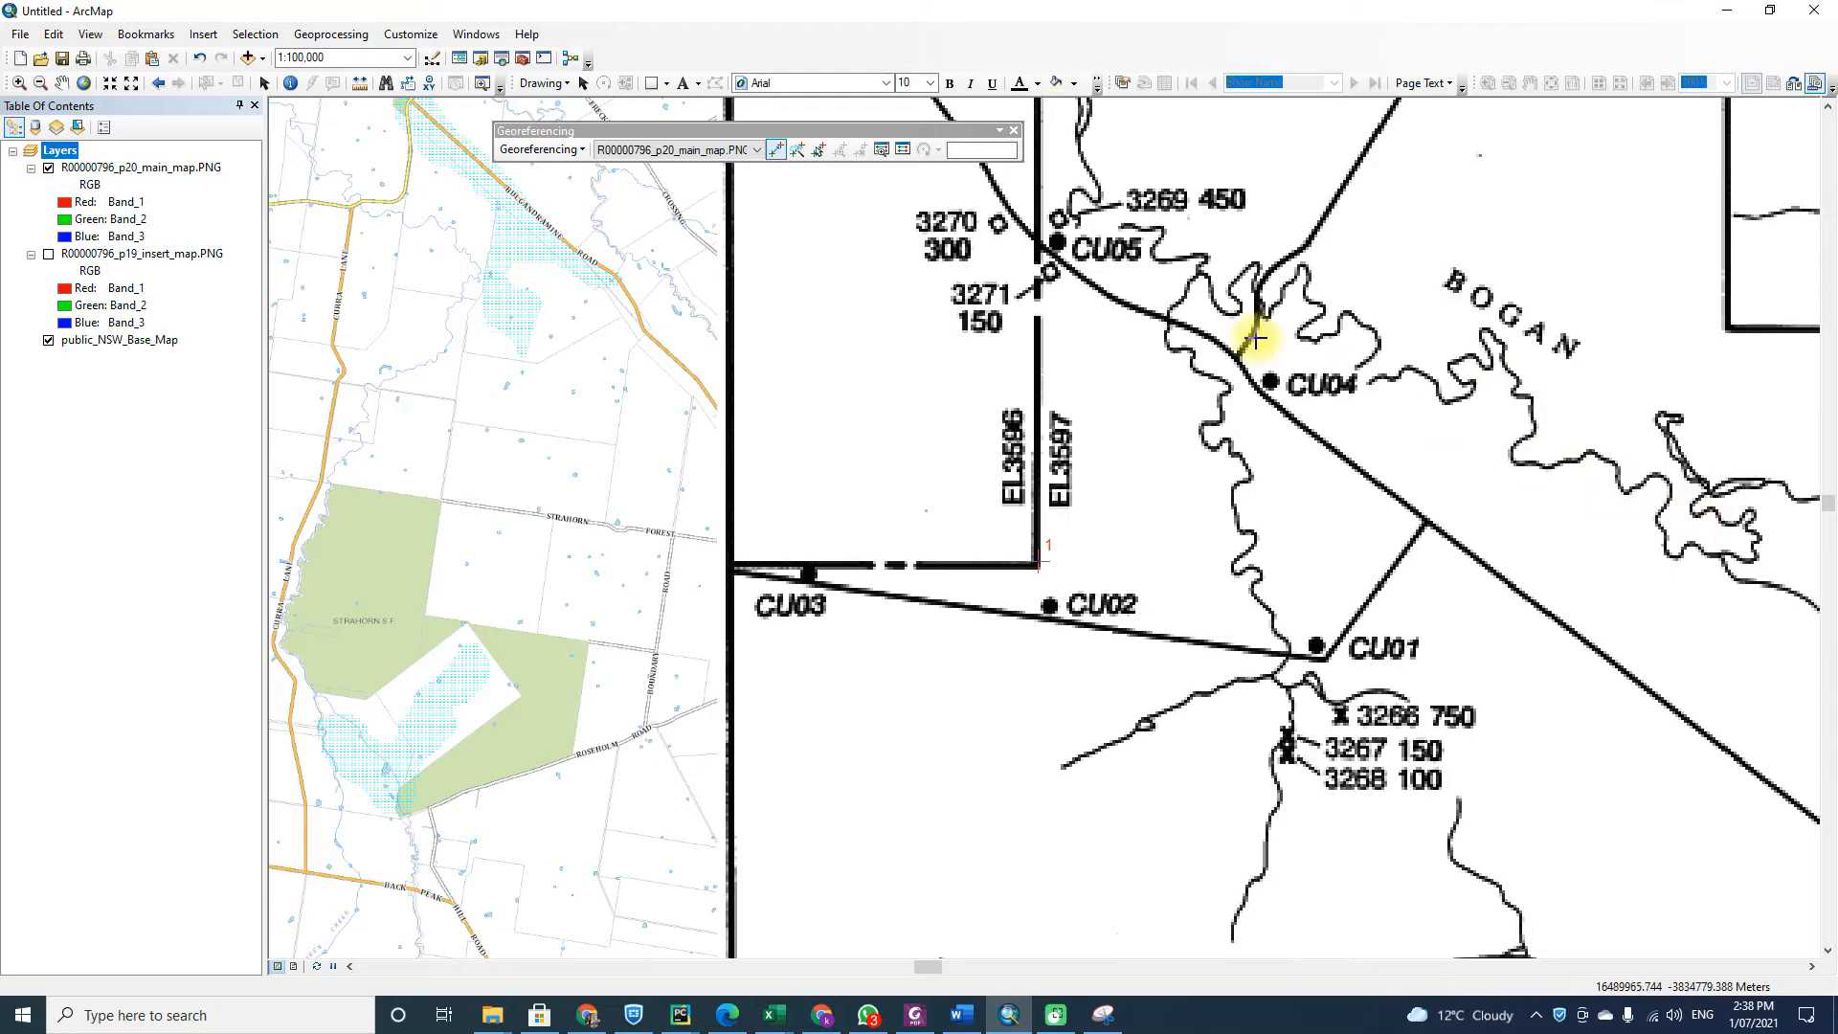
left_click(49, 169)
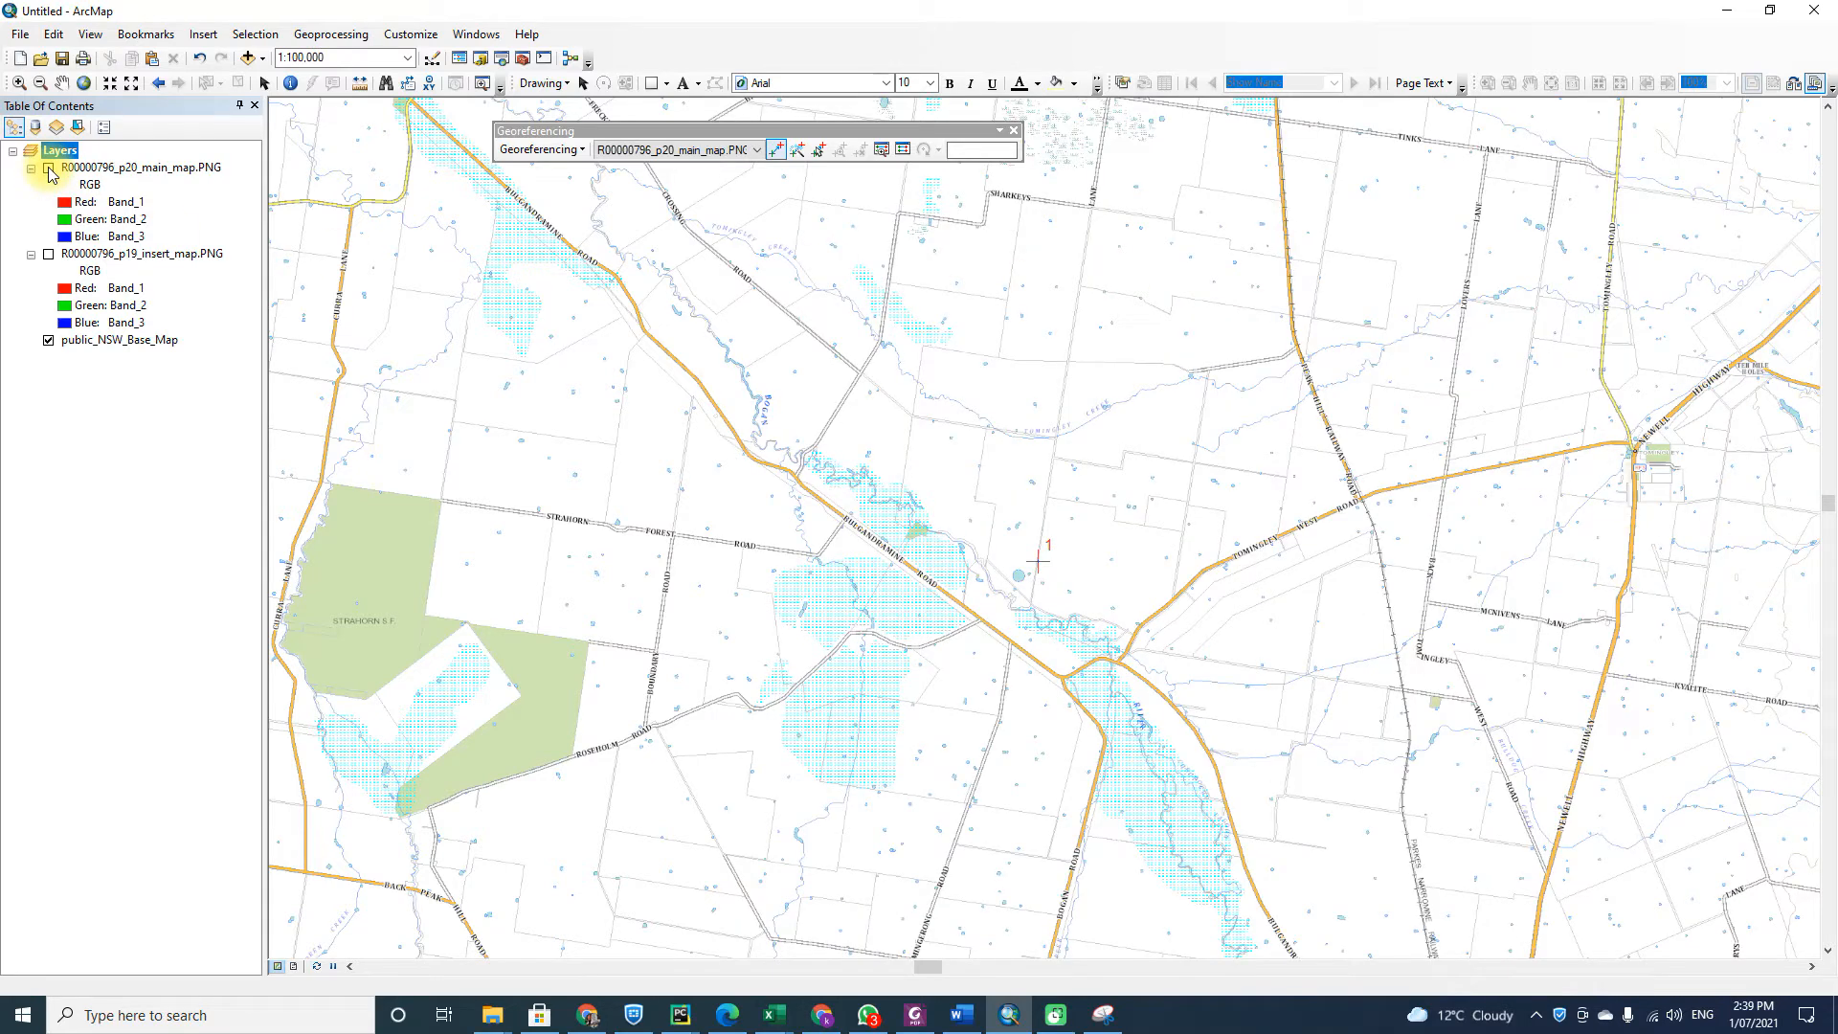
left_click(49, 169)
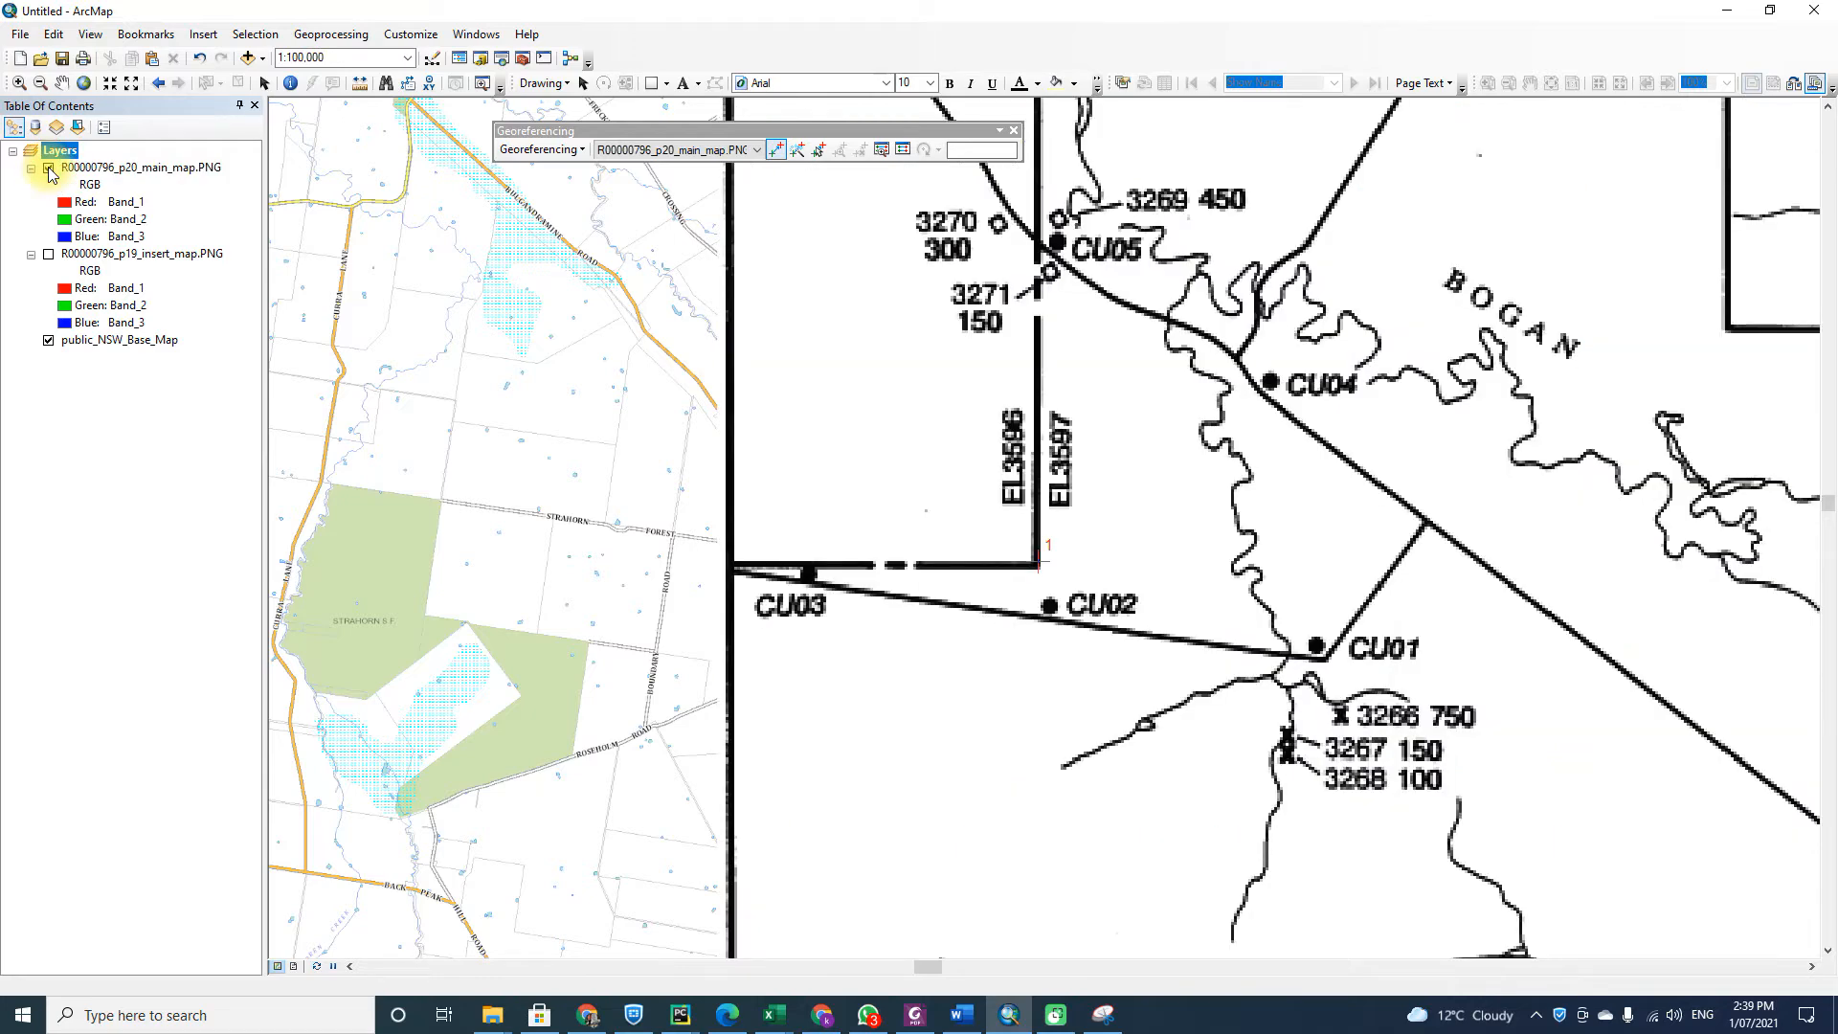
left_click(49, 170)
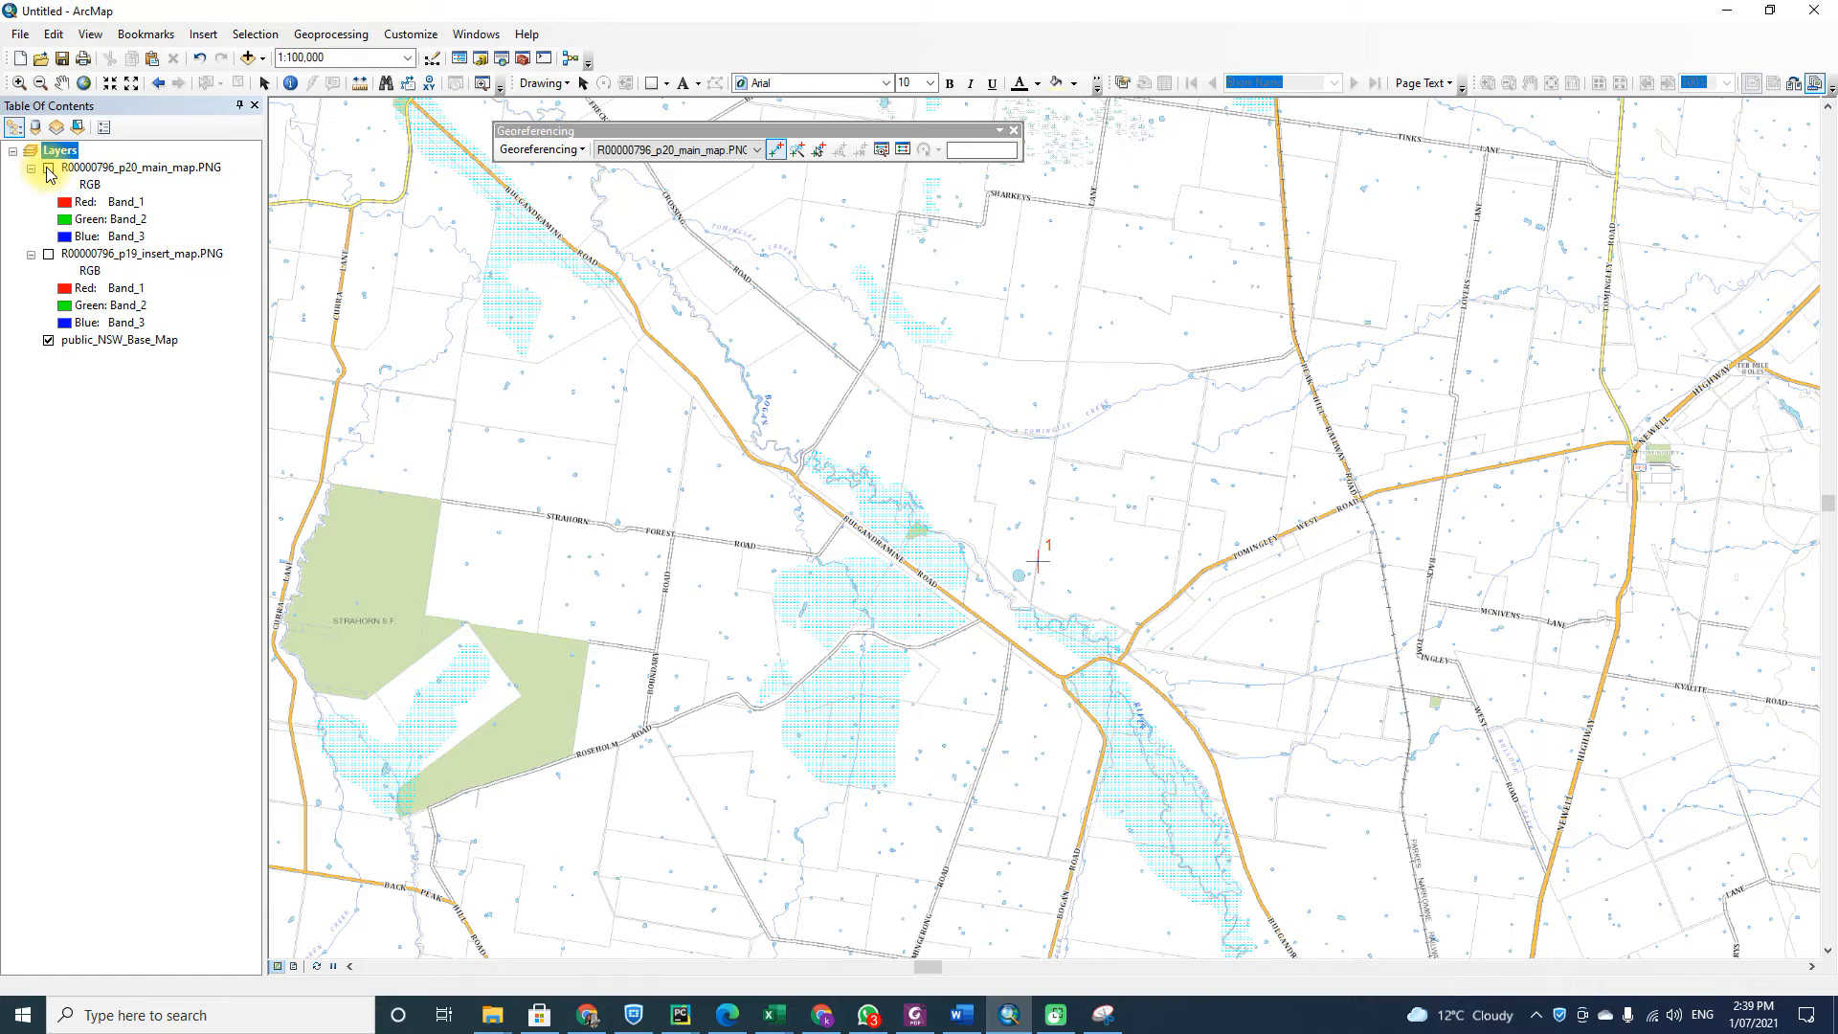
left_click(49, 170)
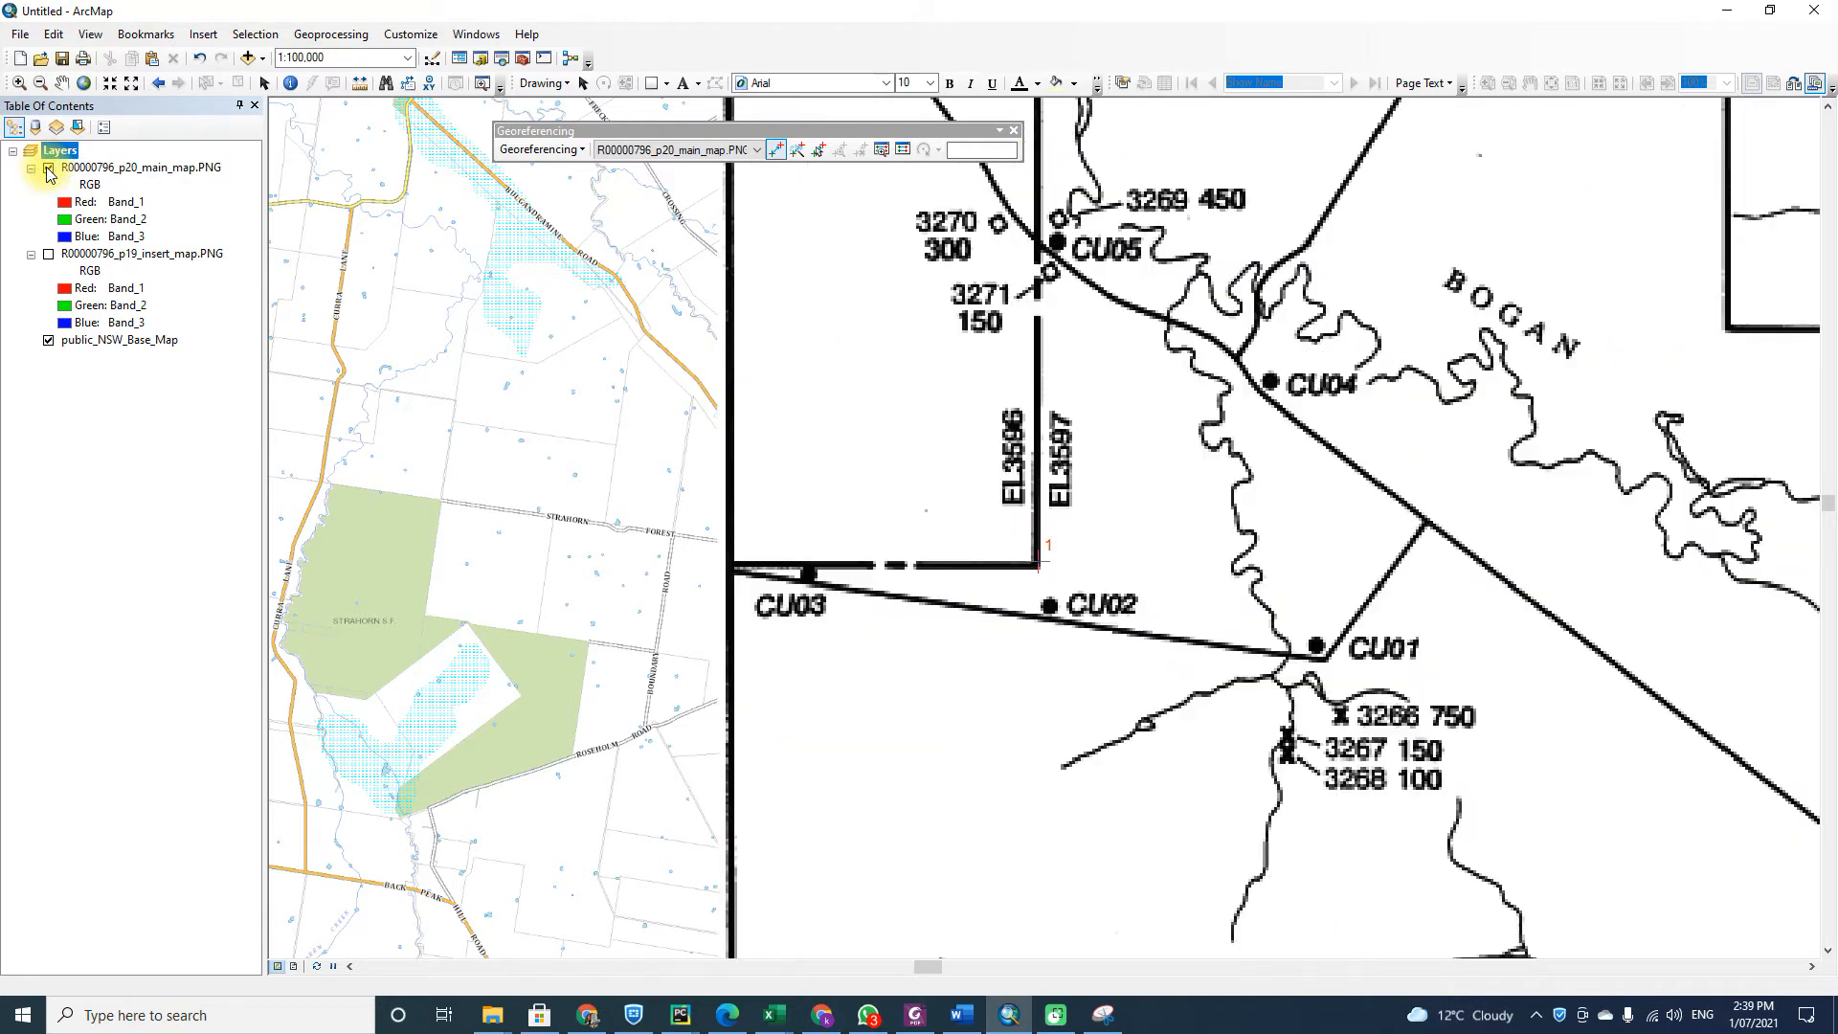
left_click(49, 170)
left_click(49, 169)
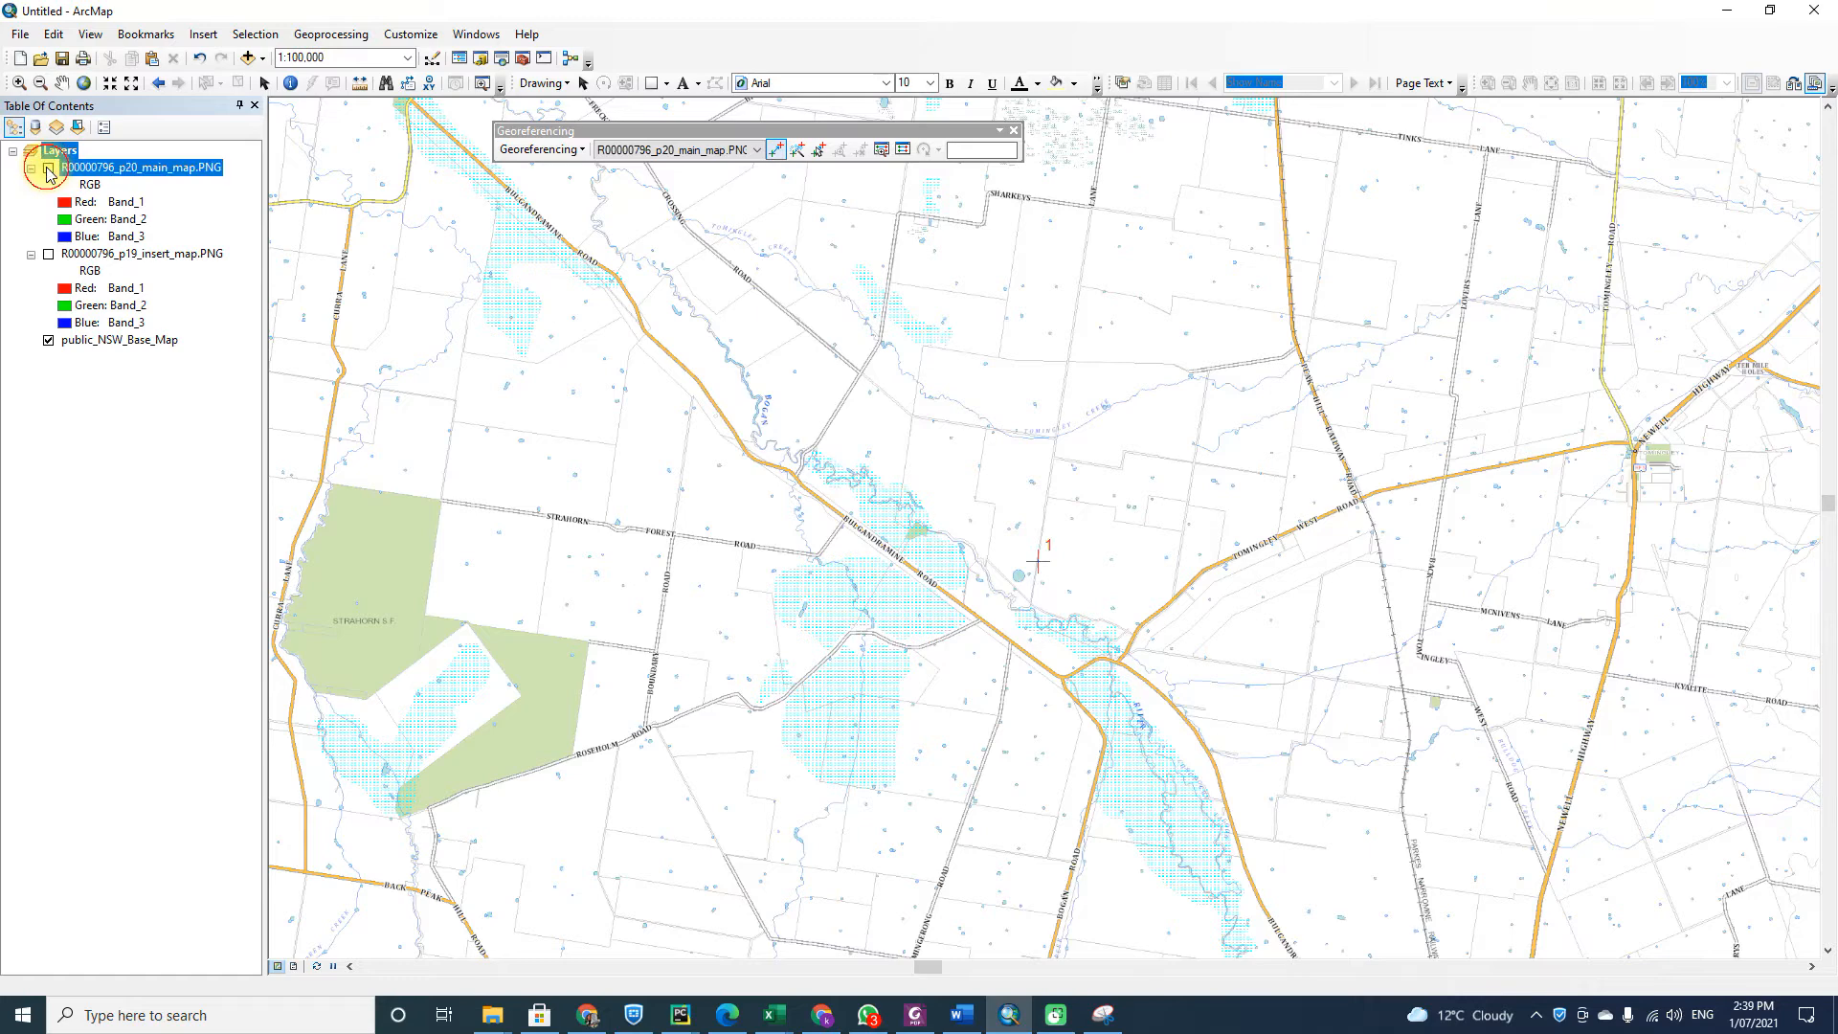
left_click(49, 170)
left_click(49, 170)
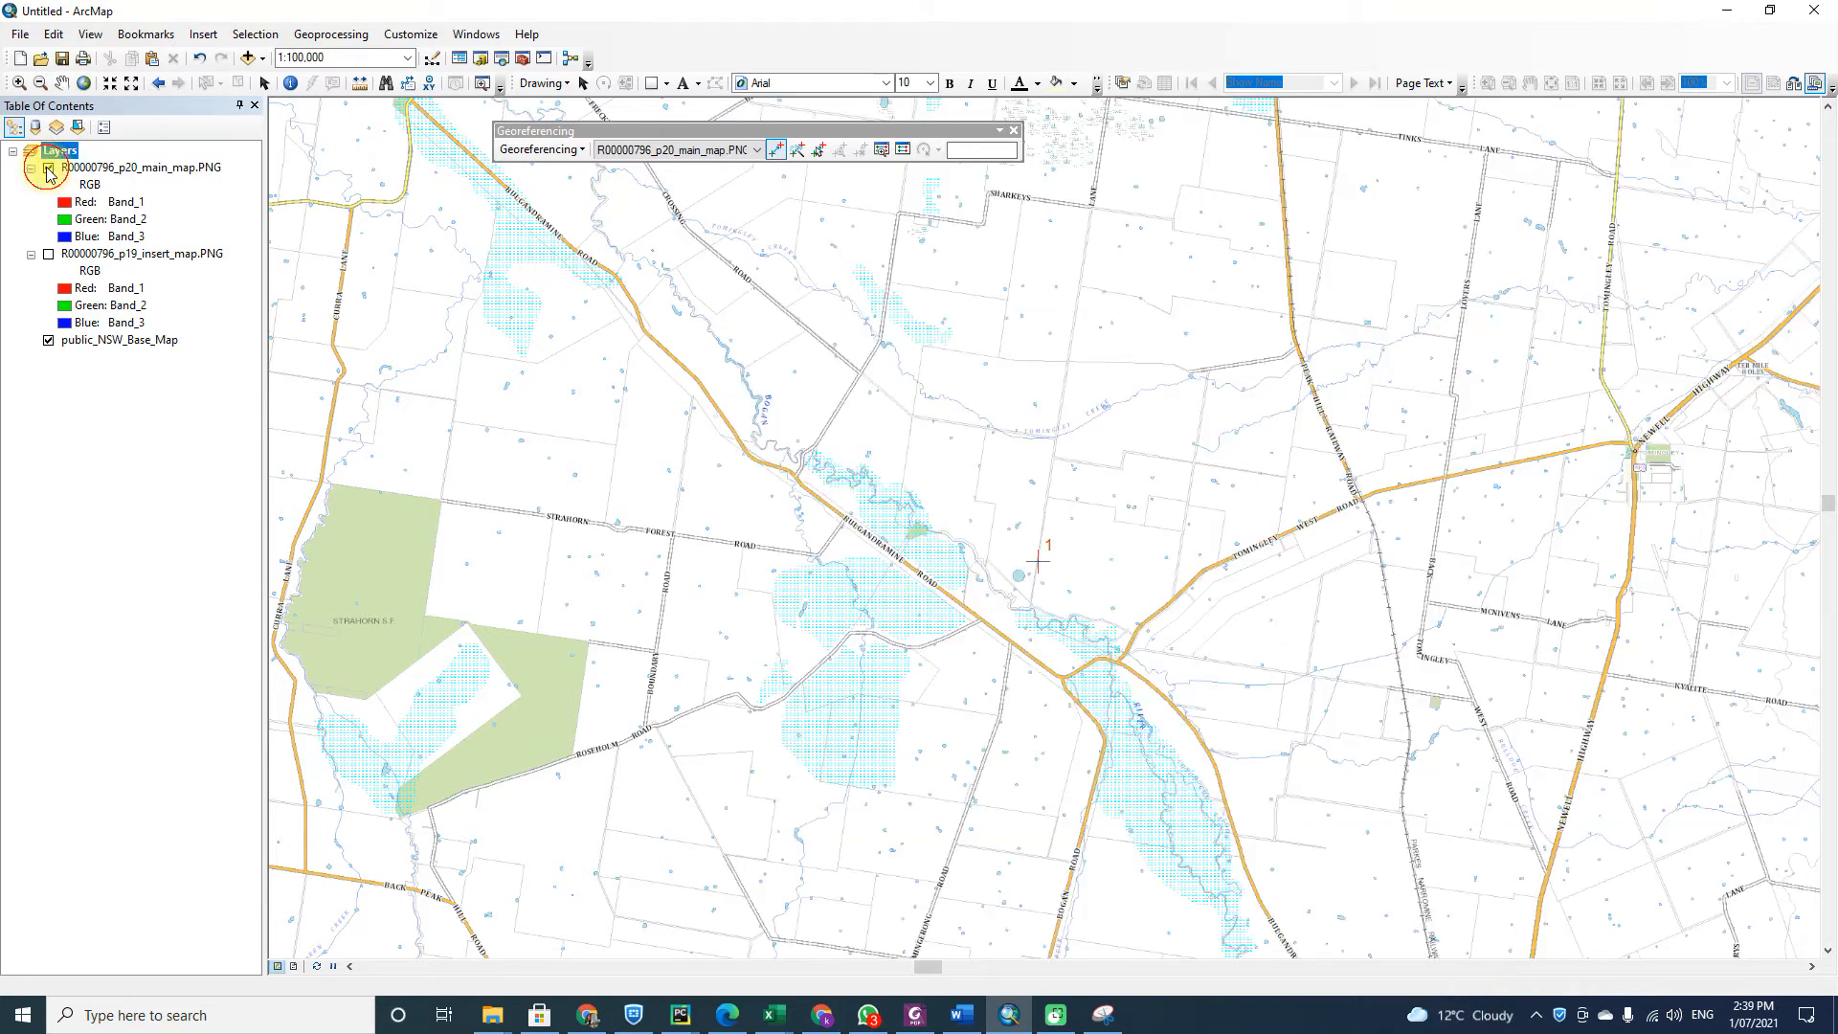
Try a second control point linking the main map's road junction near CU04 to the base map's junction on Bulgandramine Road beside the river.
left_click(1240, 355)
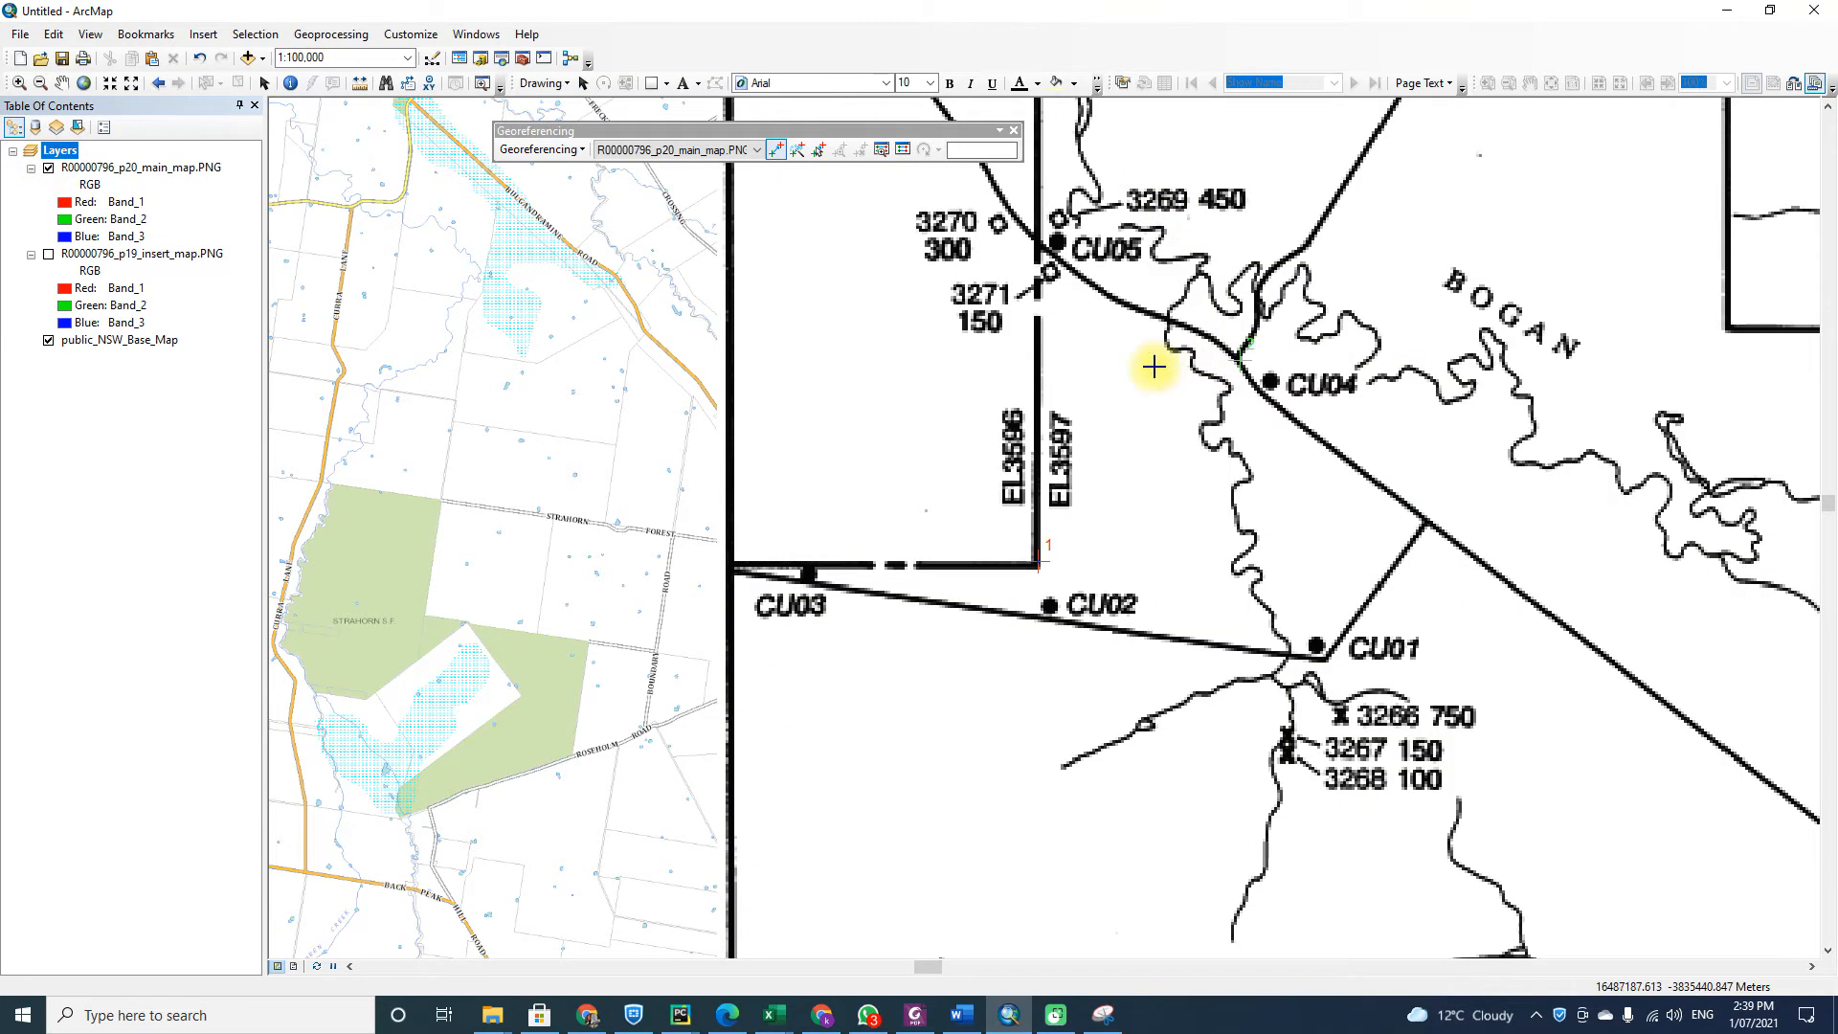
left_click(49, 169)
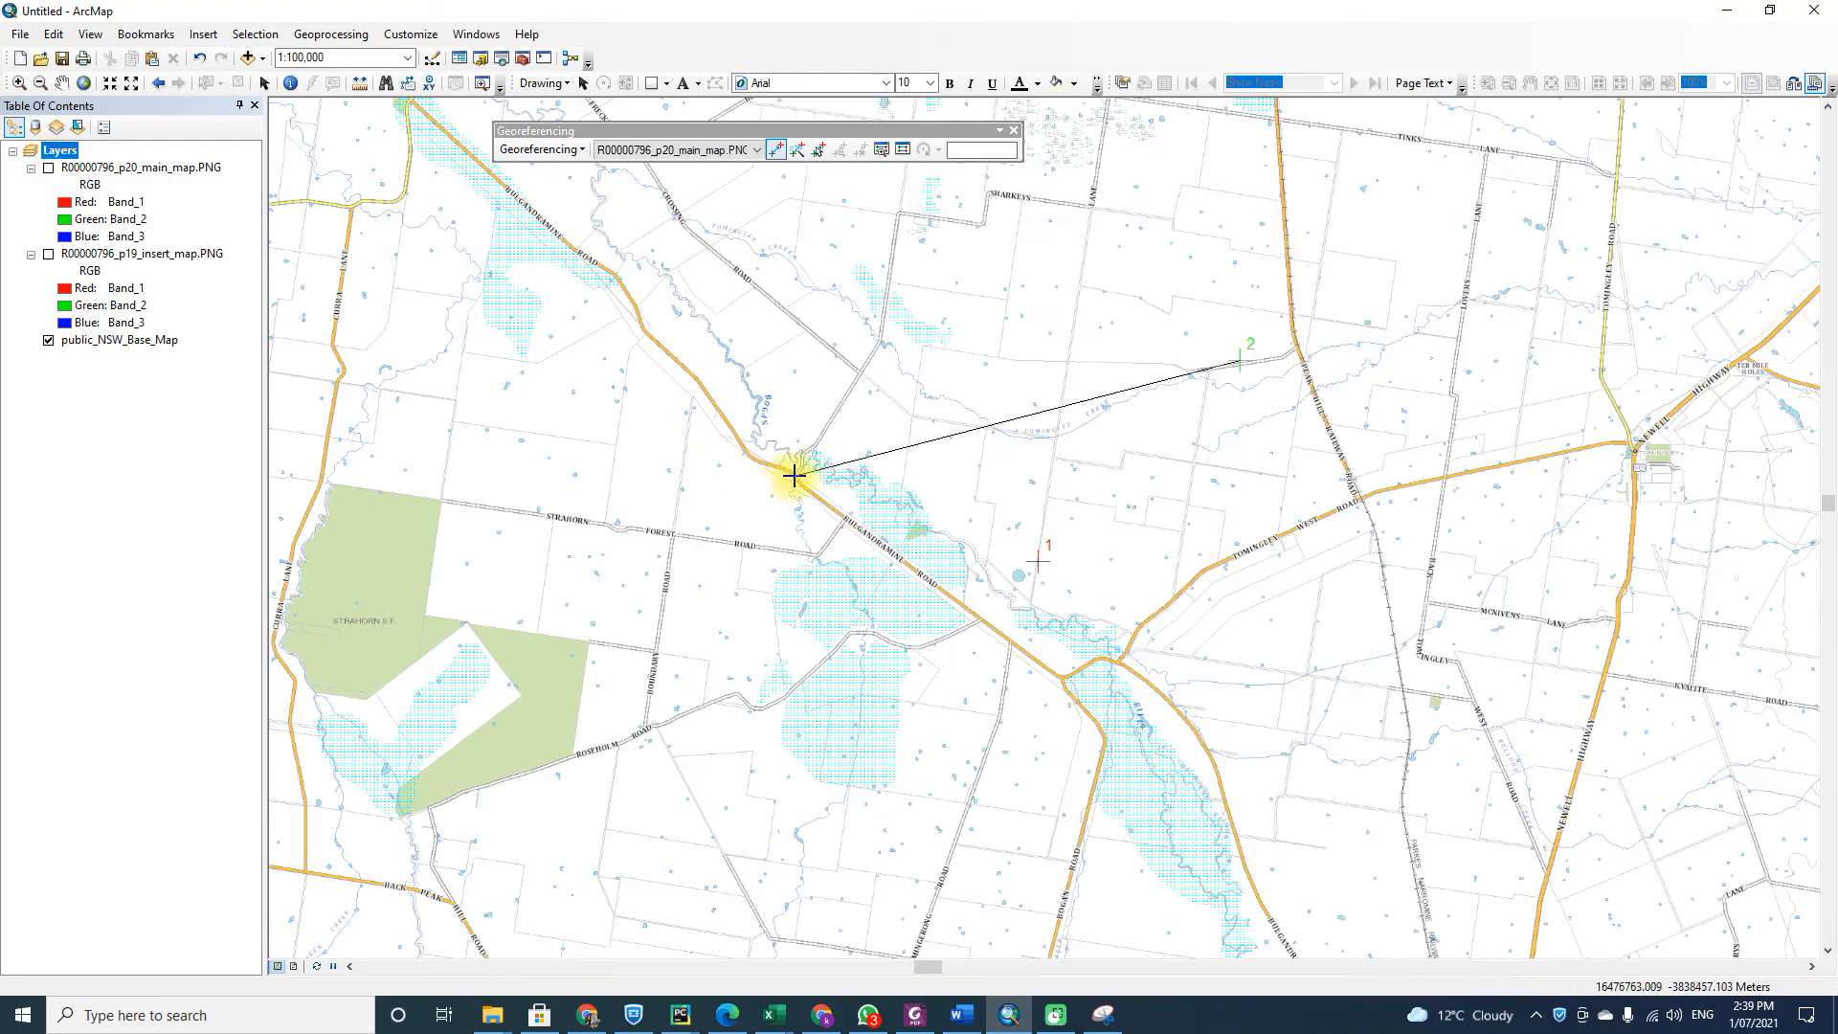
left_click(798, 476)
left_click(49, 170)
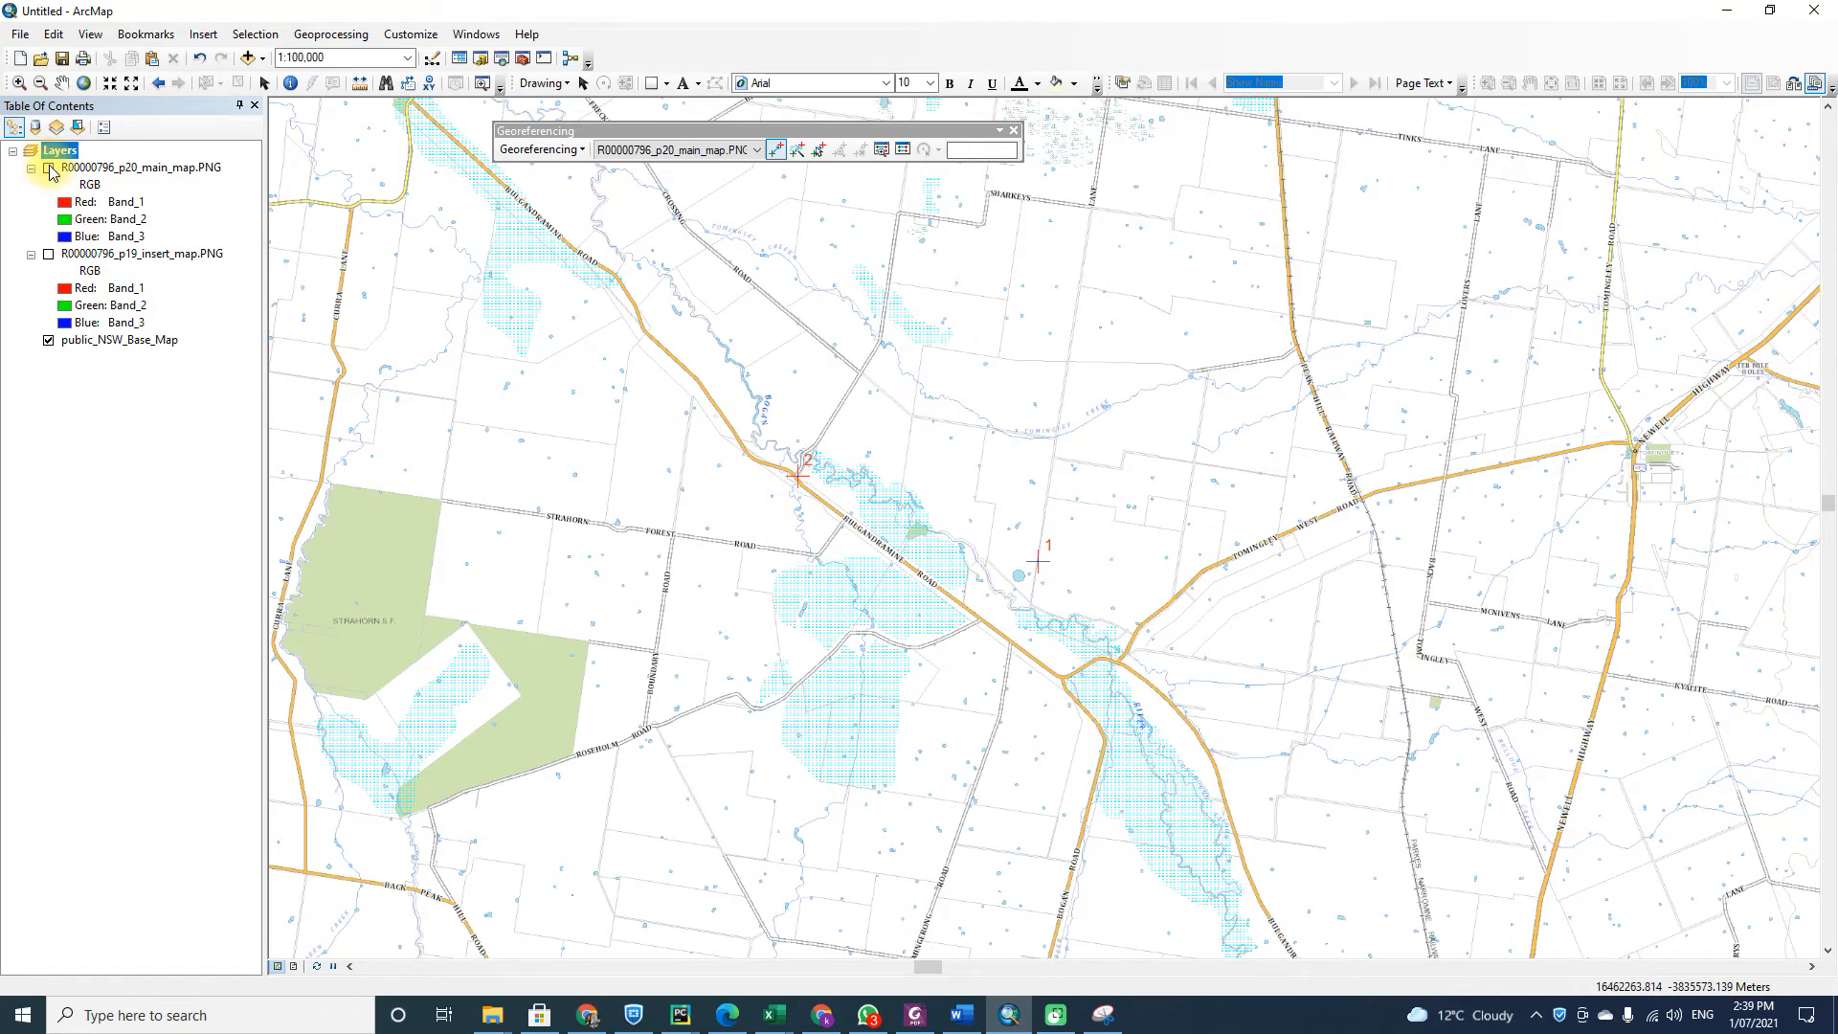
left_click(49, 170)
left_click(49, 169)
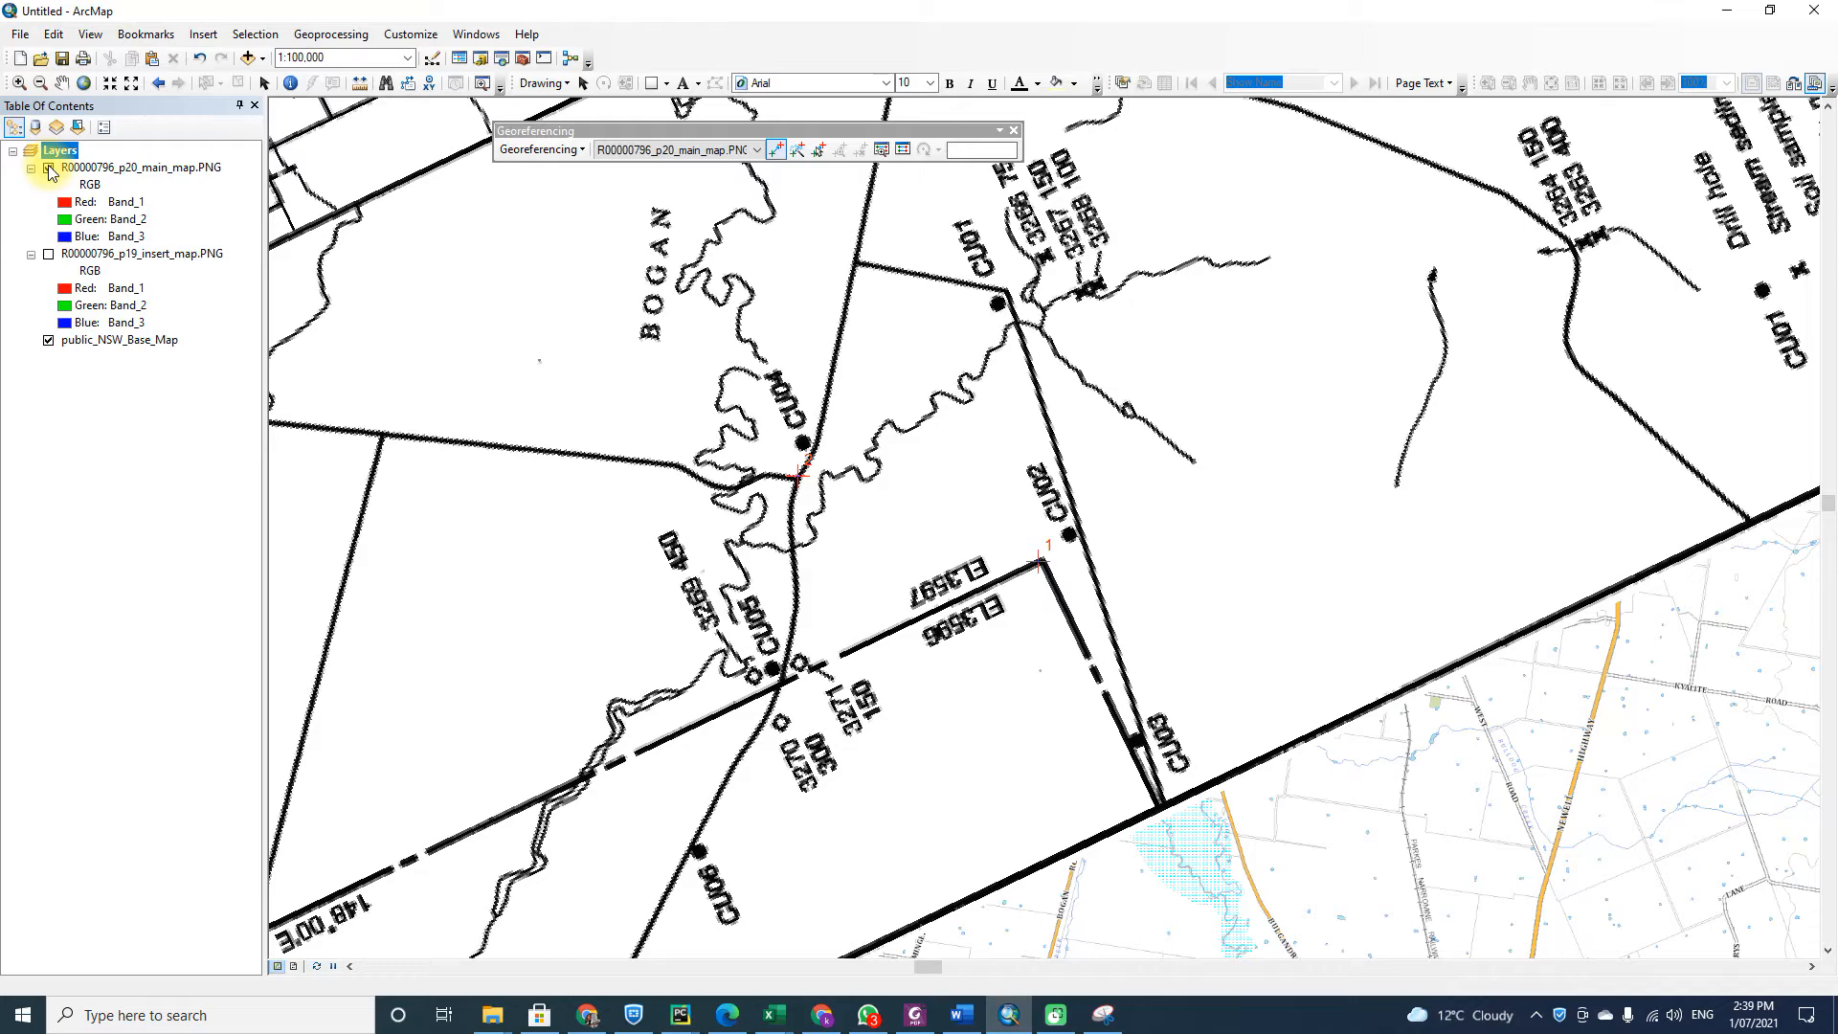
Delete both control points of the main map in the link table.
left_click(904, 151)
left_click(267, 874)
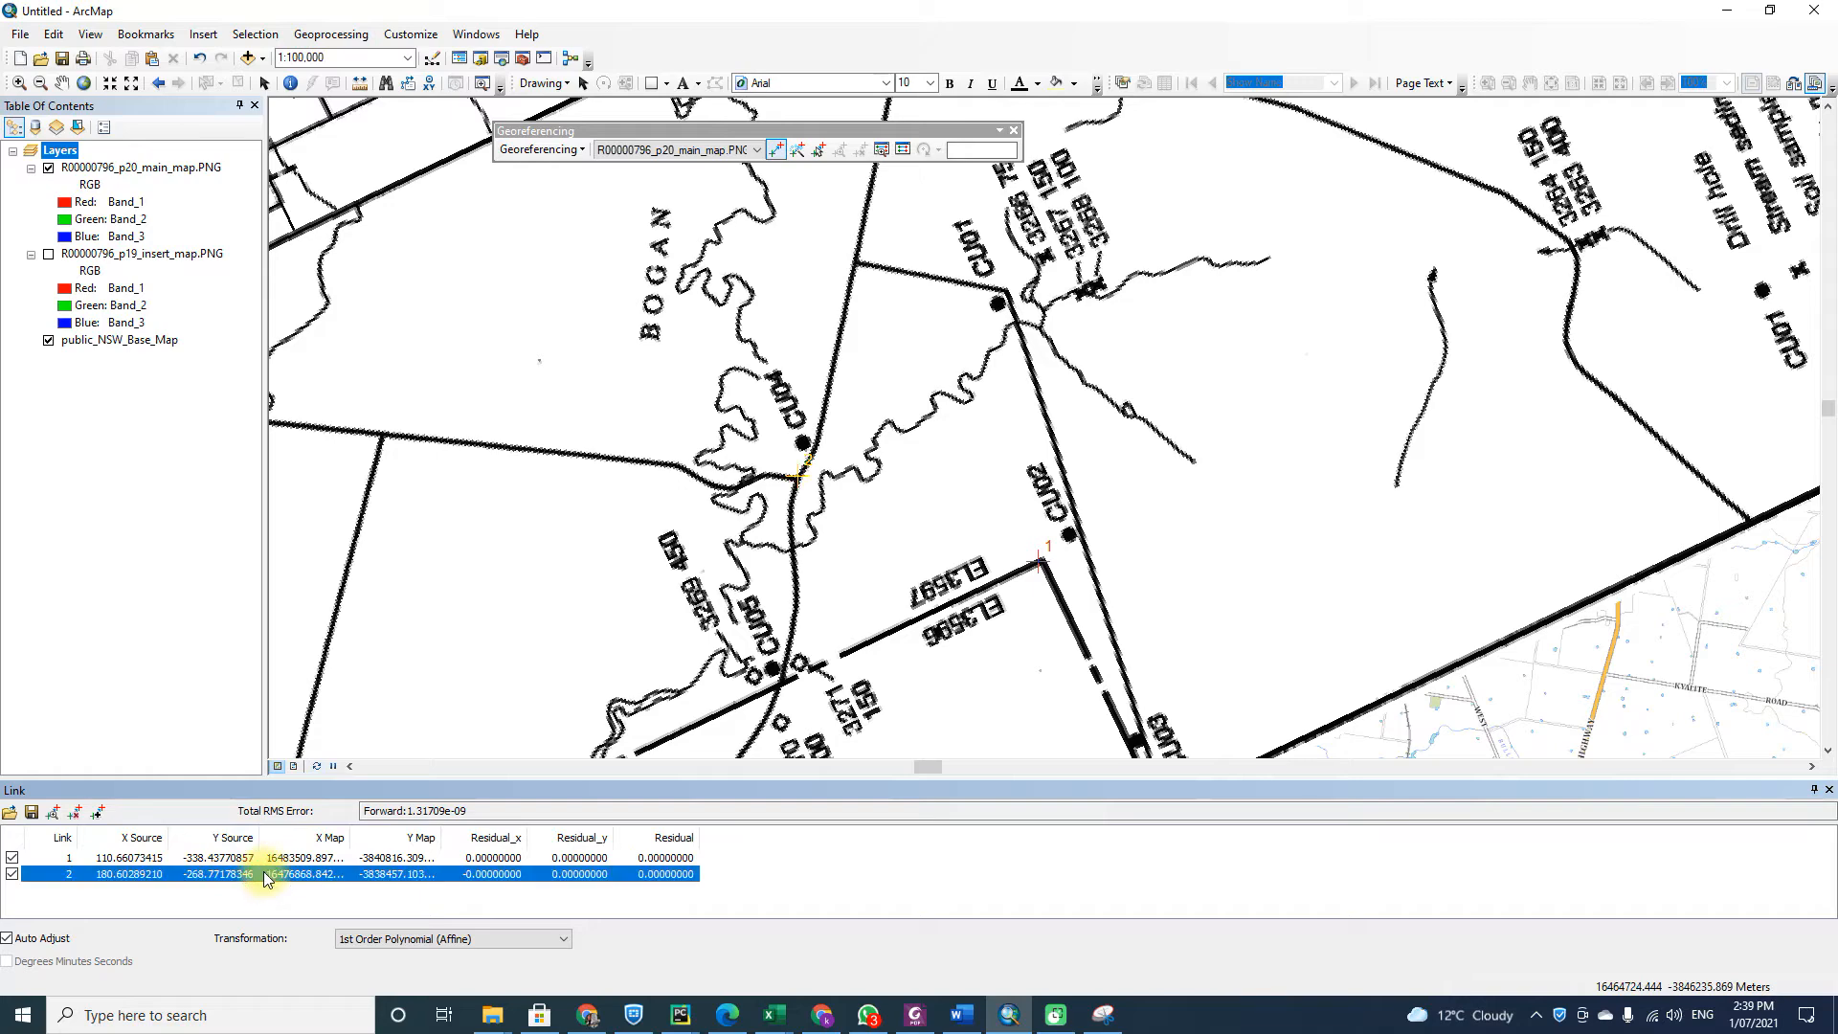
key("Delete")
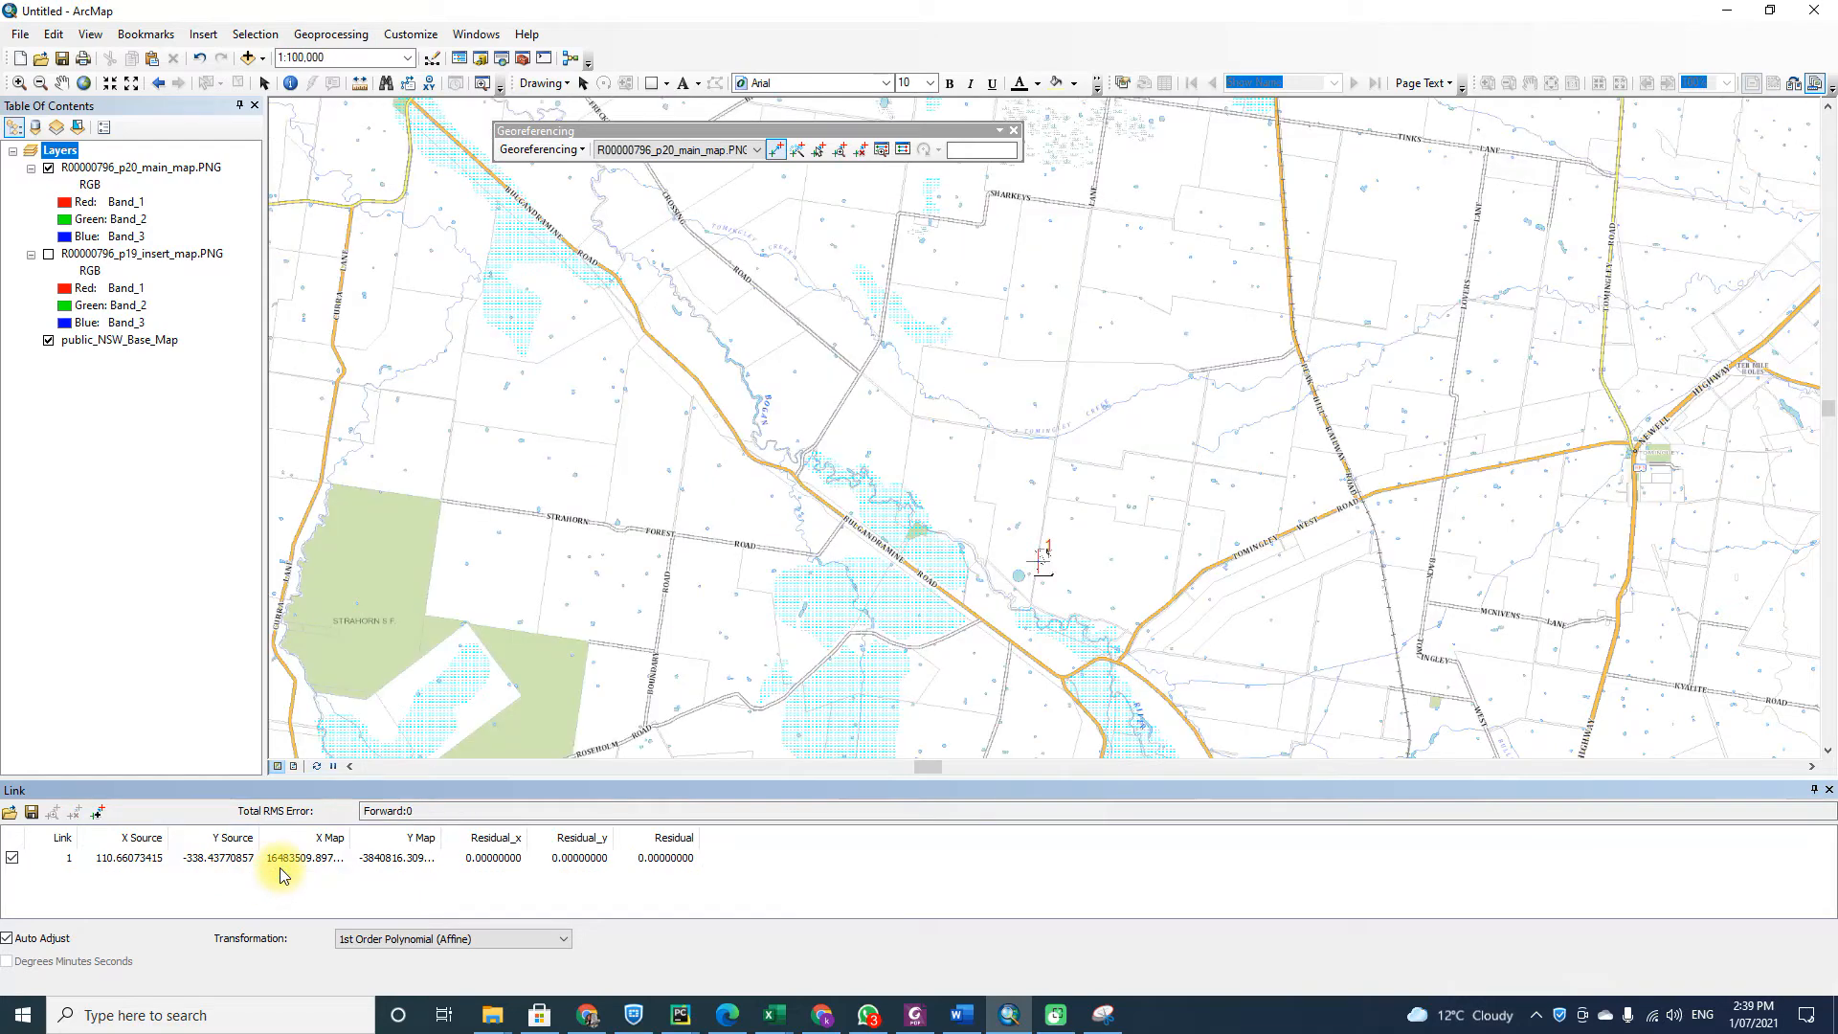
left_click(189, 859)
key("Delete")
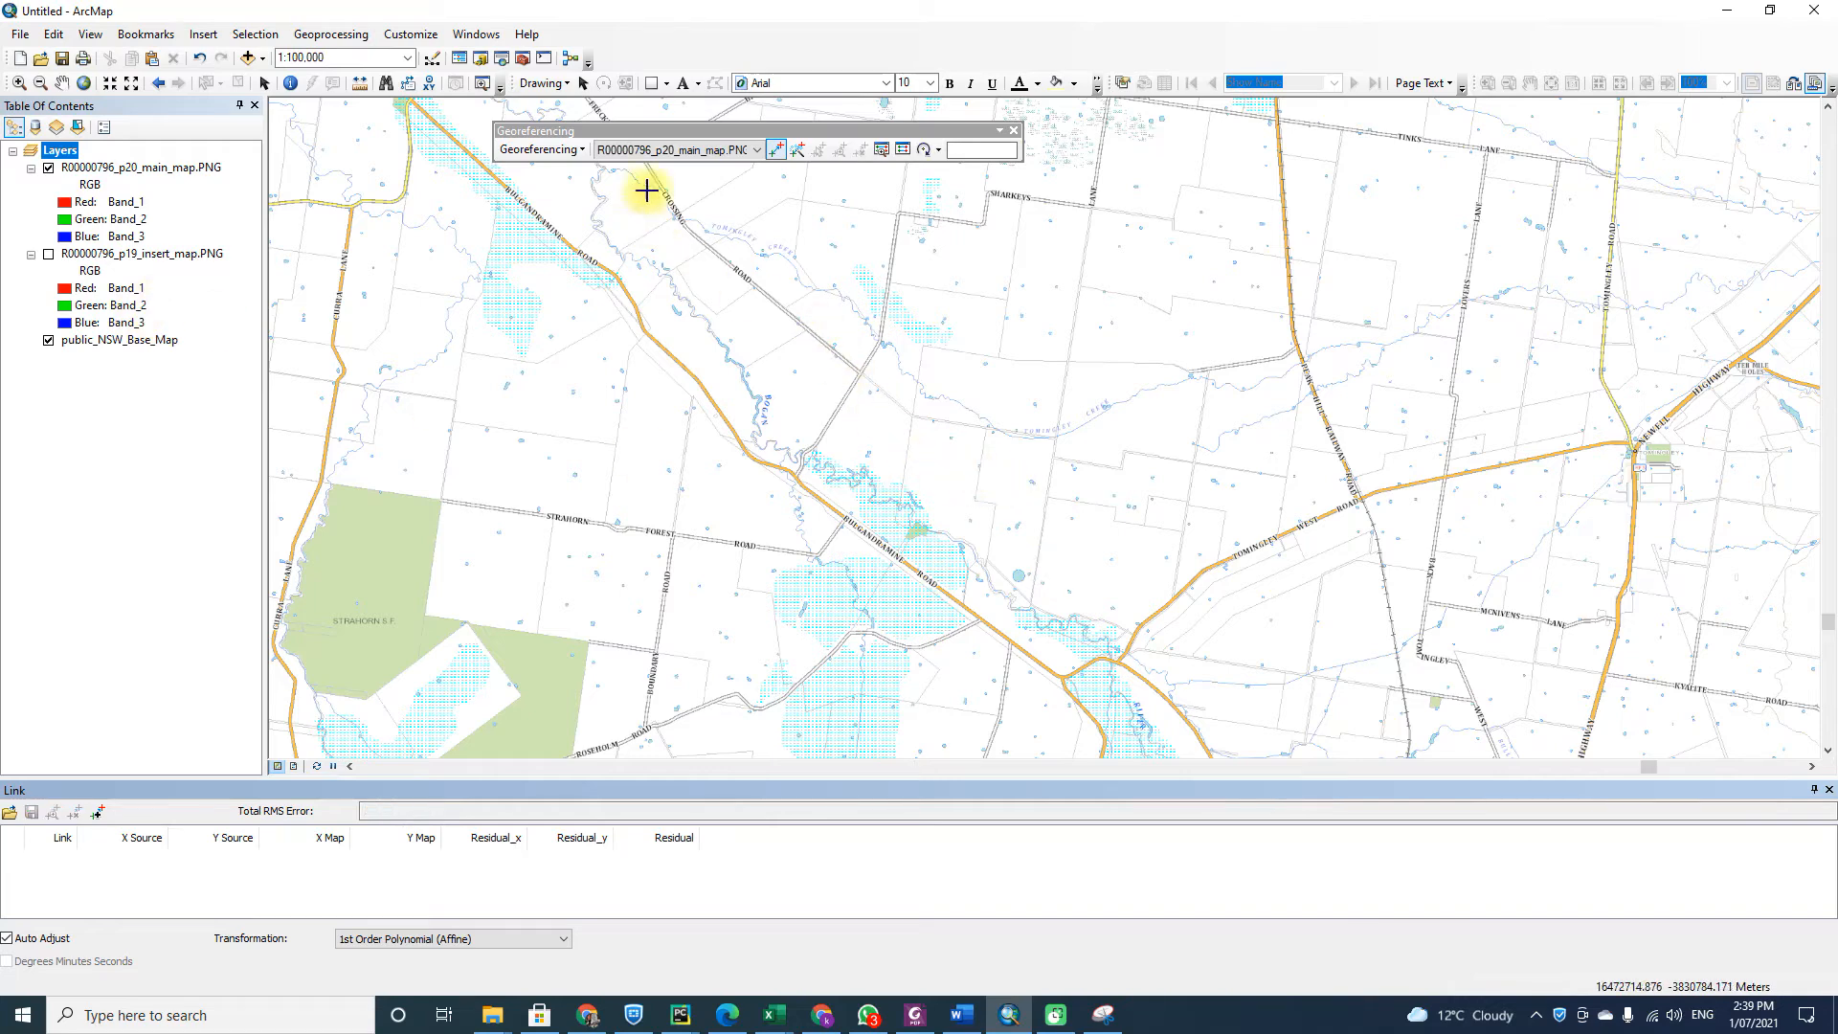
Fit the main map raster to the current display and compare it with the base map by toggling its layer.
left_click(541, 149)
left_click(574, 213)
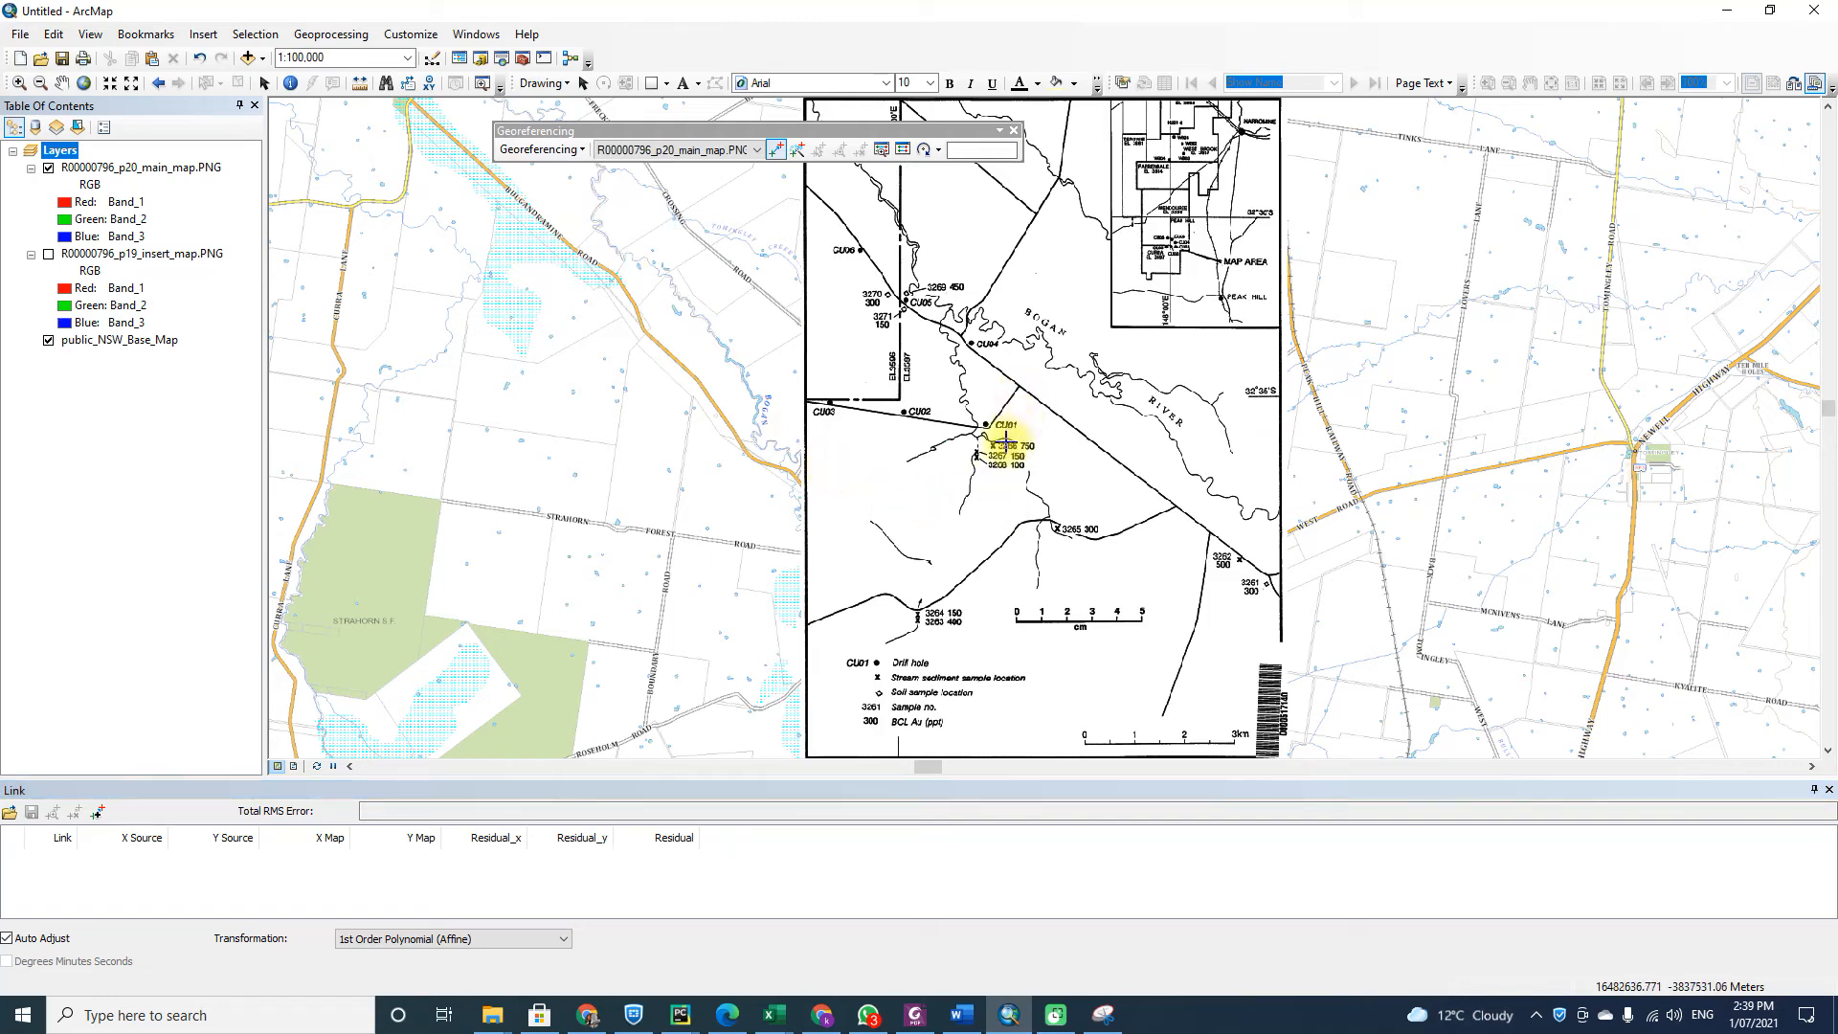
left_click(49, 168)
left_click(49, 169)
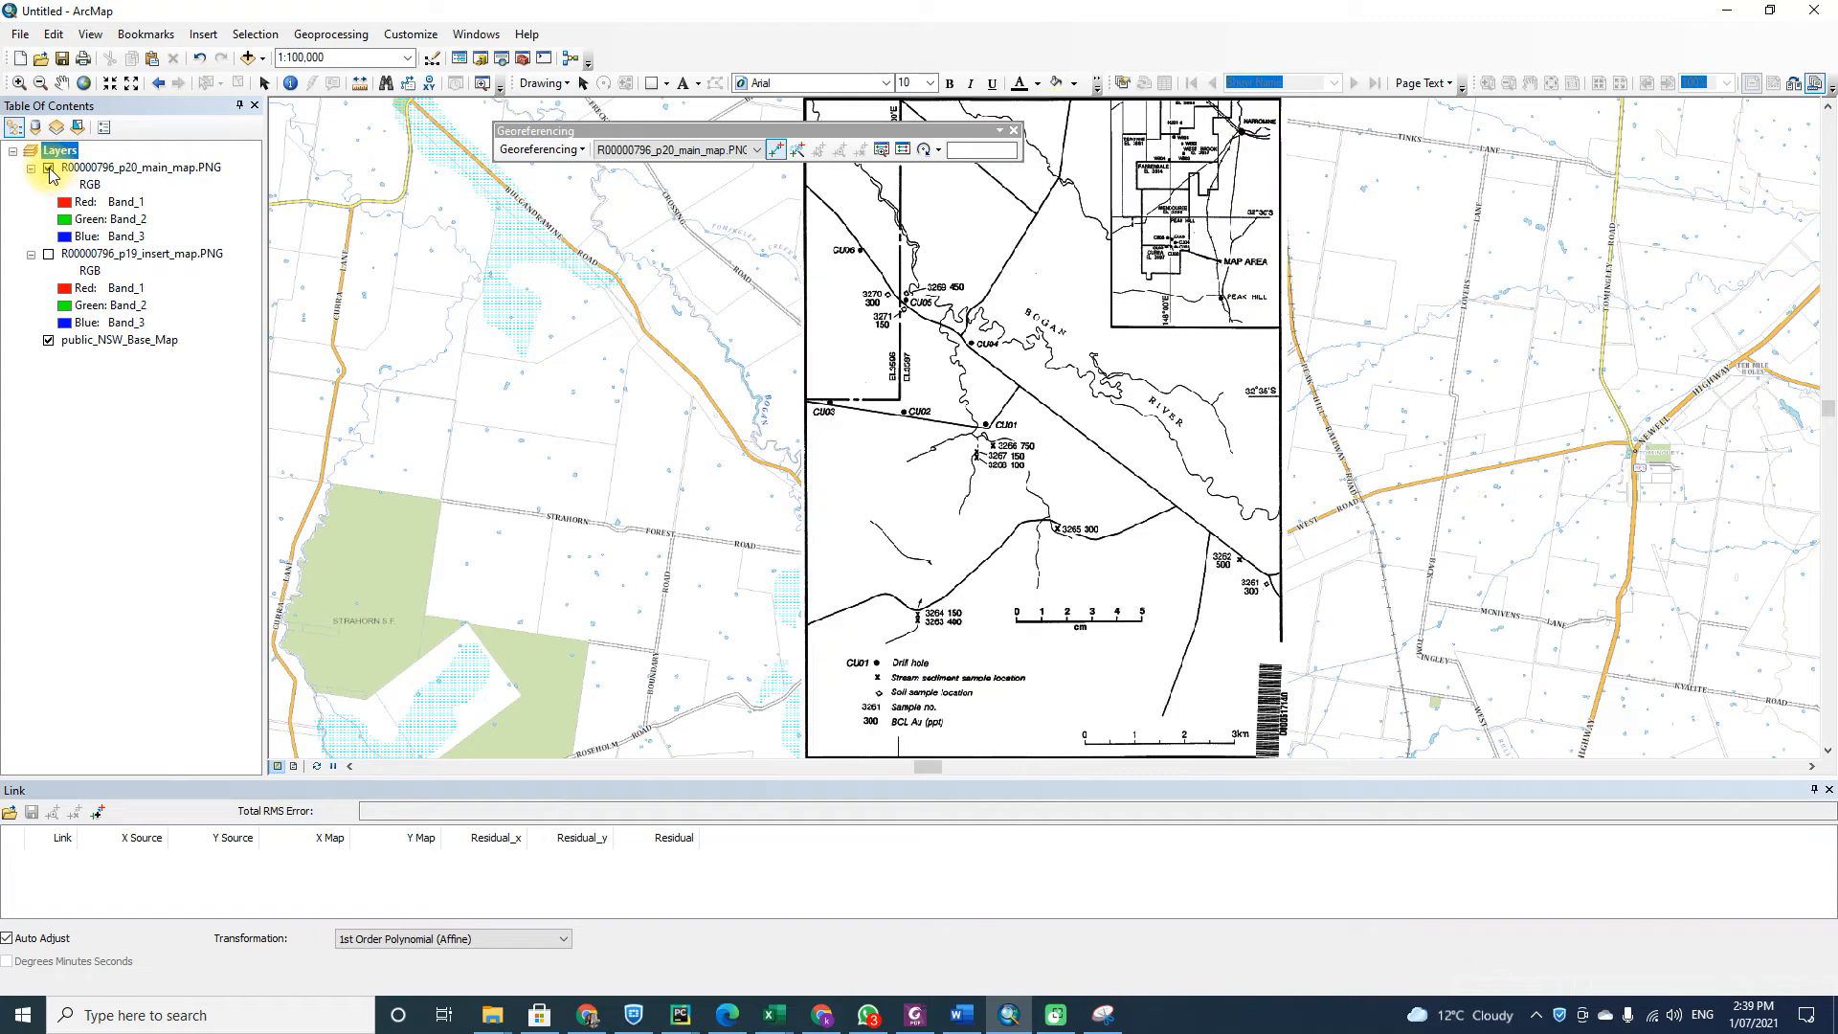
left_click(49, 169)
left_click(49, 169)
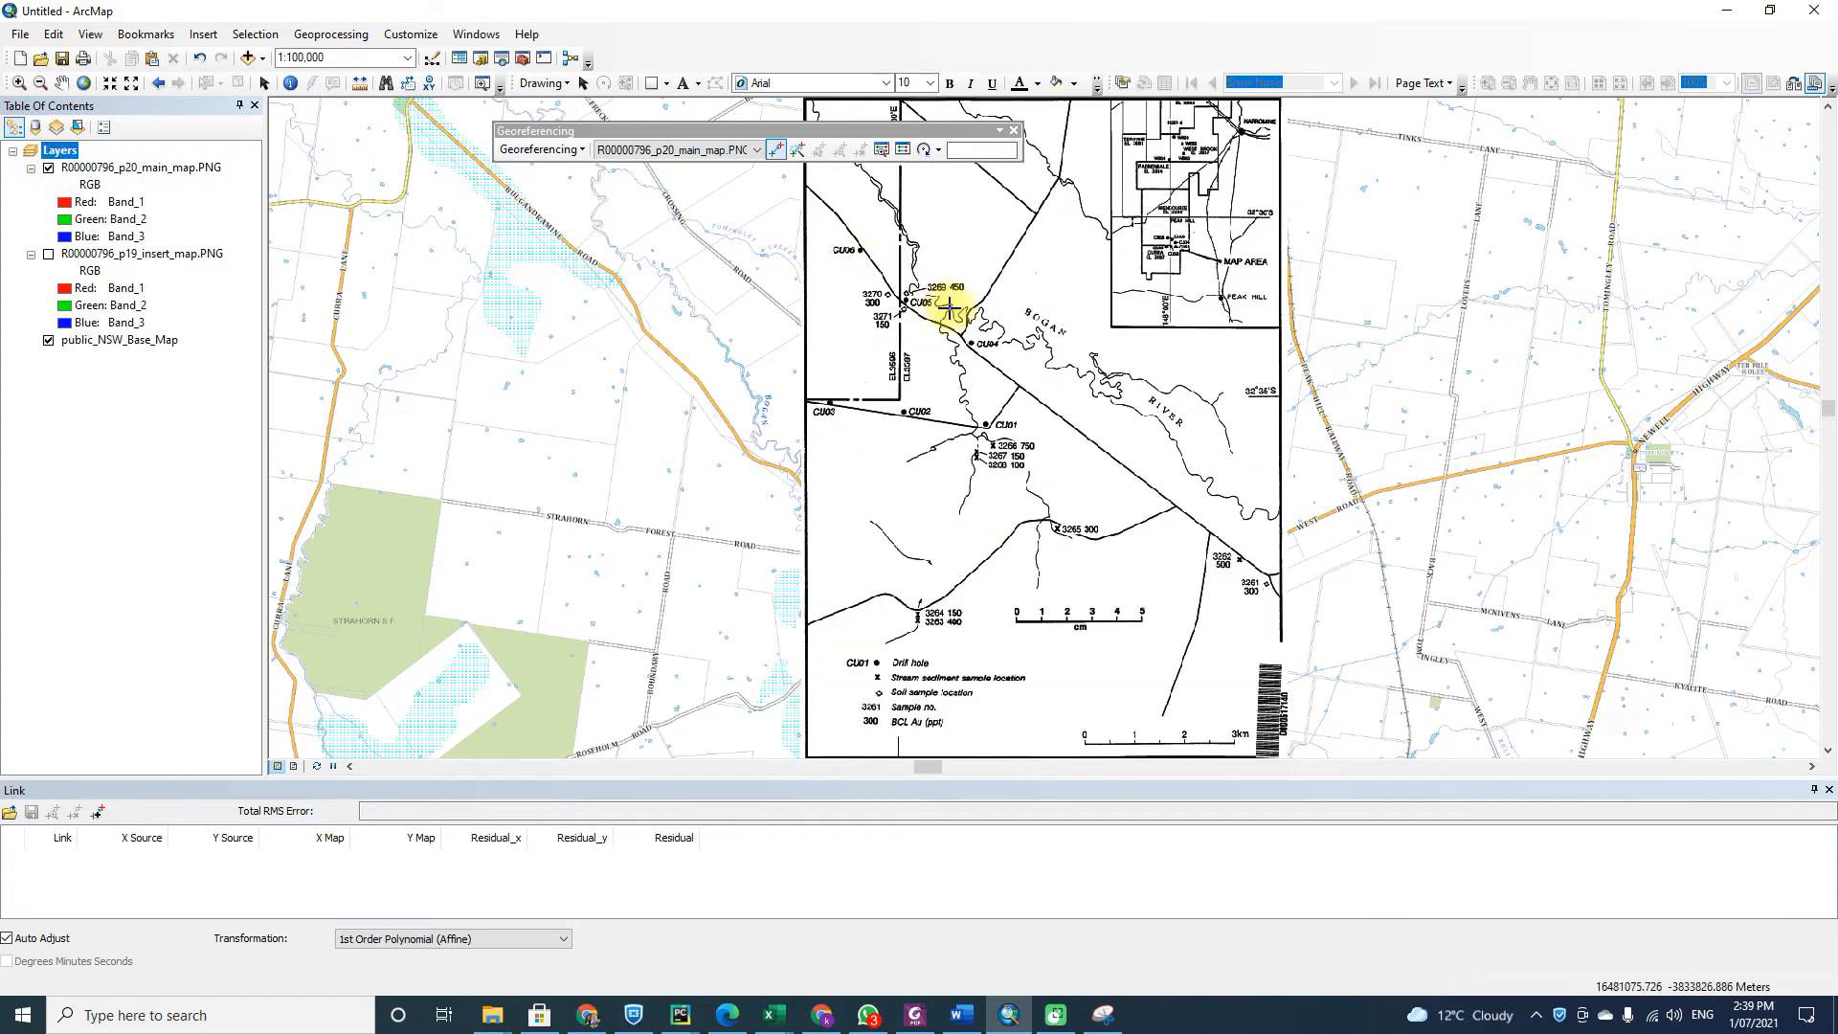
Add a control point linking the main map's Bogan River bend between CU05 and CU04 to the base map's Bogan River.
scroll(950, 306, "up", 2)
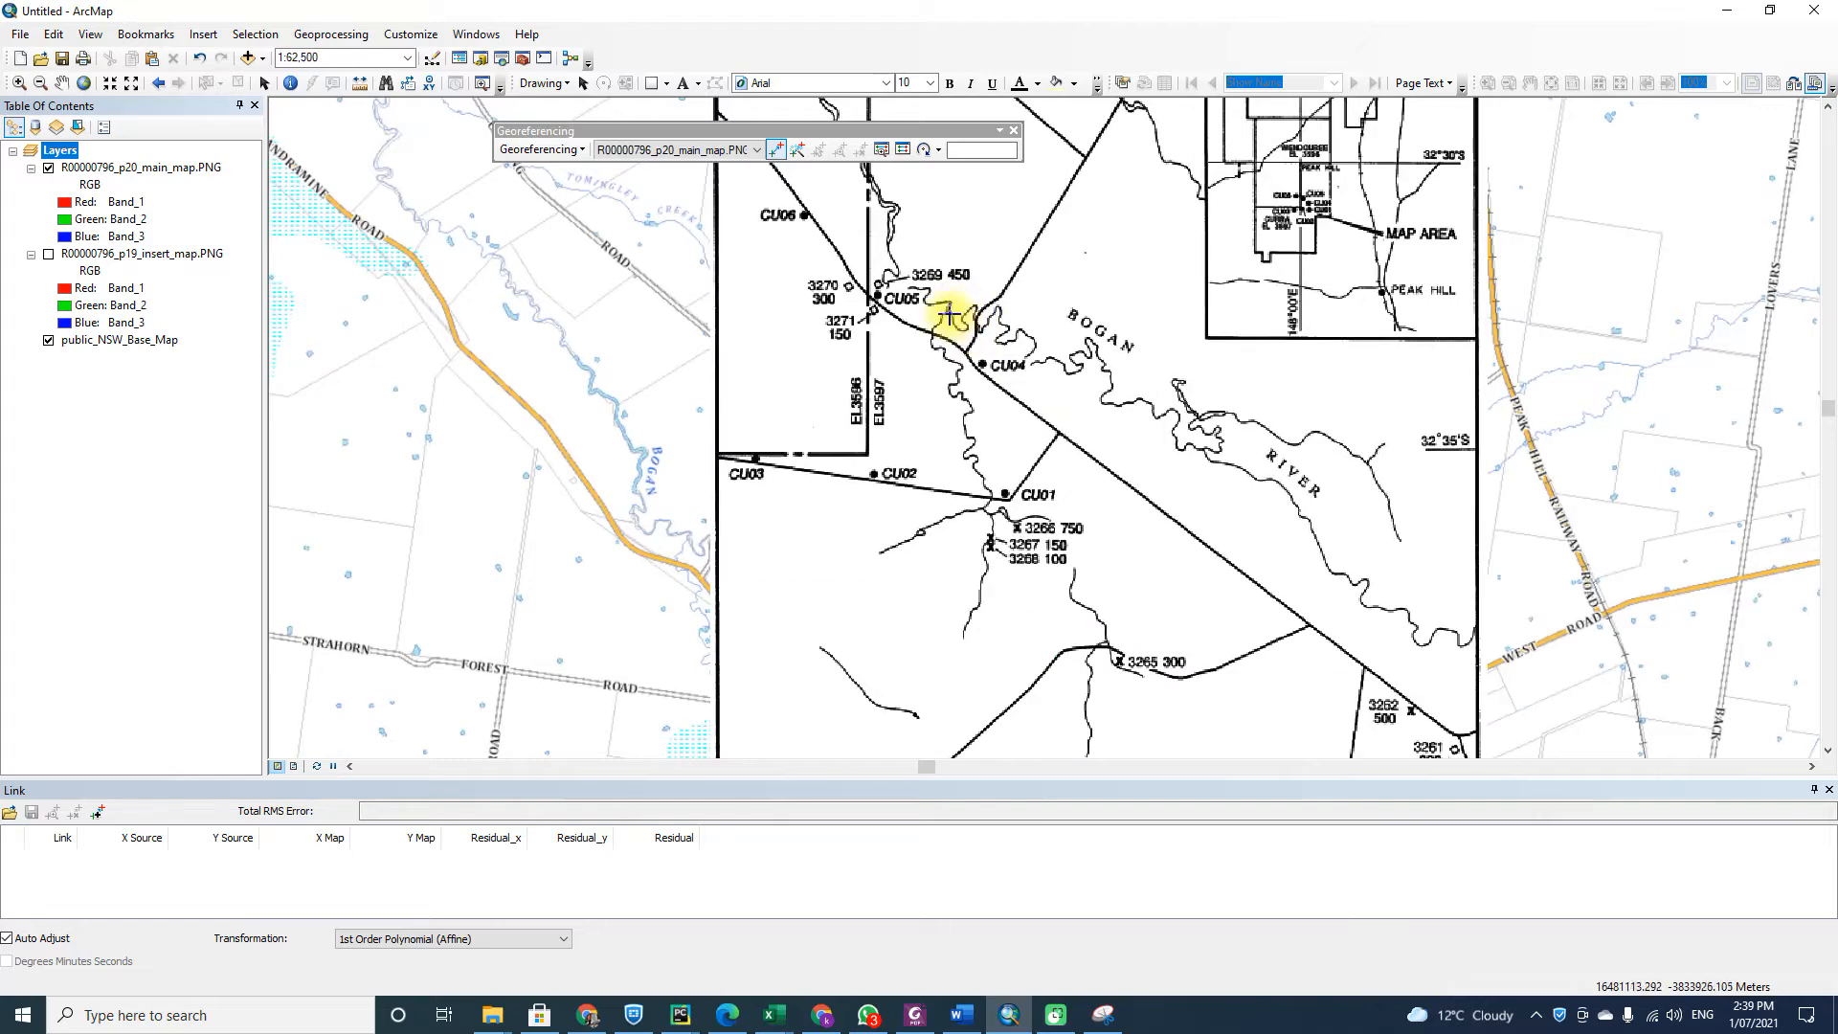
left_click(947, 308)
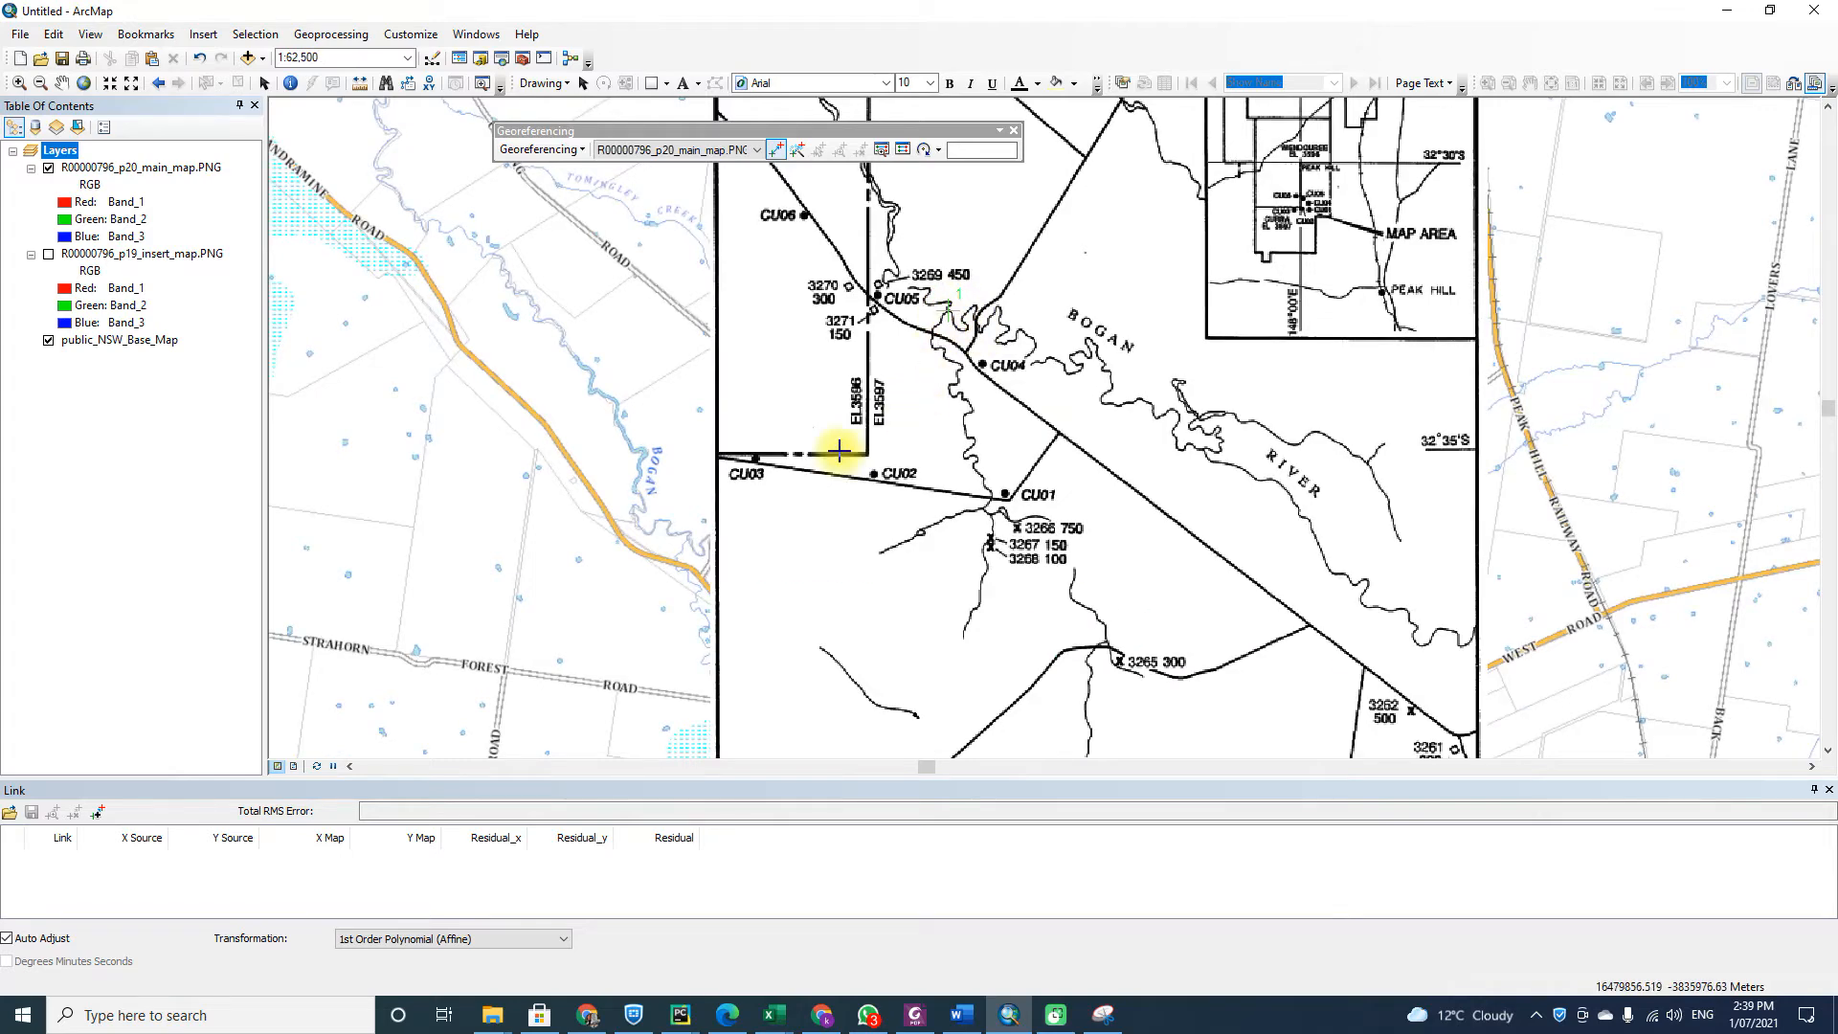
left_click(686, 536)
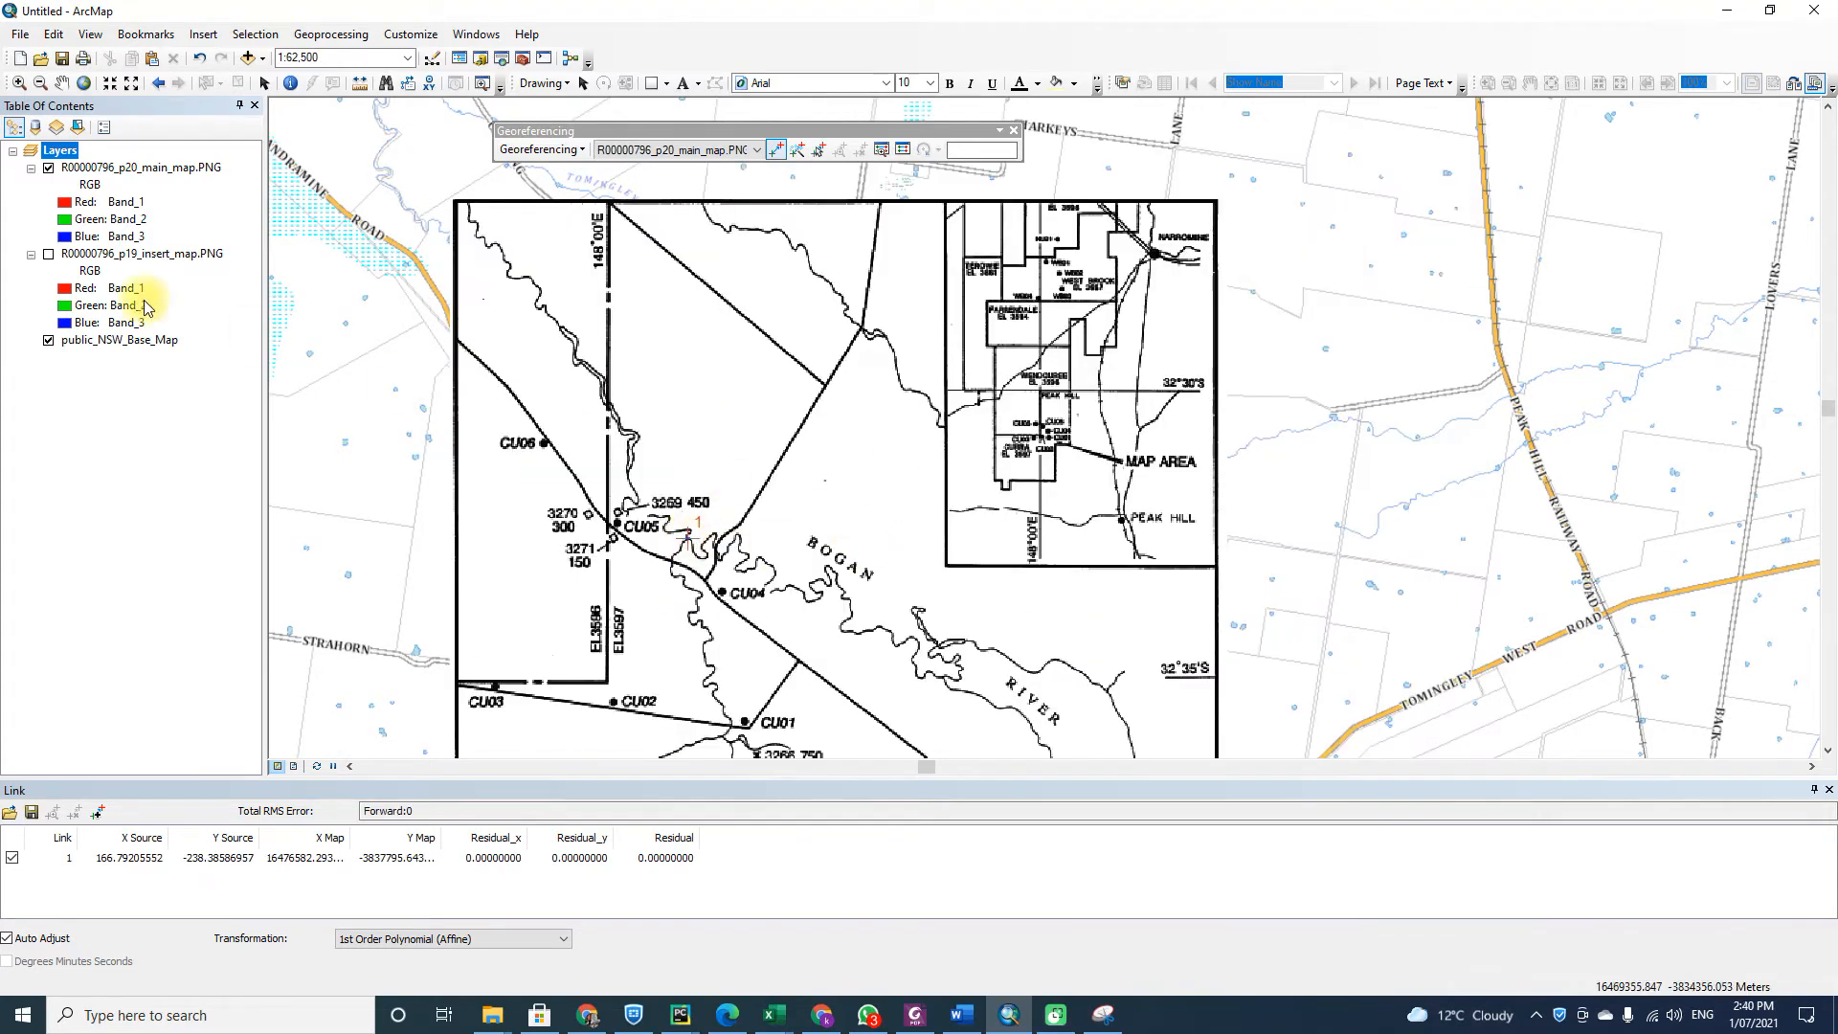
Compare the main map's roads and river with the base map by repeatedly toggling the main map layer's visibility.
left_click(48, 169)
left_click(48, 169)
left_click(48, 168)
left_click(48, 168)
left_click(48, 169)
left_click(48, 169)
left_click(48, 168)
left_click(48, 168)
left_click(48, 168)
left_click(48, 168)
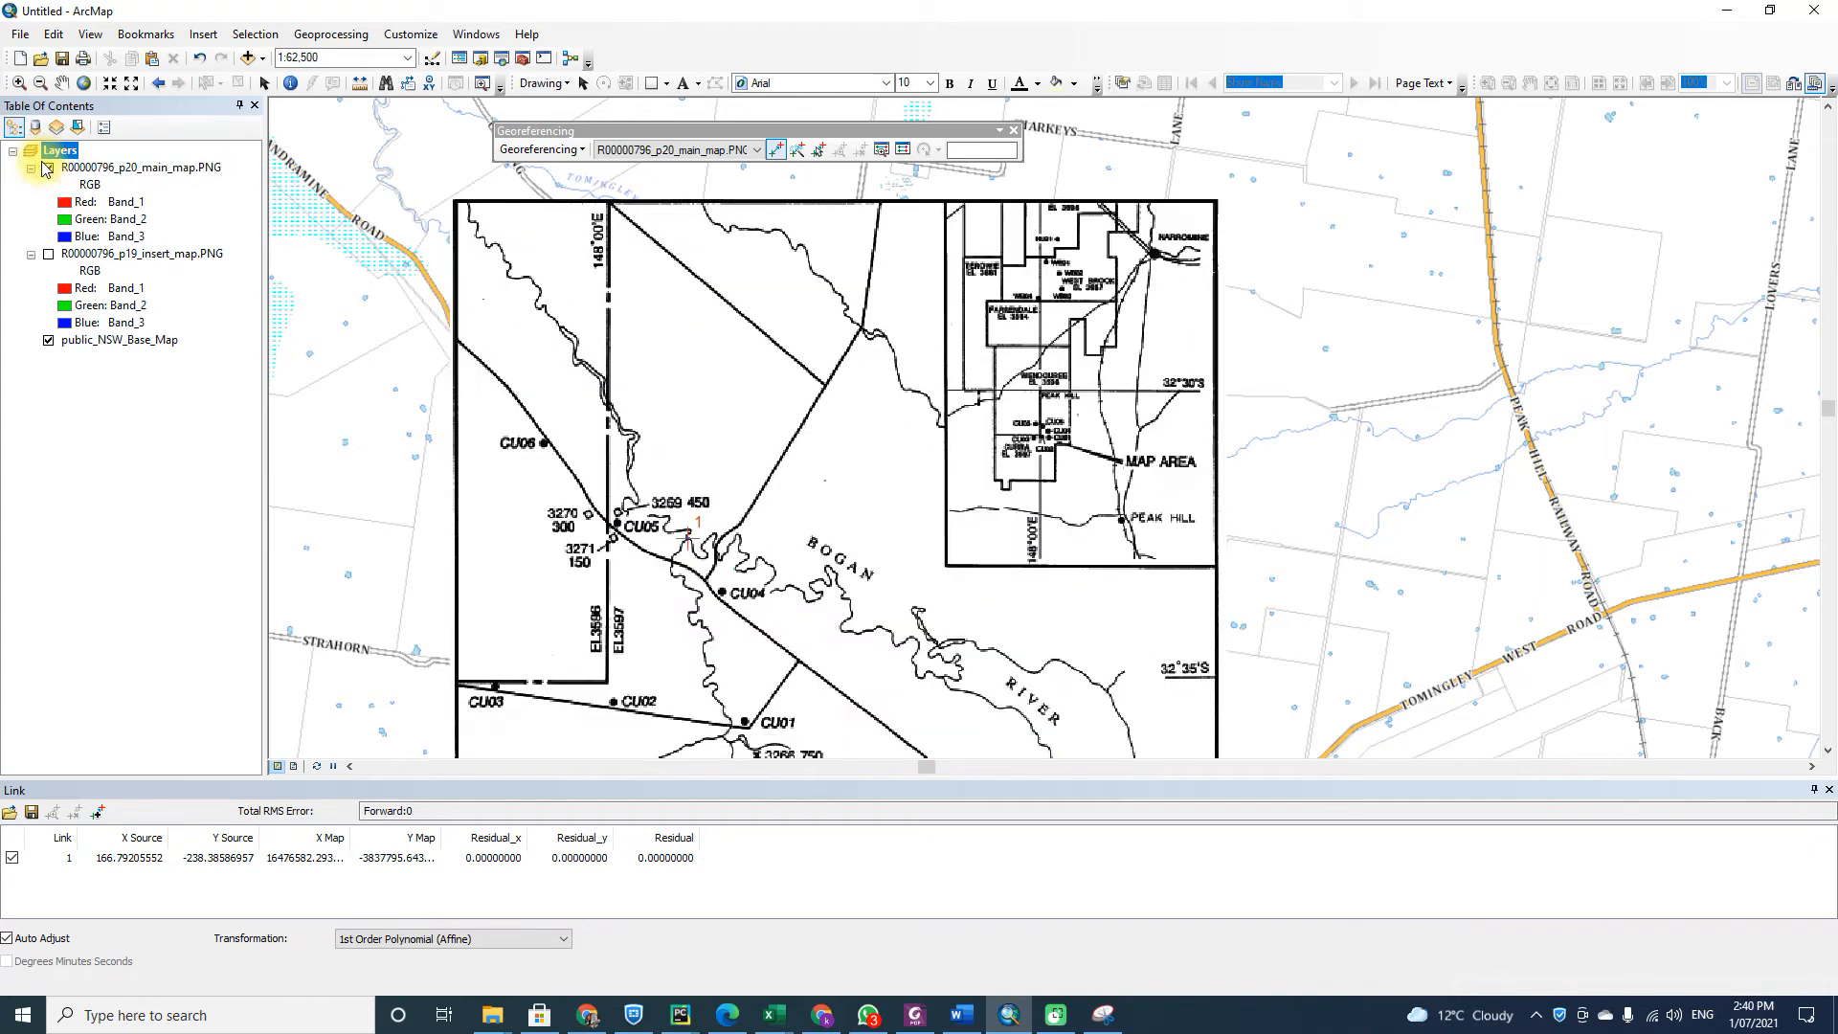
left_click(48, 168)
left_click(48, 169)
left_click(48, 169)
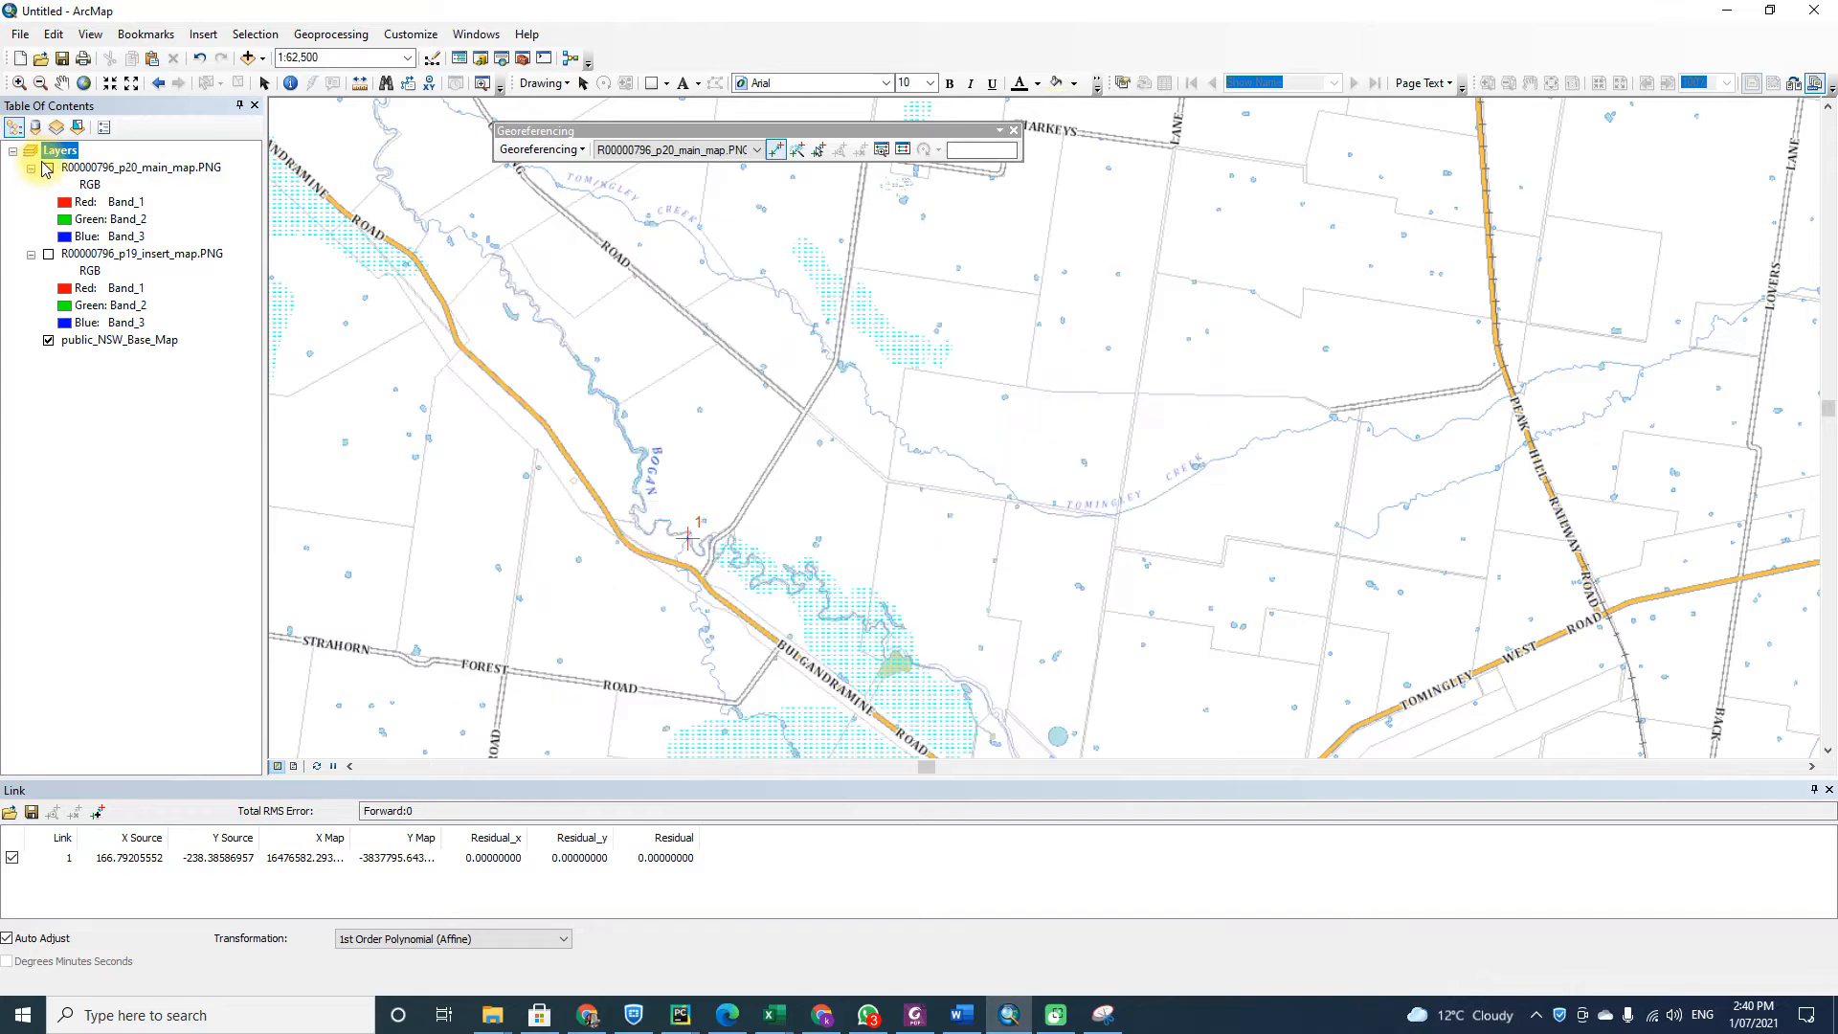
Add a second control point linking the main map's road junction near sample 3261 to the base map's junction on Bulgandramine Road.
left_click(1828, 752)
left_click(1829, 754)
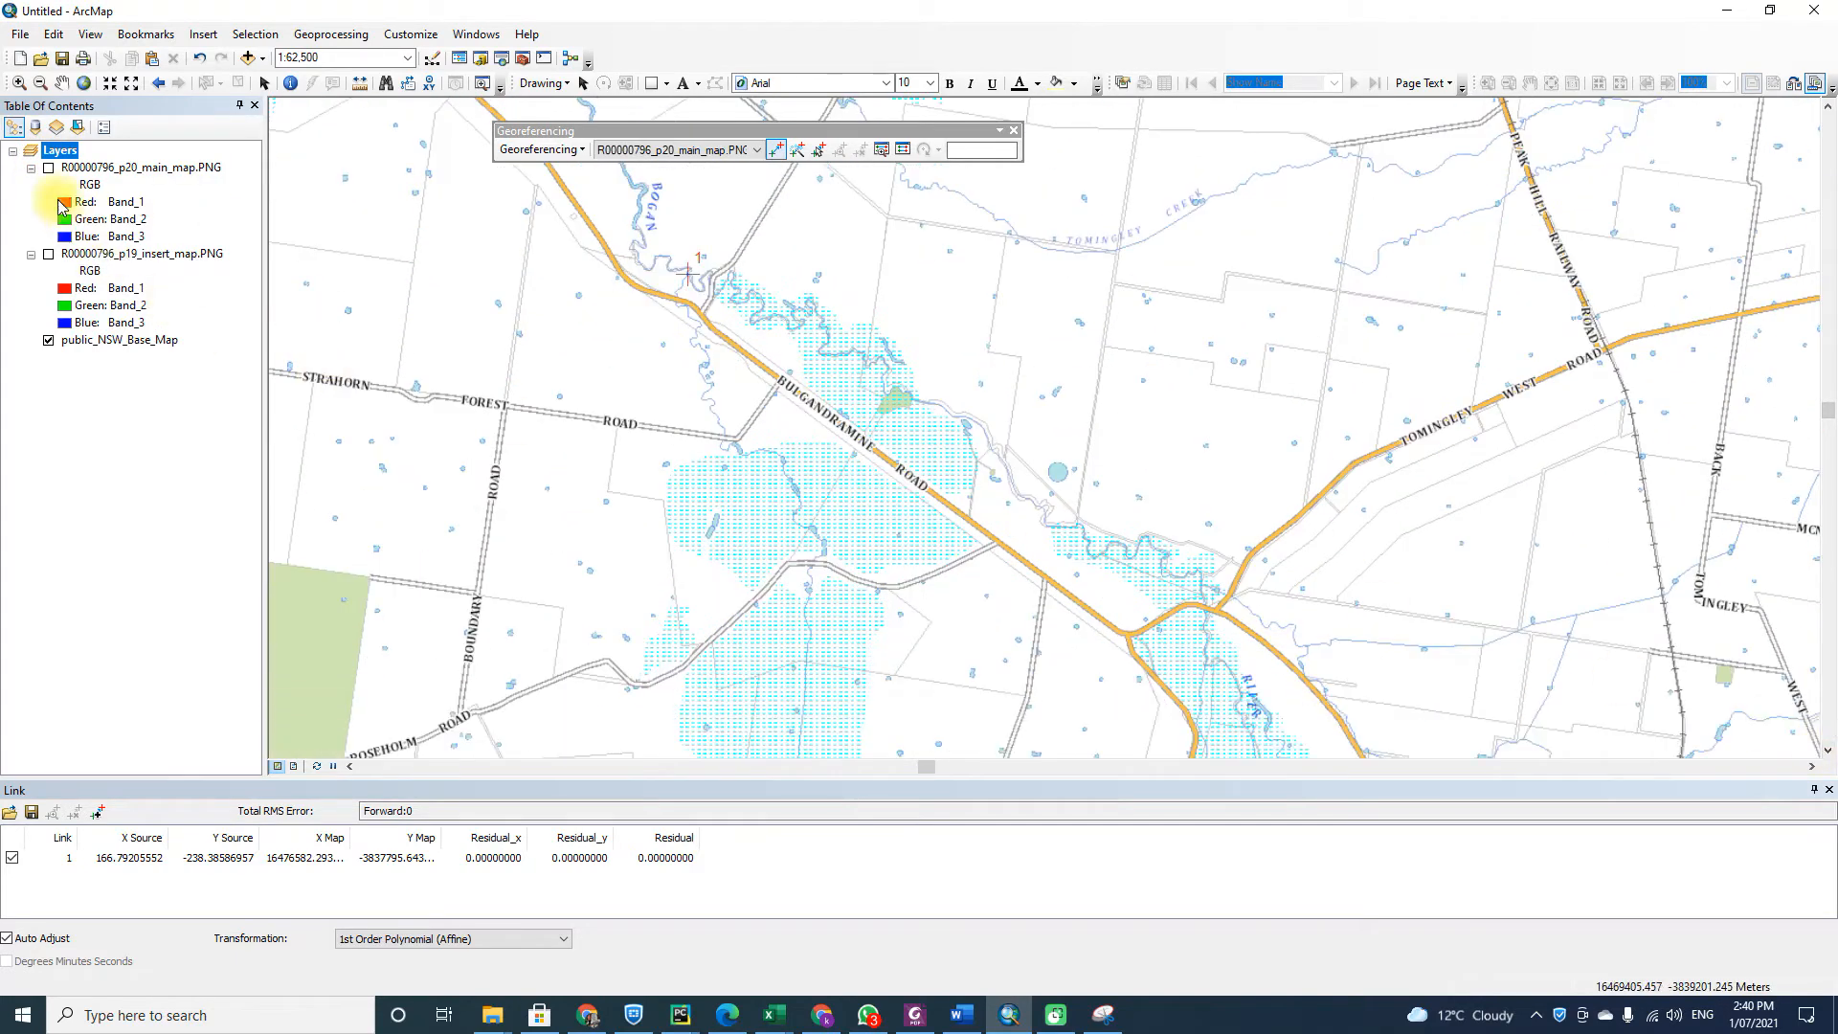
left_click(48, 169)
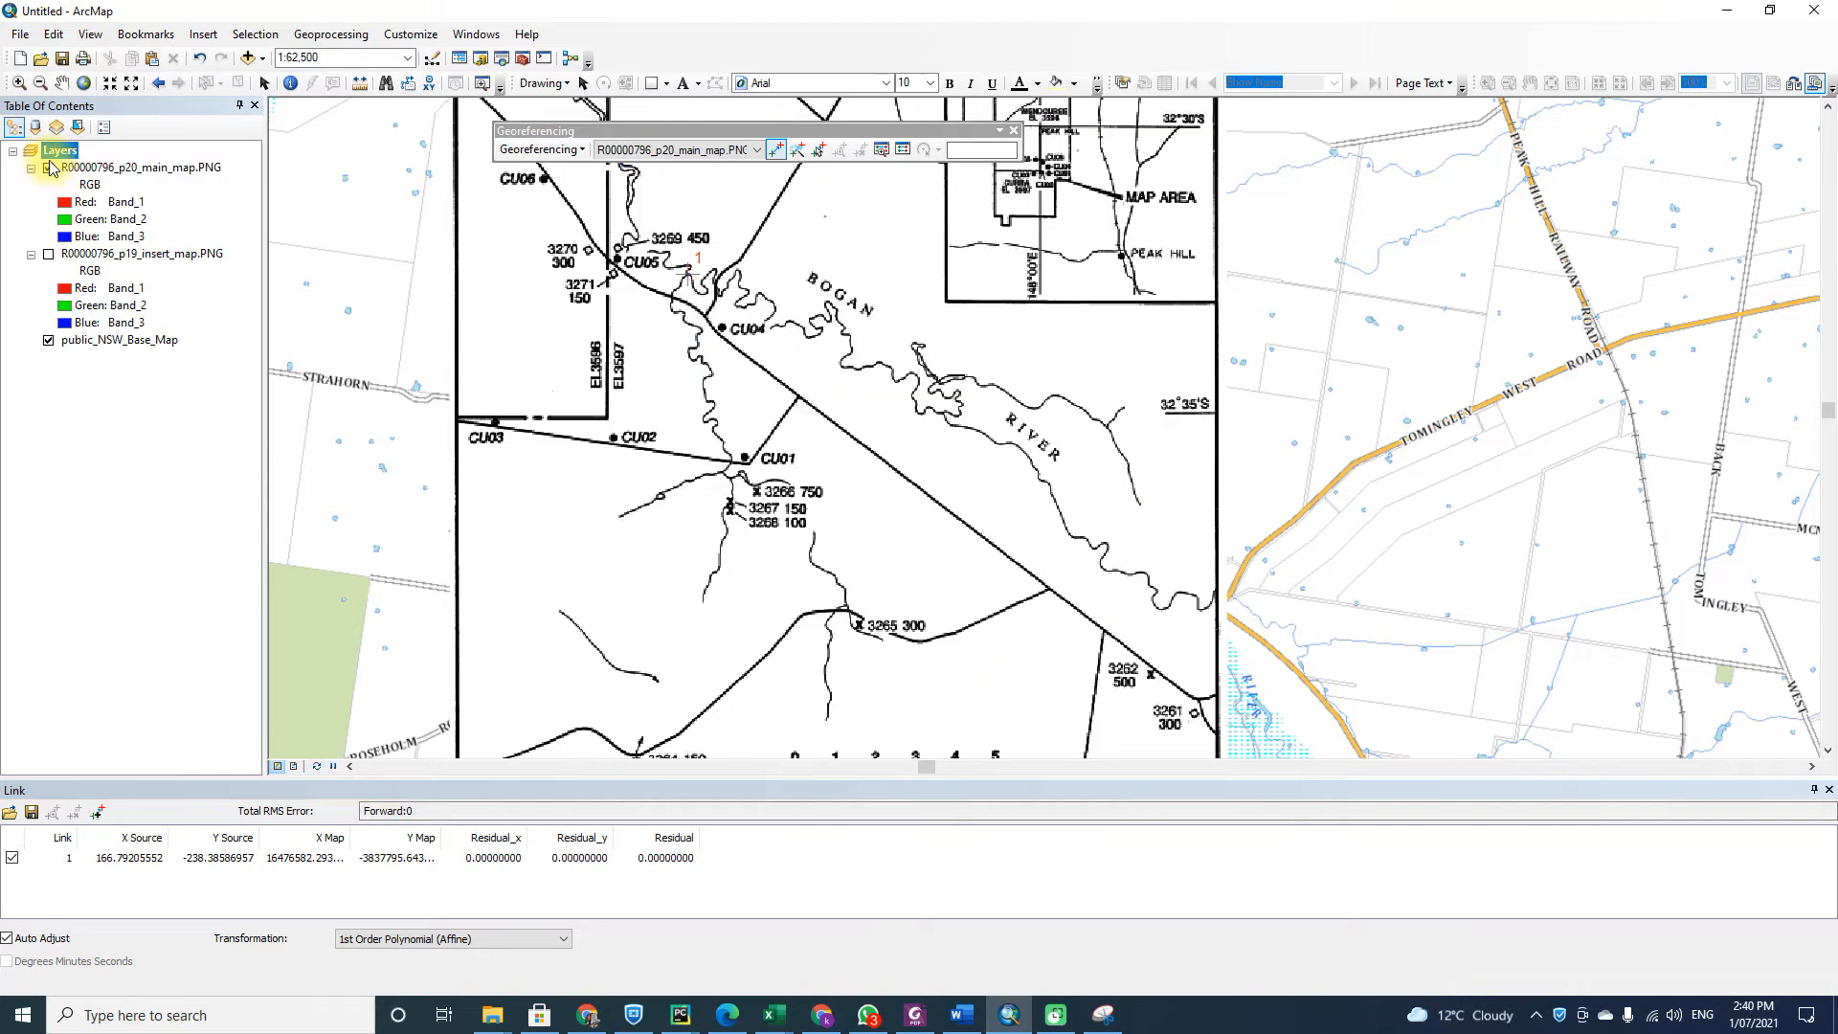
left_click(48, 169)
left_click(48, 168)
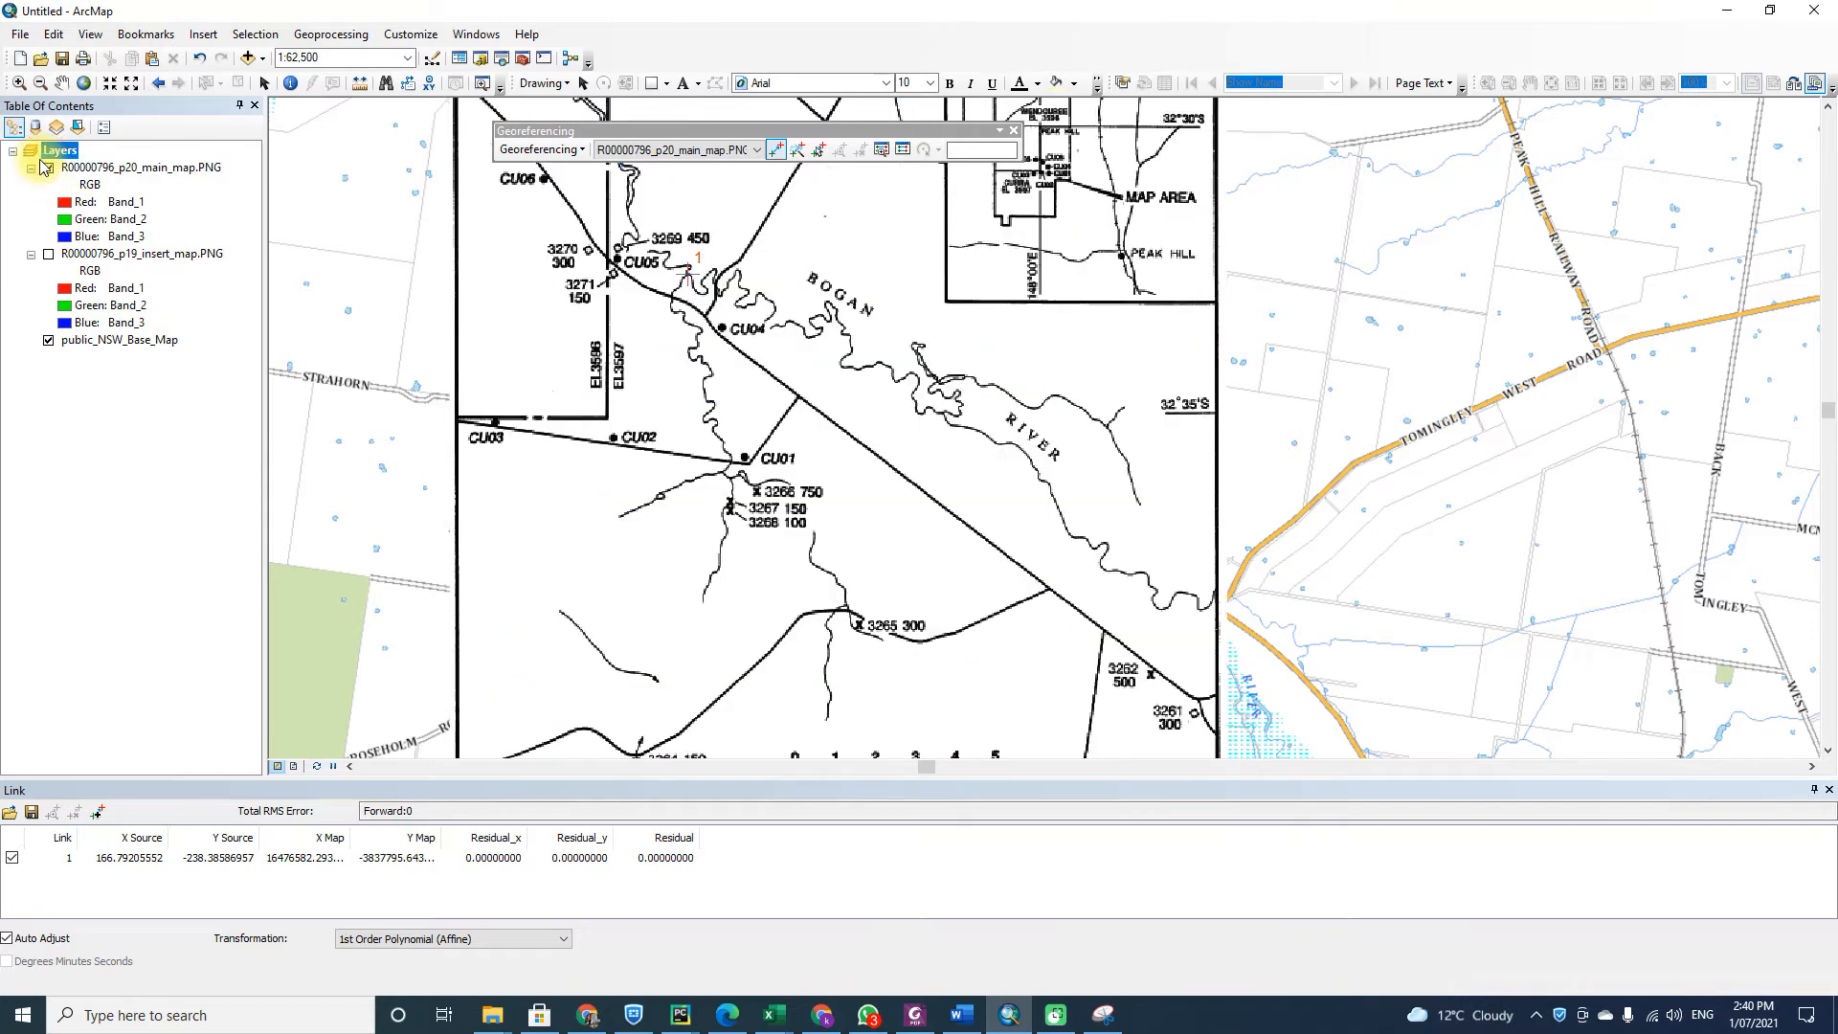
left_click(1196, 702)
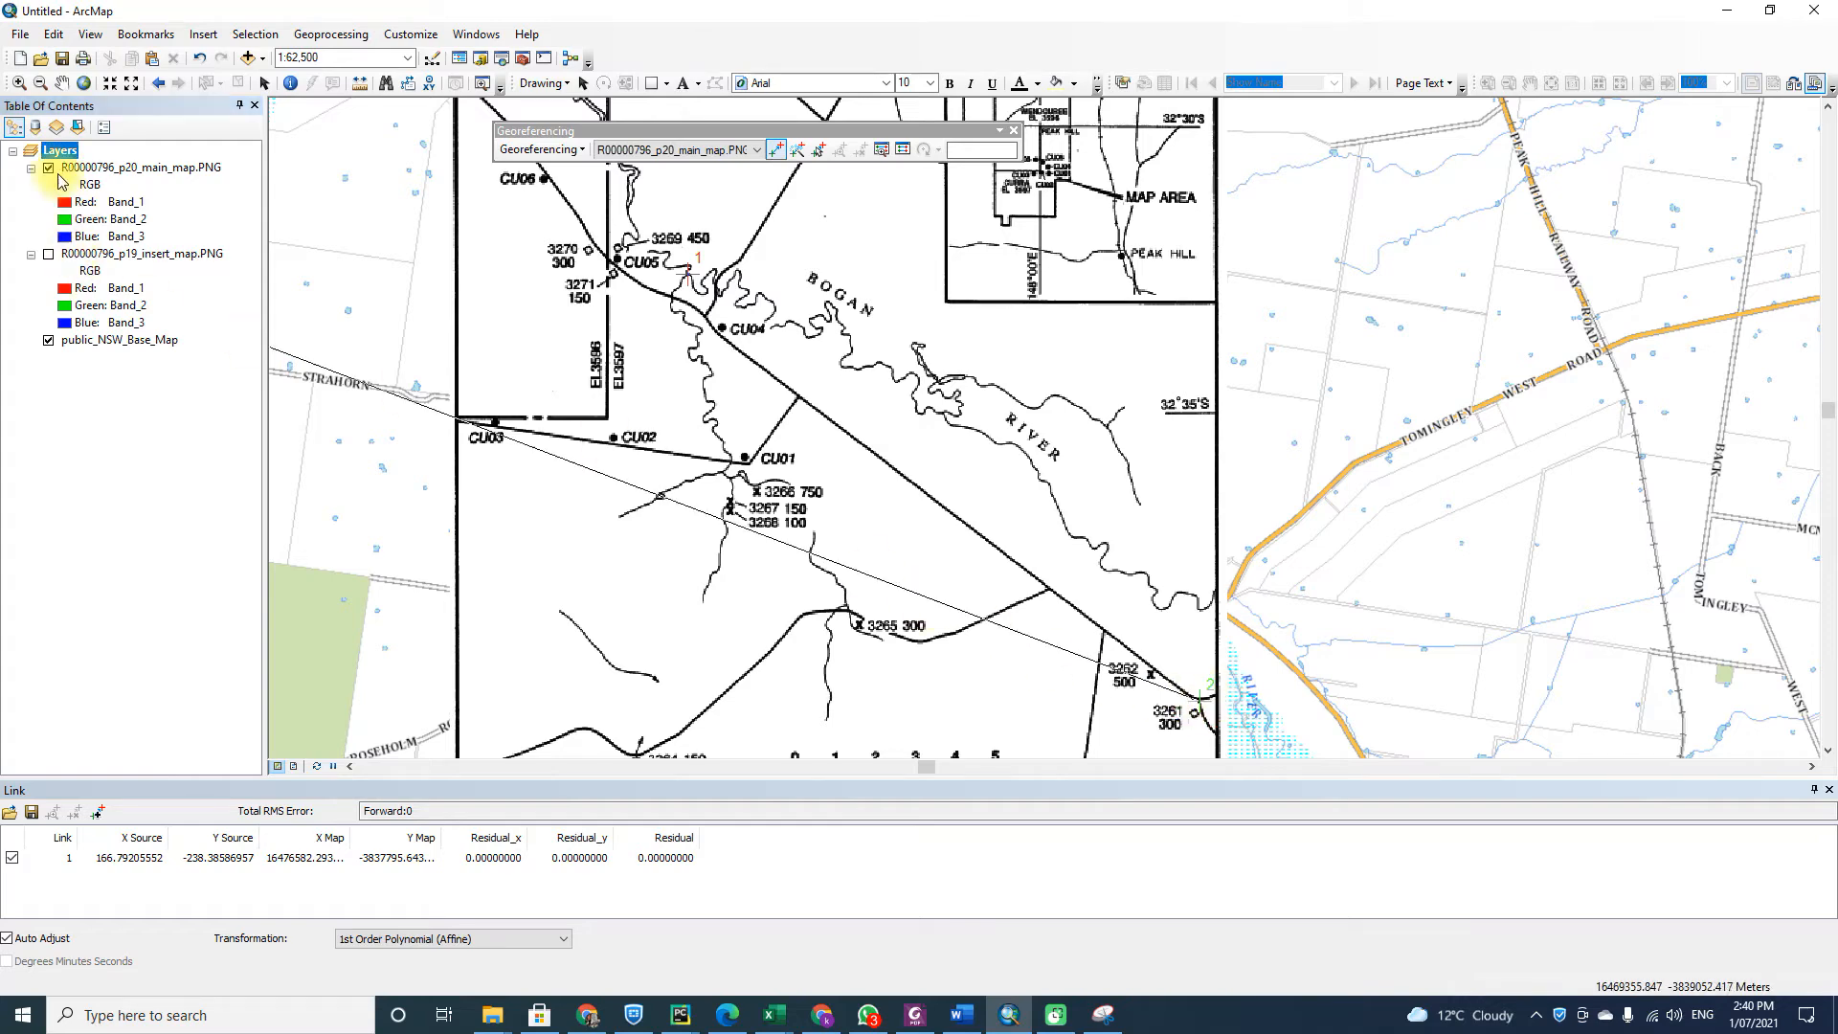
left_click(48, 168)
left_click(1128, 633)
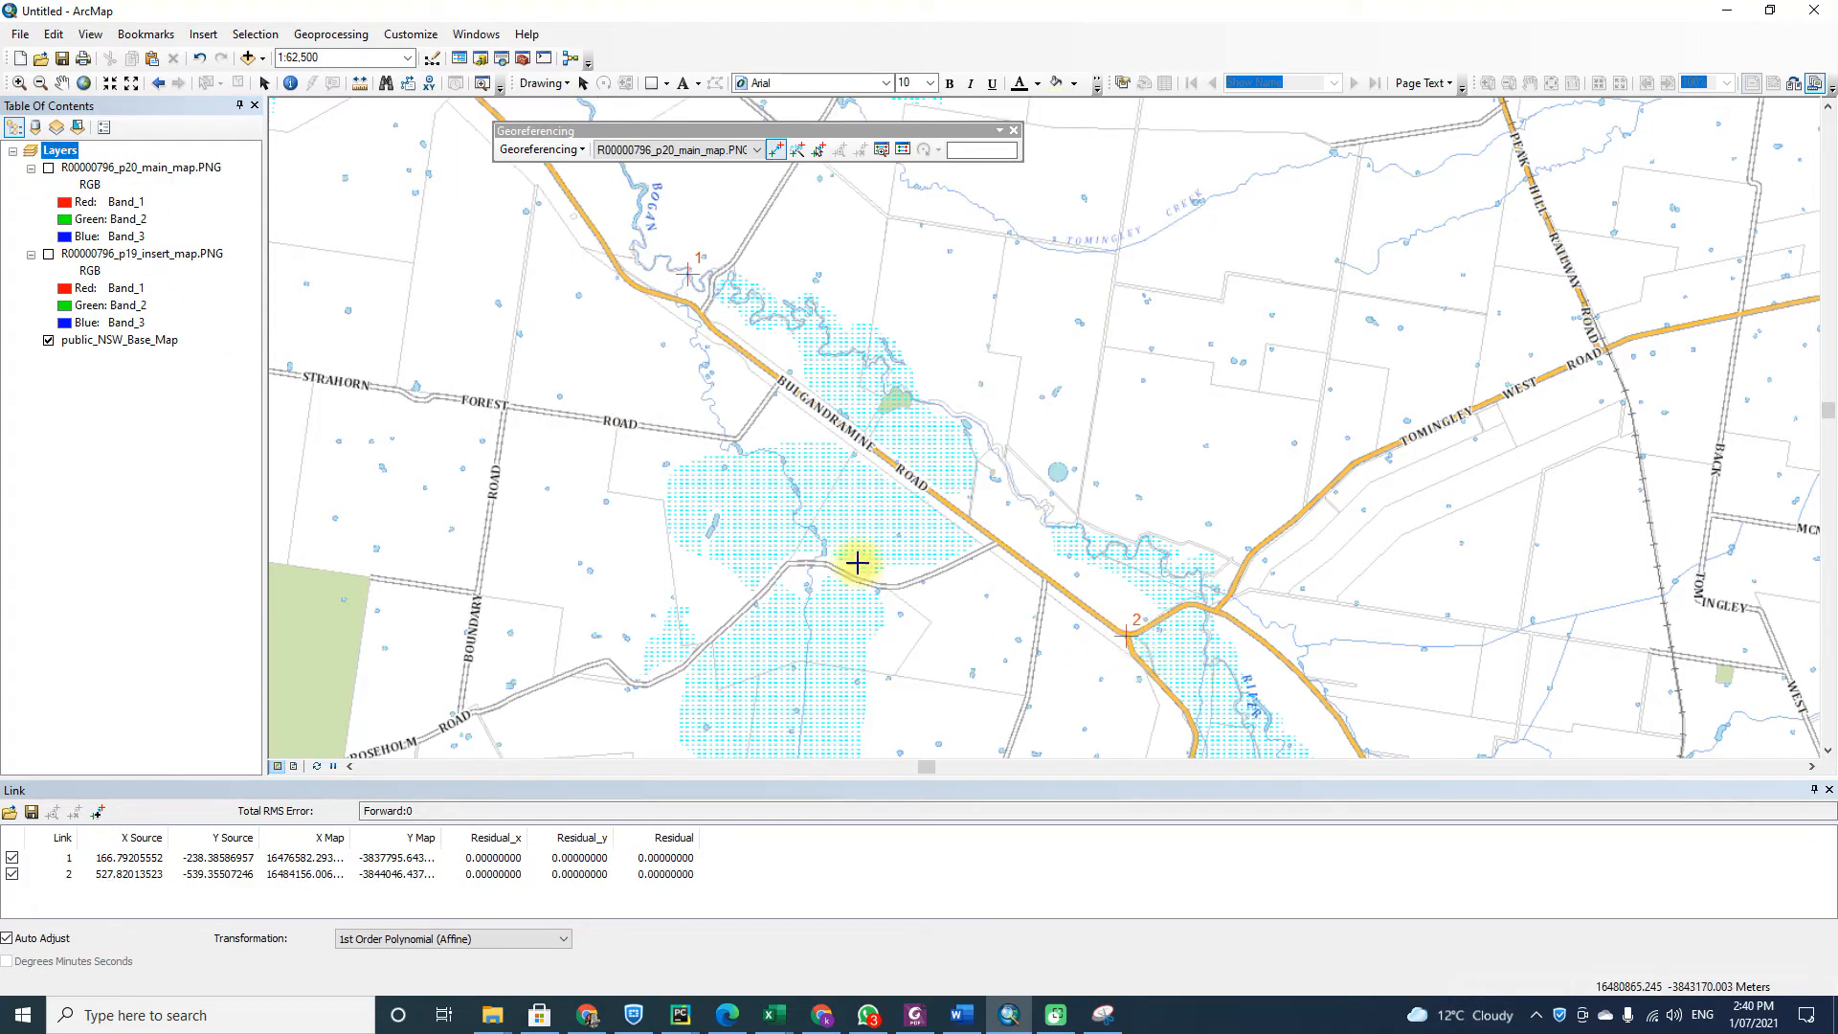
Check the main map's alignment with the base map after the second control point by toggling its layer's visibility.
left_click(48, 169)
left_click(48, 168)
left_click(48, 169)
left_click(47, 168)
left_click(48, 168)
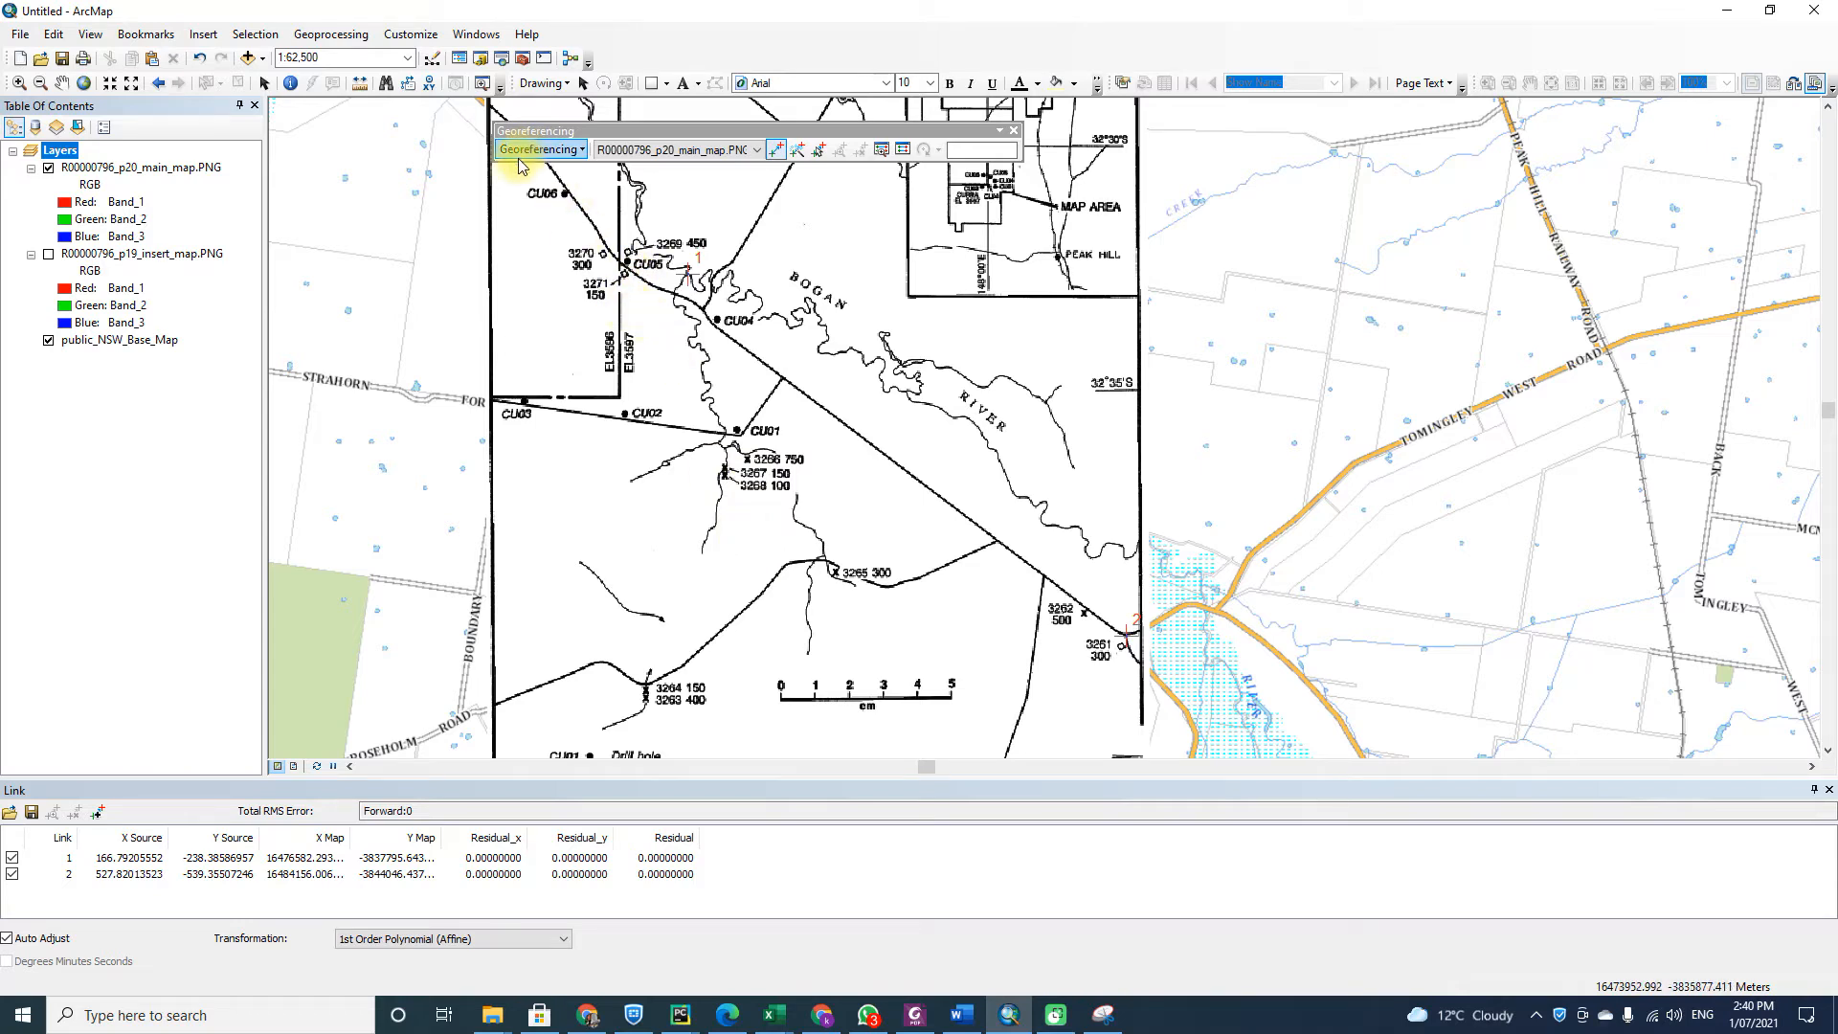
Switch to R00000796.pdf in Foxit PDF Editor and locate the AMG coordinates of the CU drill holes in Table 3.
mouse_move(780, 1023)
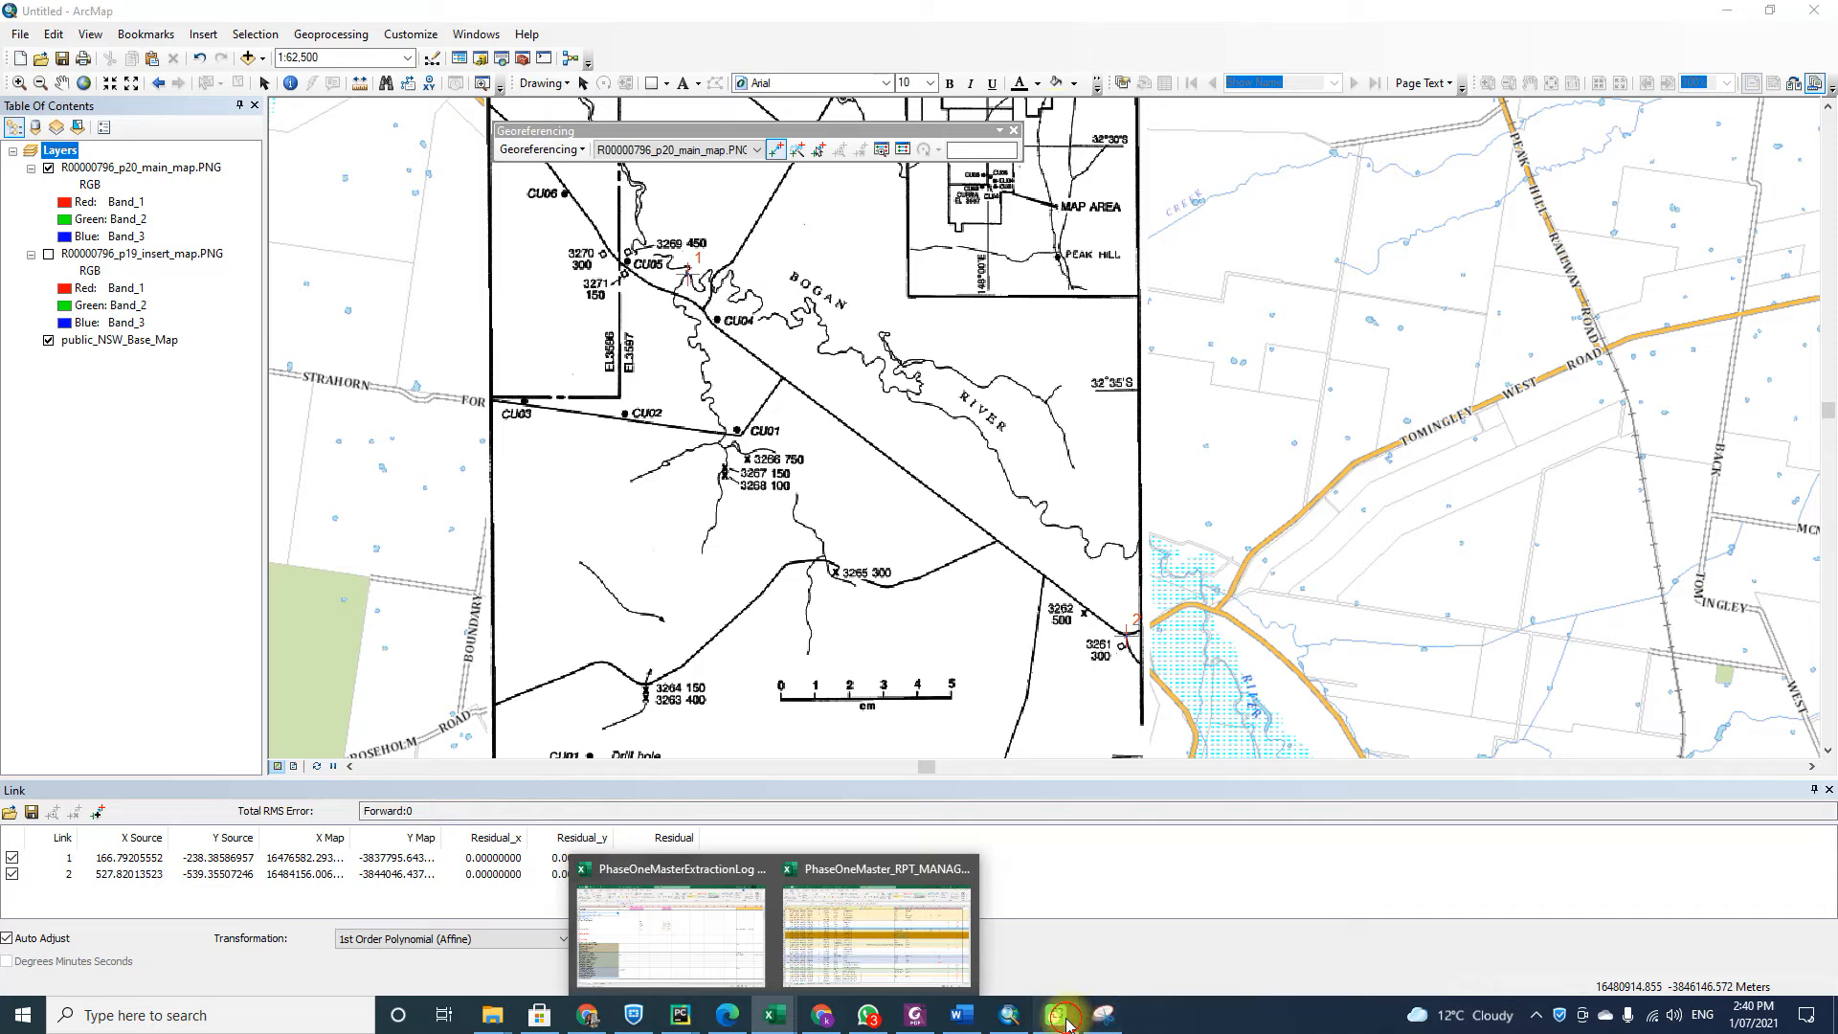
left_click(915, 1015)
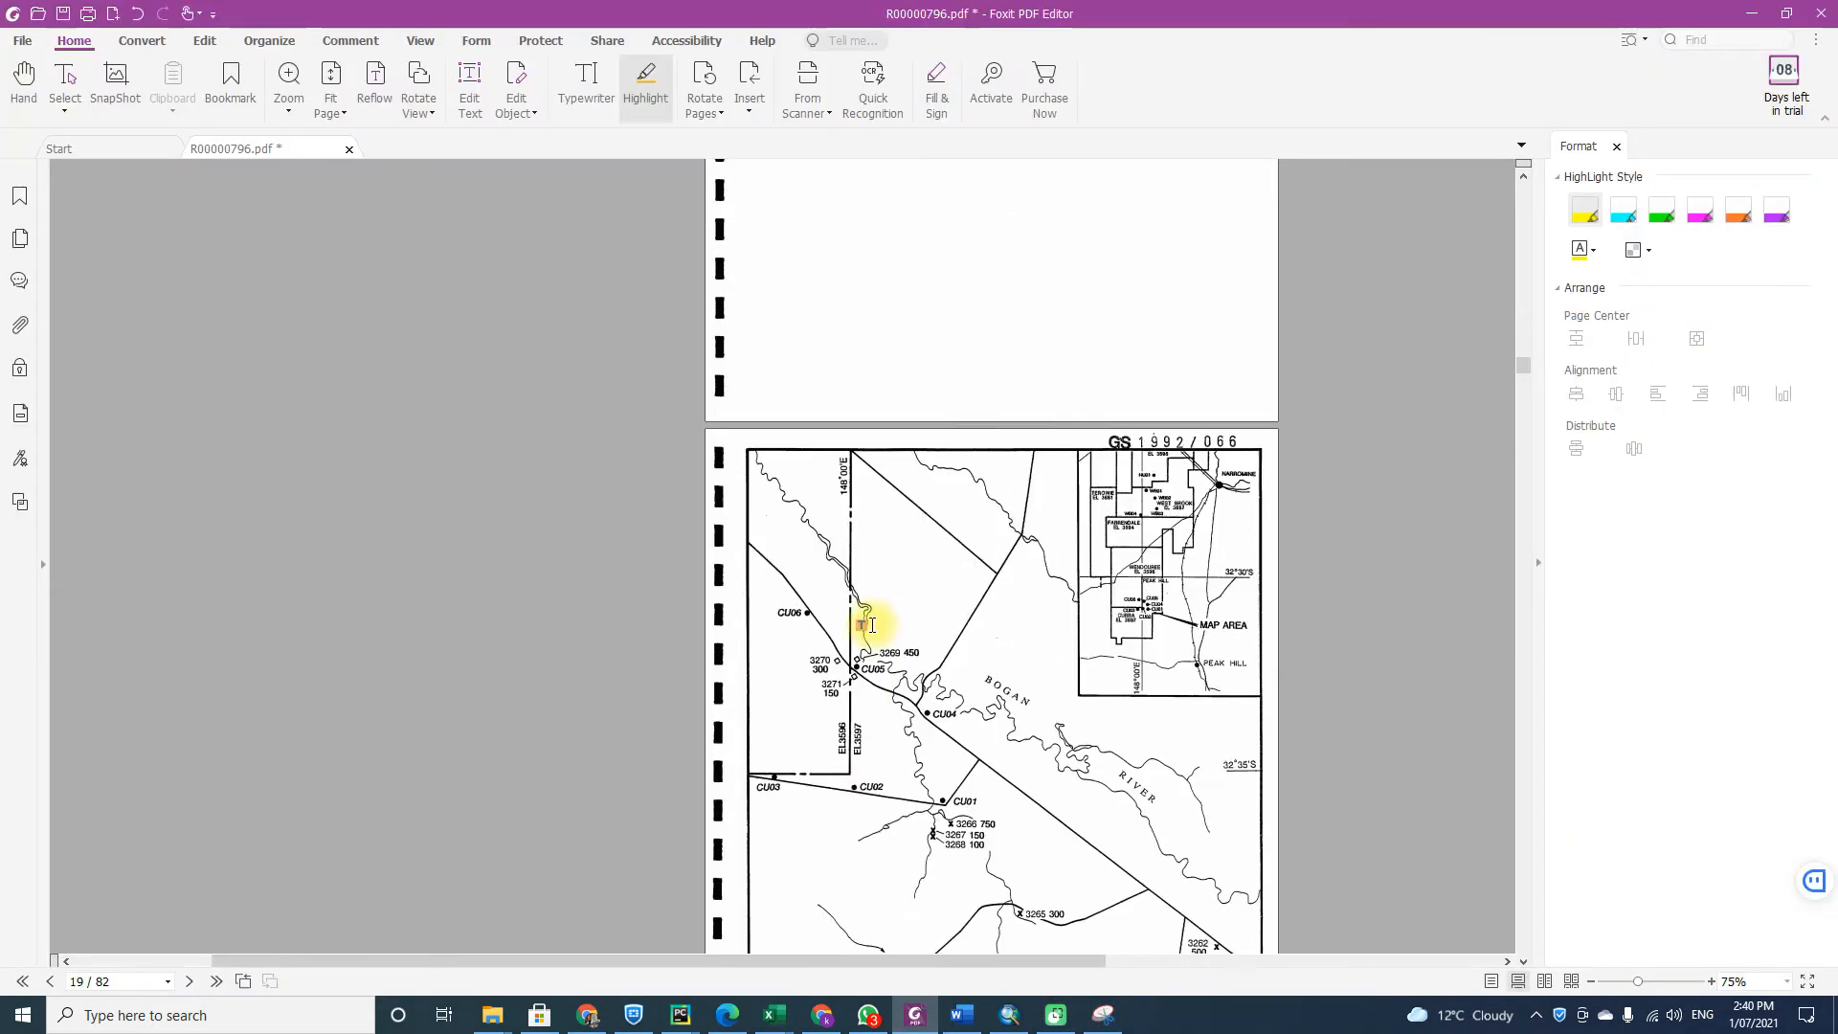
scroll(871, 624, "up", 3)
scroll(968, 514, "up", 7)
scroll(969, 514, "up", 20)
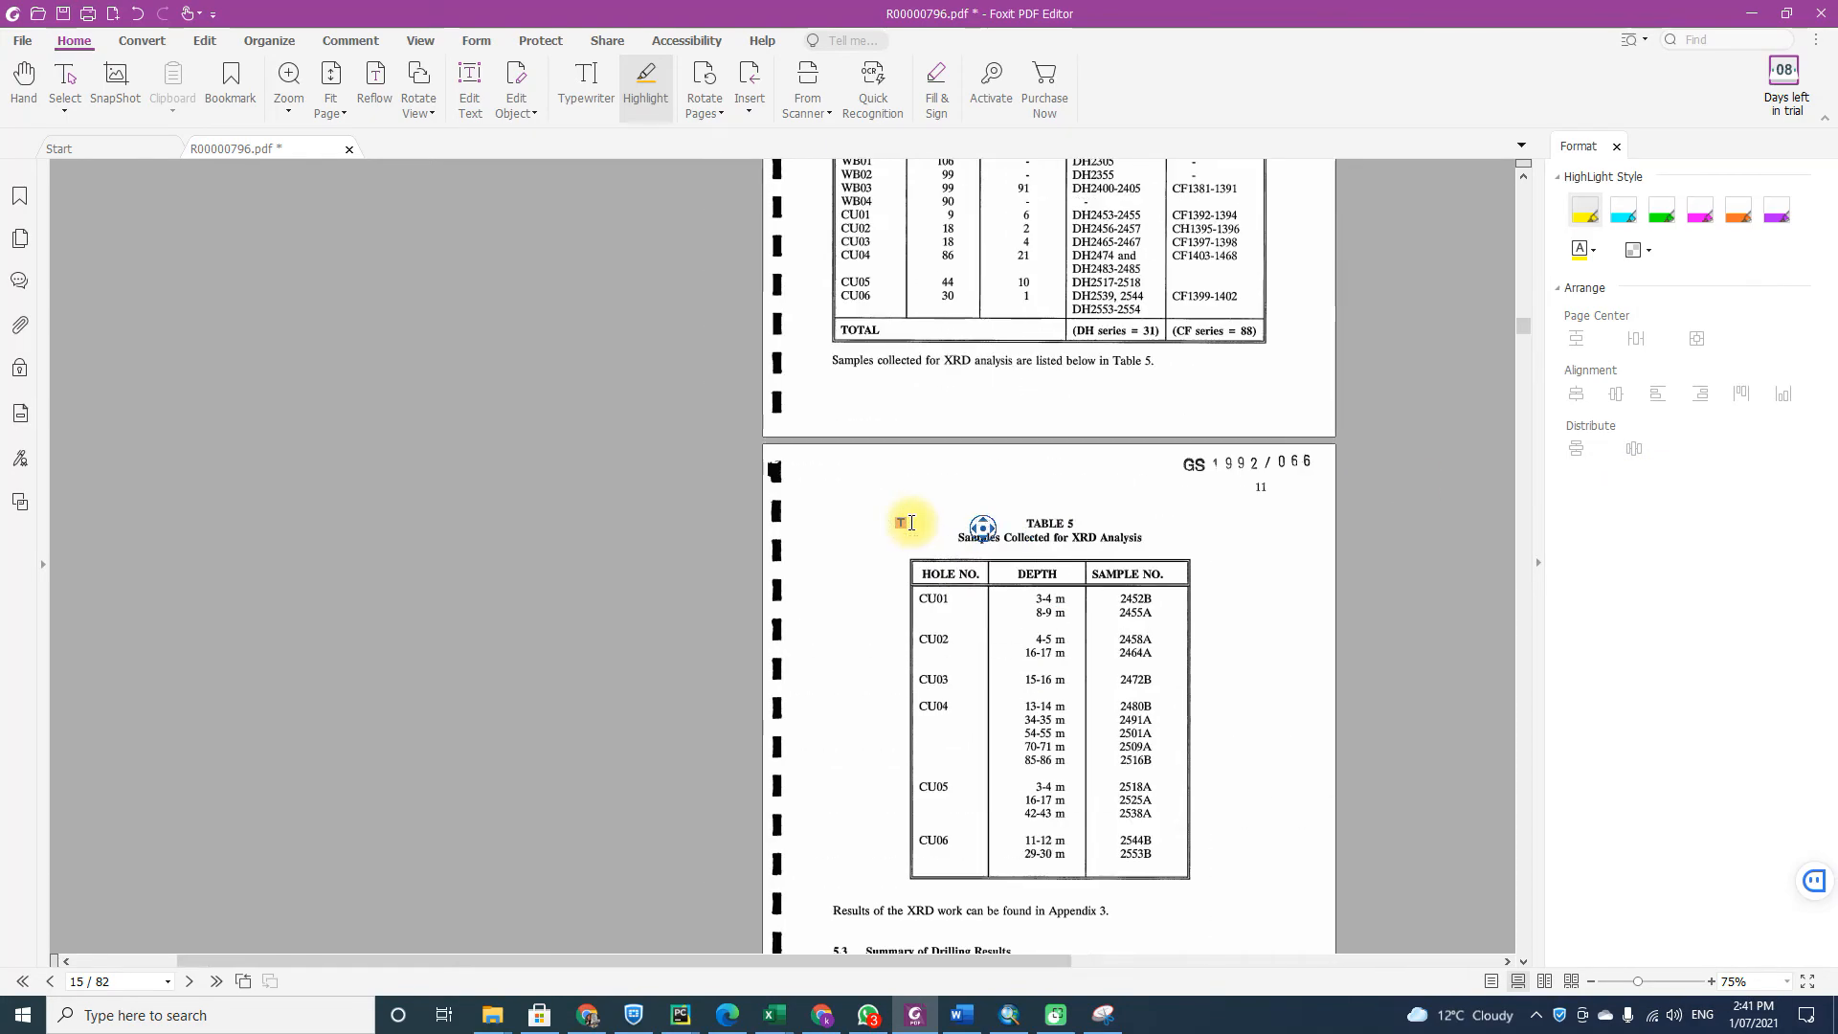
scroll(911, 523, "up", 3)
scroll(911, 523, "up", 5)
scroll(911, 522, "up", 6)
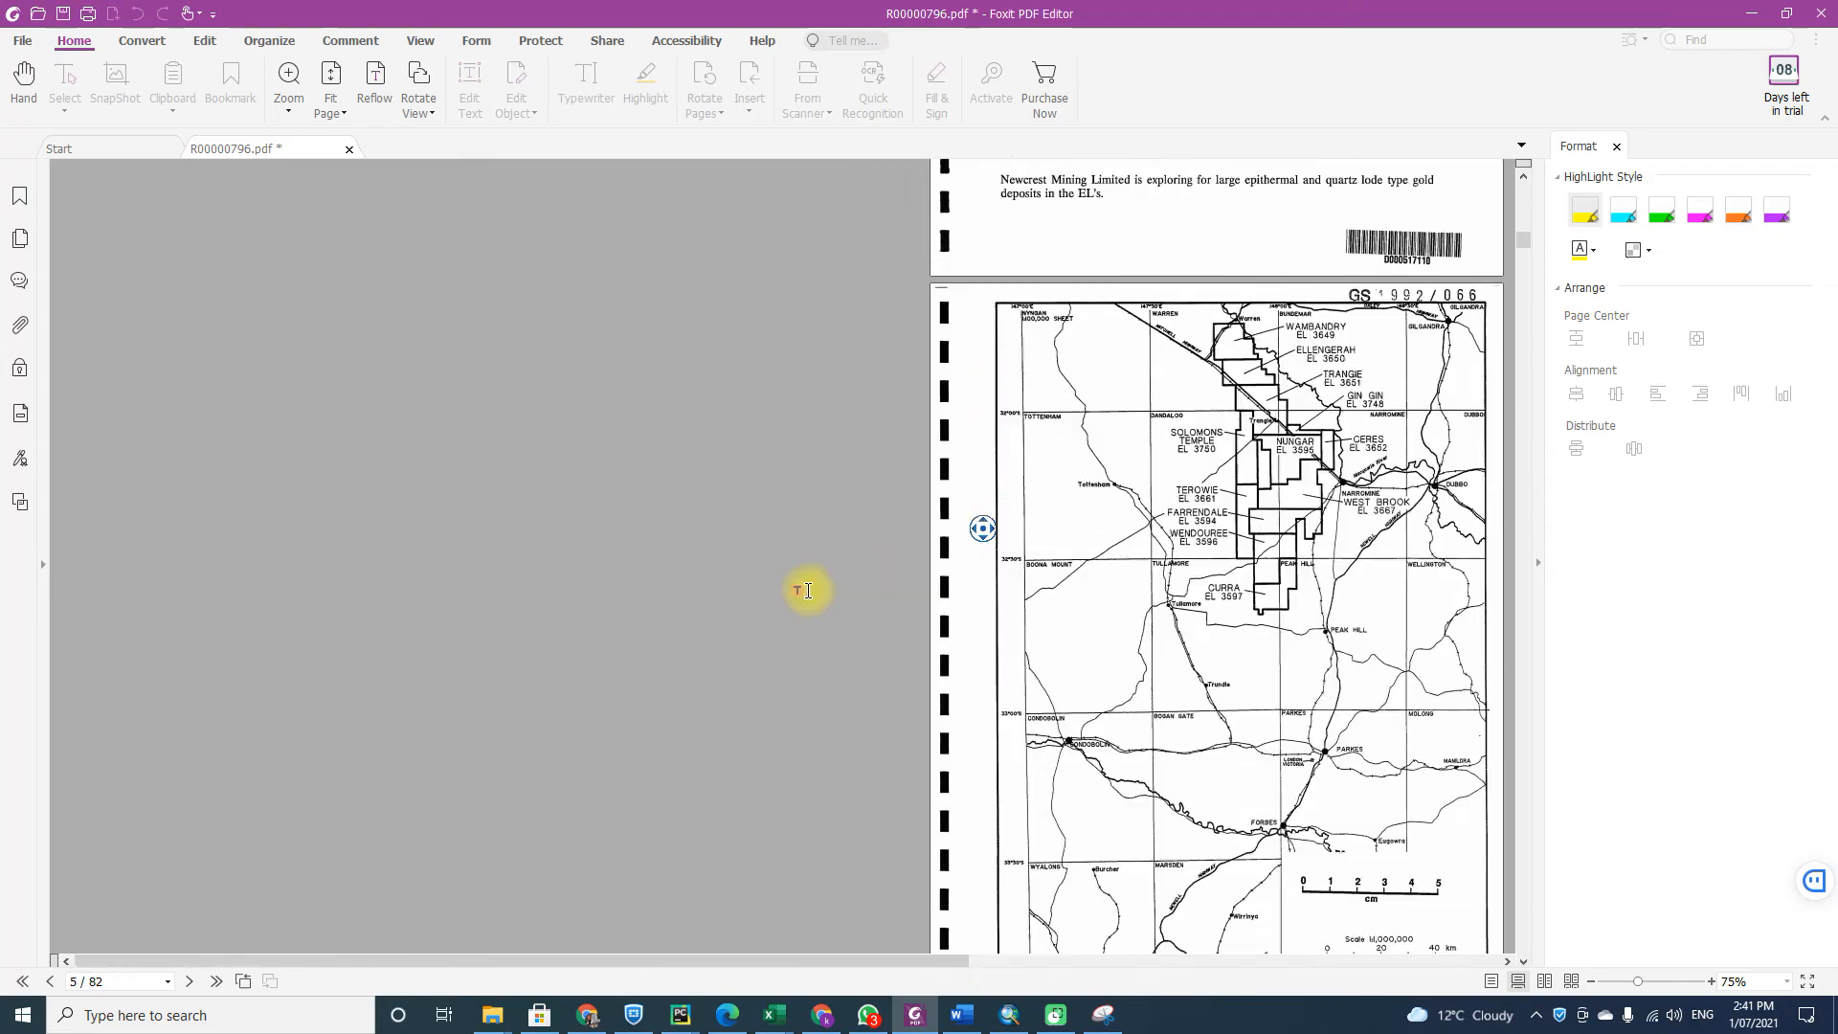
left_click(806, 586)
scroll(969, 603, "down", 10)
scroll(980, 603, "down", 20)
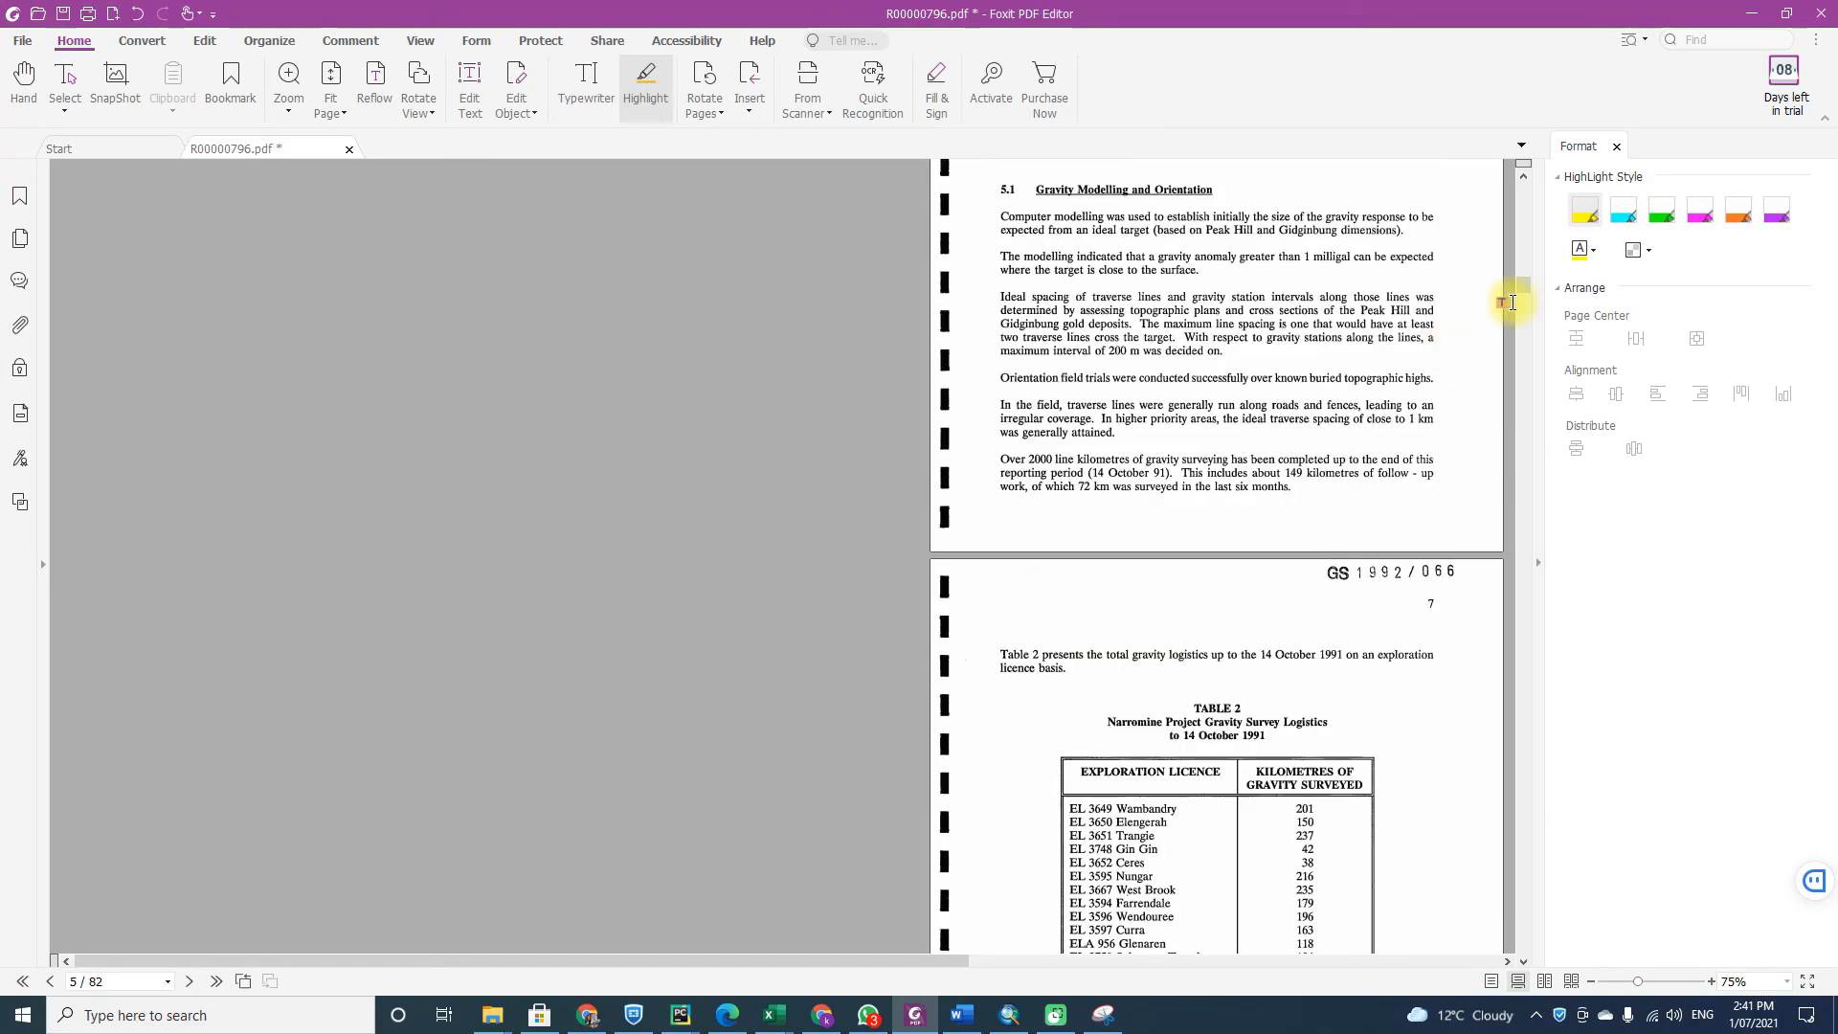
left_click_drag(1526, 289, 1528, 315)
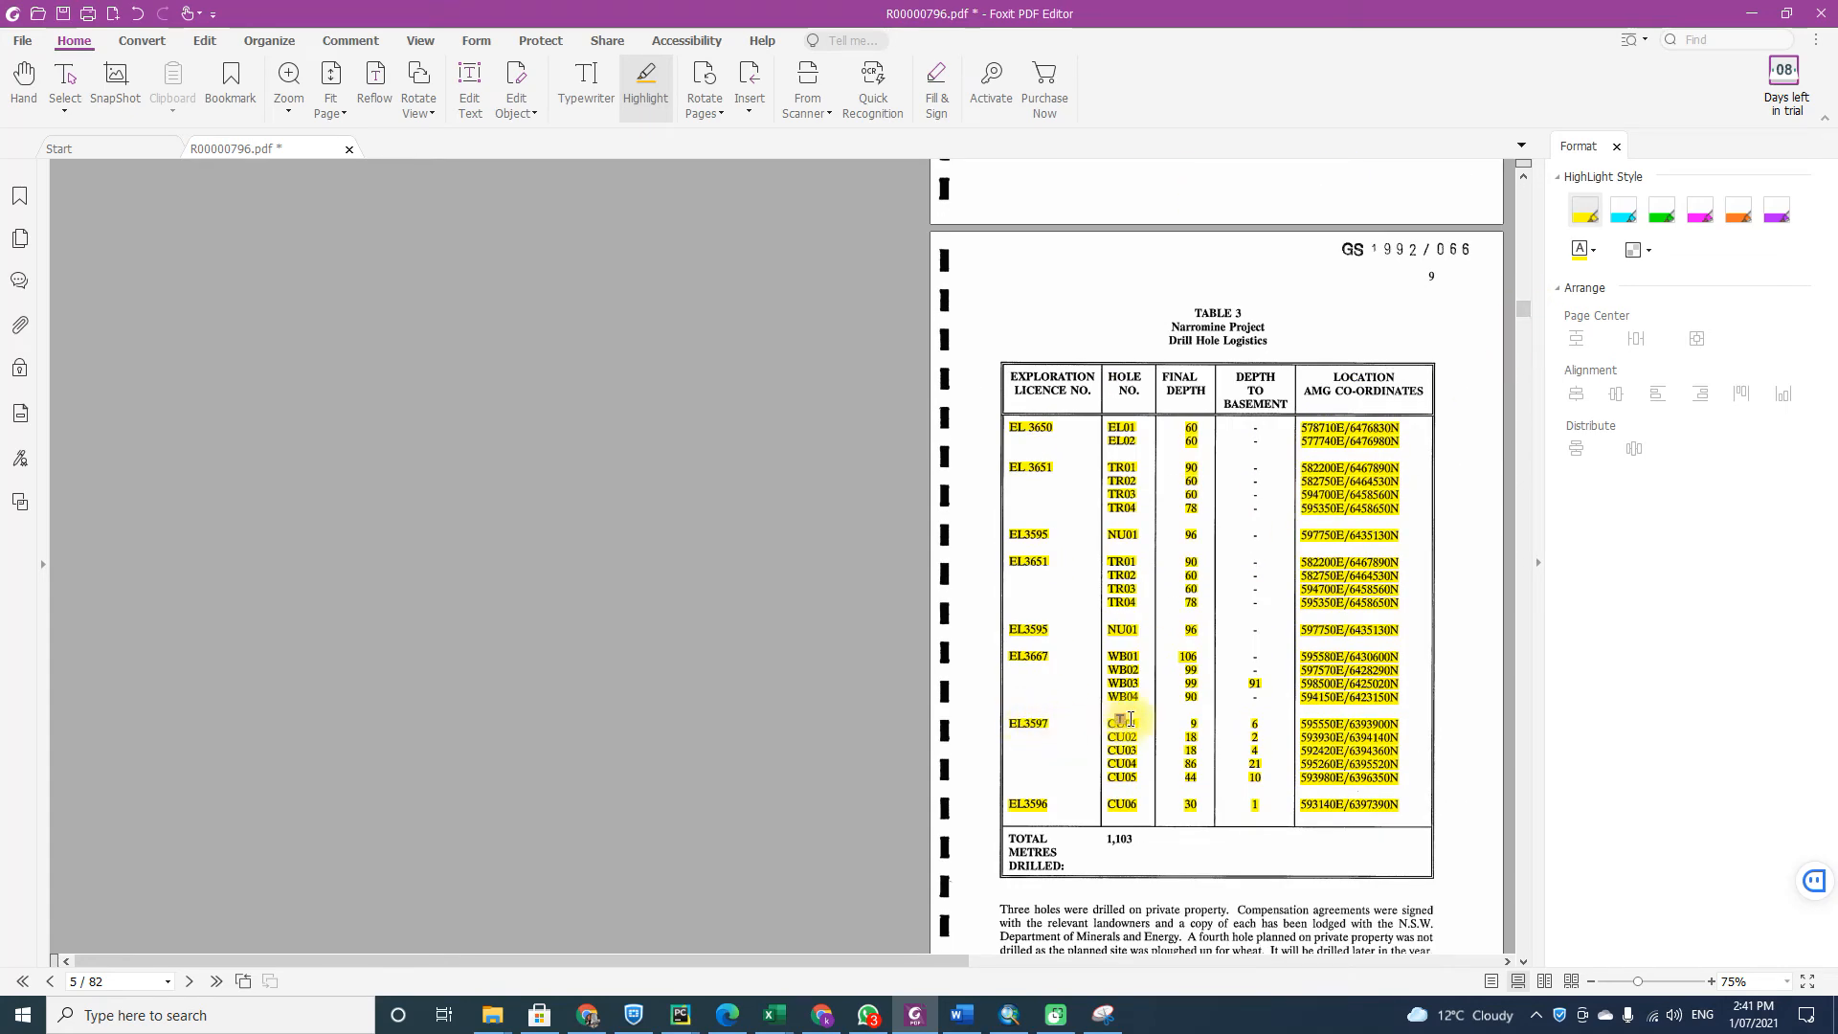
left_click_drag(1323, 725, 1398, 723)
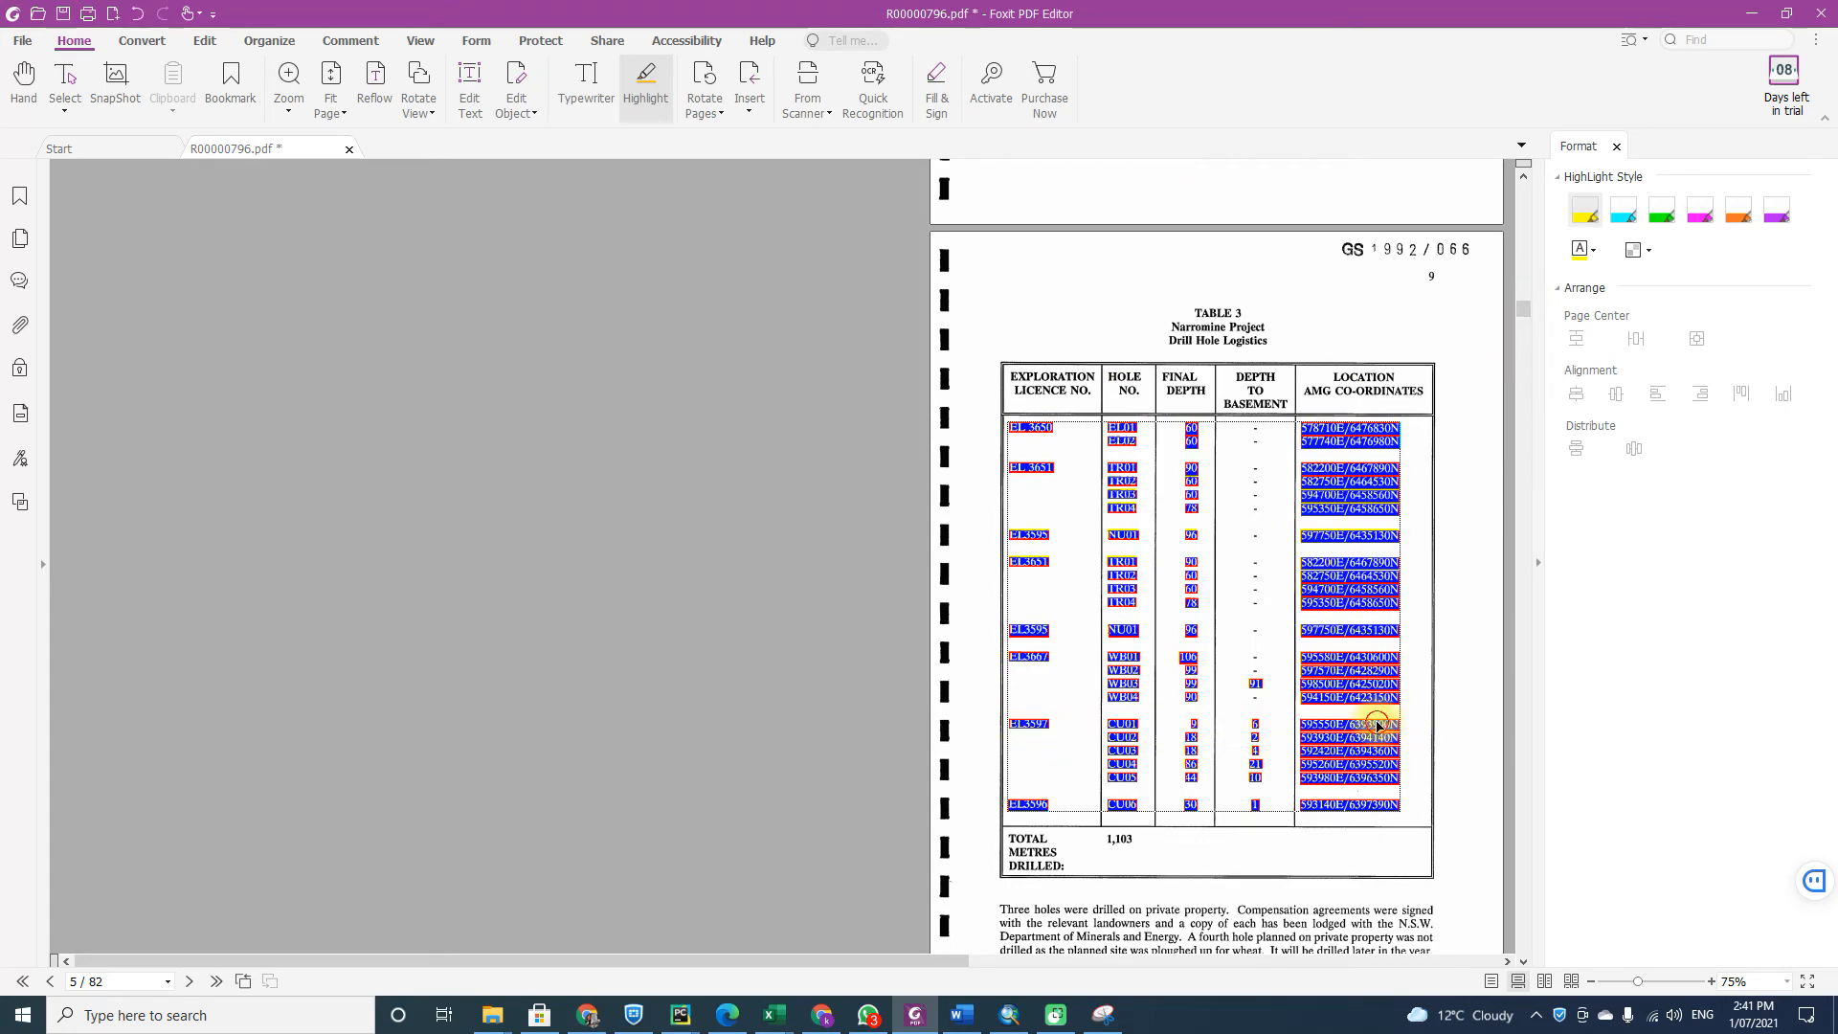
left_click(1344, 402)
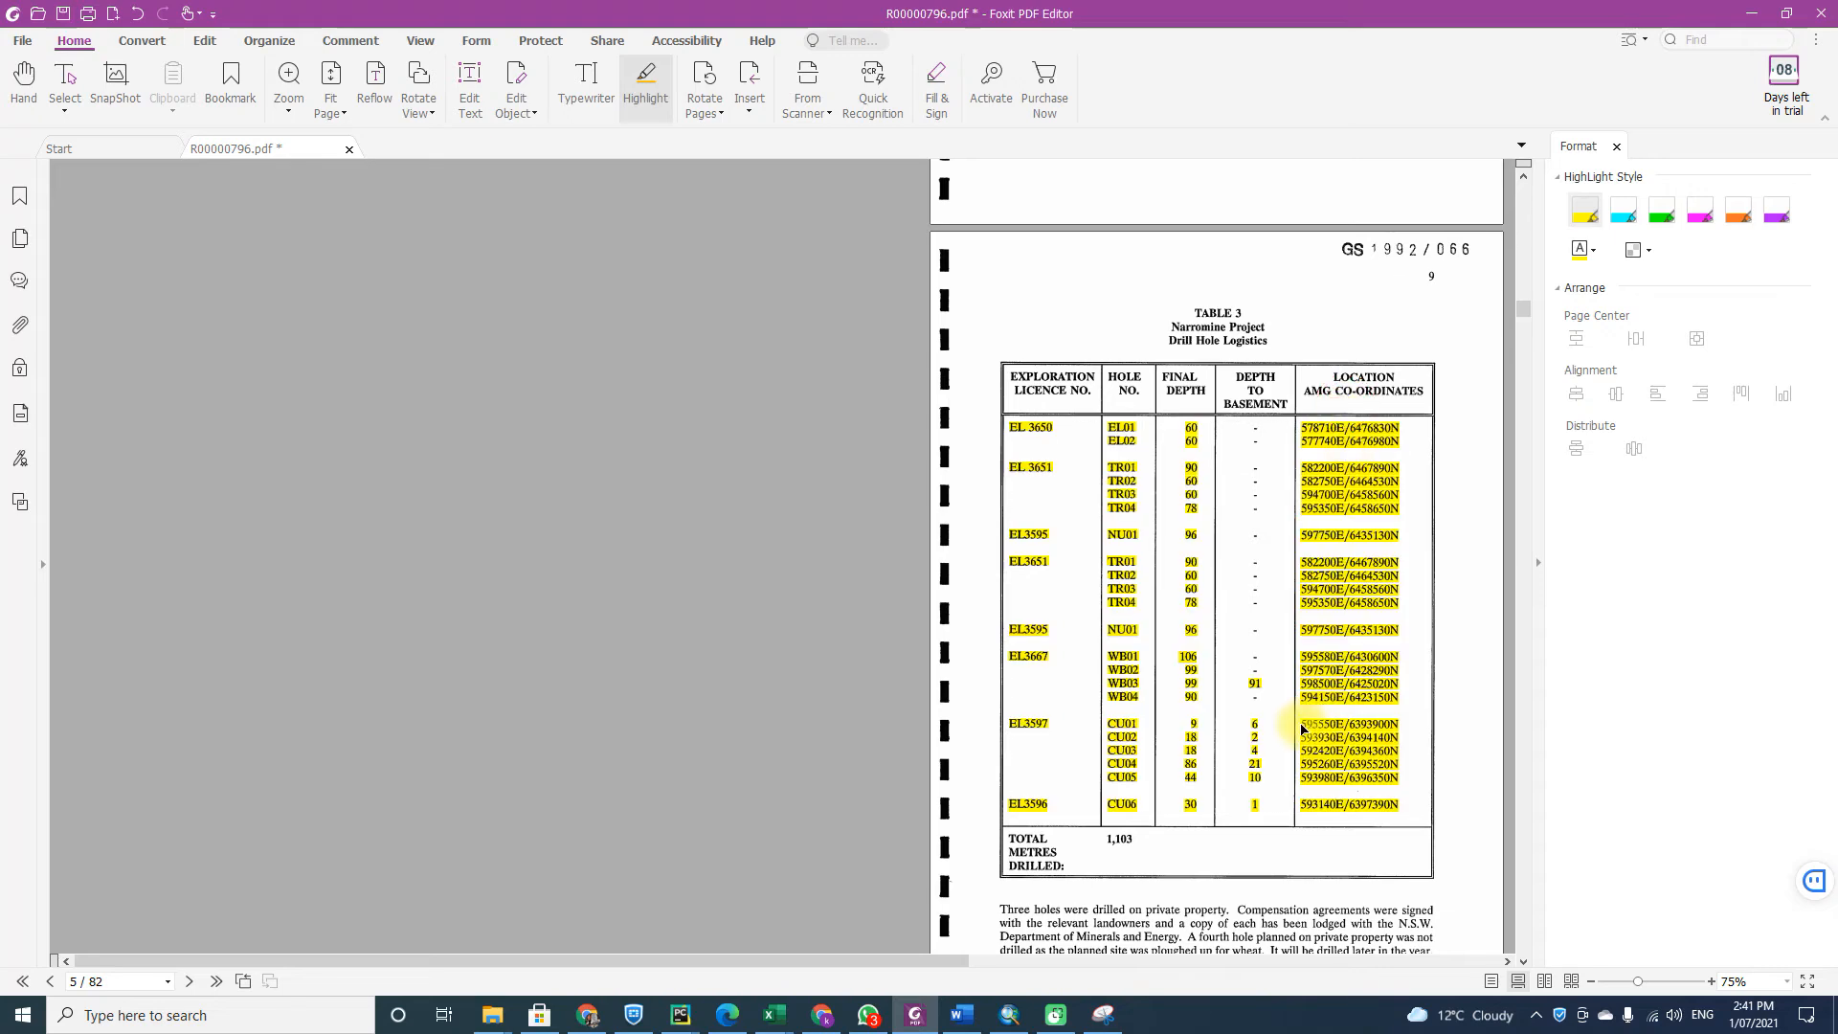
Arrange Foxit PDF Editor and ArcMap side by side with the Table 3 coordinates visible beside the map.
left_click_drag(1235, 15, 655, 54)
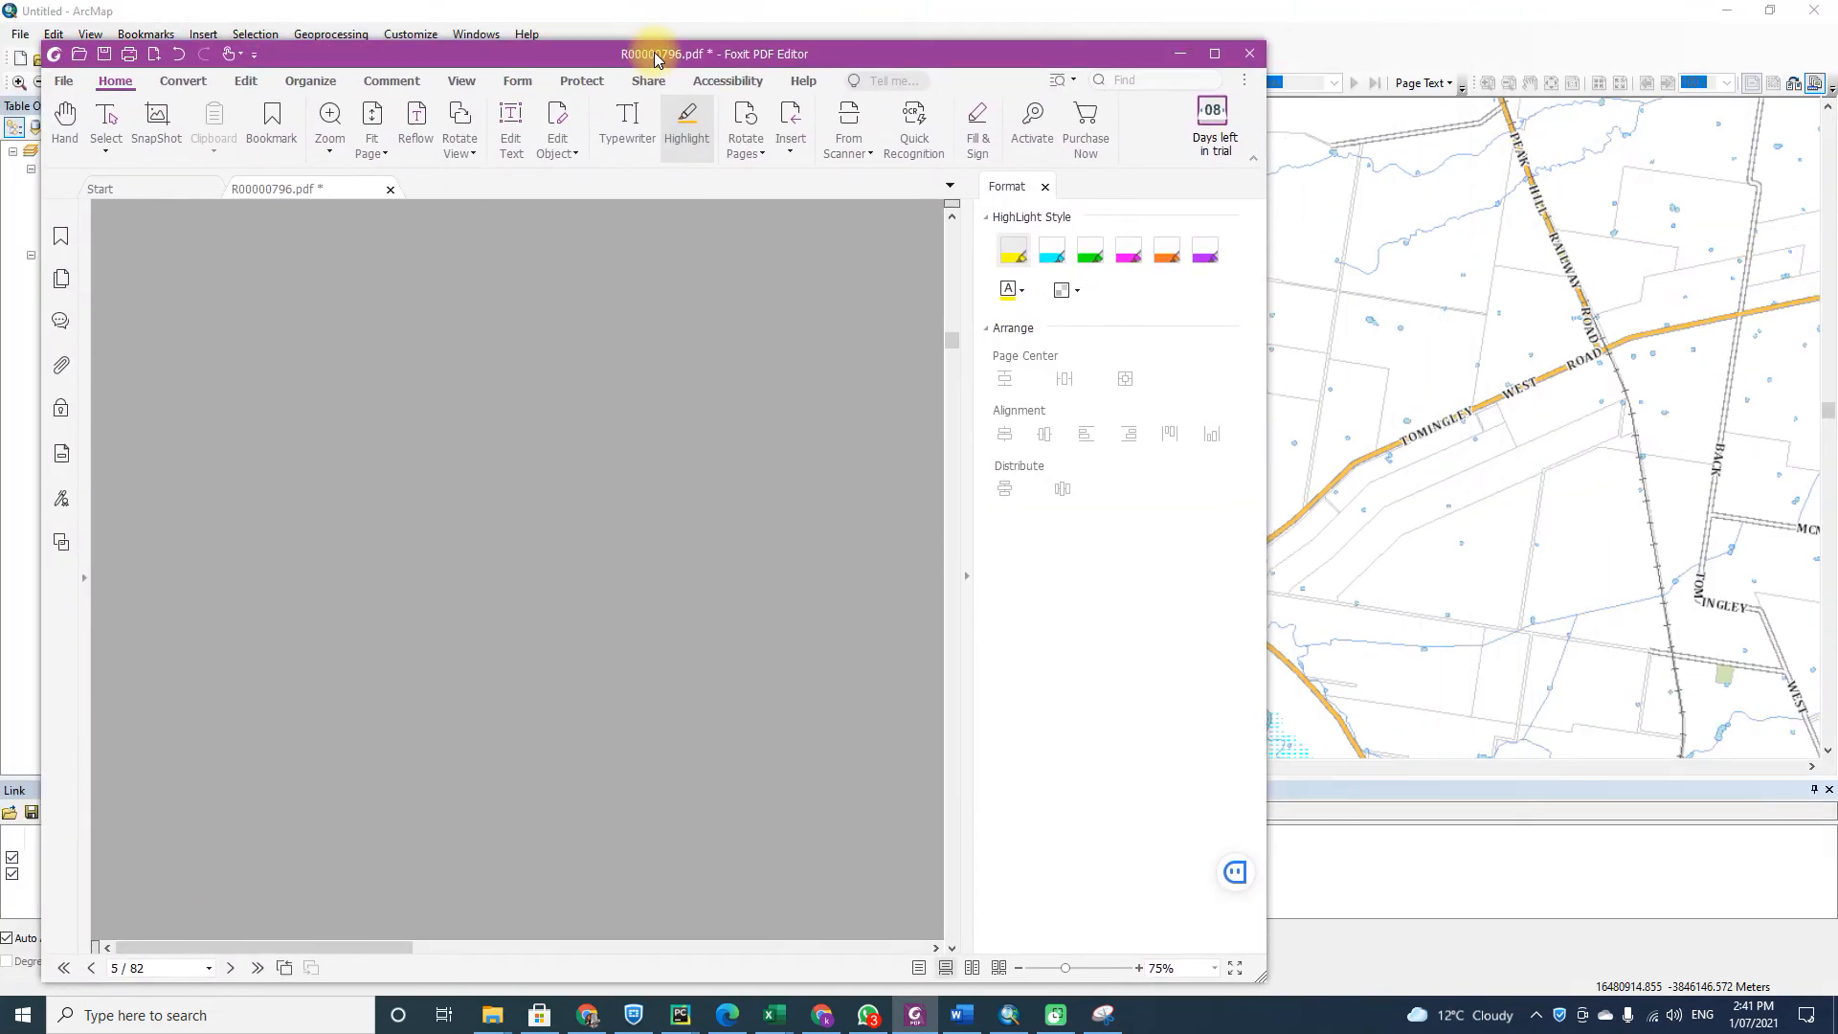
key("super+Left")
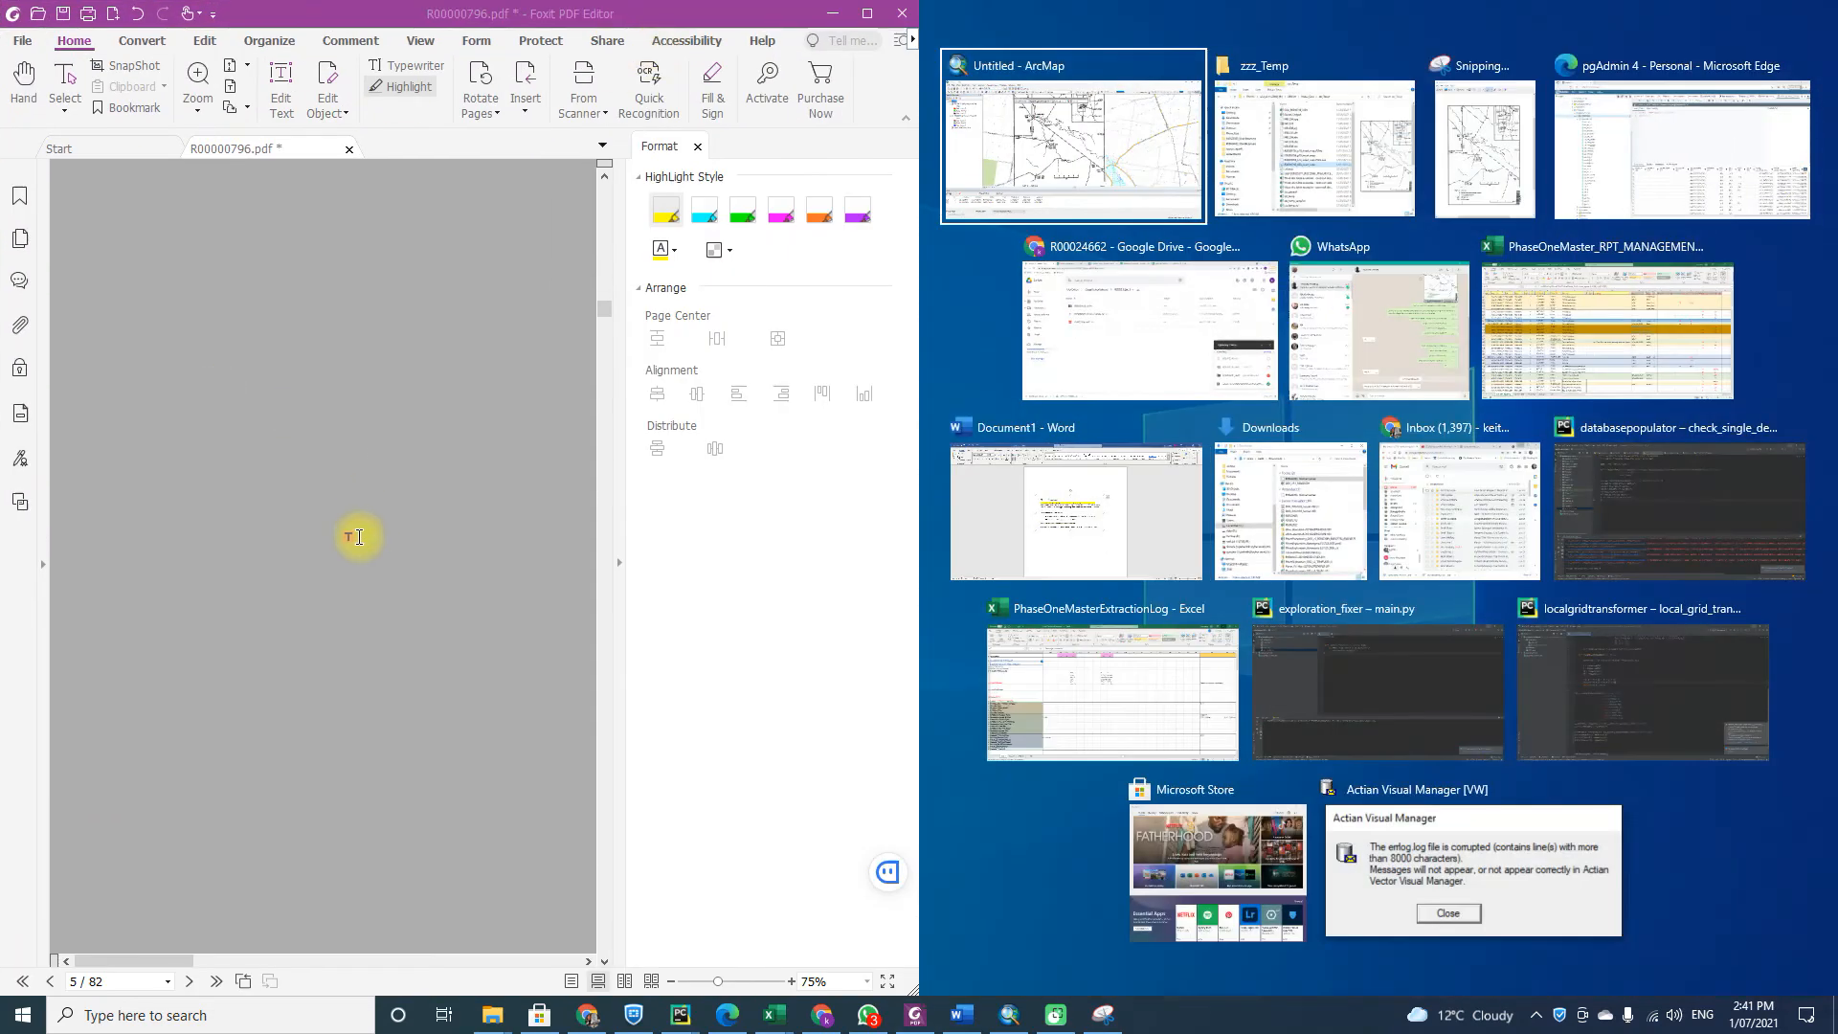
left_click_drag(158, 960, 344, 967)
left_click(997, 9)
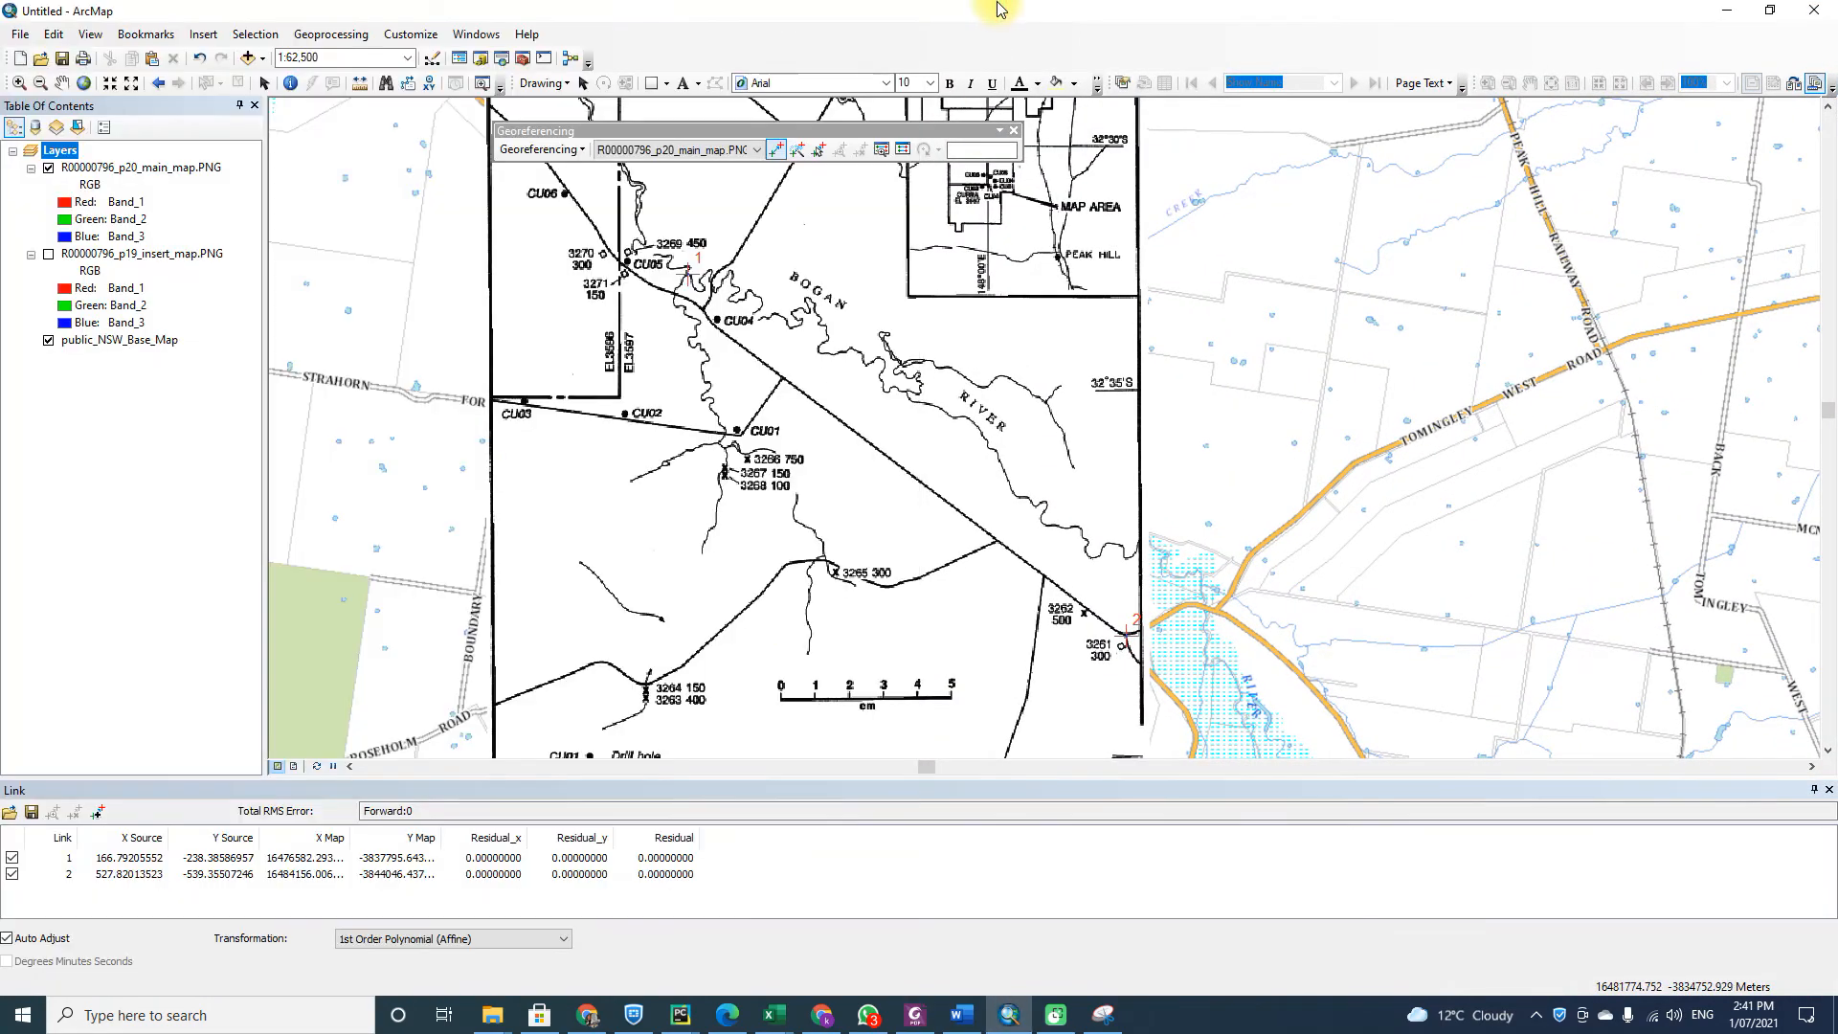
key("super+Right")
left_click(1174, 110)
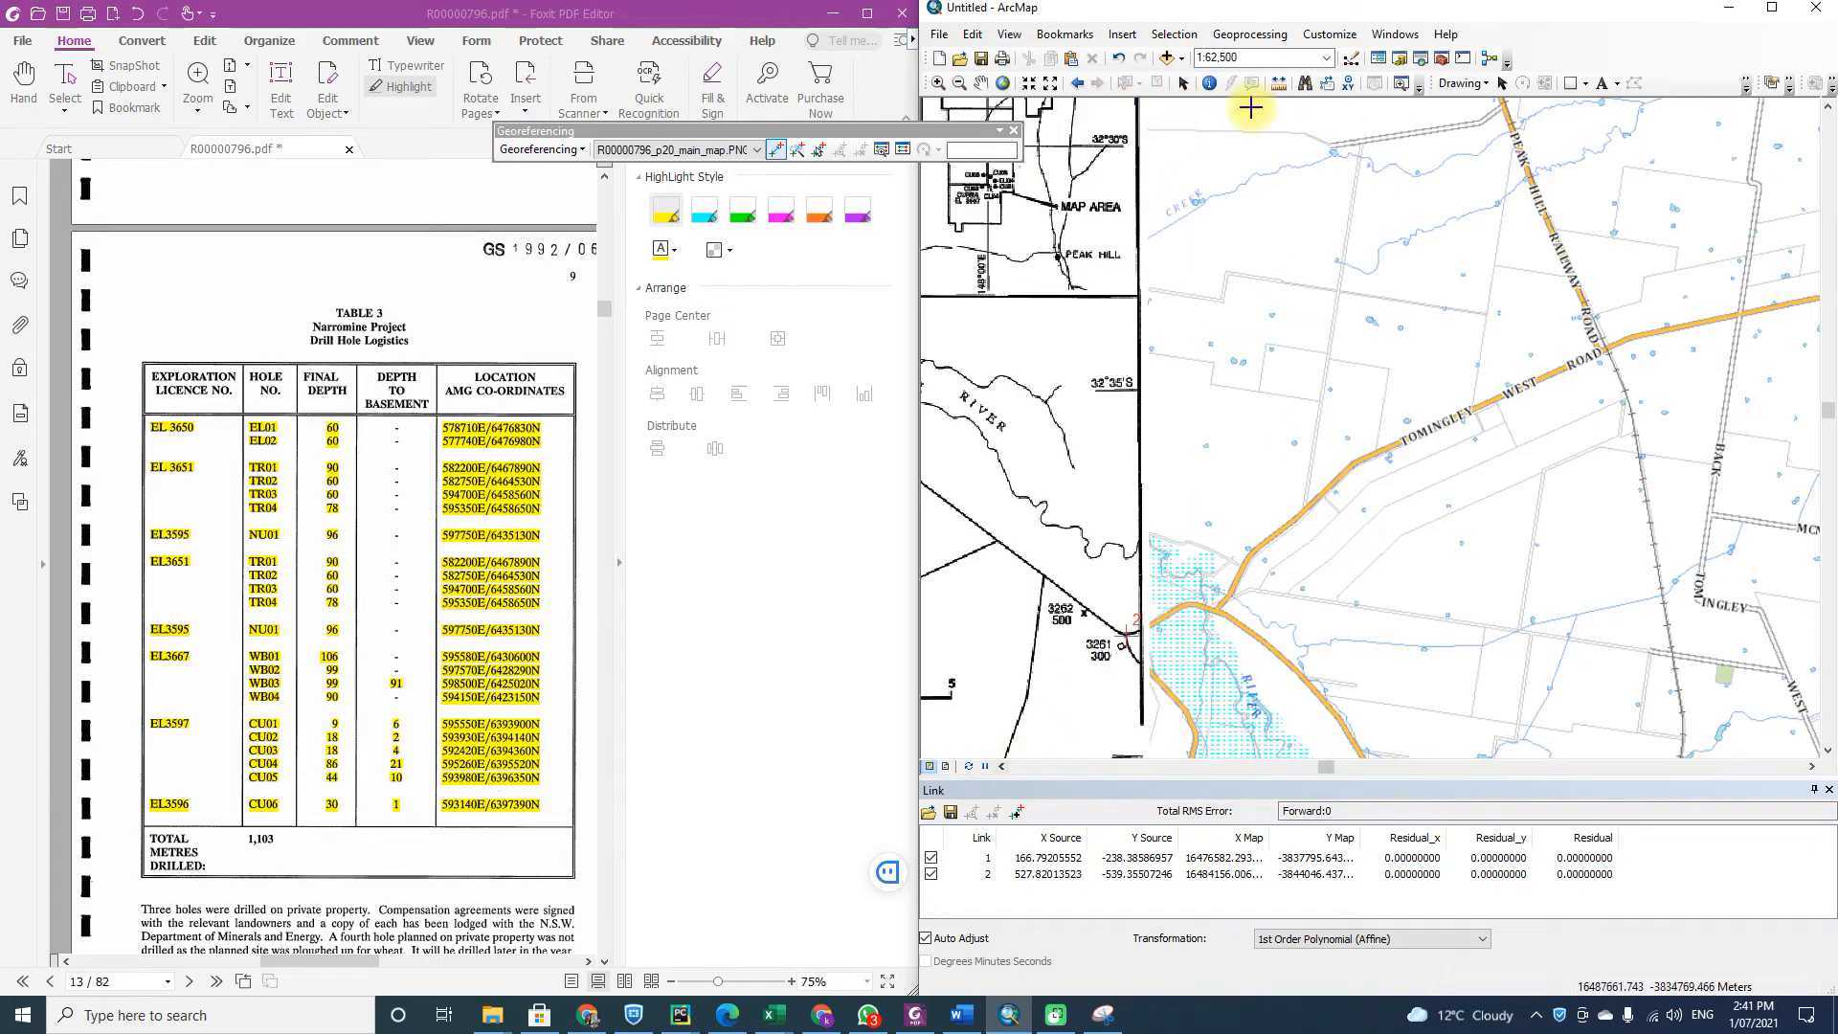
Bring the Georeferencing toolbar over the map and save the main map's transformation with Update Georeferencing.
right_click(1561, 56)
left_click_drag(862, 127, 1476, 156)
left_click(1160, 180)
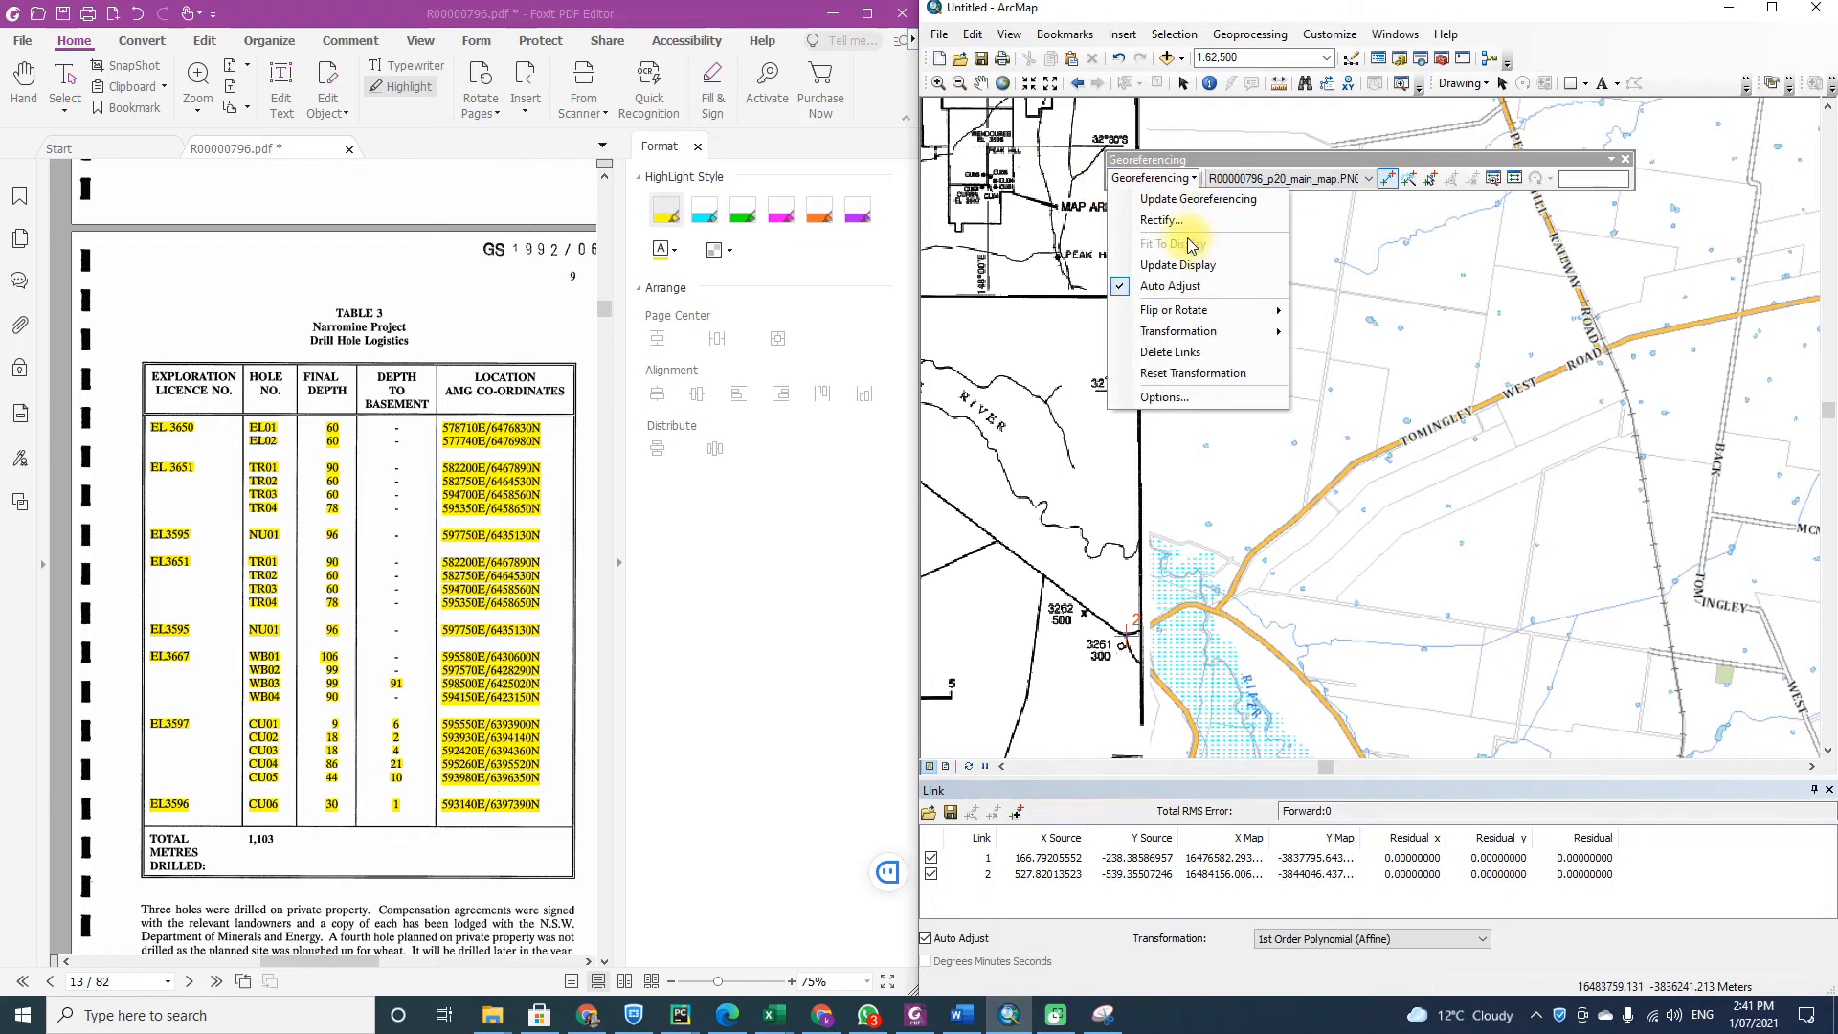
left_click(1196, 198)
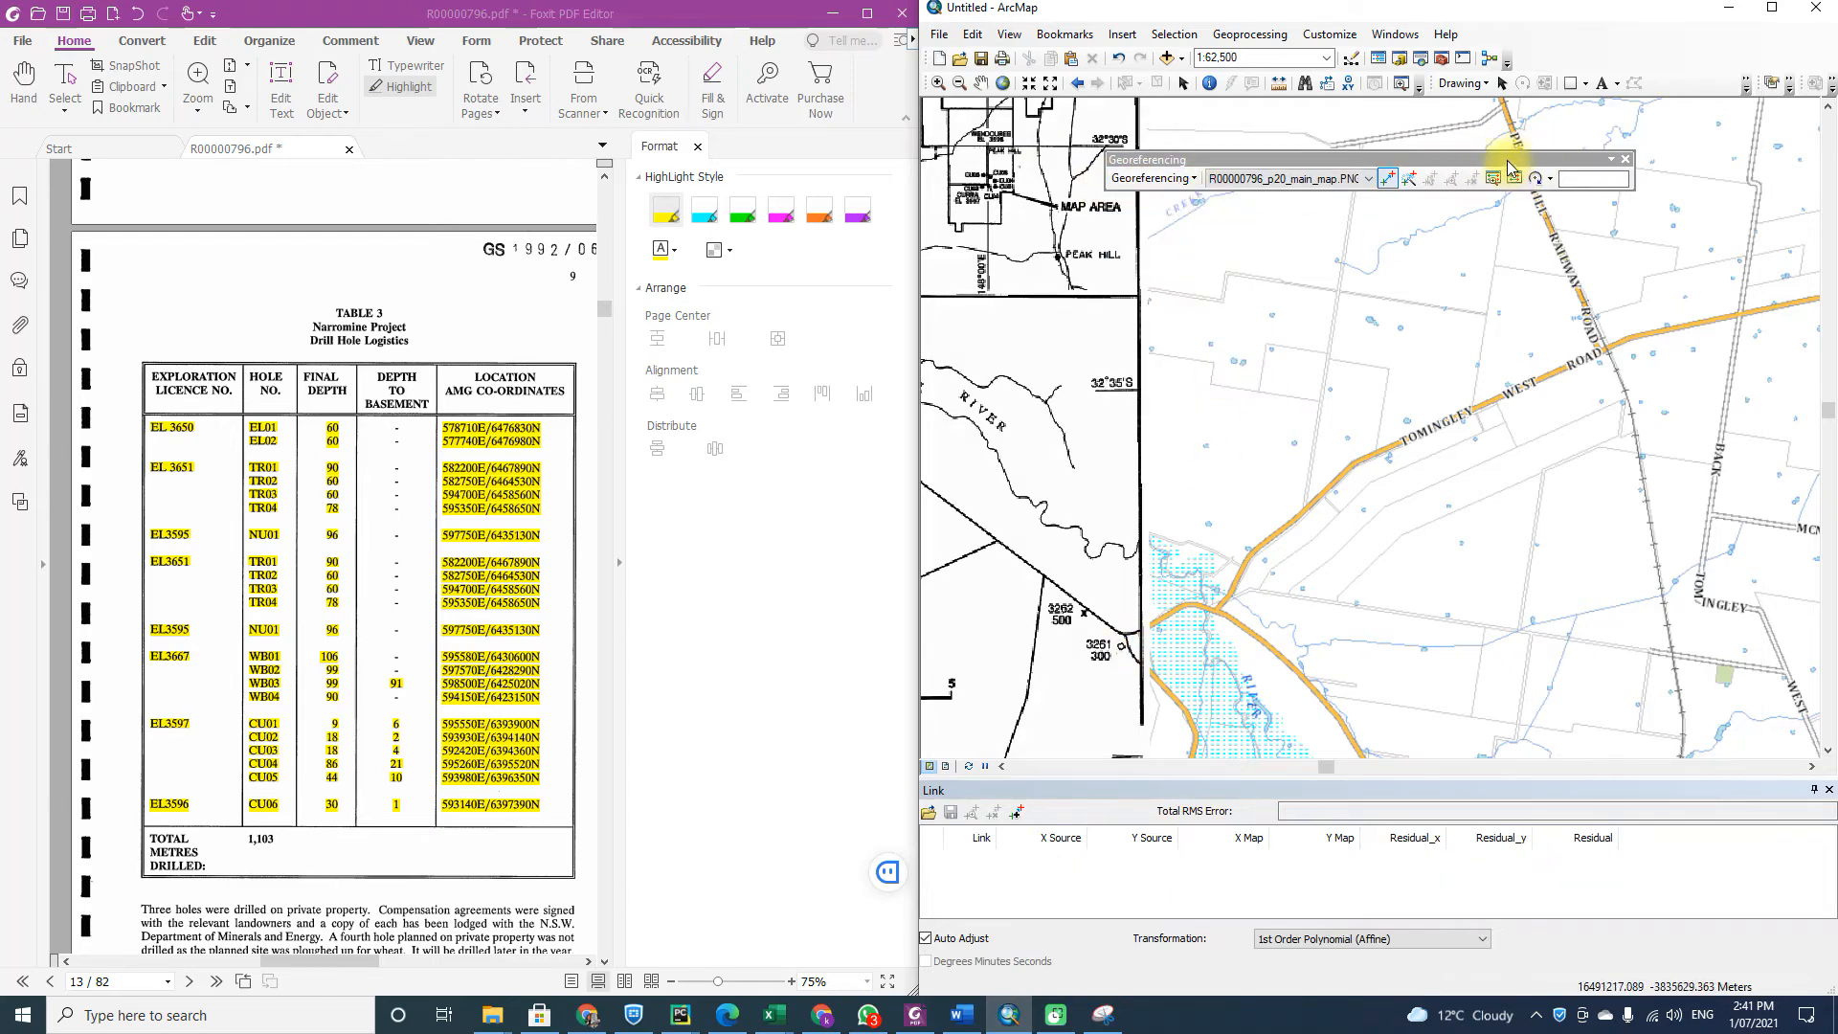
Dock the Georeferencing toolbar with the other toolbars and close the link table to give the main map more room.
left_click_drag(1509, 161, 1584, 70)
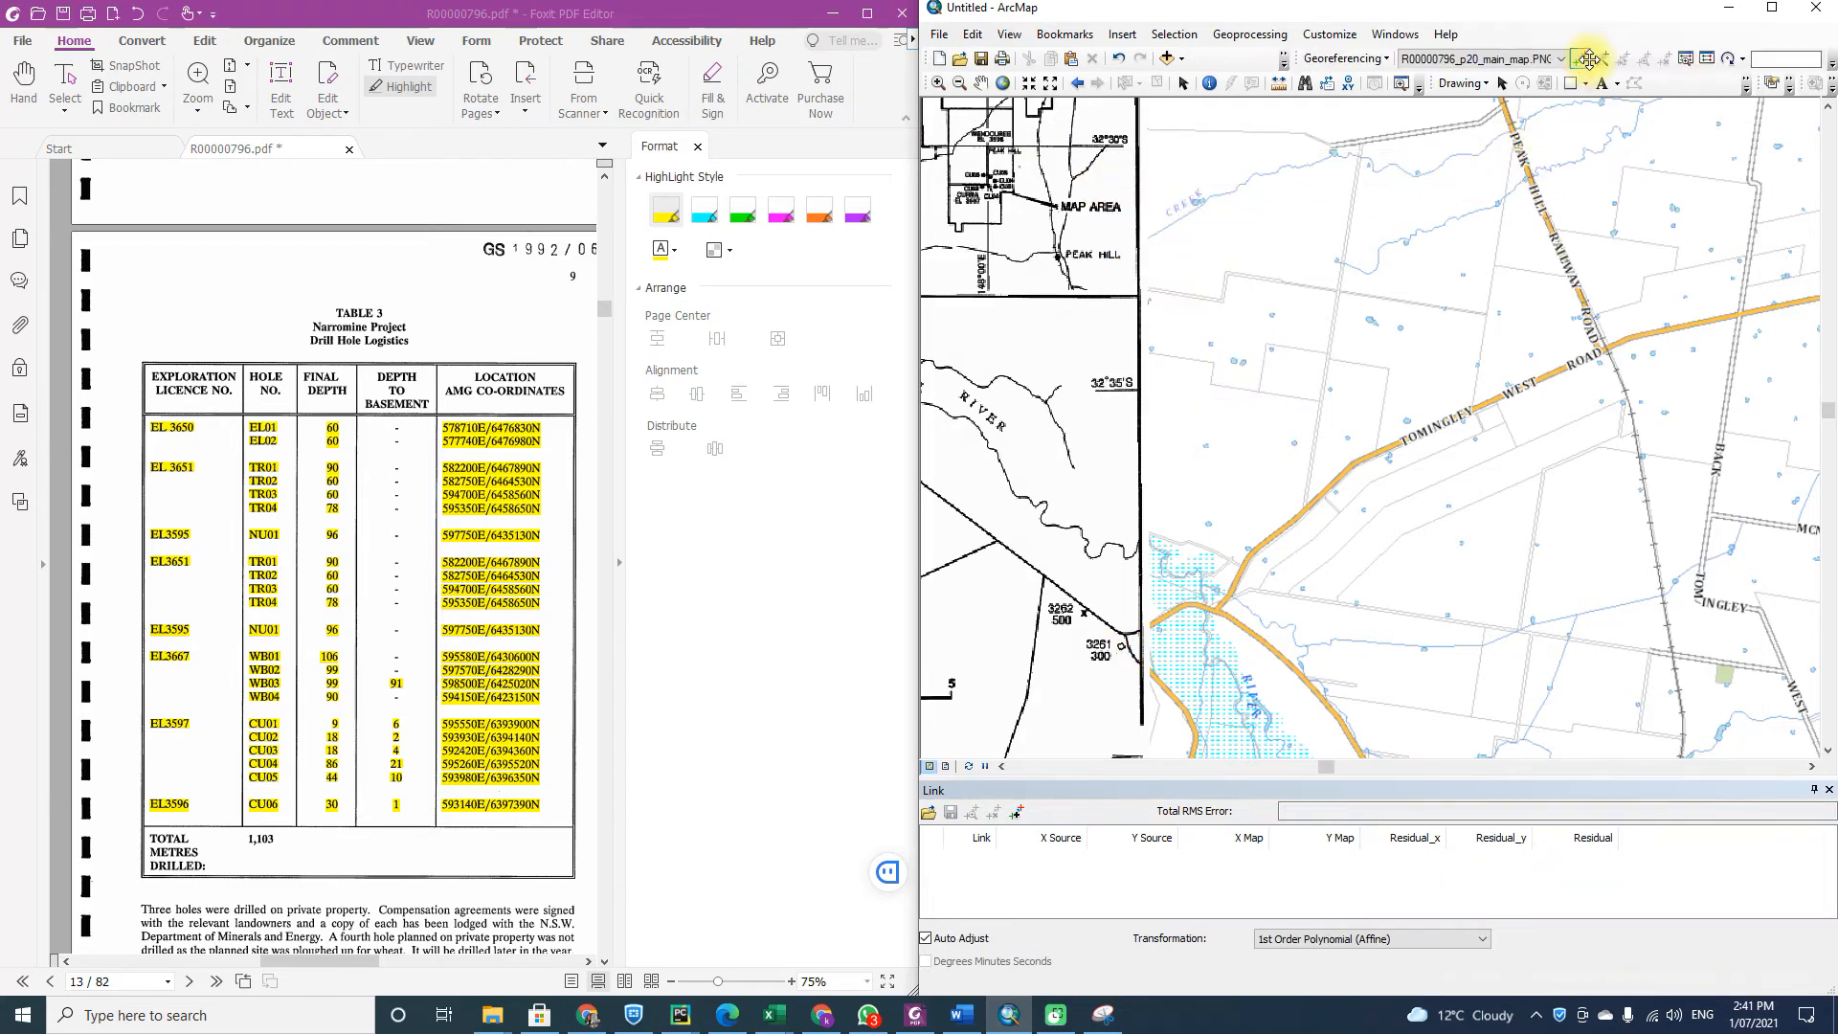
left_click(999, 768)
left_click(999, 768)
left_click(1000, 768)
left_click(999, 768)
left_click(999, 768)
left_click(999, 767)
left_click(1000, 767)
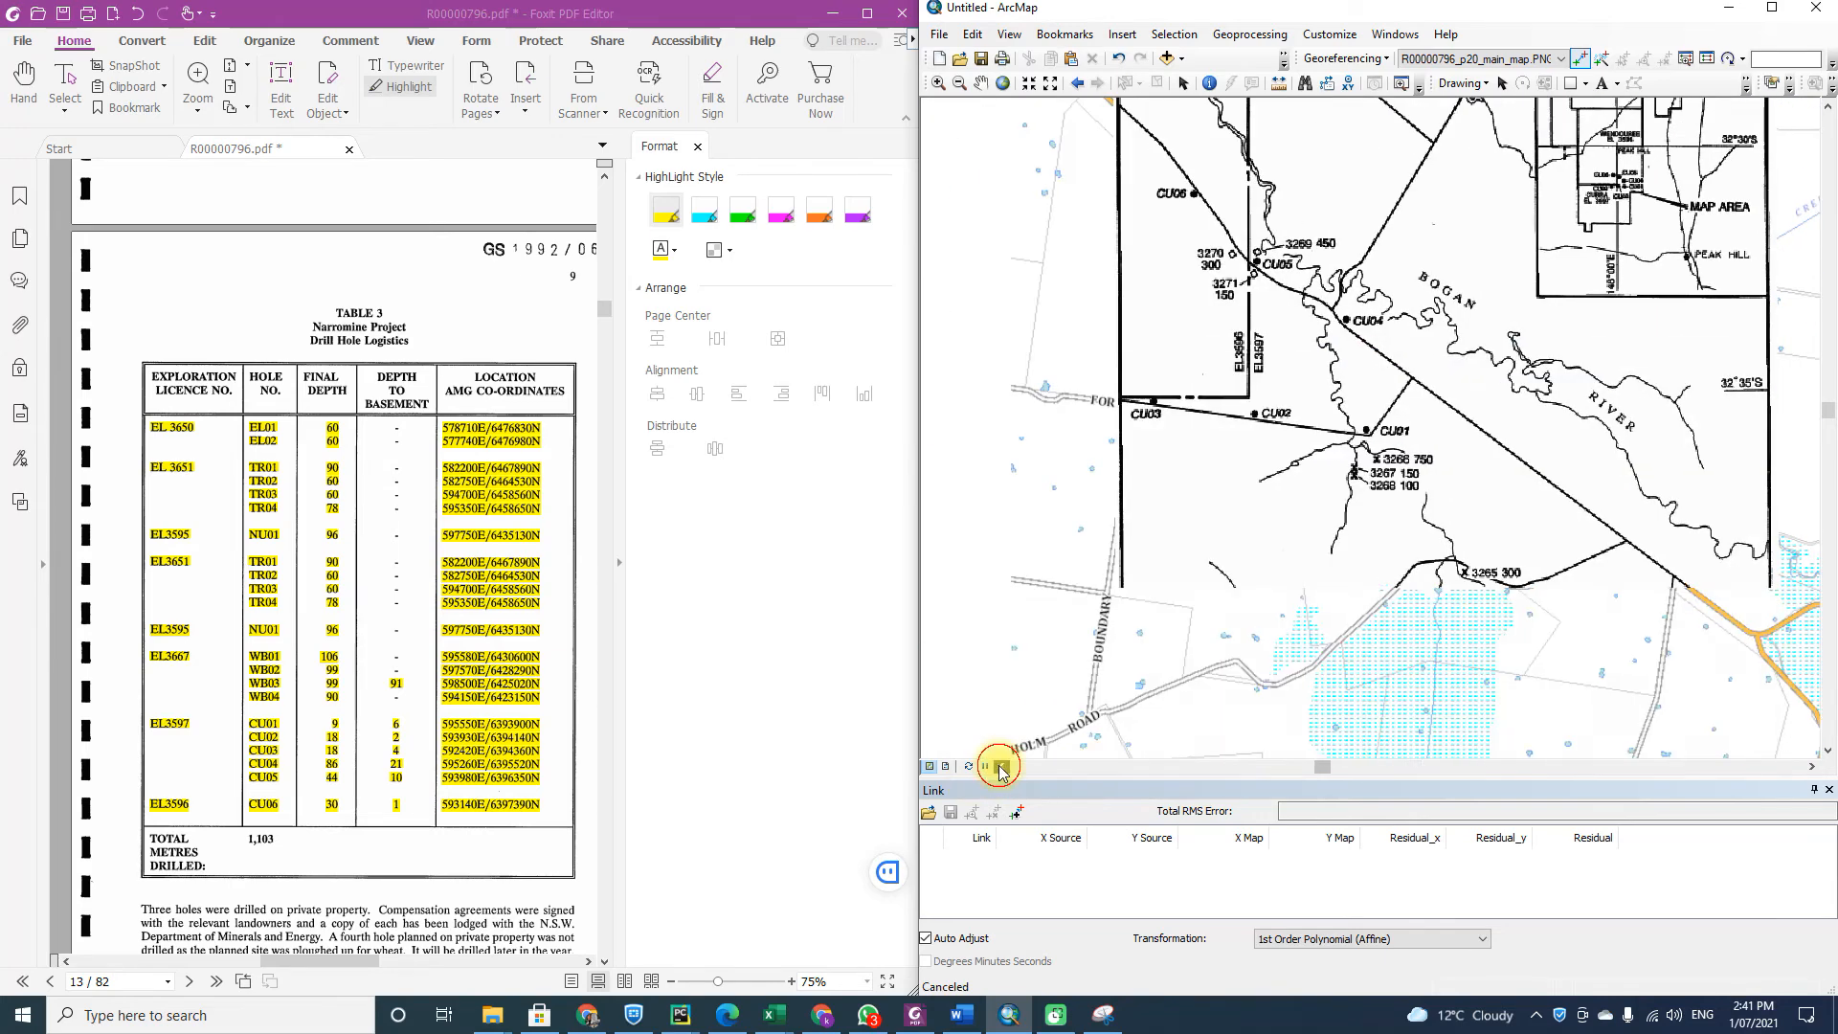
left_click(1828, 791)
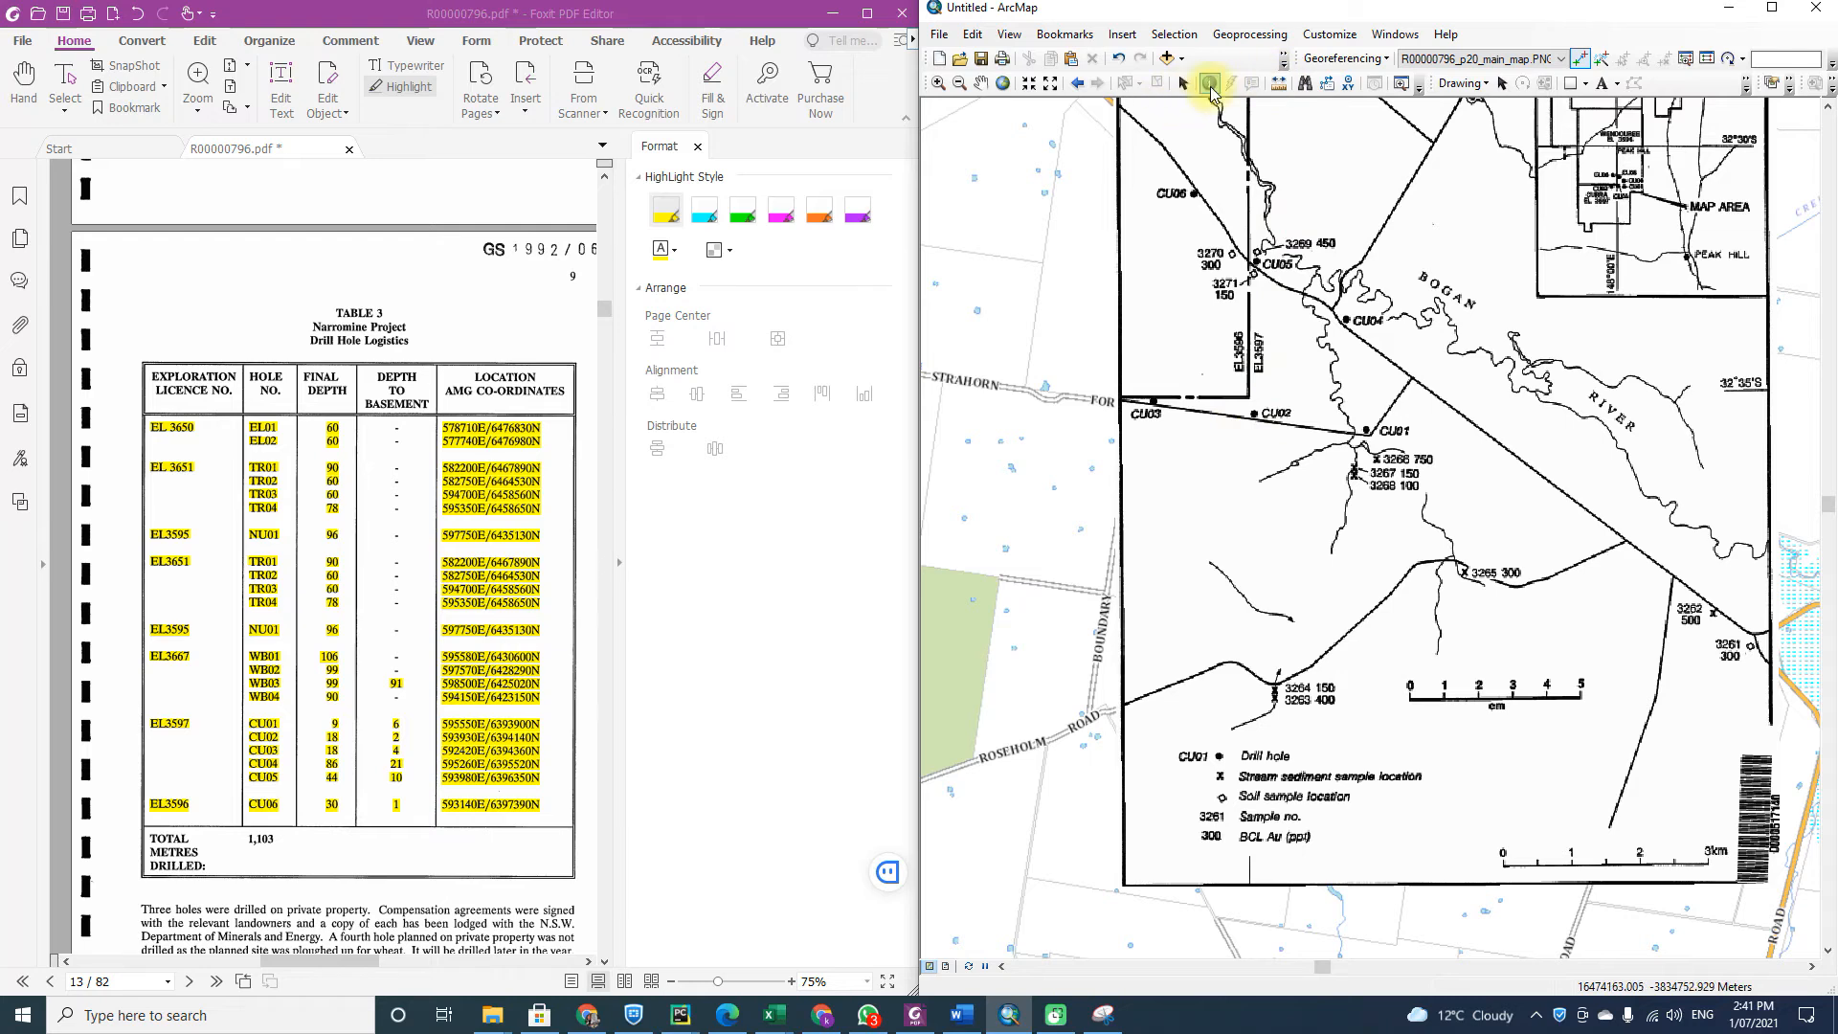
Try to plot drill hole CU03 with Go To XY in meters, adding a point at X 592420, Y 6394360.
left_click(1348, 86)
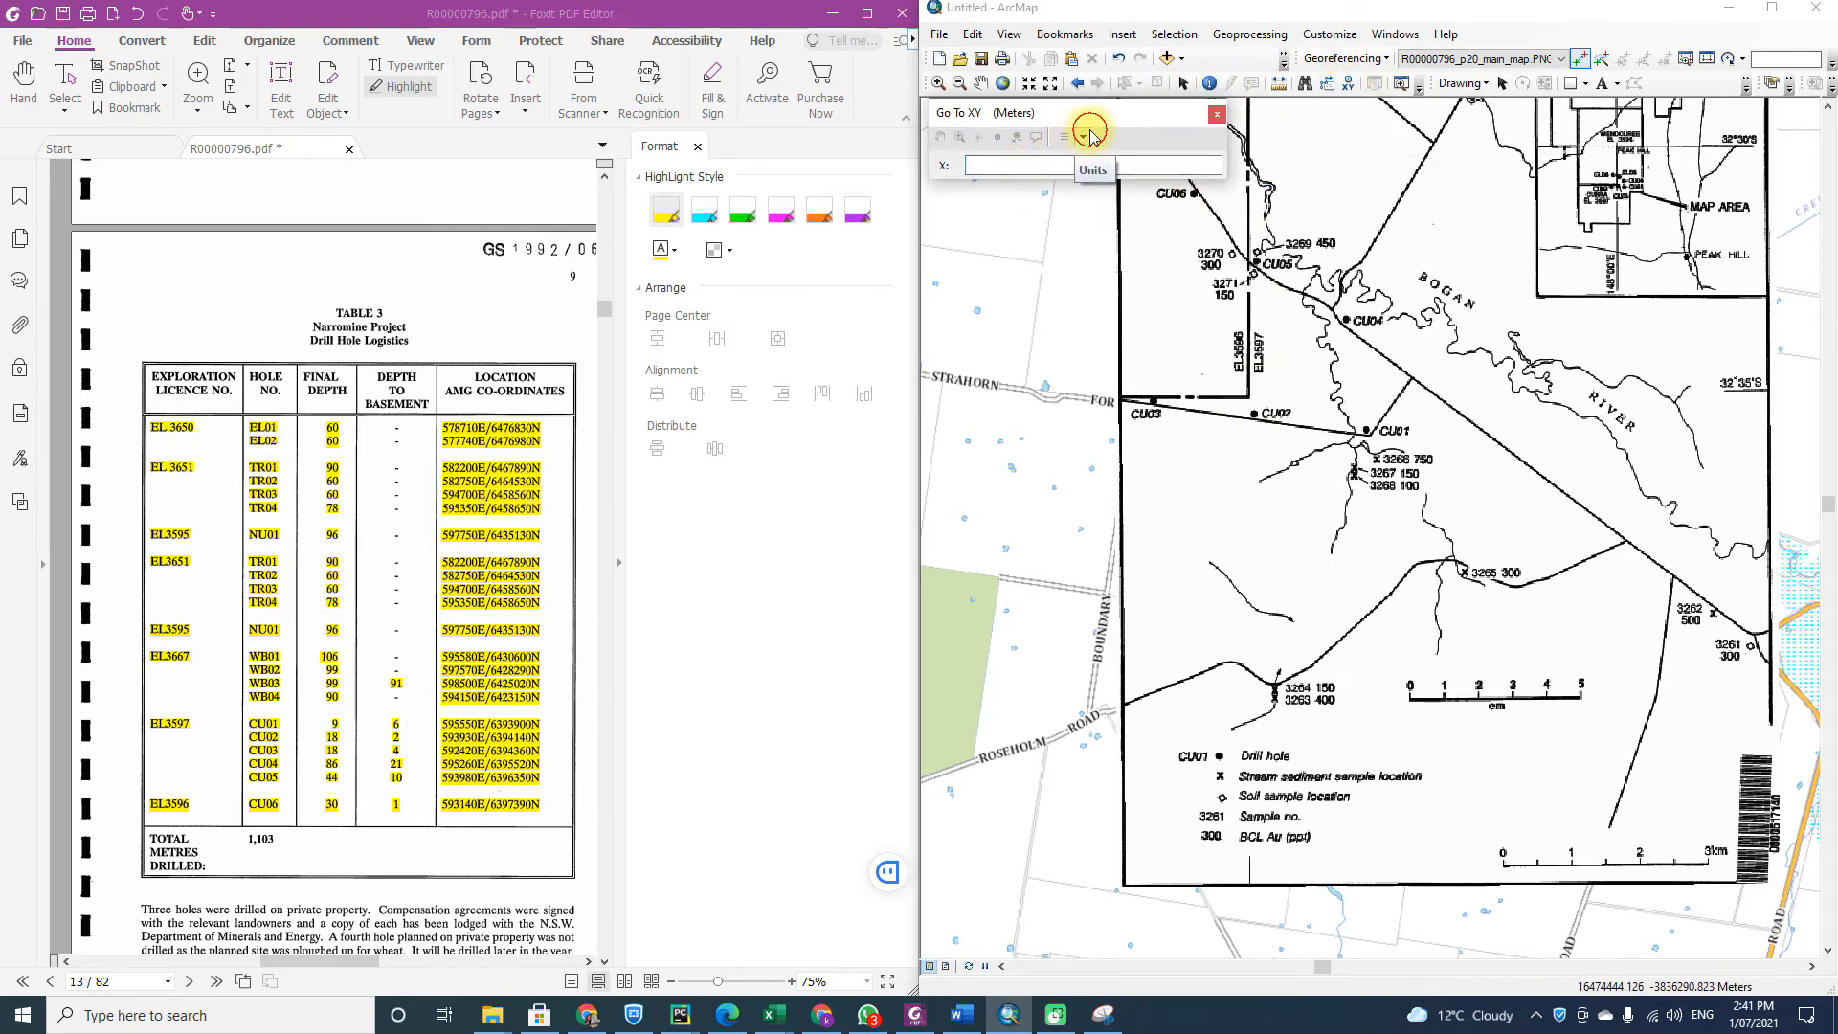
left_click(1087, 136)
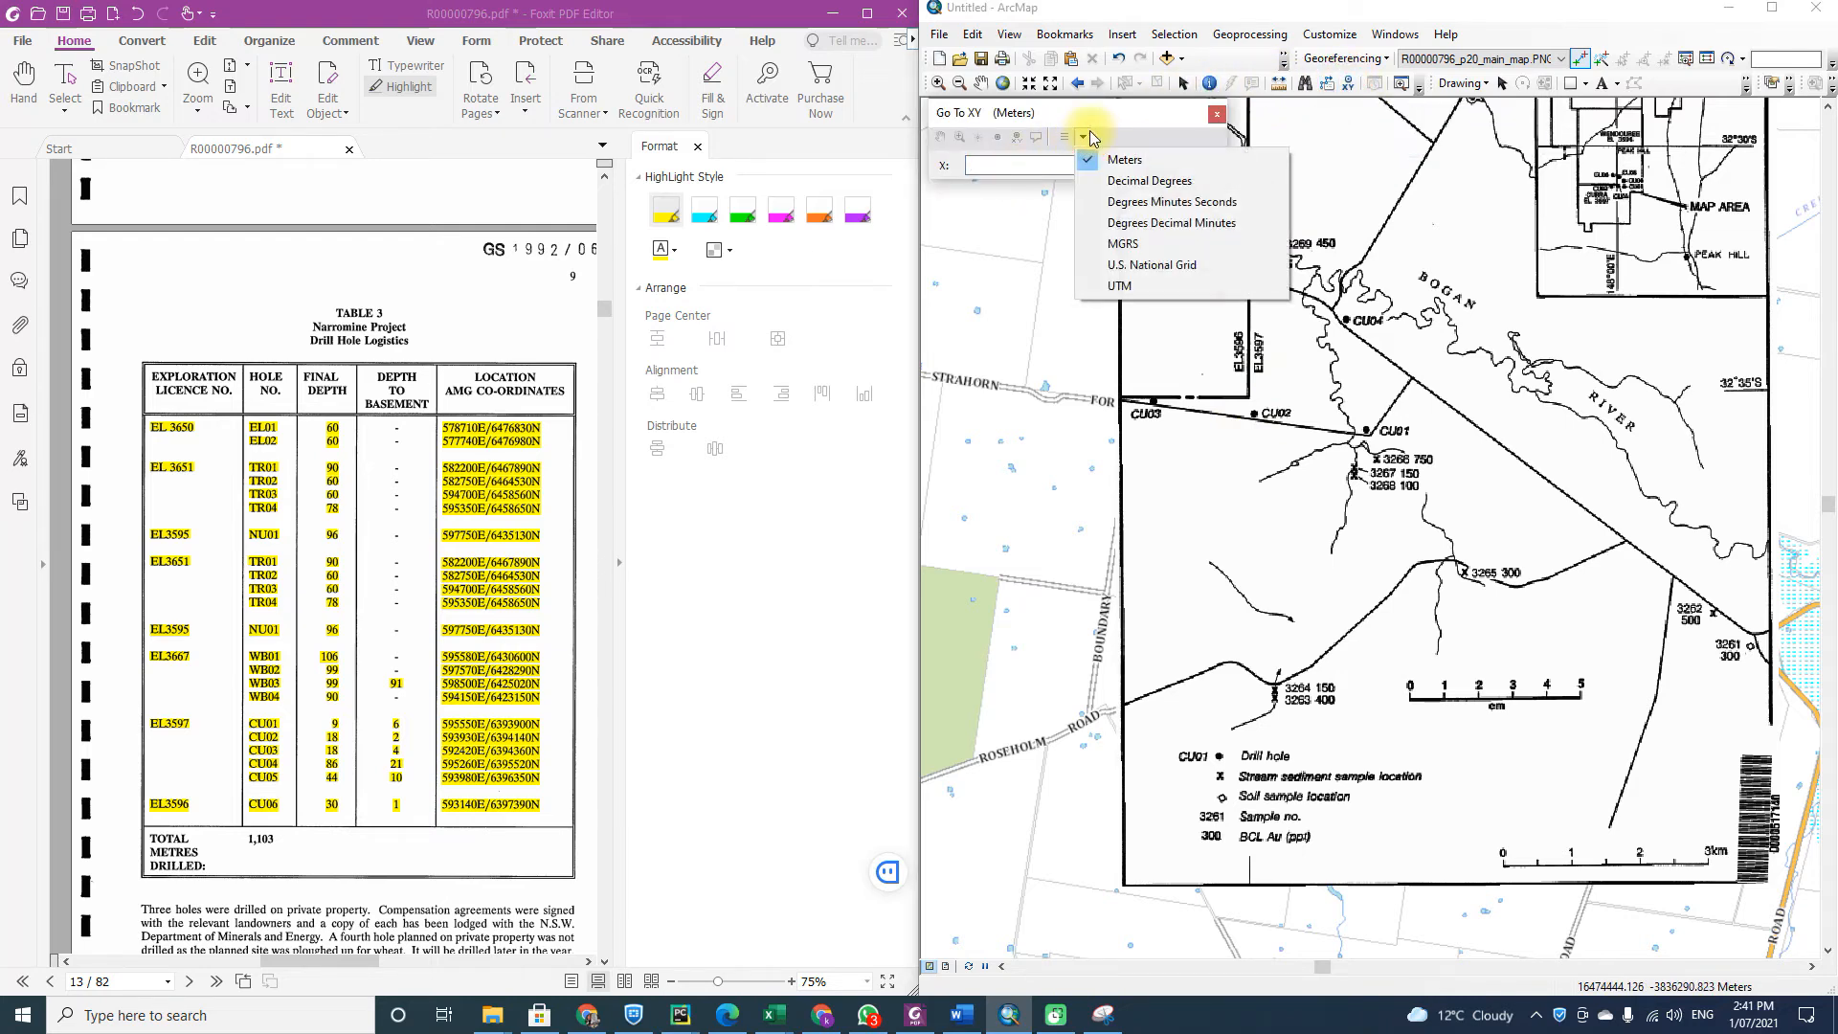
left_click(1013, 166)
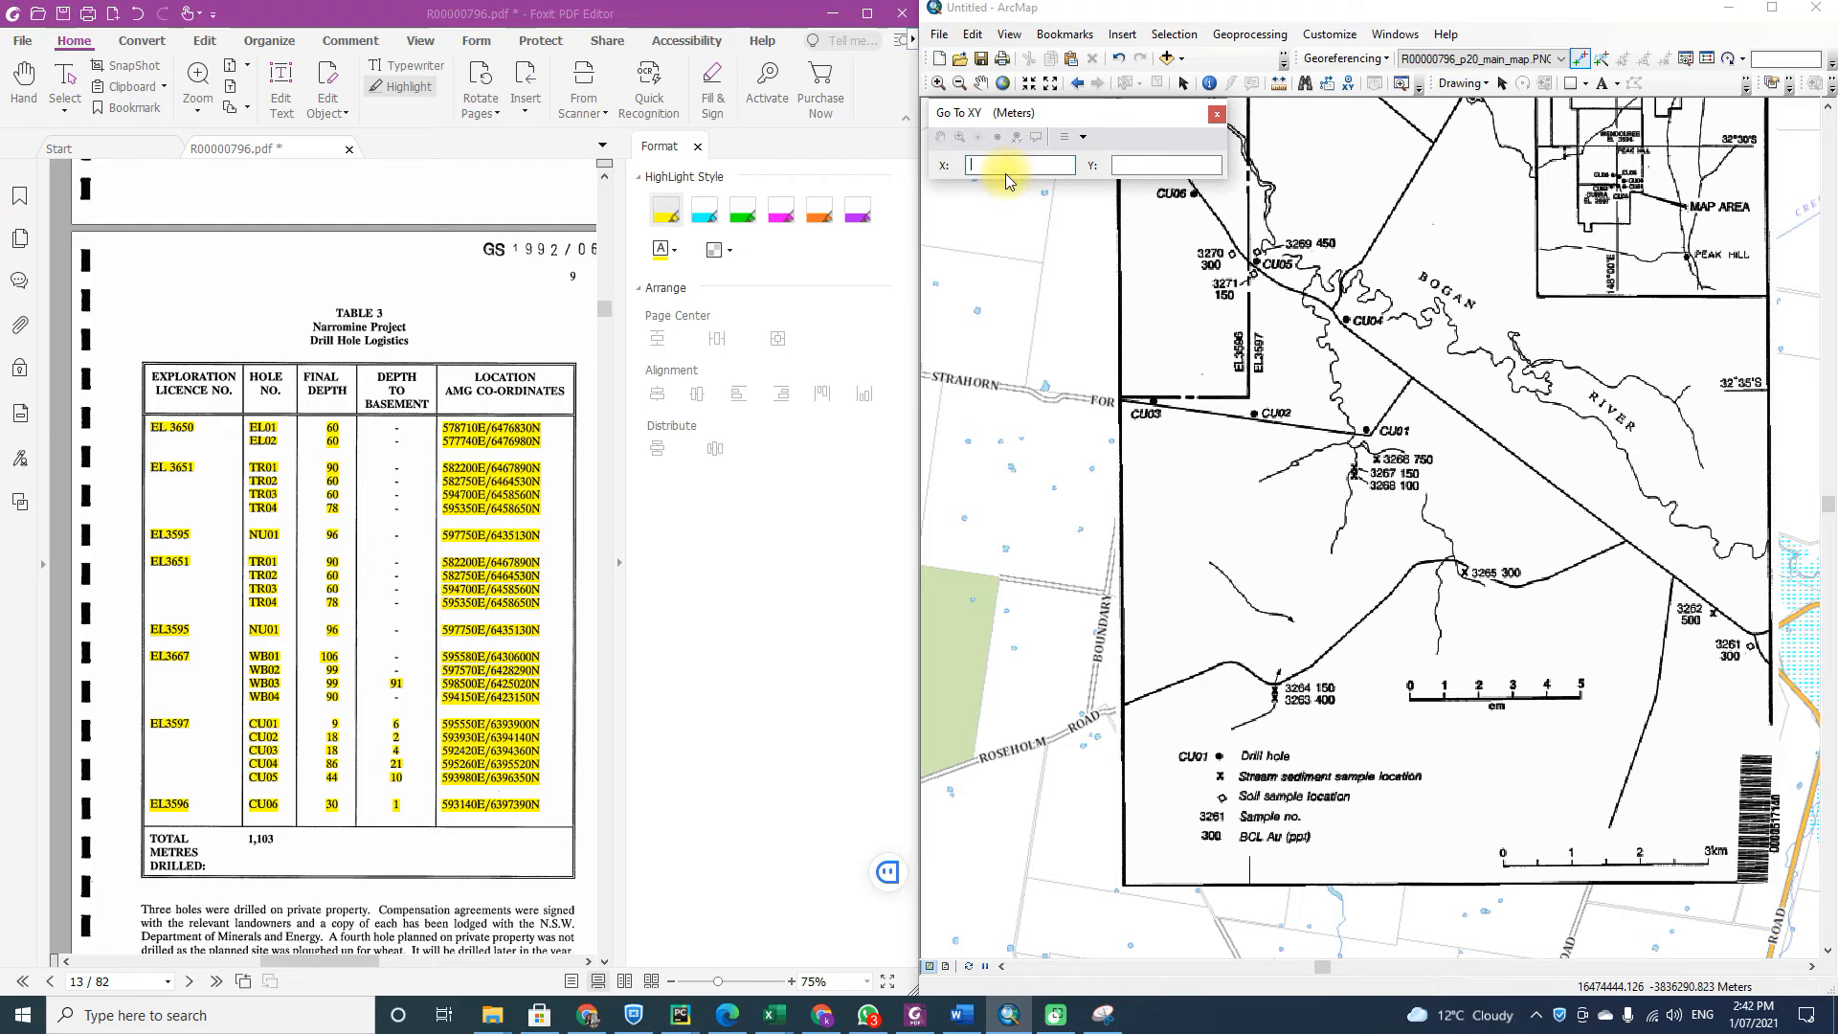
type("592420")
left_click(1129, 165)
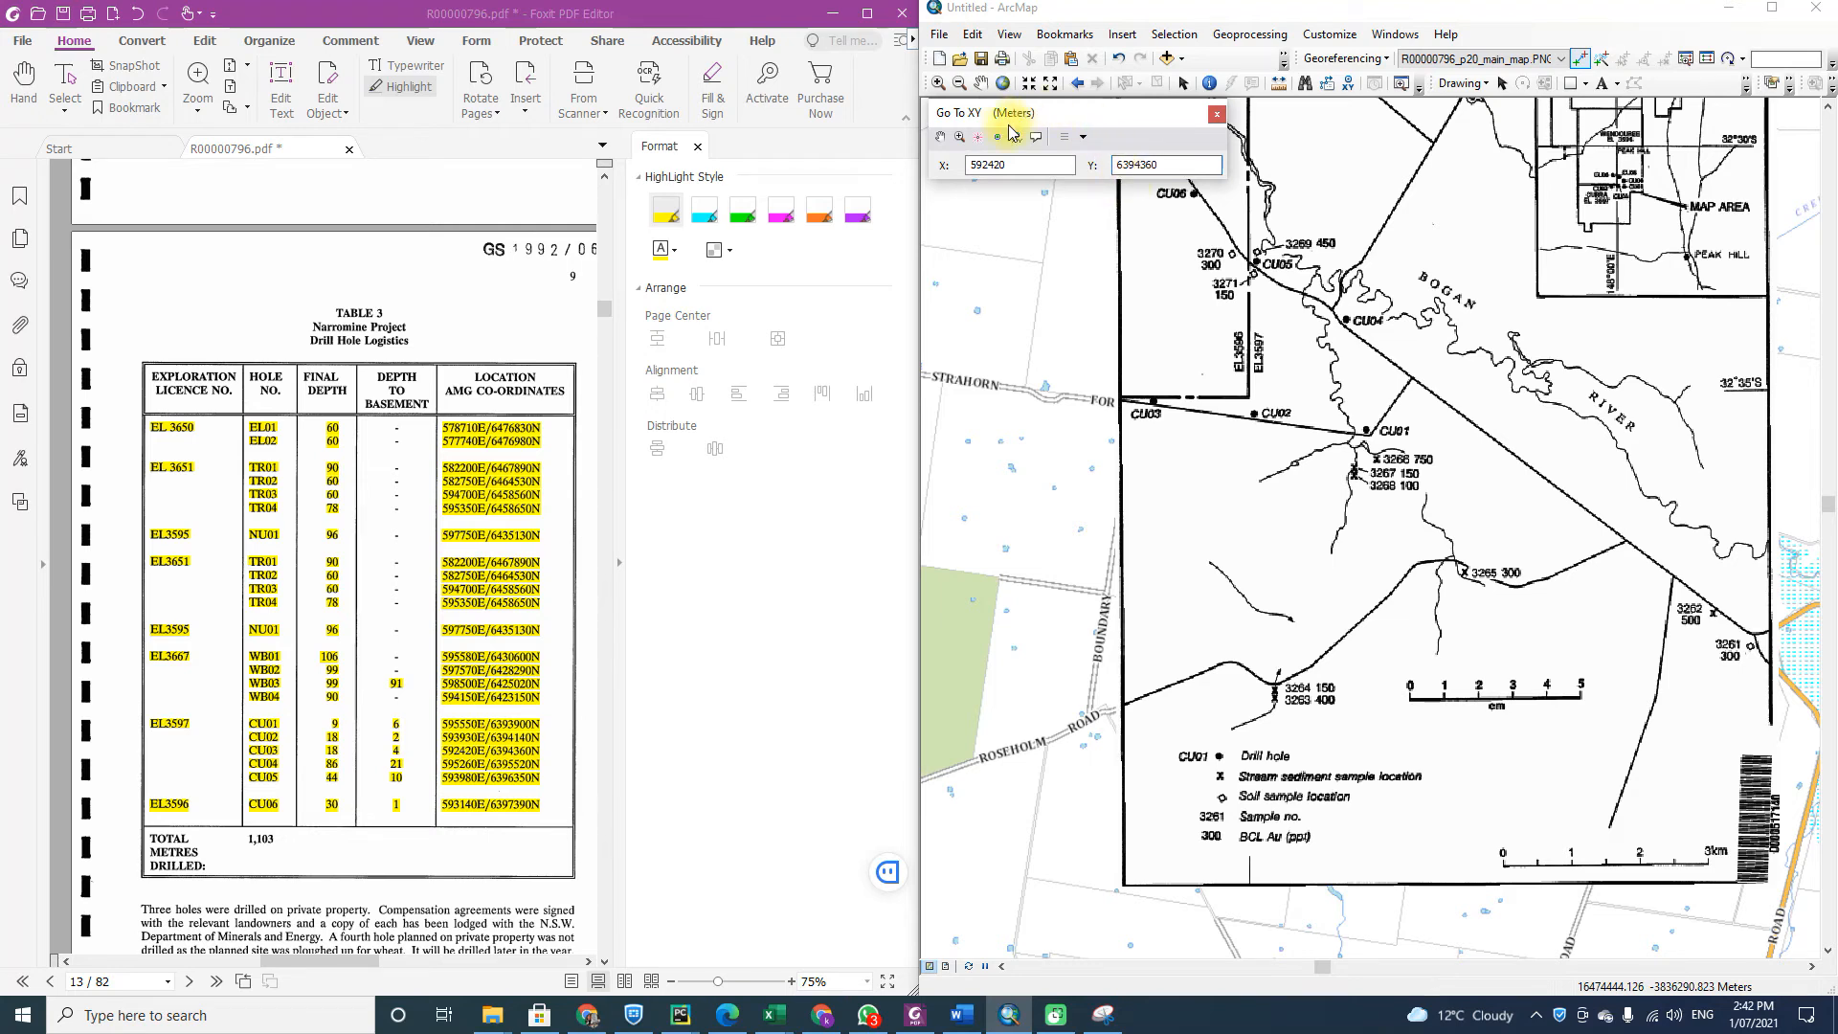
left_click(978, 144)
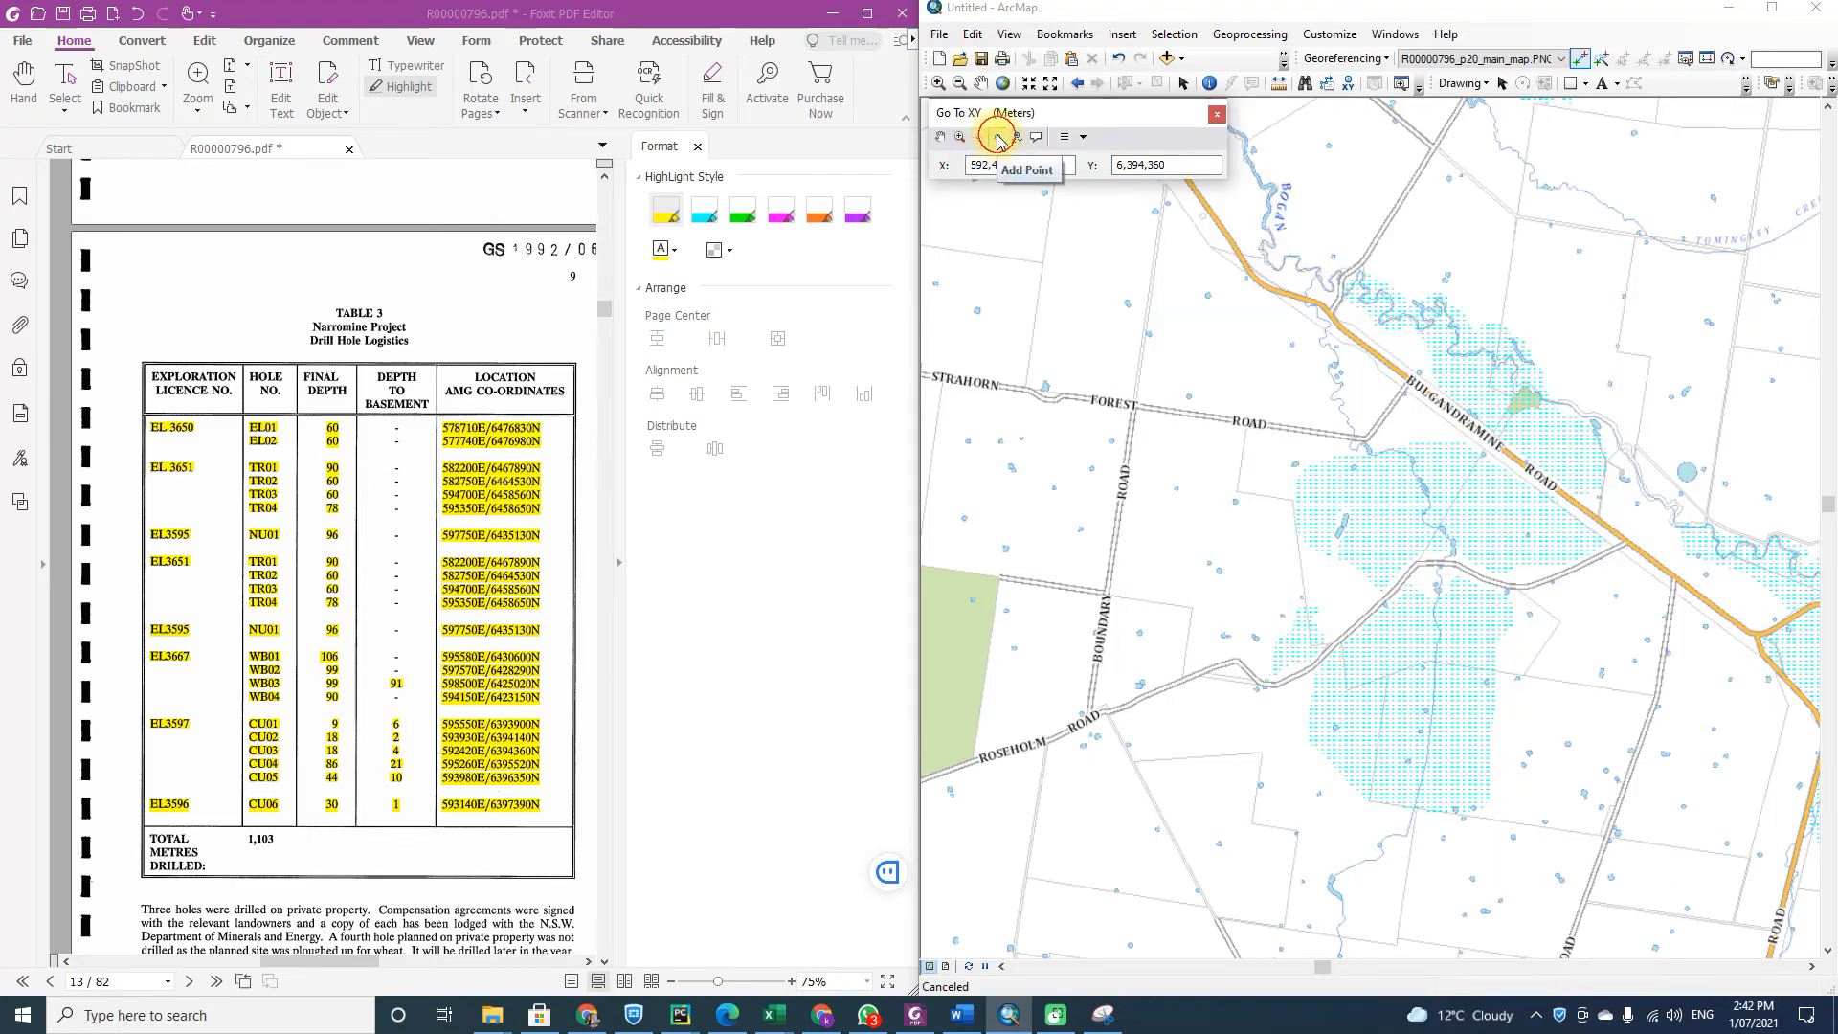
left_click(997, 136)
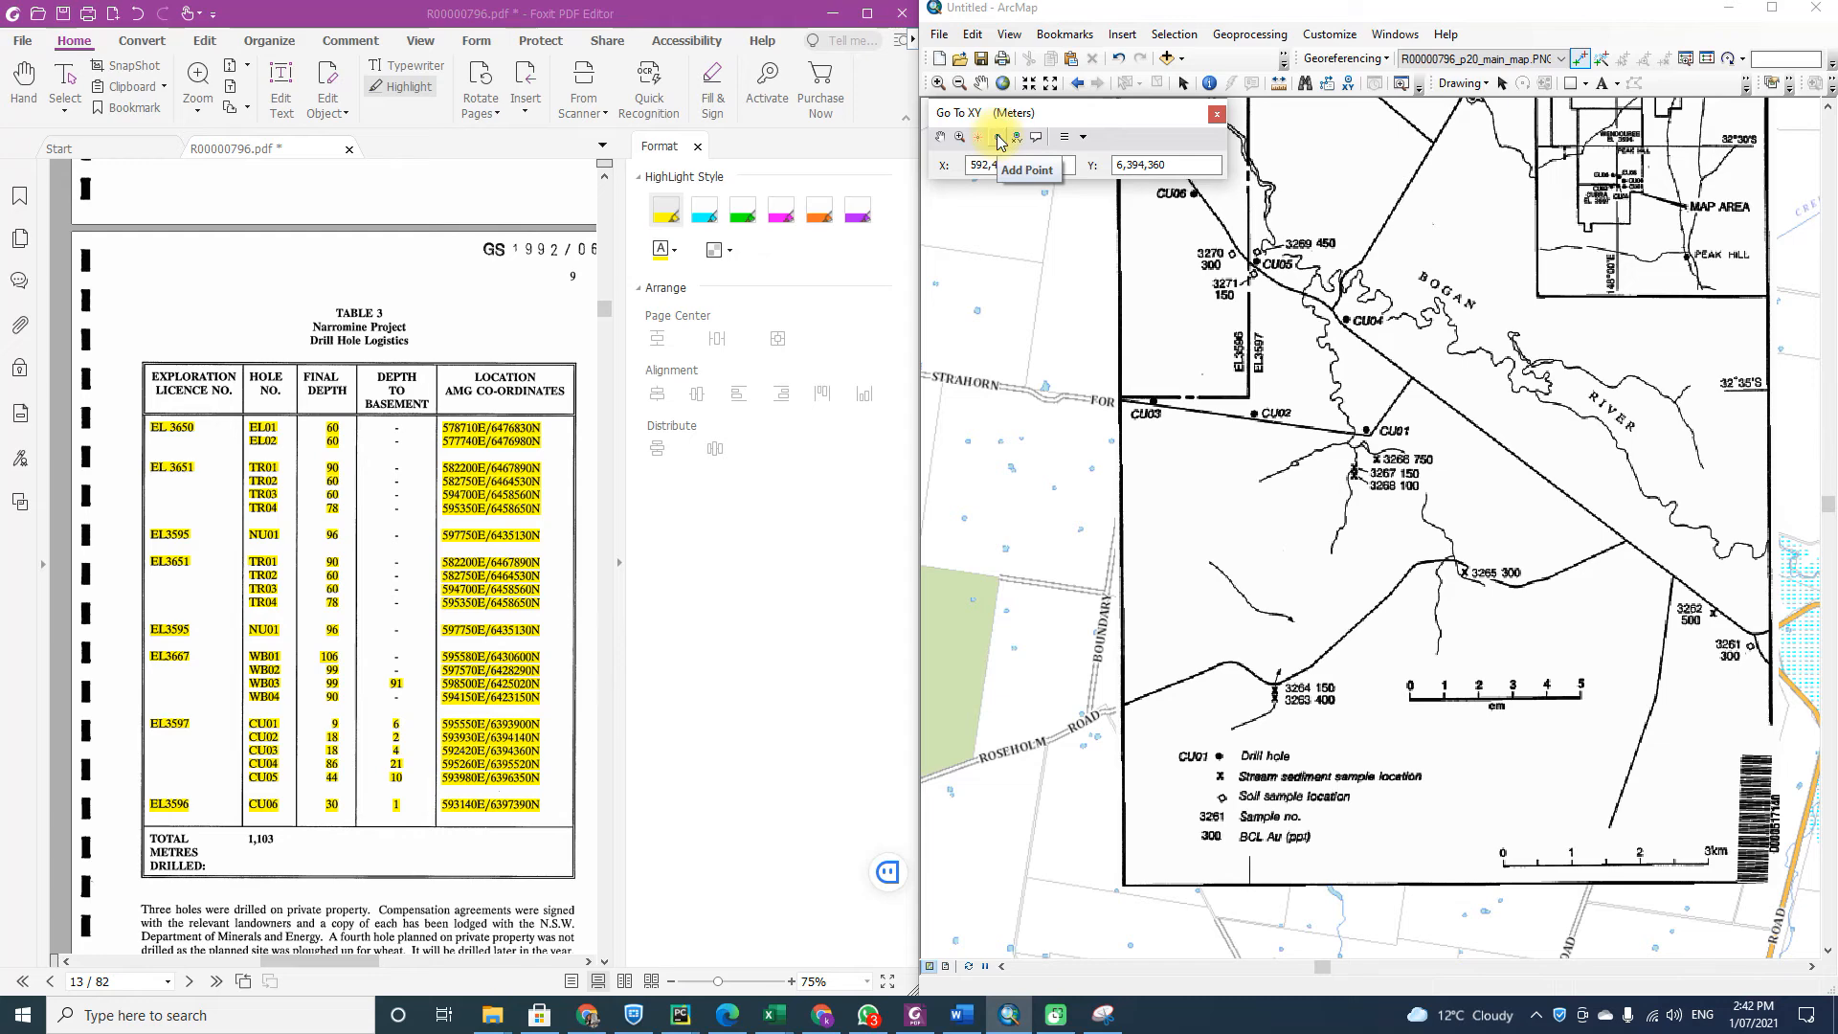
left_click(1126, 164)
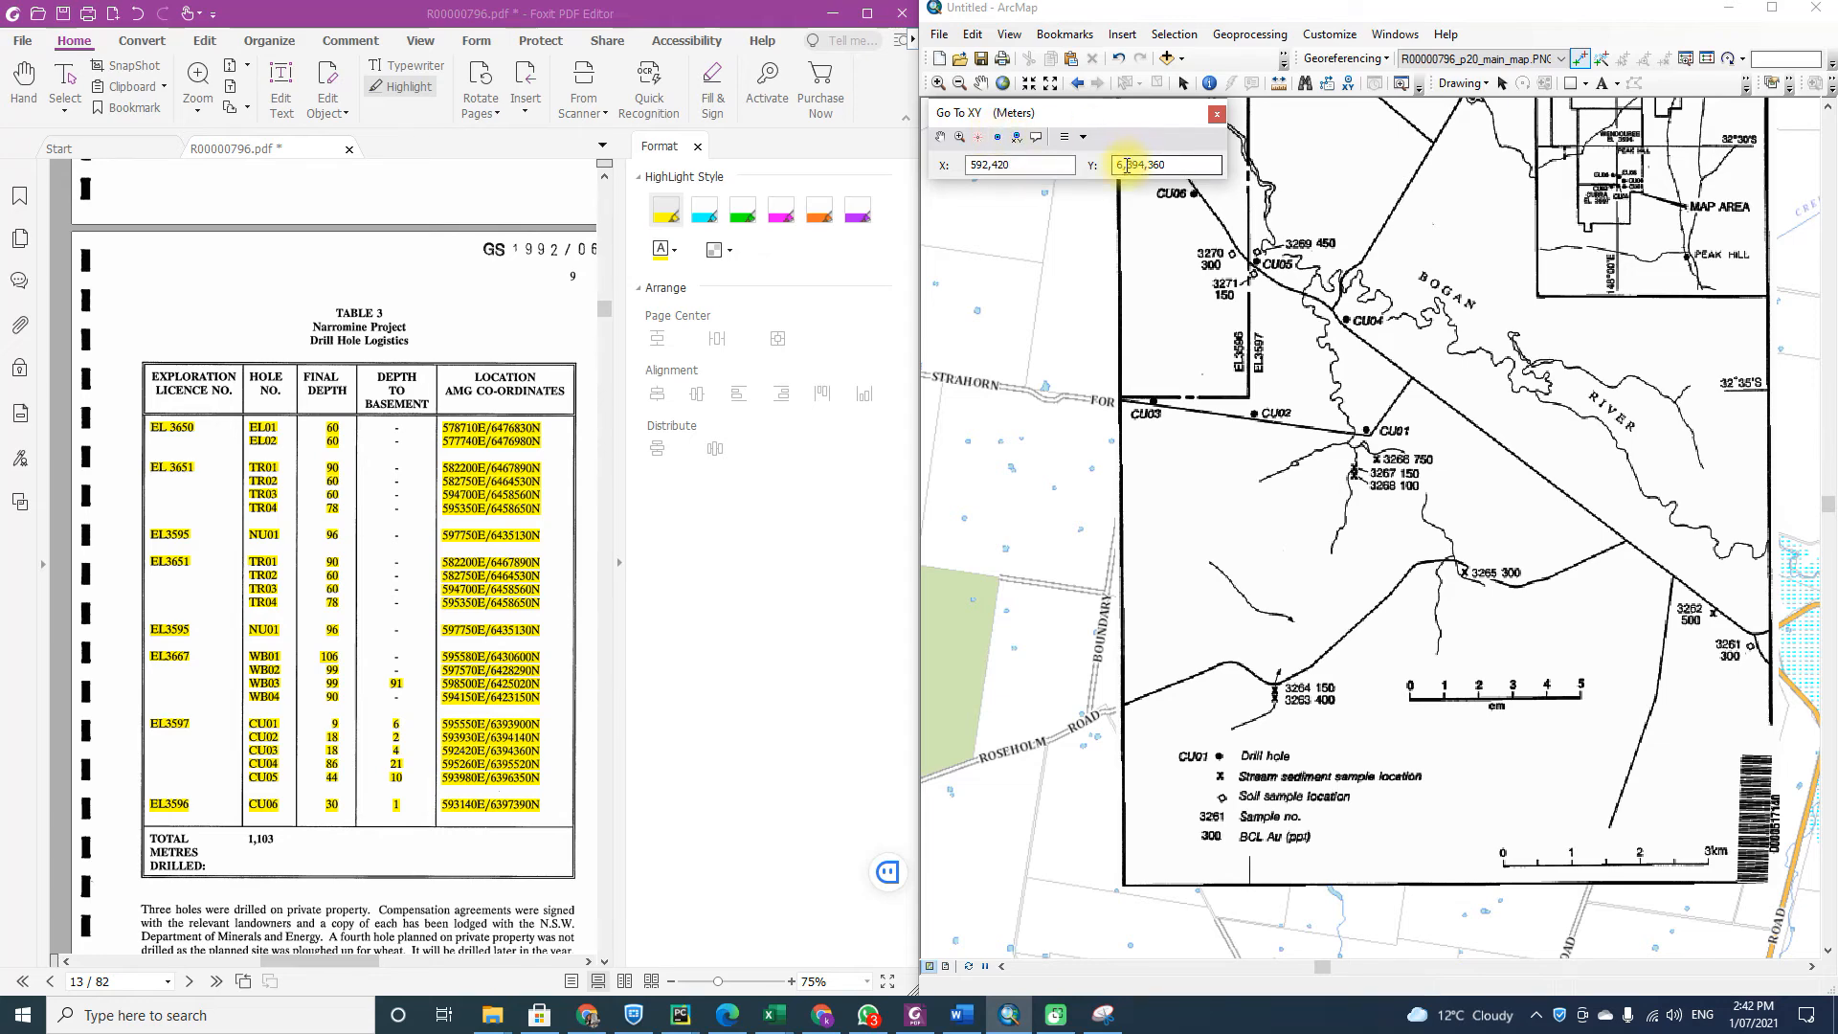
left_click(973, 164)
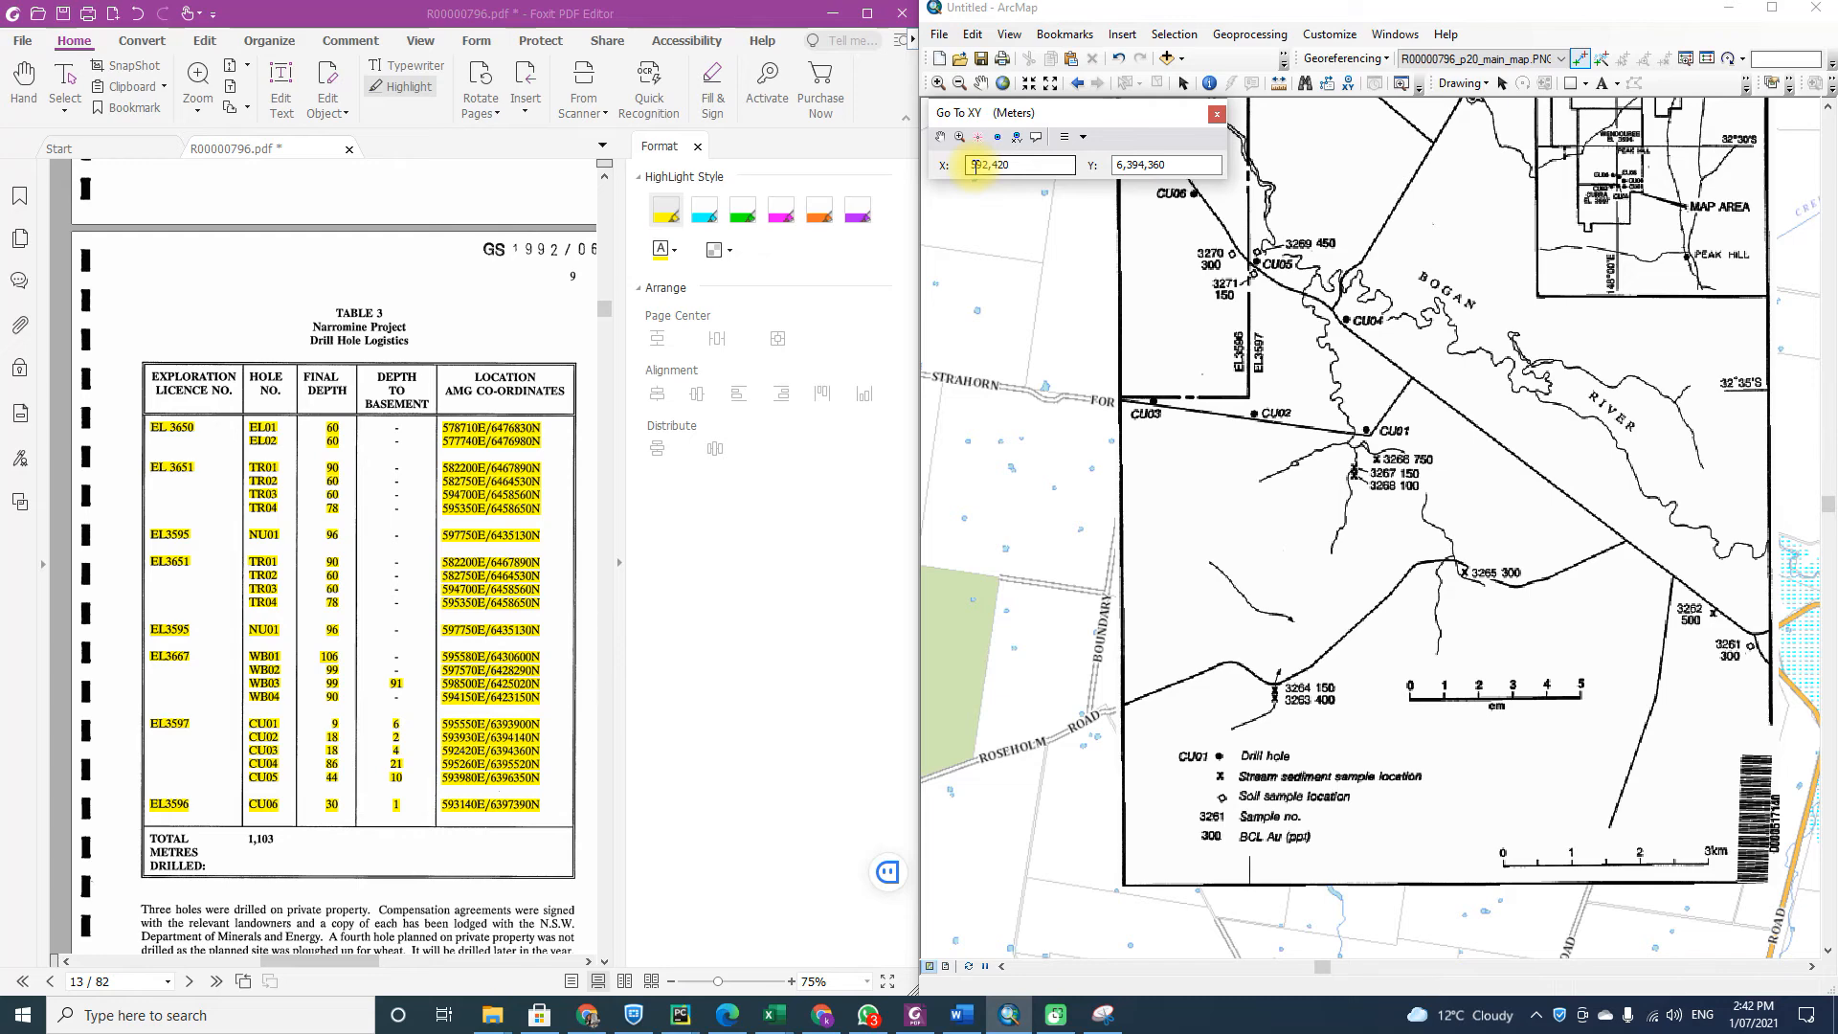
left_click(1015, 167)
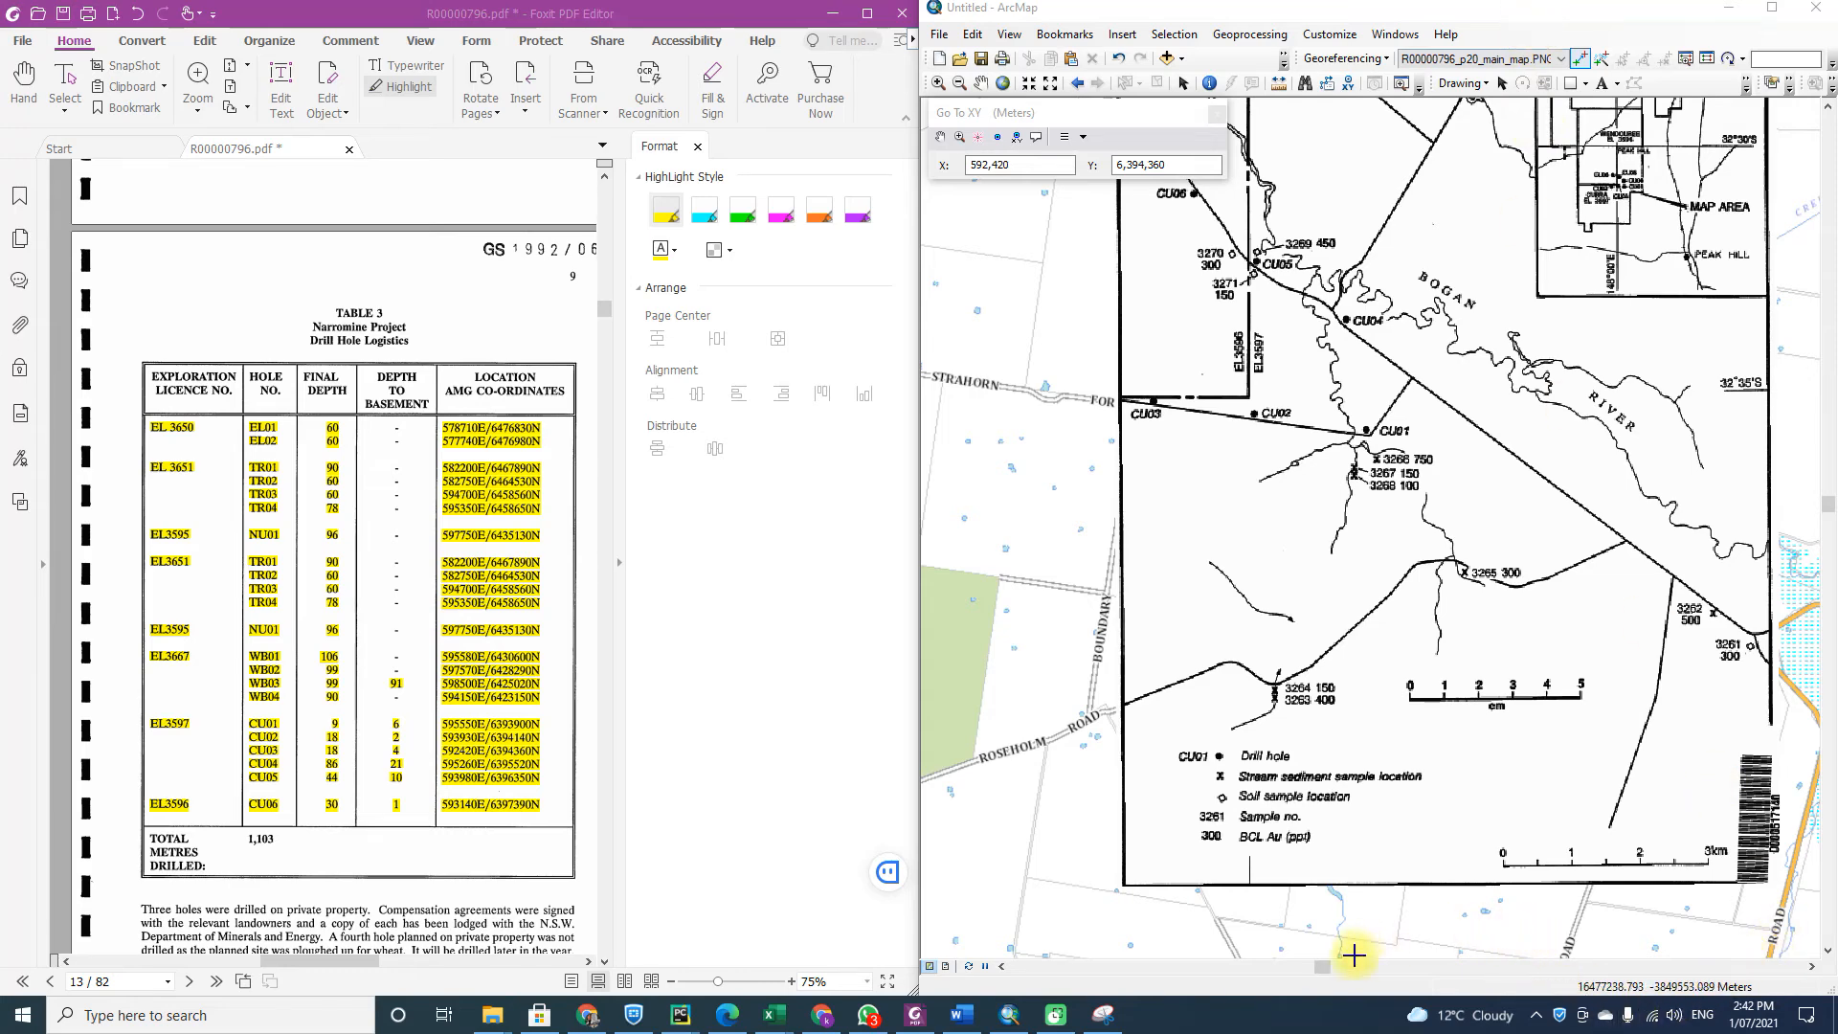
Restore the ArcMap window to a smaller size and place it beside the drill hole table with its whole frame on screen.
left_click_drag(1527, 17, 1233, 27)
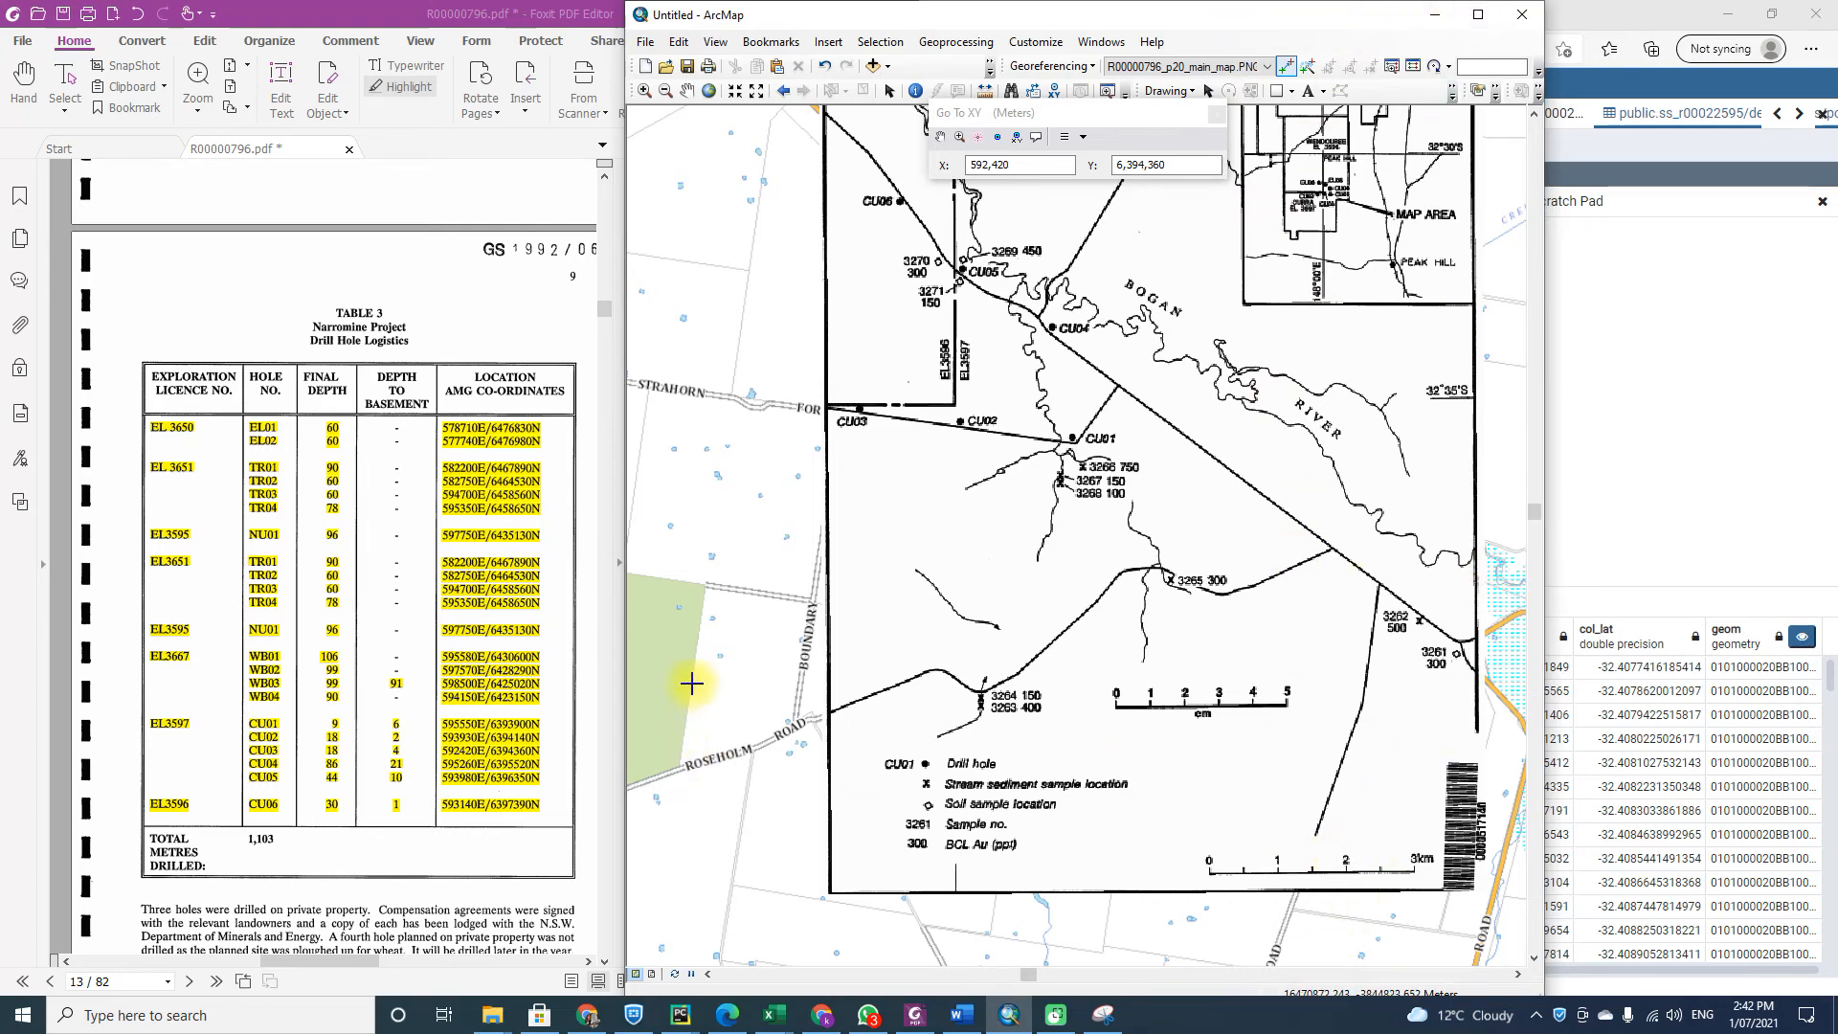
left_click(1477, 14)
left_click(1770, 10)
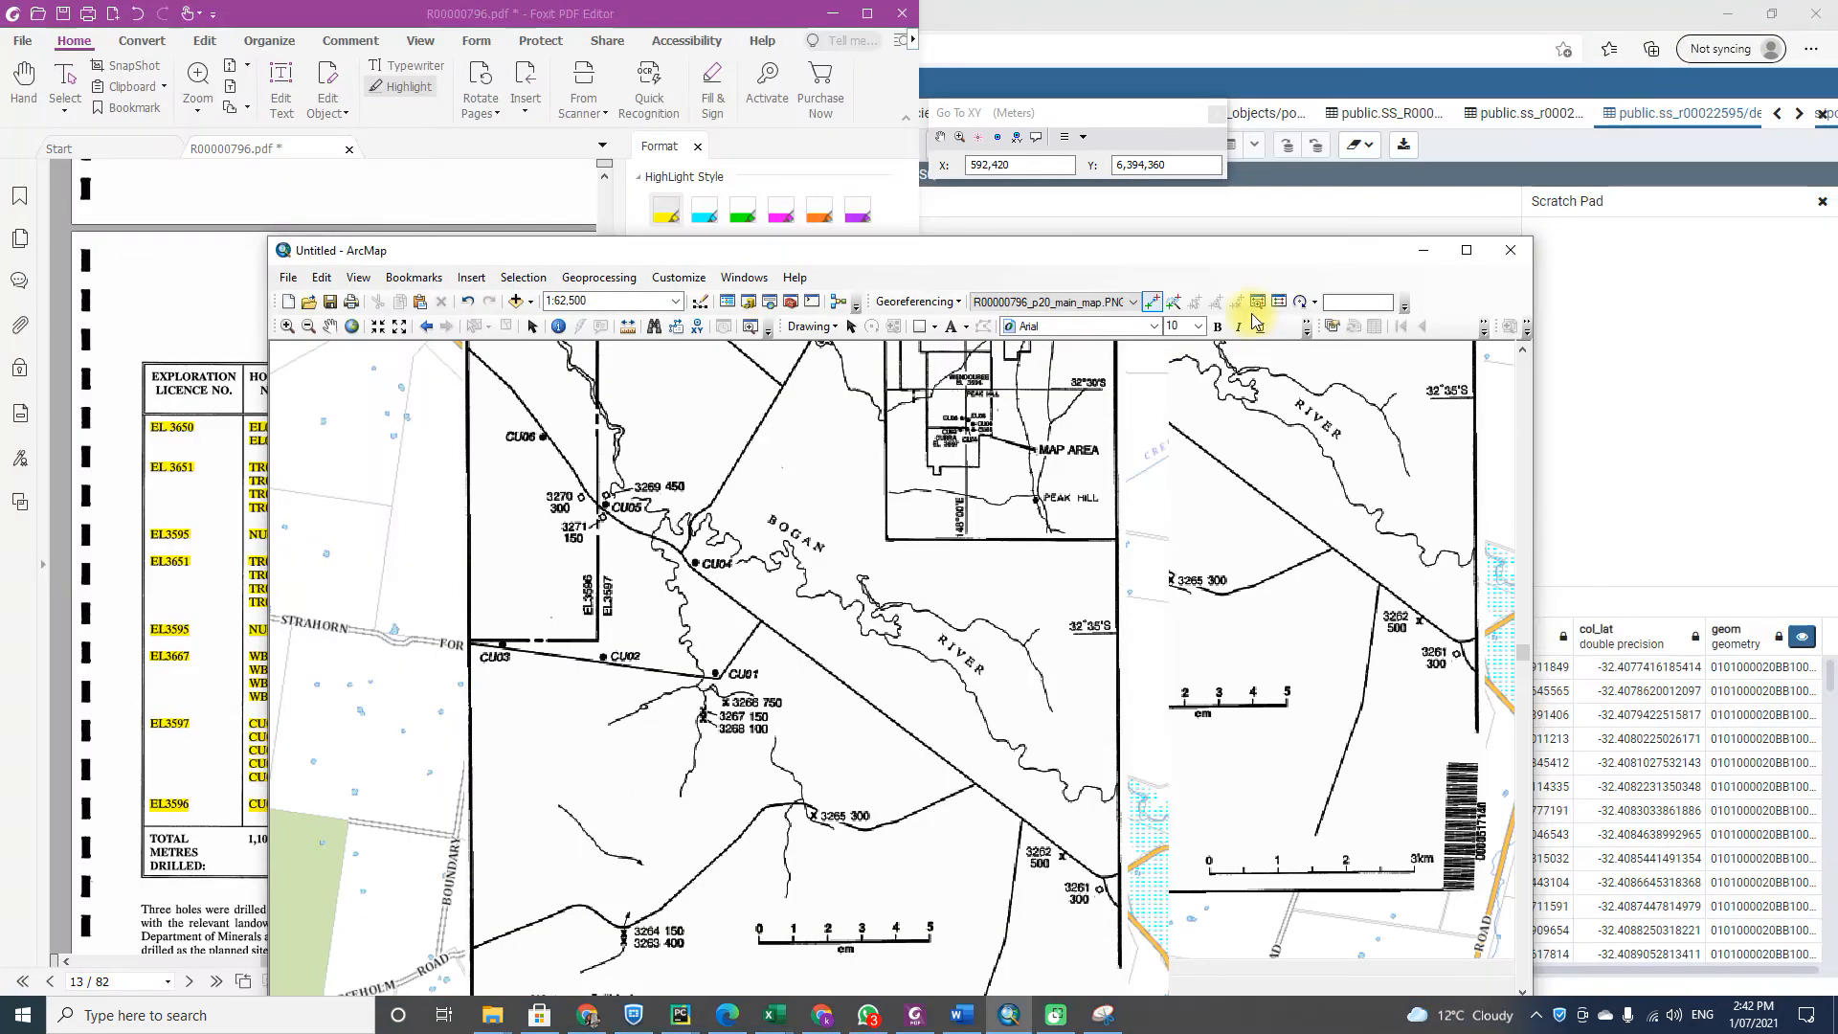
left_click_drag(1186, 247, 1459, 73)
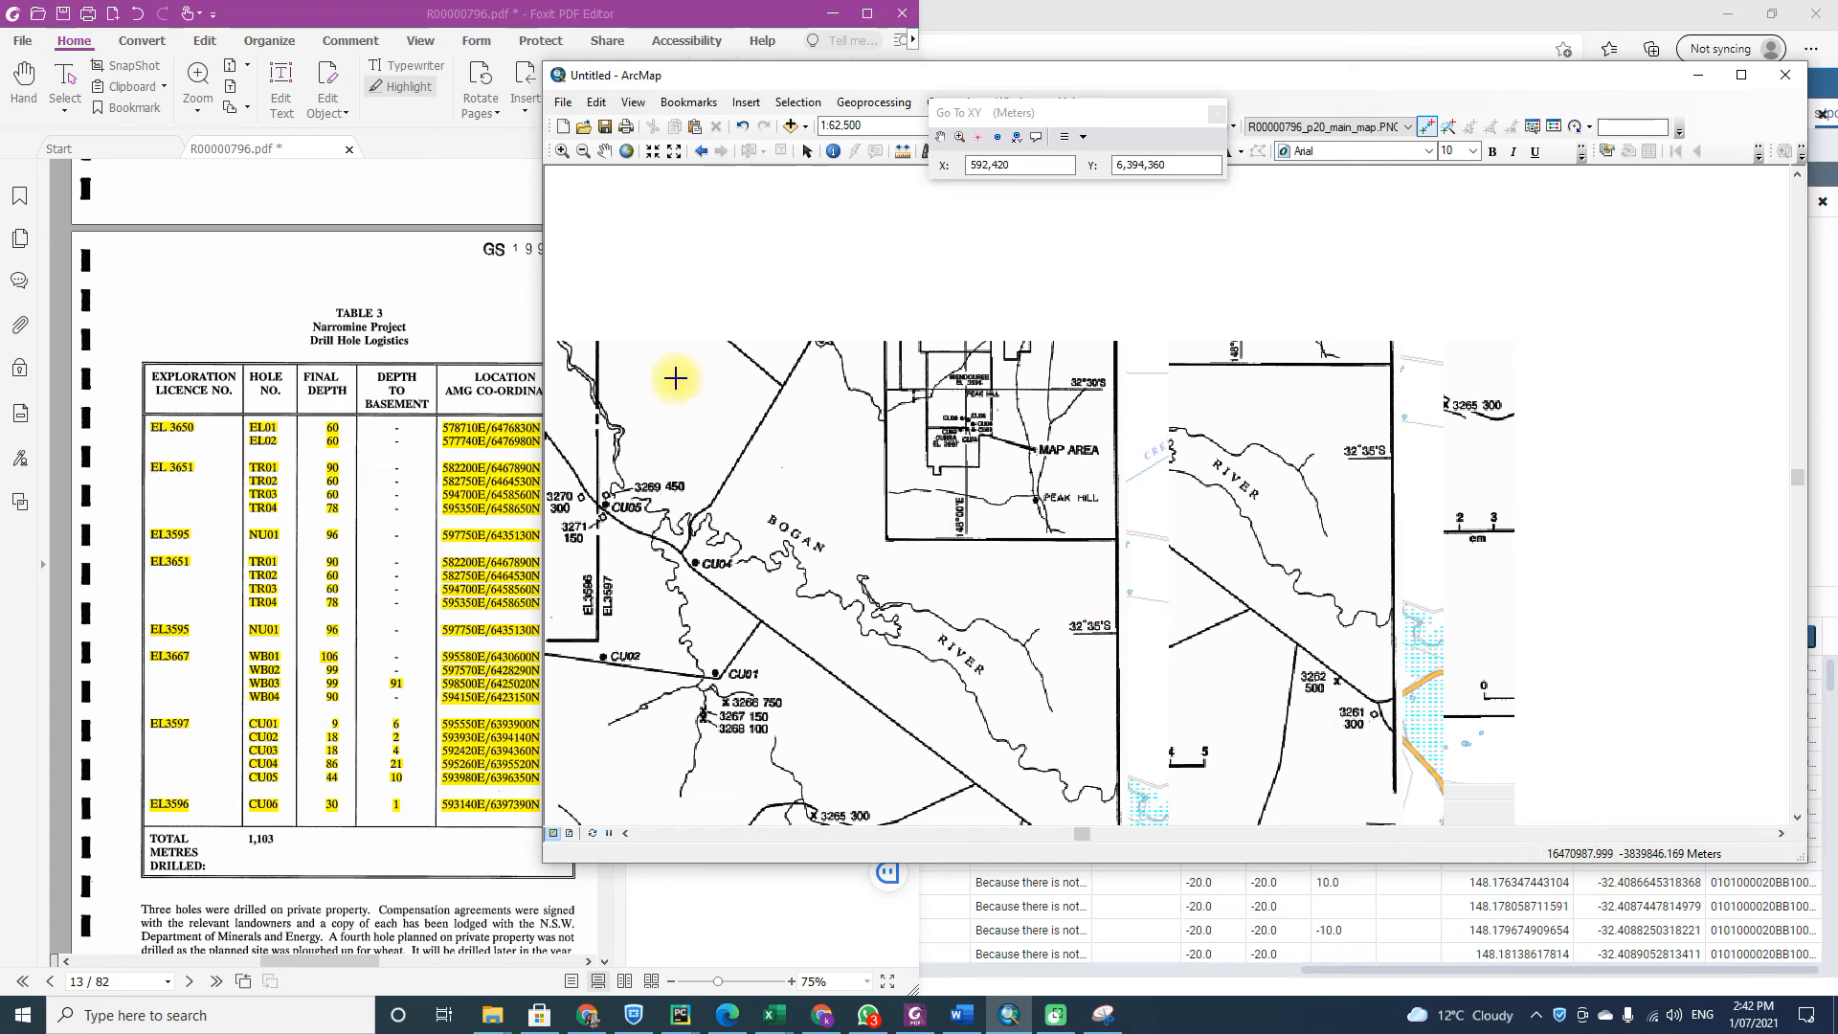
Open the data frame's coordinate system properties and locate the current WGS 1984 Web Mercator (auxiliary sphere) entry.
left_click(633, 102)
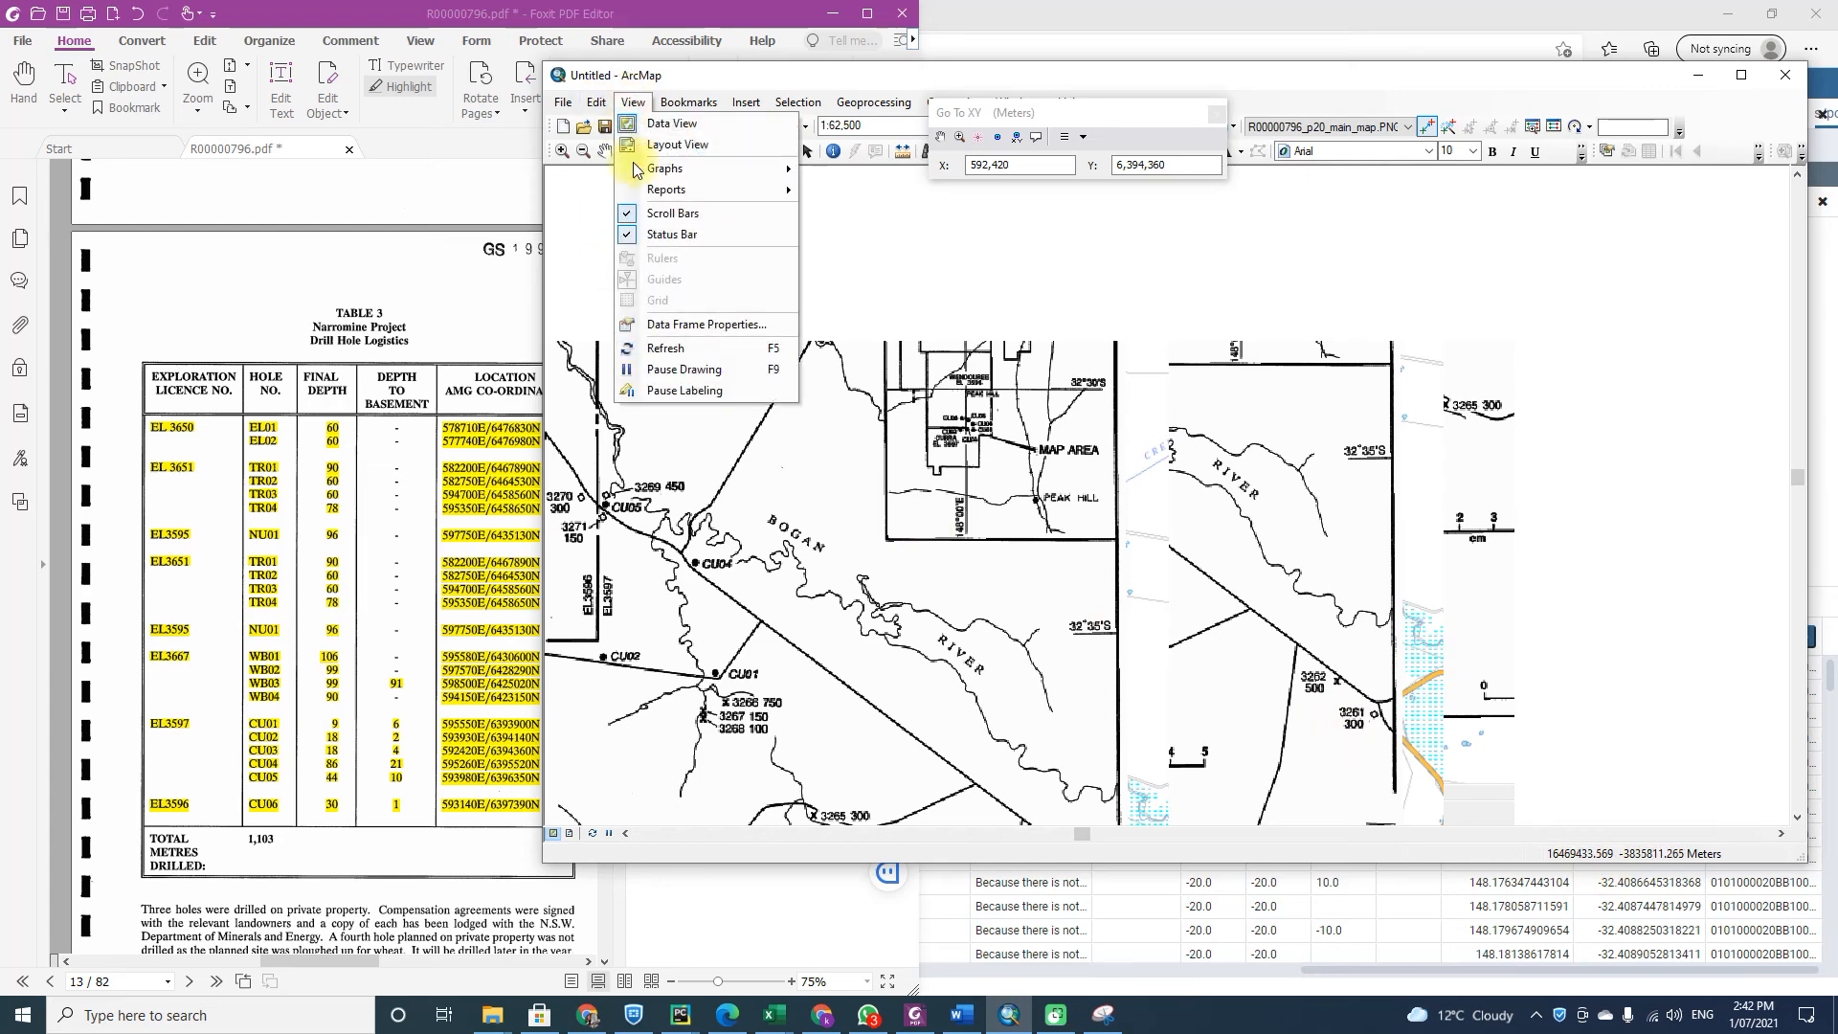
left_click(679, 326)
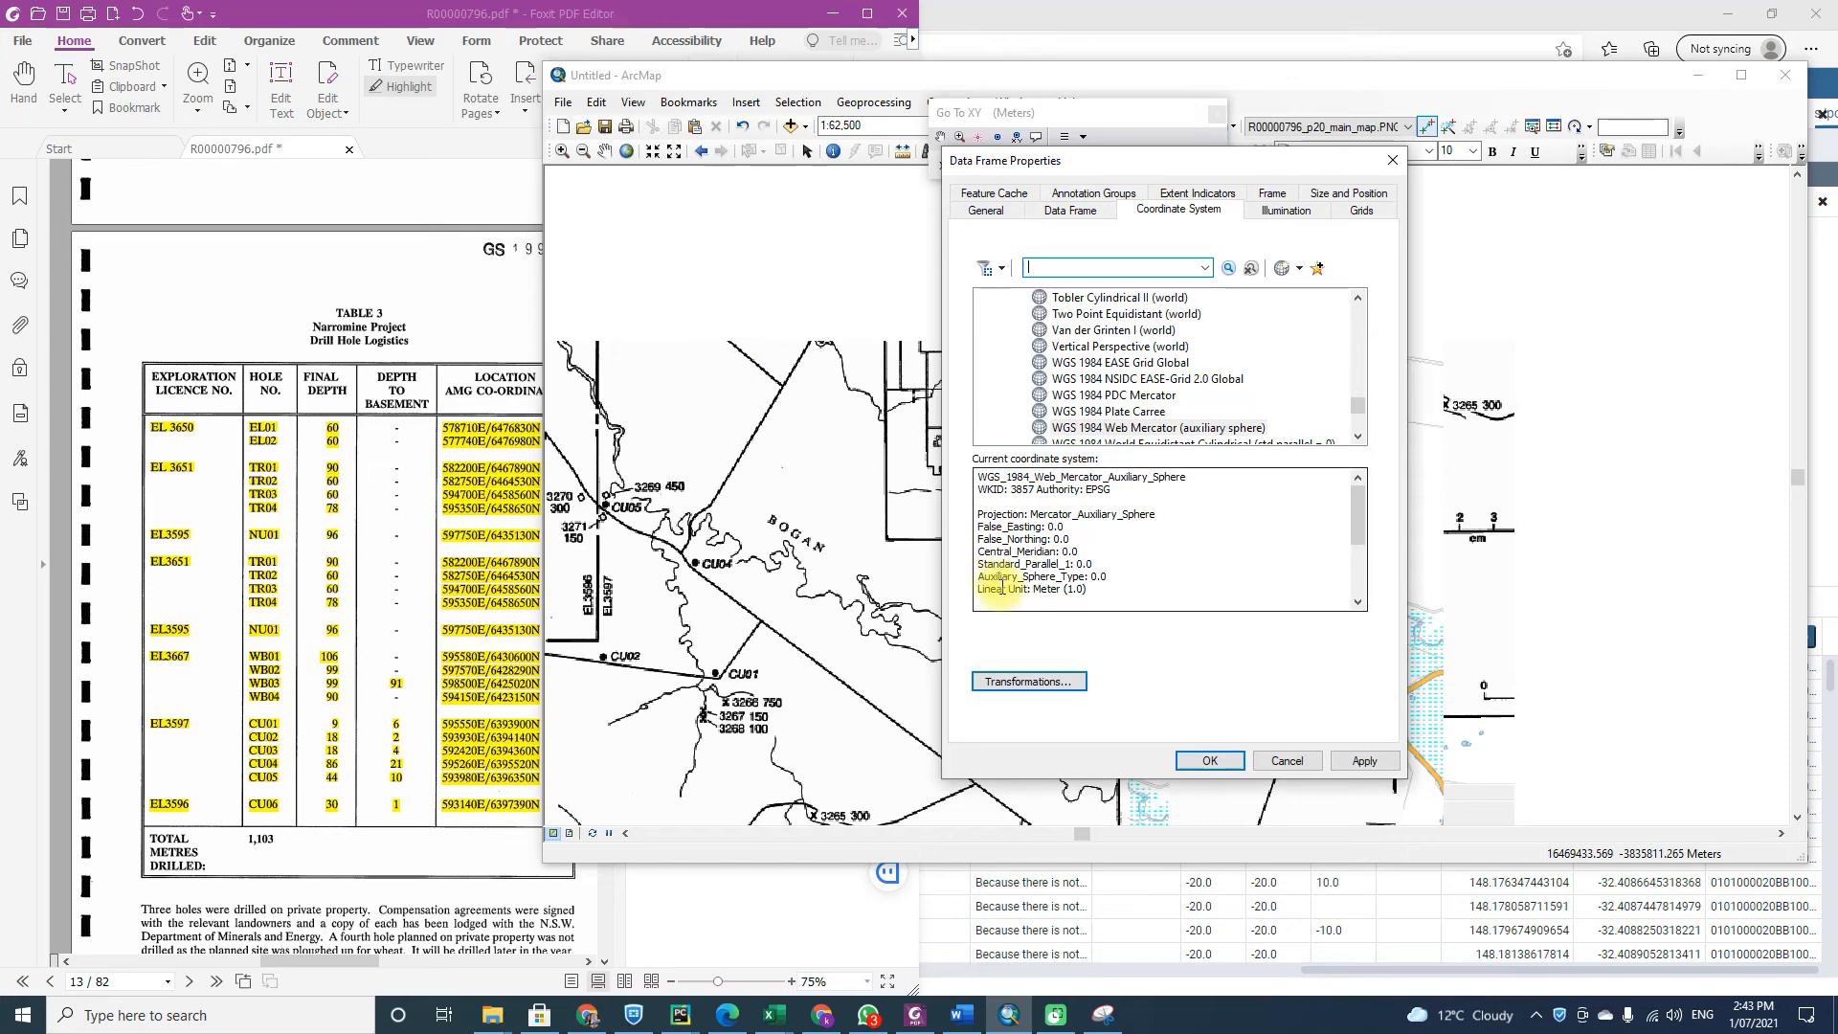
left_click(1116, 428)
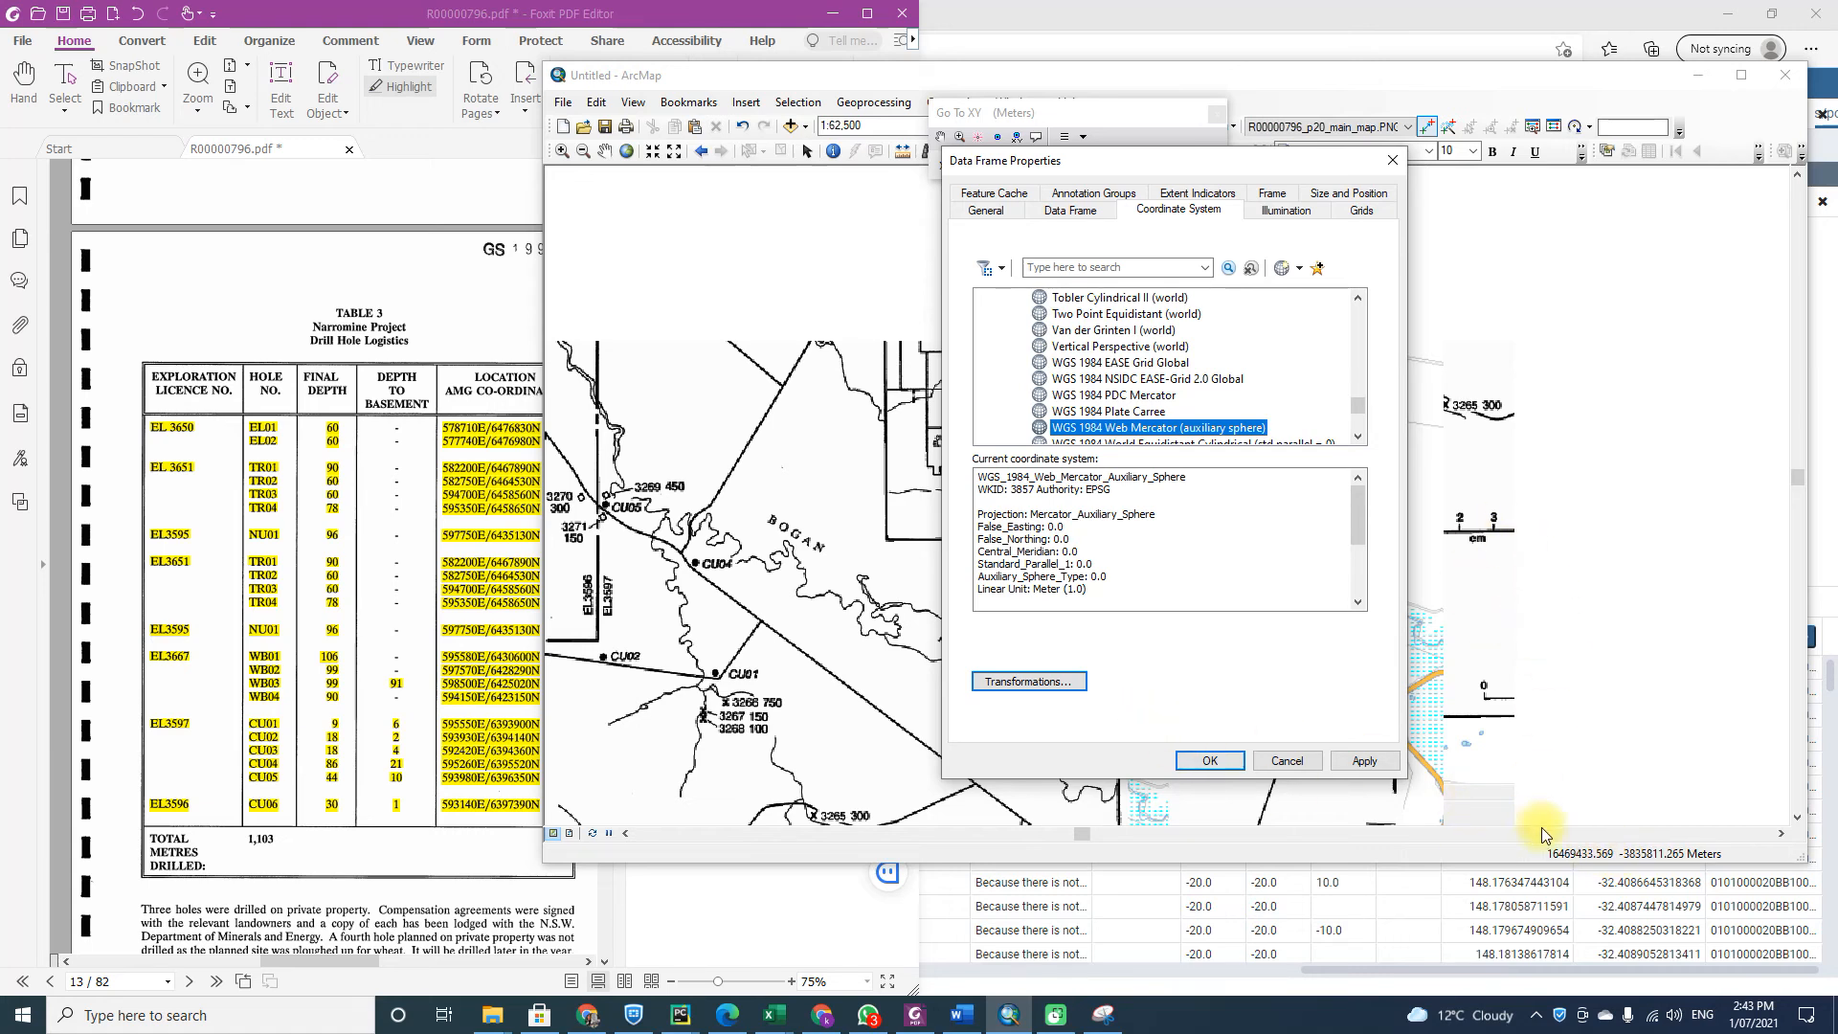
Apply AGD 1966 AMG Zone 55 from the Australian national grids as the data frame's projected coordinate system.
scroll(1113, 381, "up", 3)
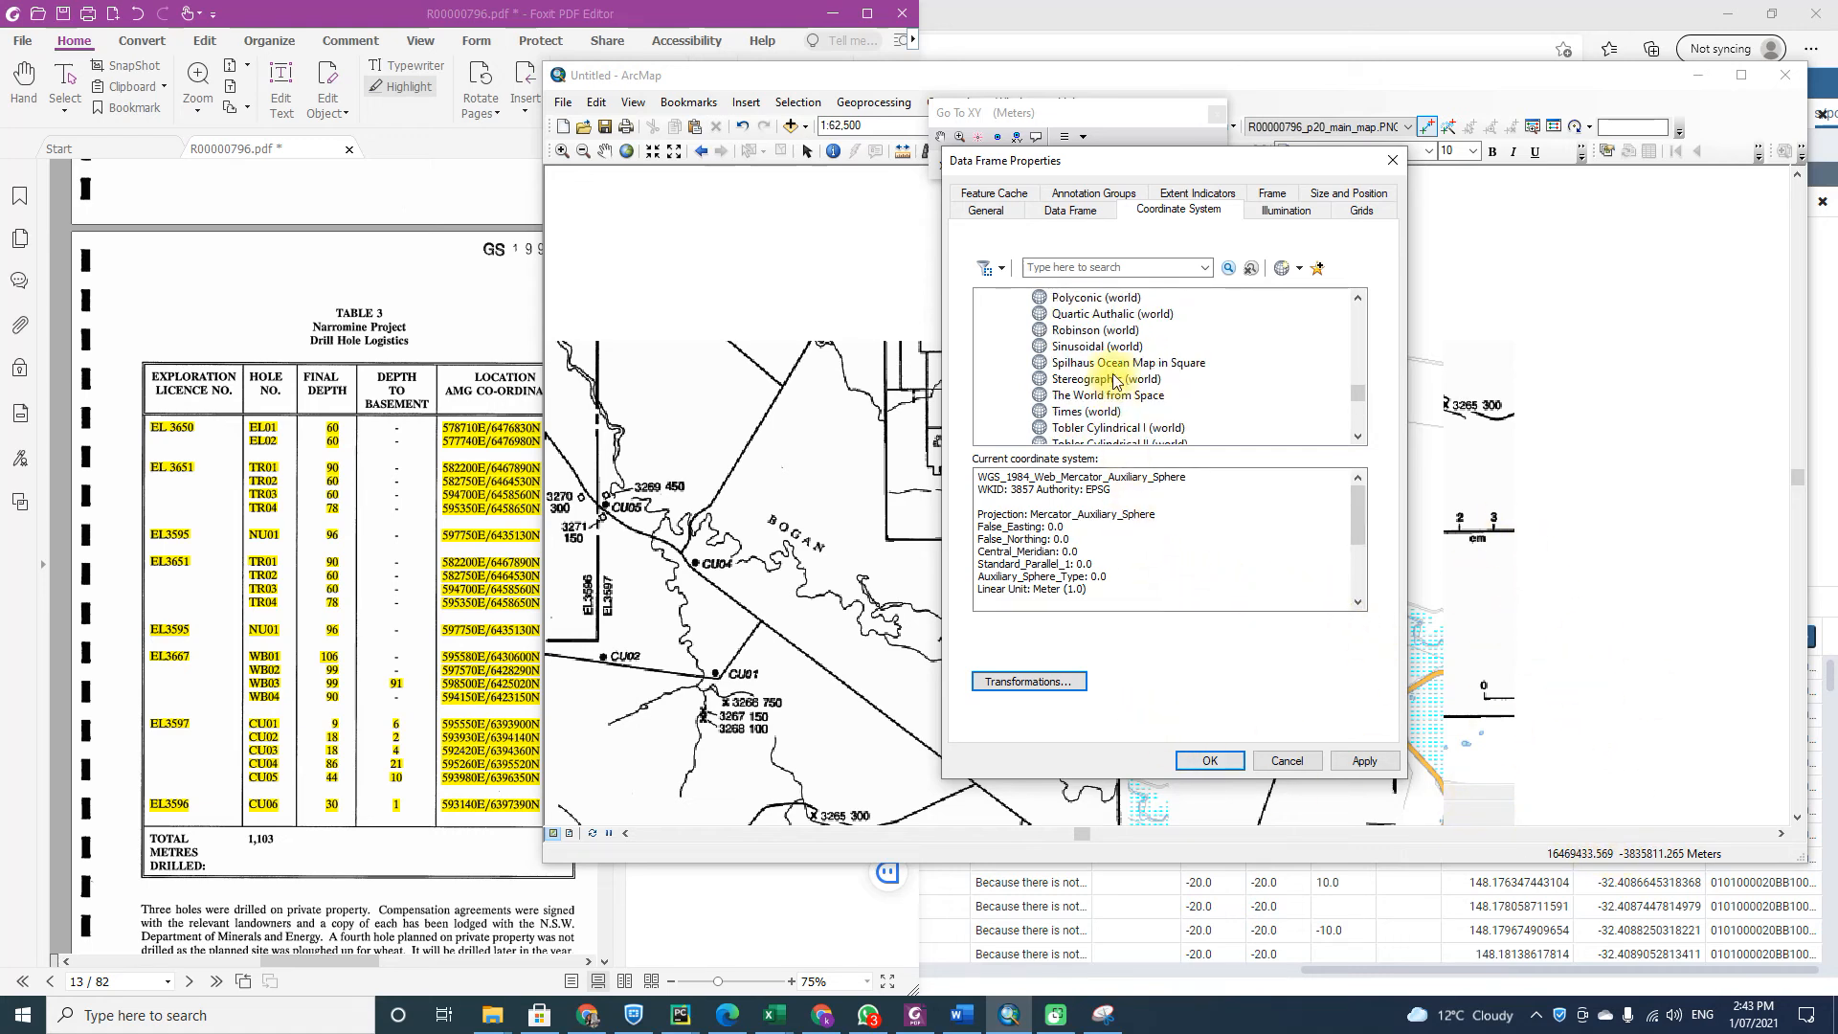
left_click_drag(1357, 393, 1353, 307)
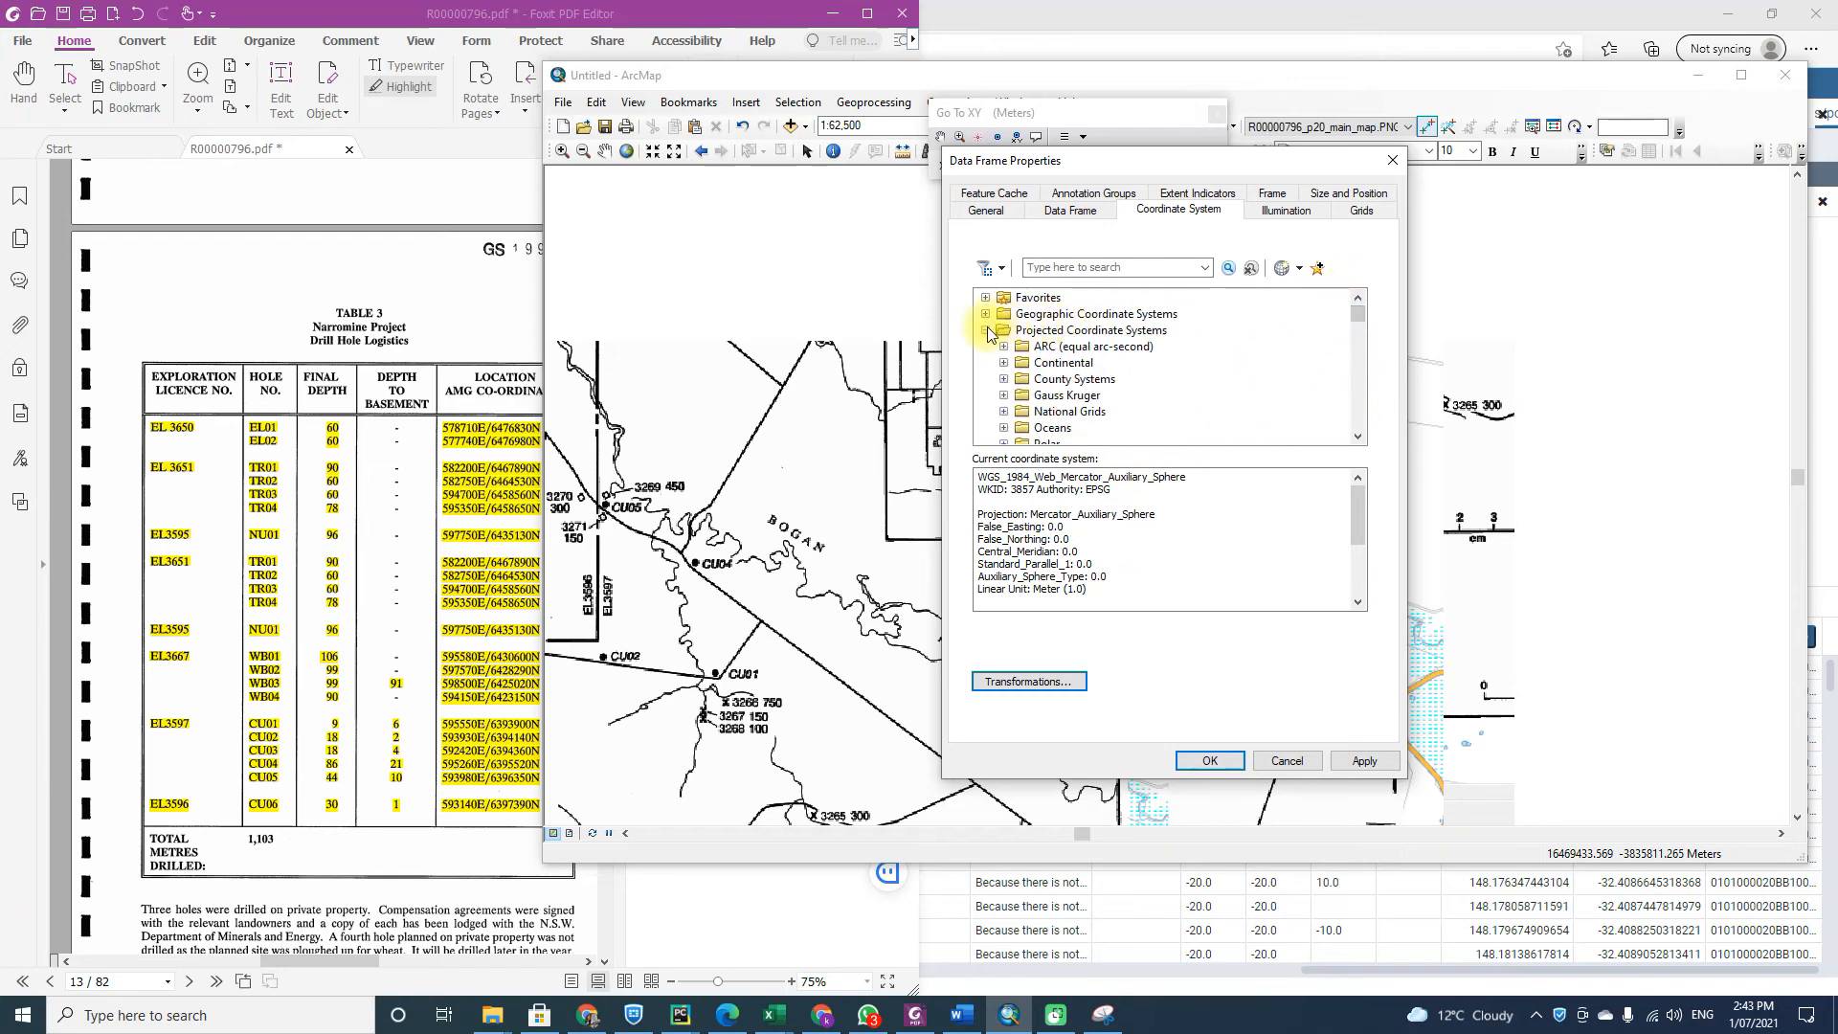
left_click(1002, 414)
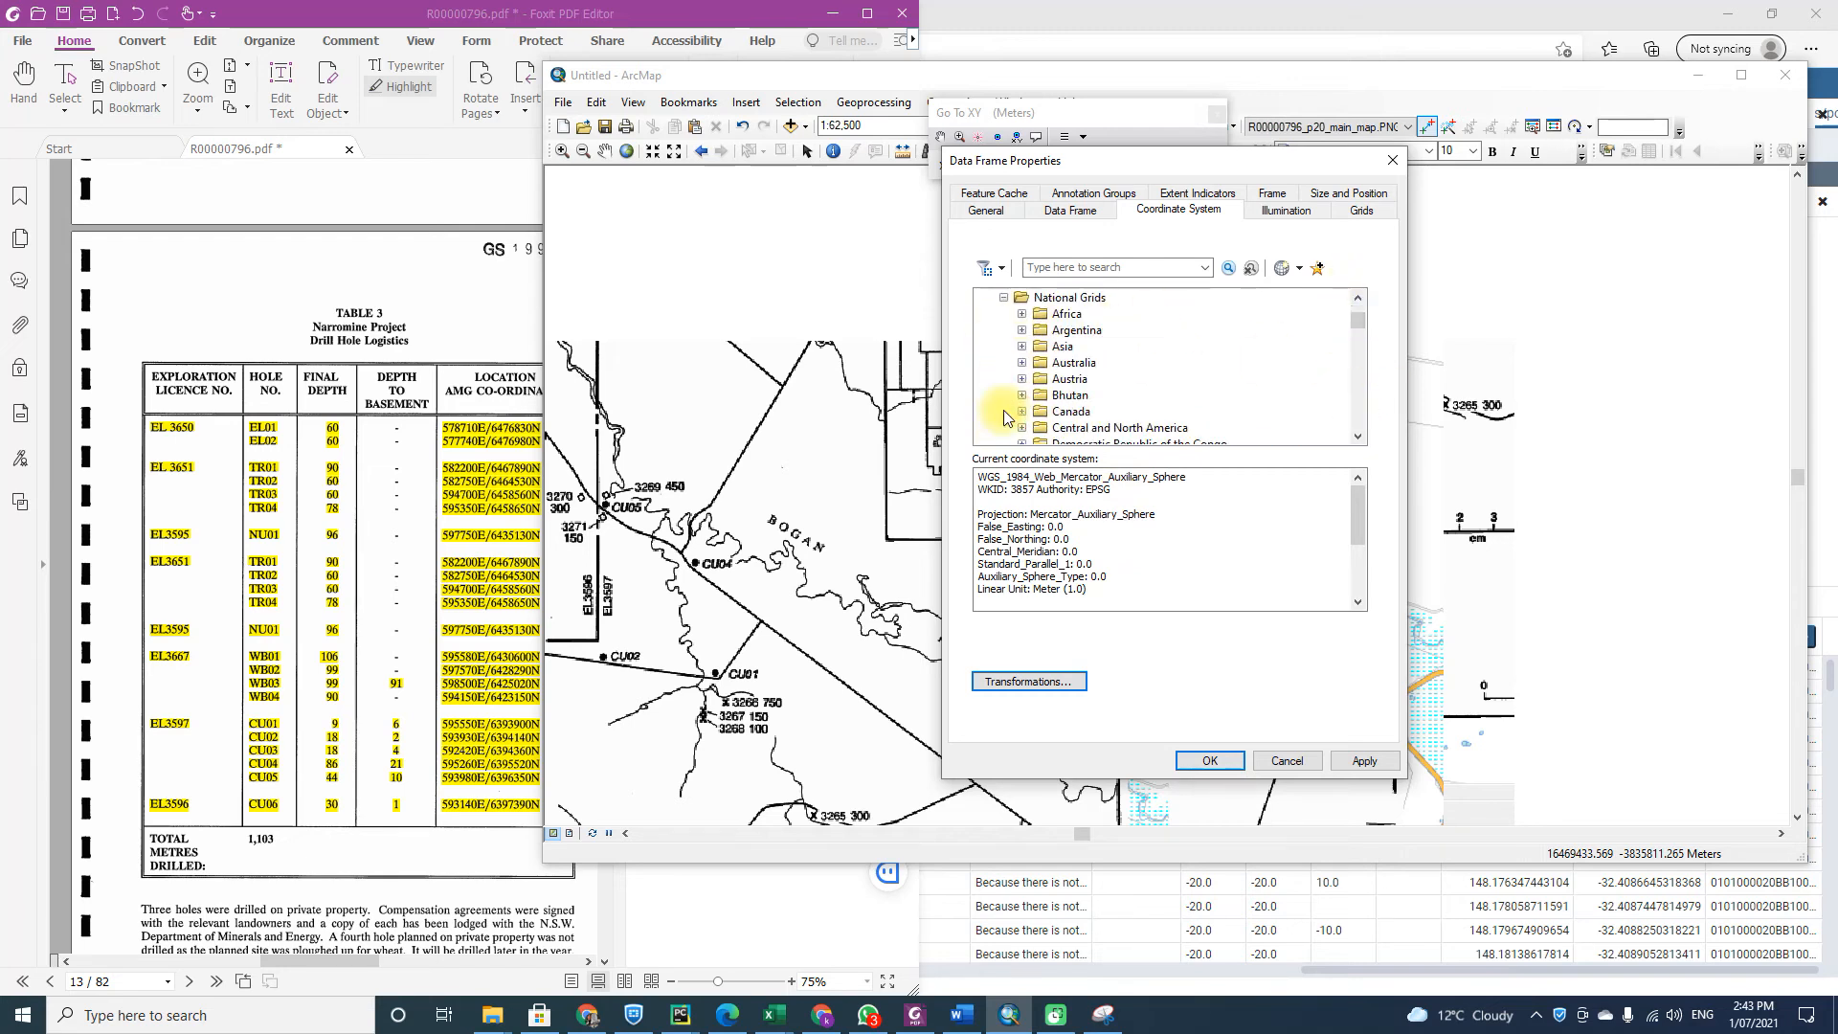
scroll(1115, 431, "down", 6)
scroll(1180, 426, "down", 2)
scroll(1173, 417, "down", 2)
scroll(1166, 410, "up", 7)
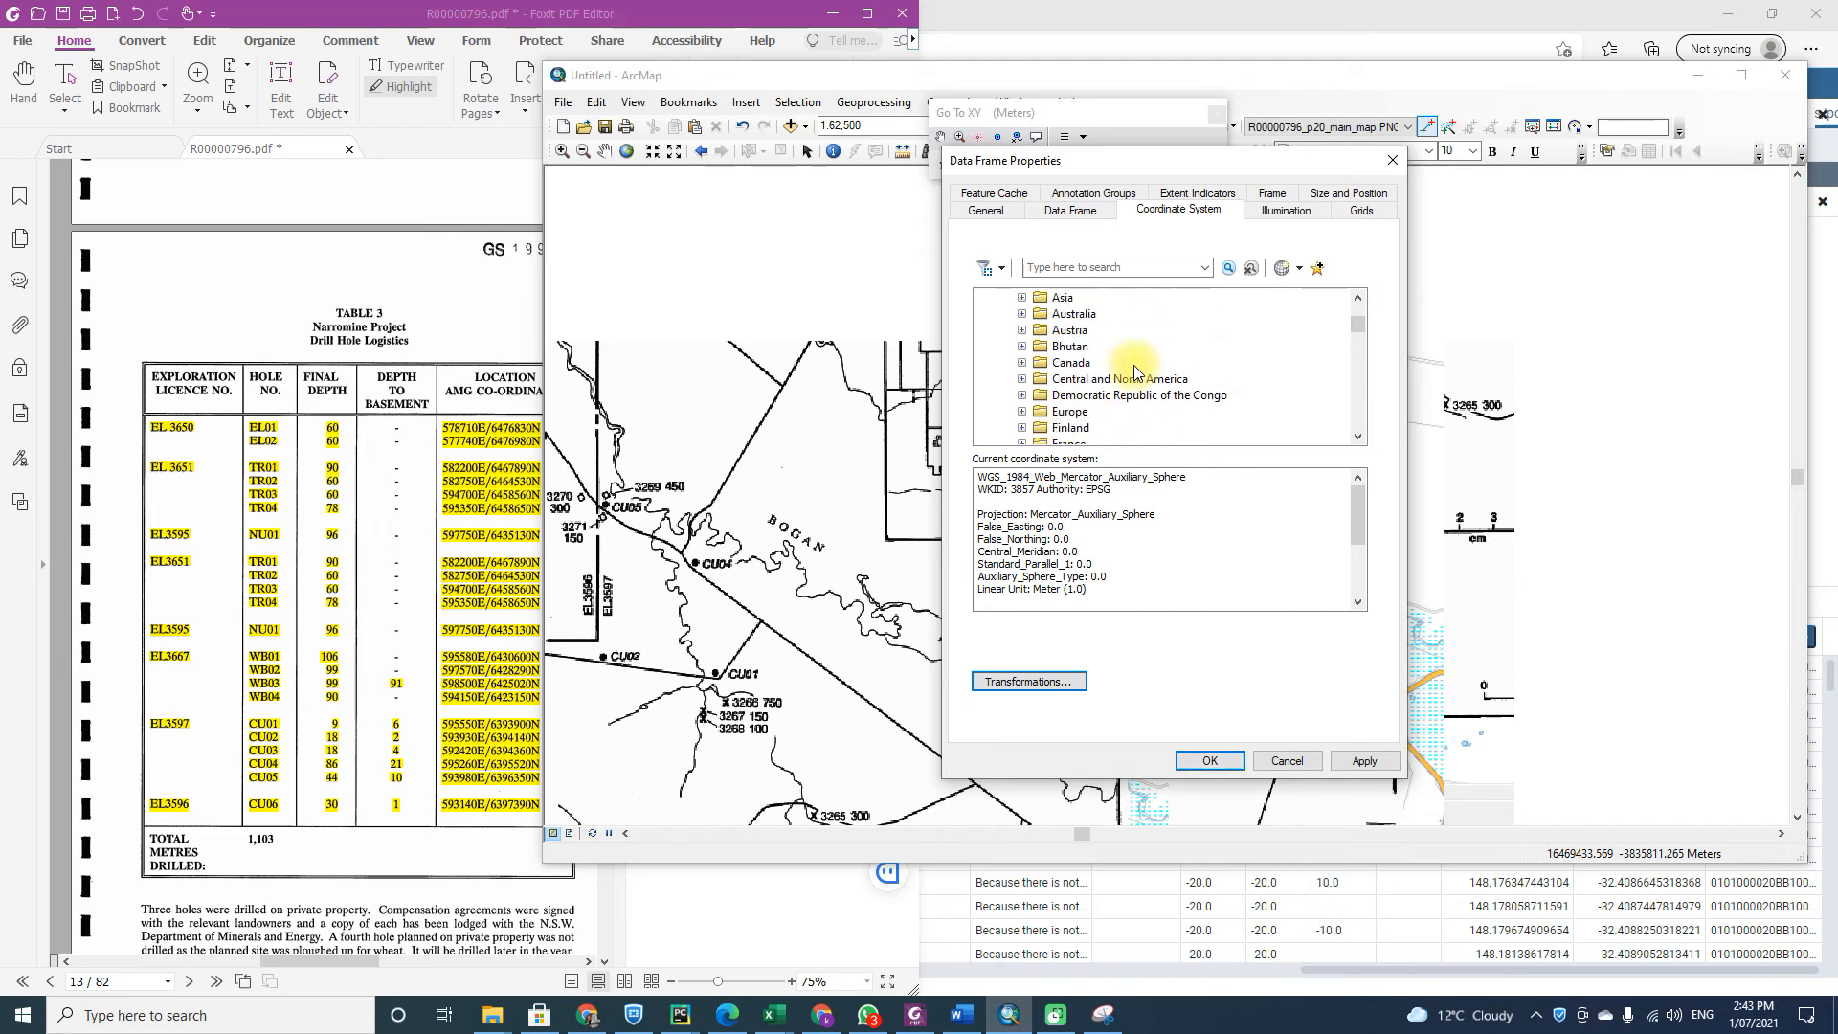
left_click(1022, 313)
scroll(1147, 367, "down", 3)
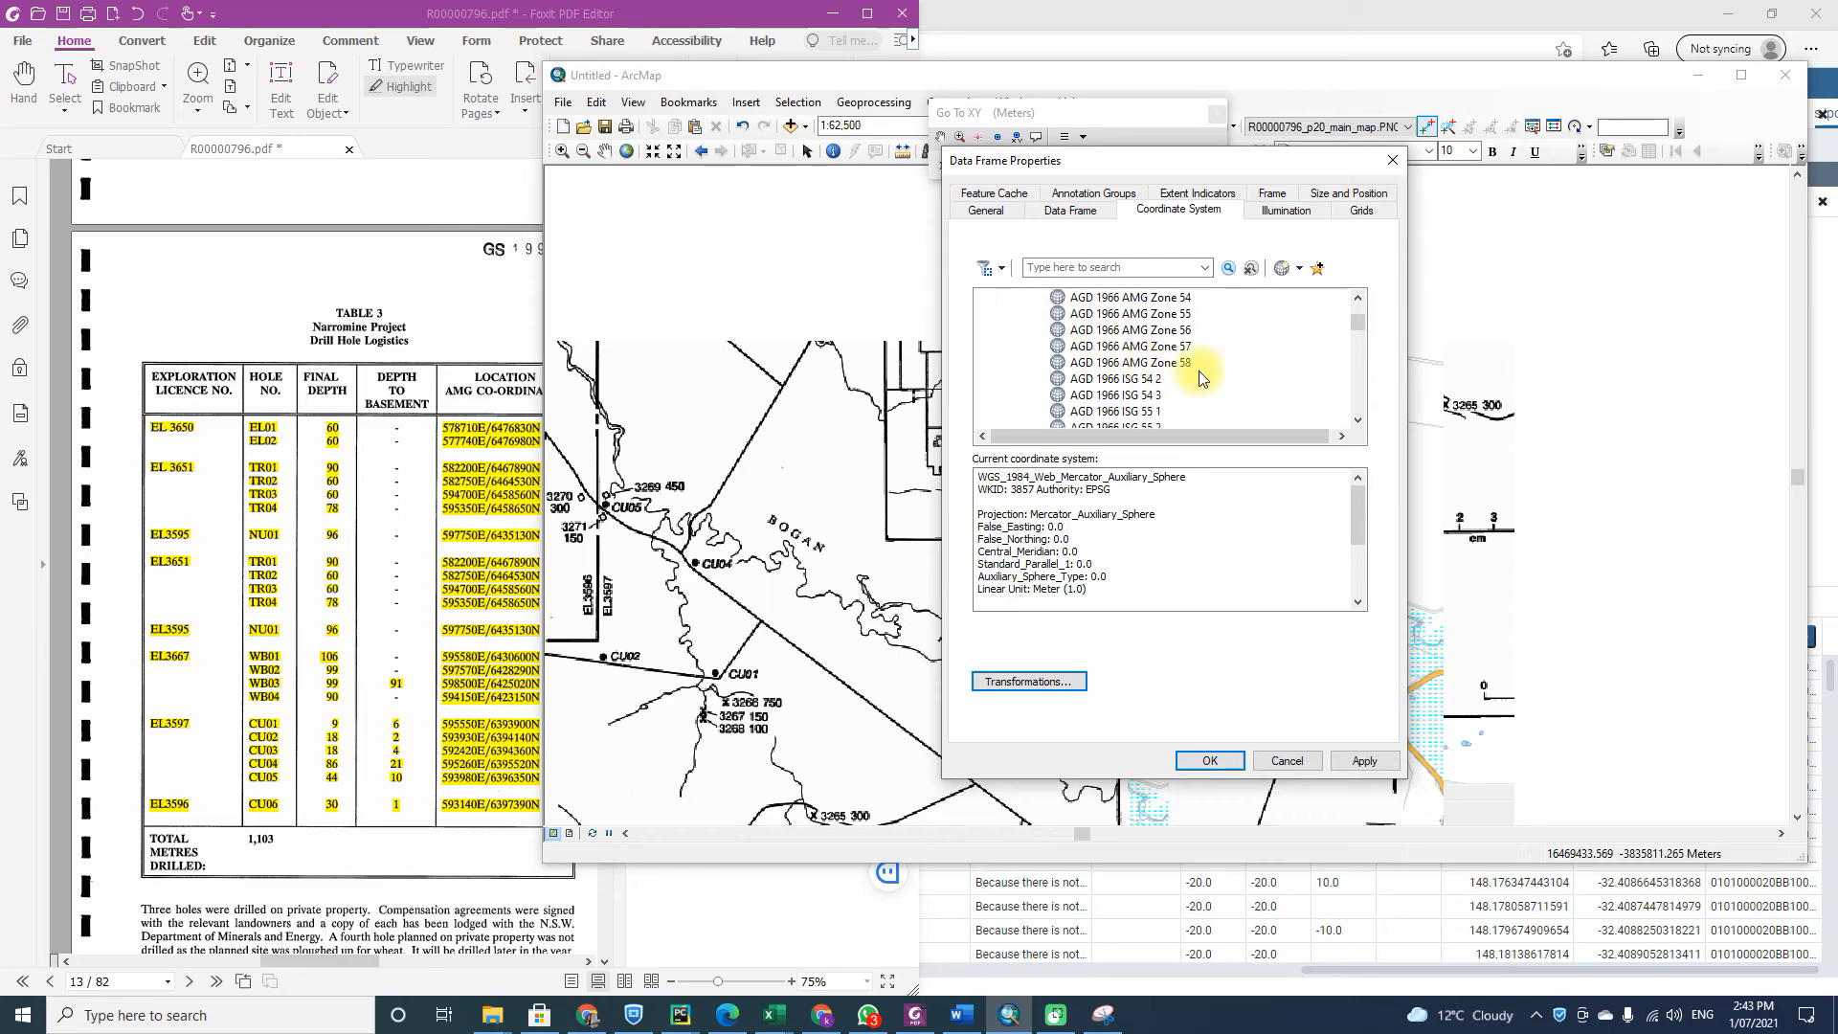
left_click(1187, 314)
left_click(1362, 761)
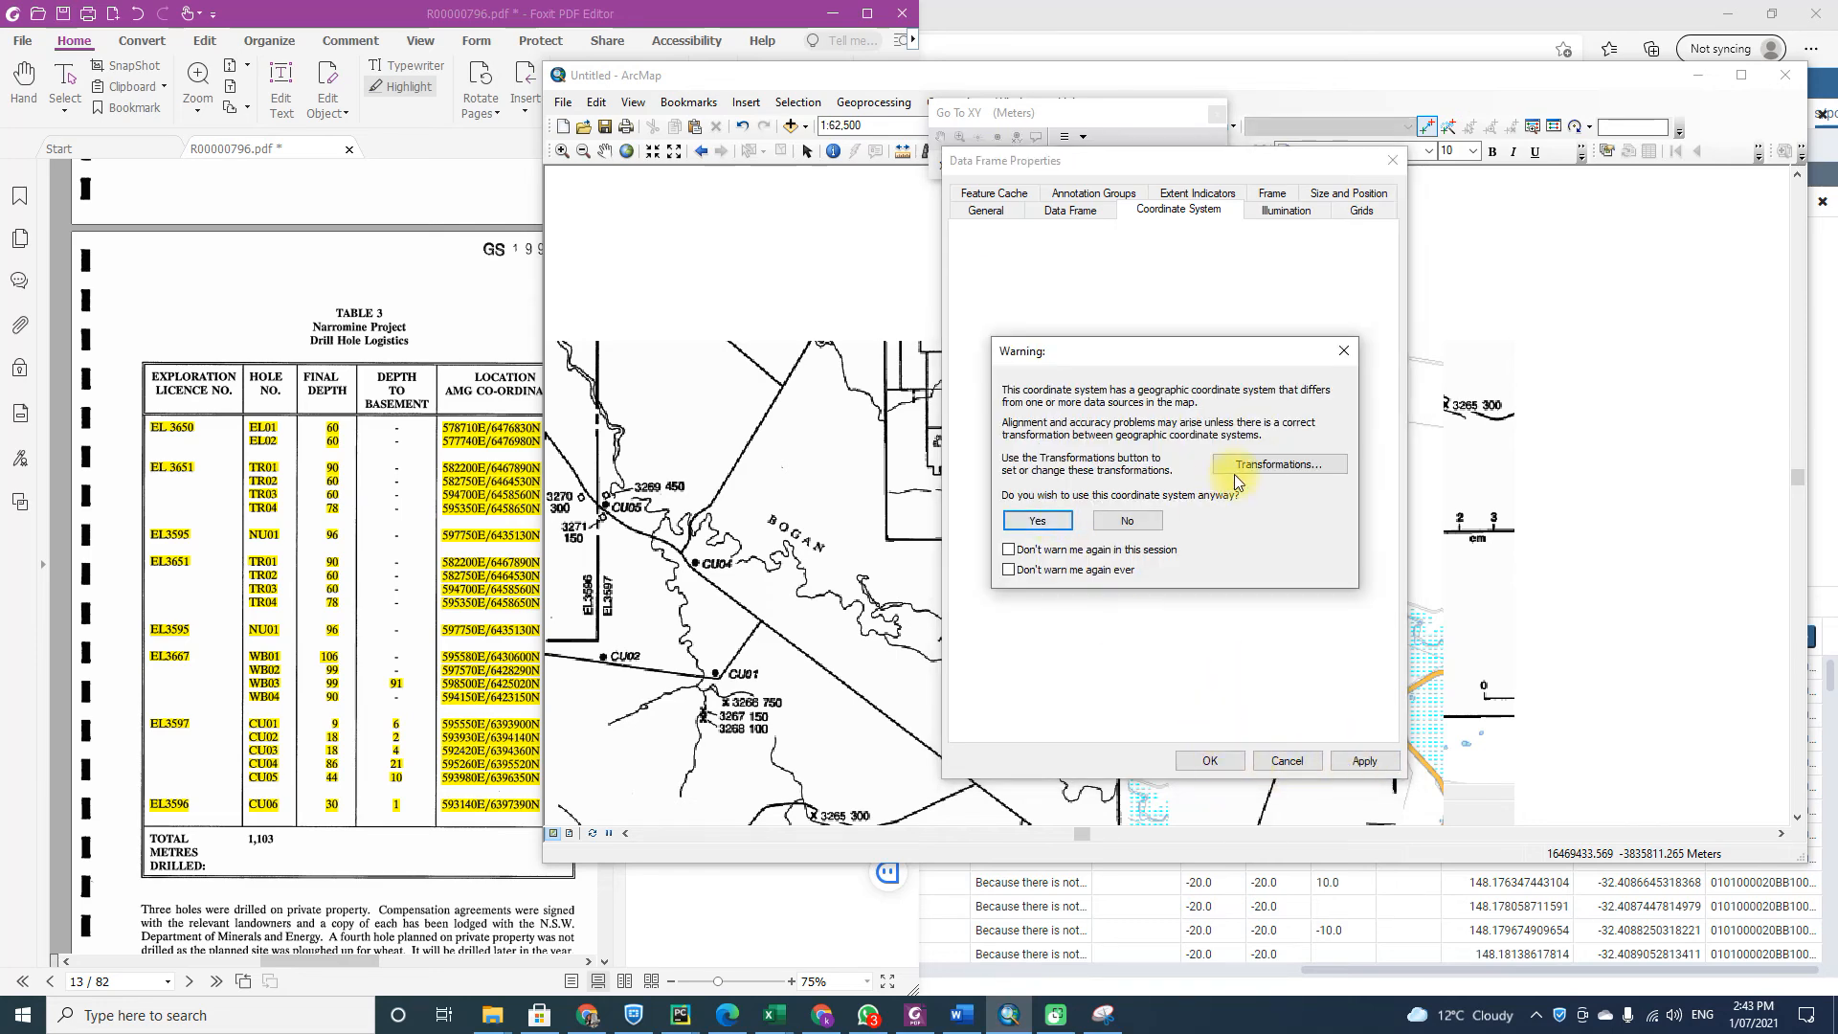
Set the WGS 1984 to Australian 1966 transformation to AGD_1966_To_WGS_1984_13 and accept the new coordinate system.
left_click(1236, 465)
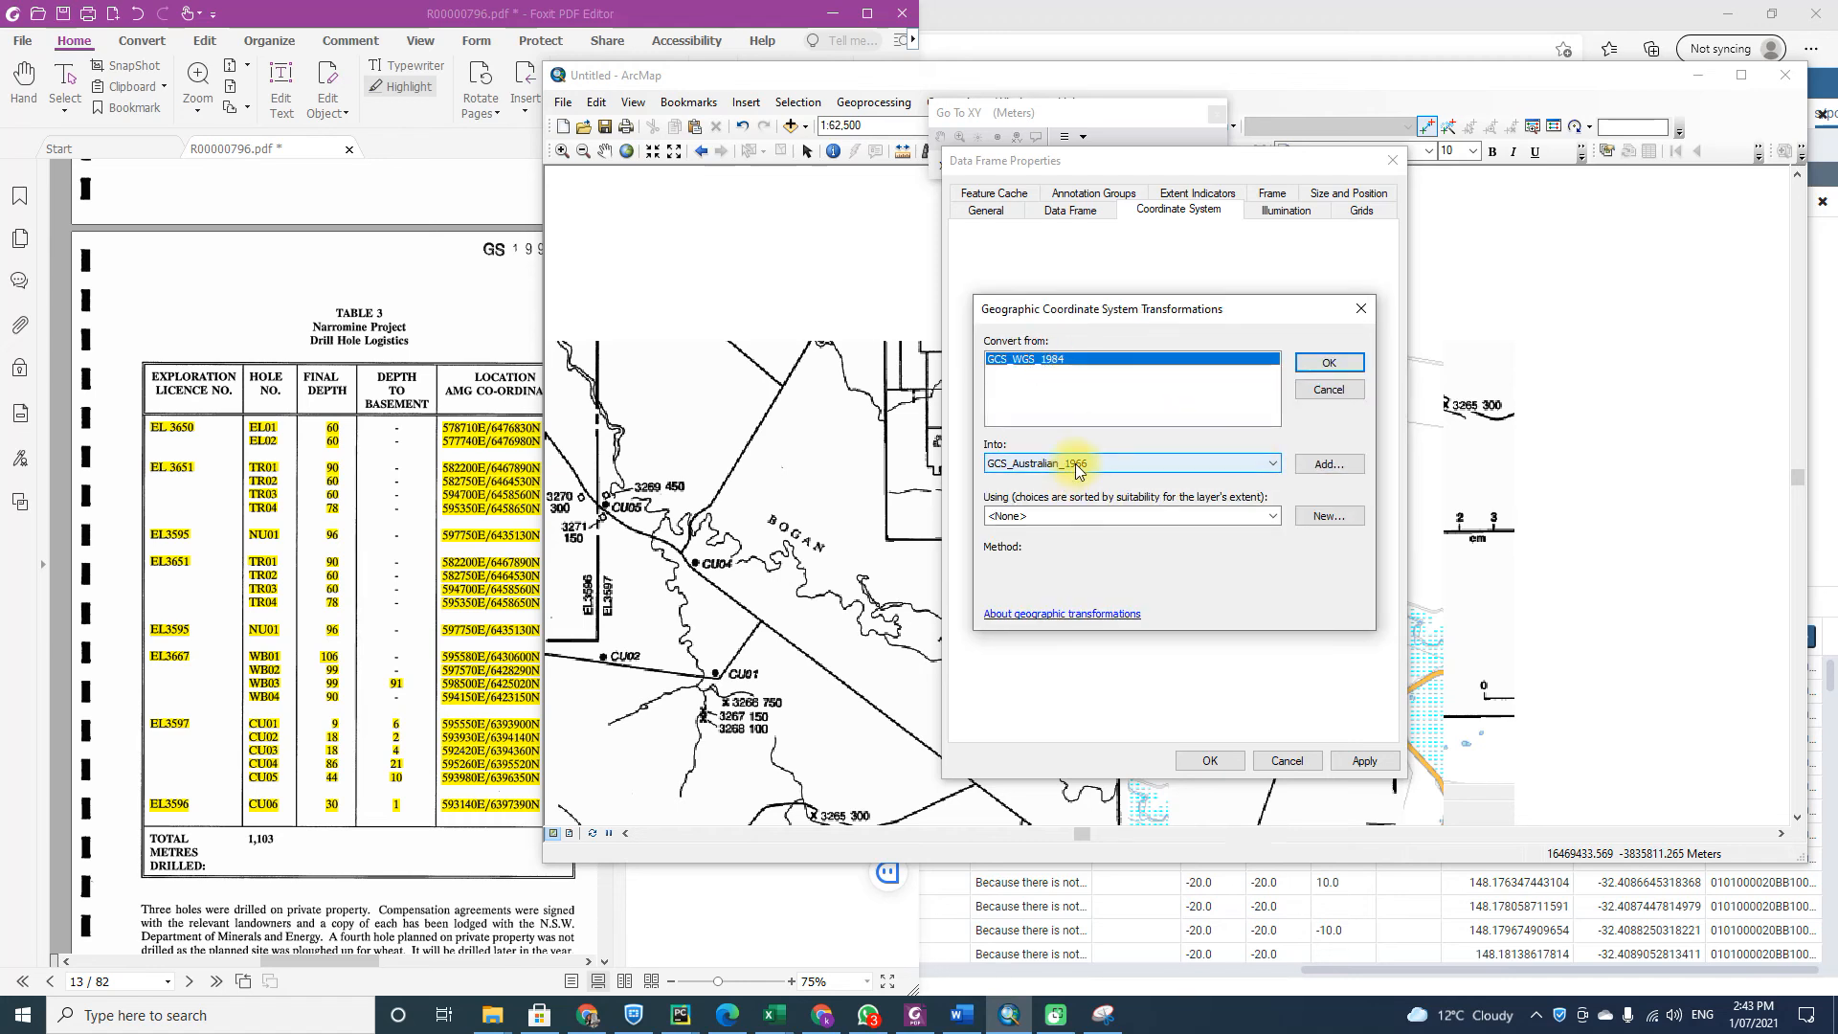
left_click(1053, 517)
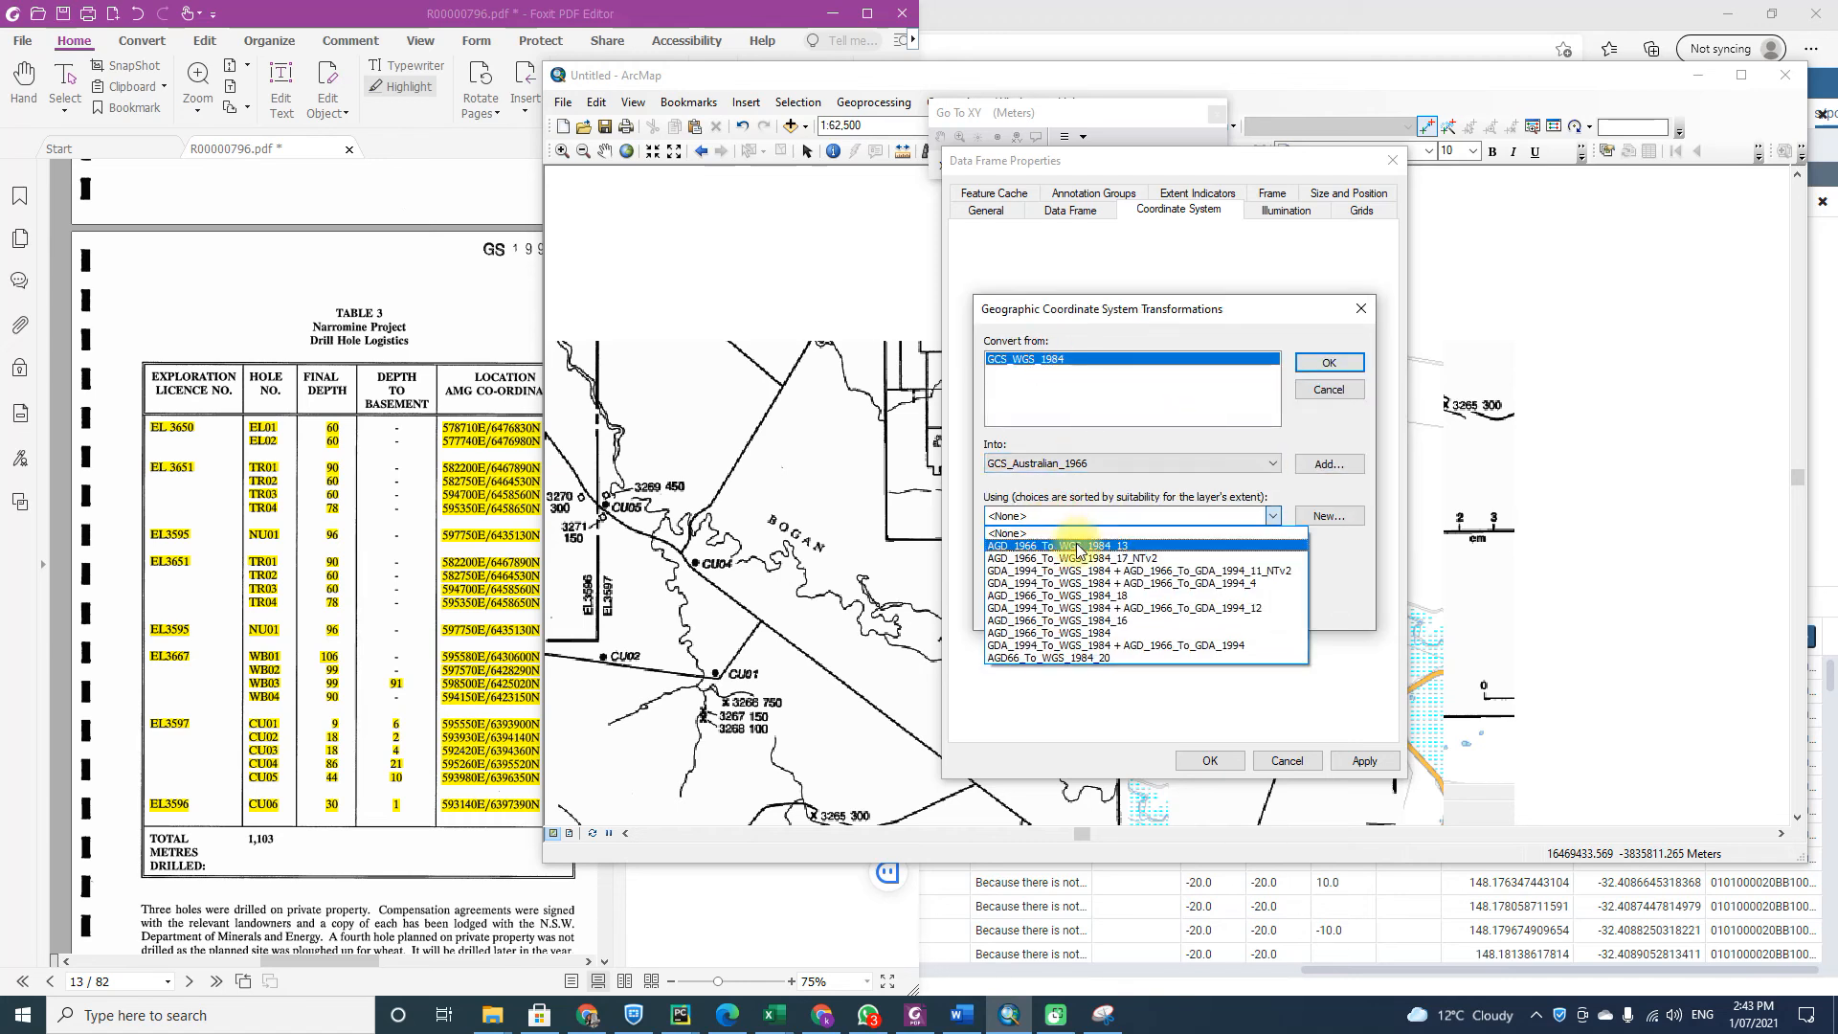
left_click(1079, 547)
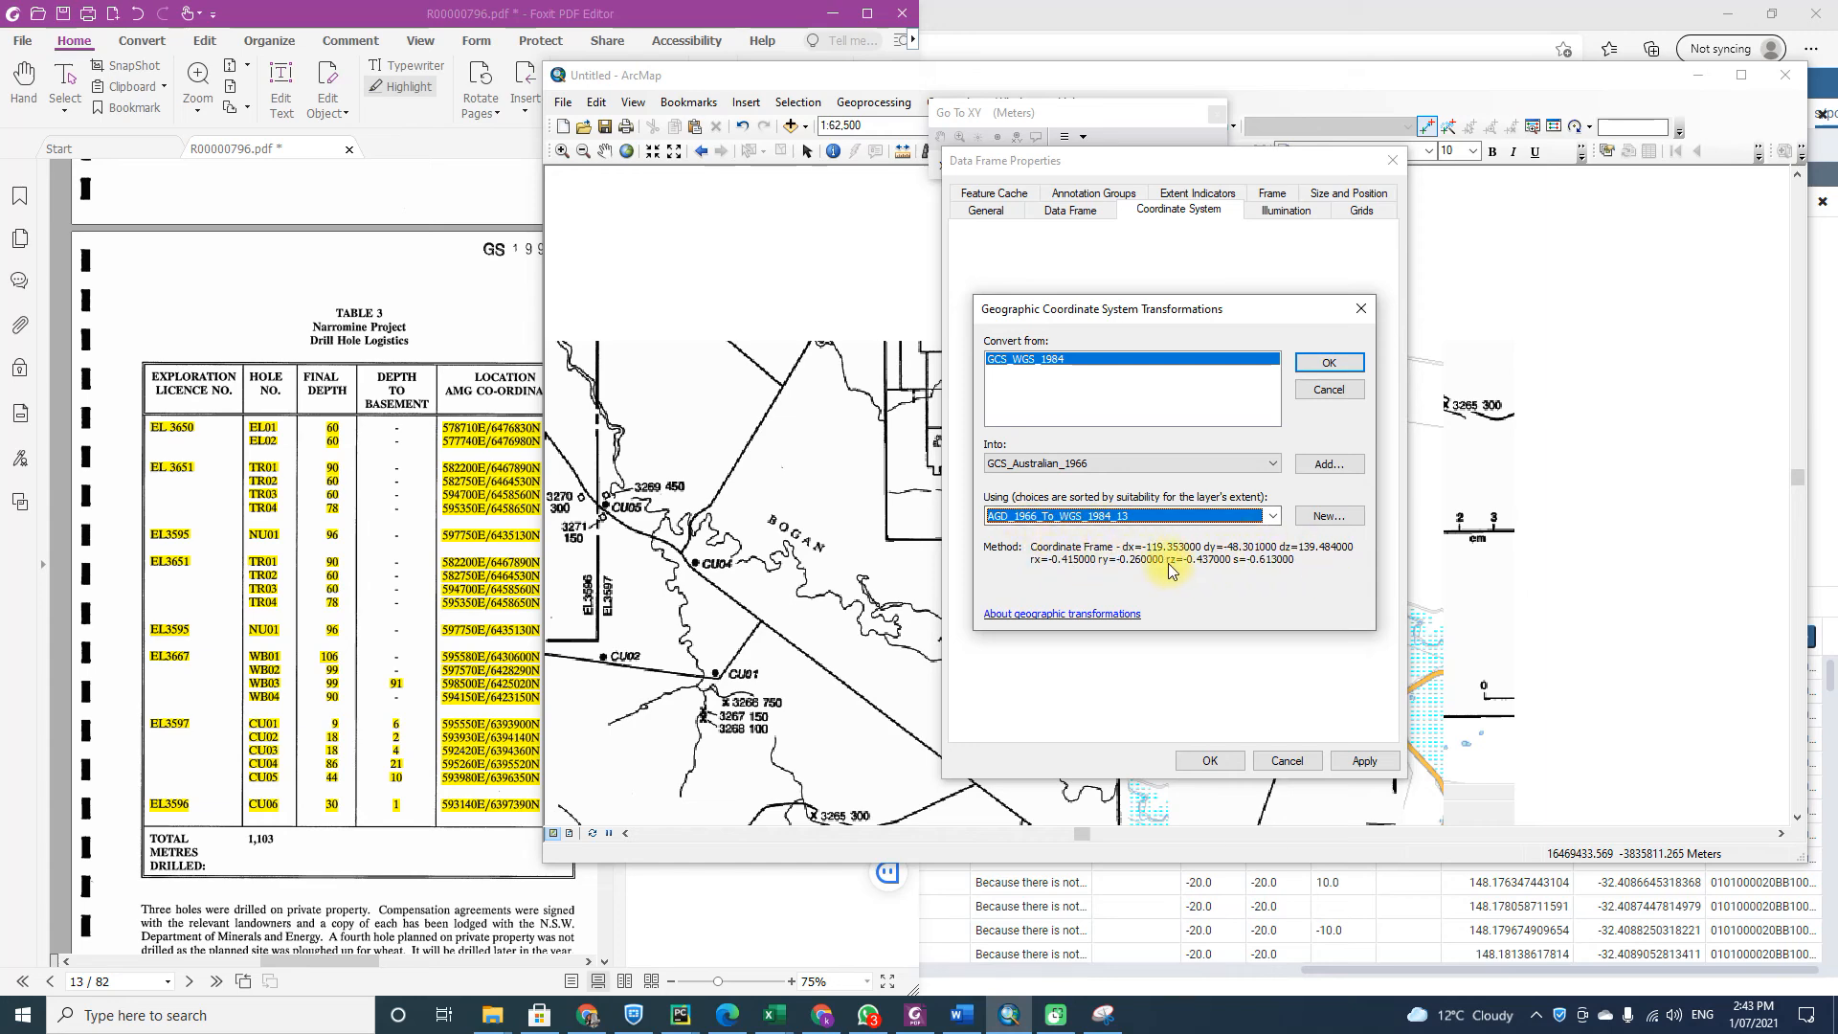
left_click(1328, 373)
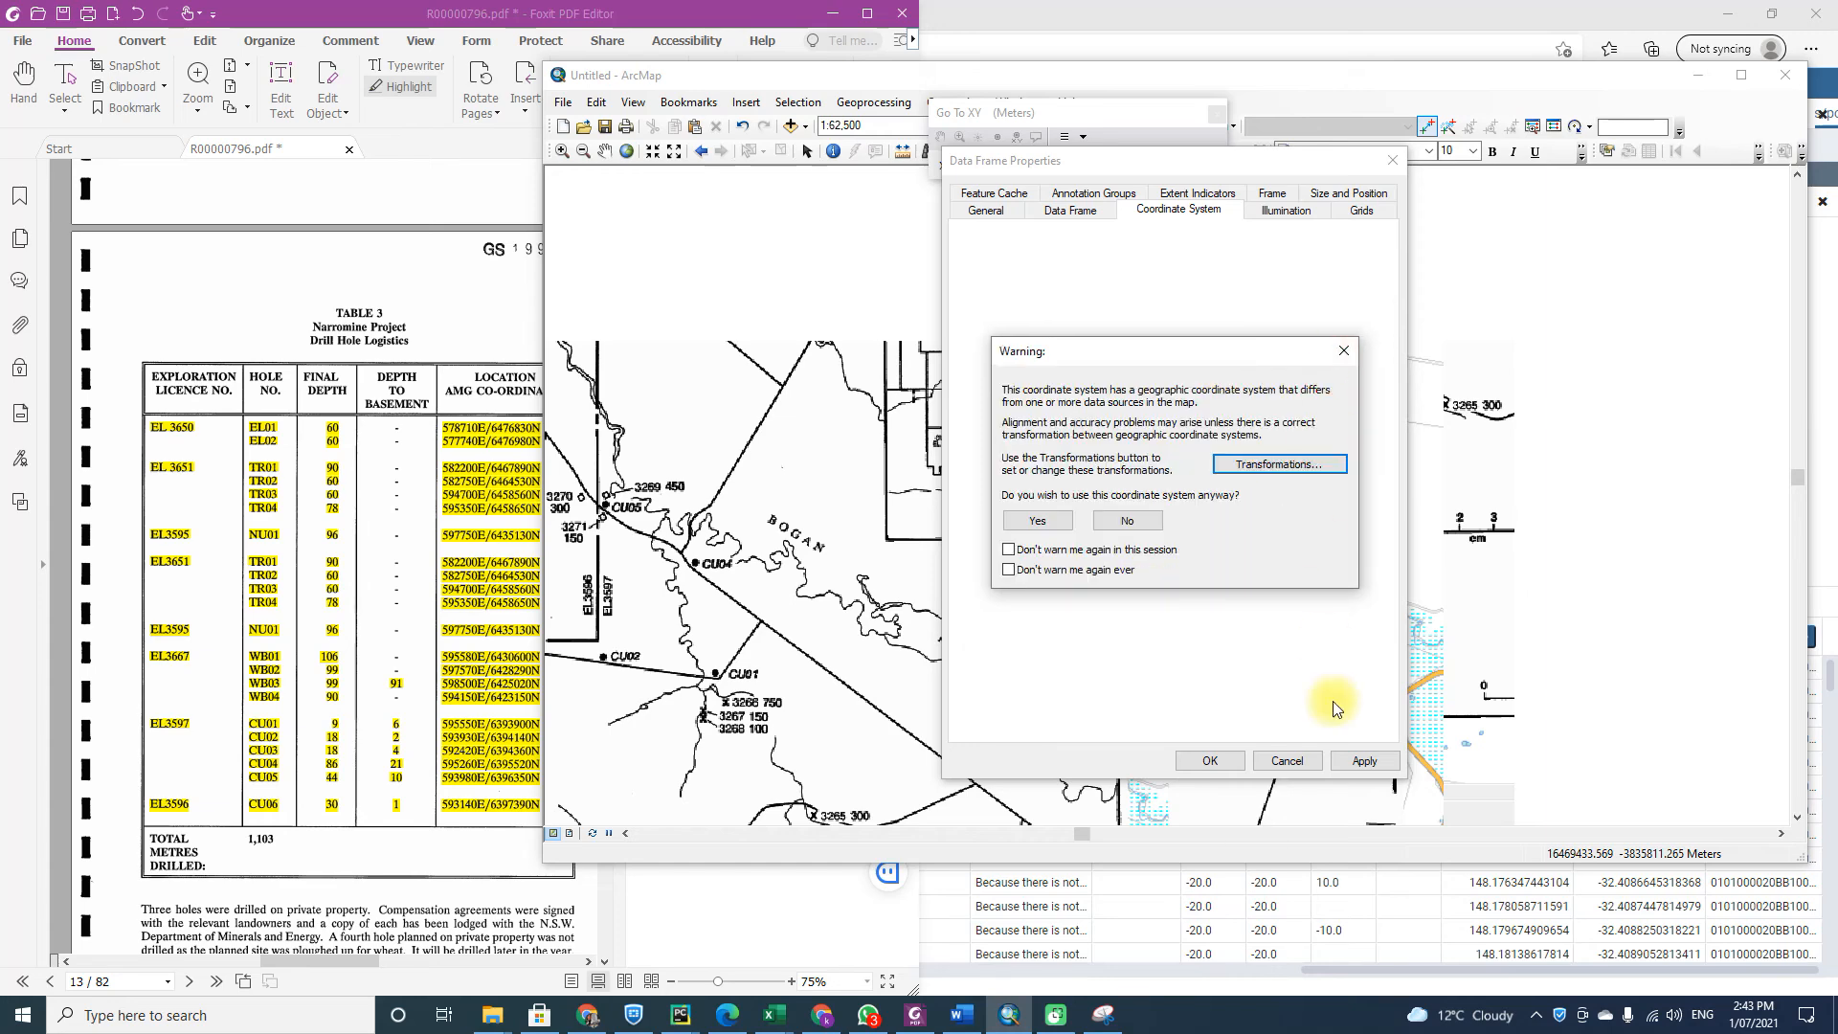
left_click(1057, 515)
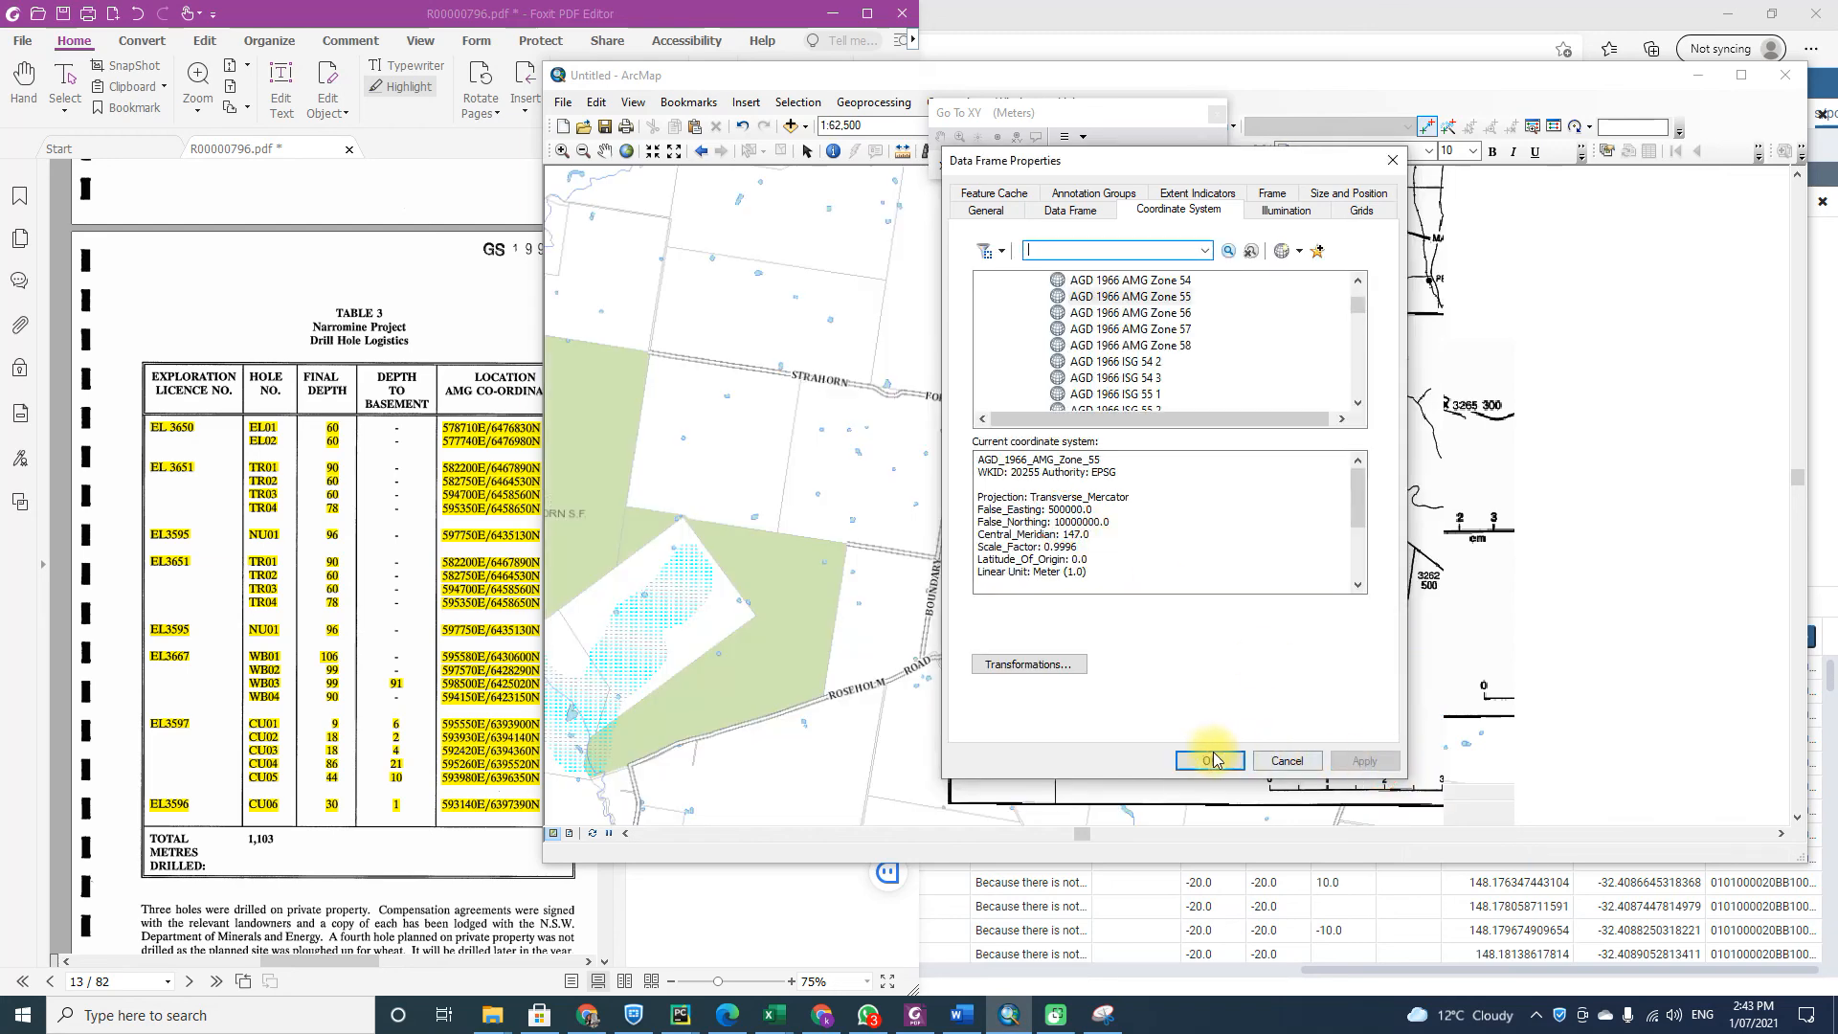
left_click(1209, 760)
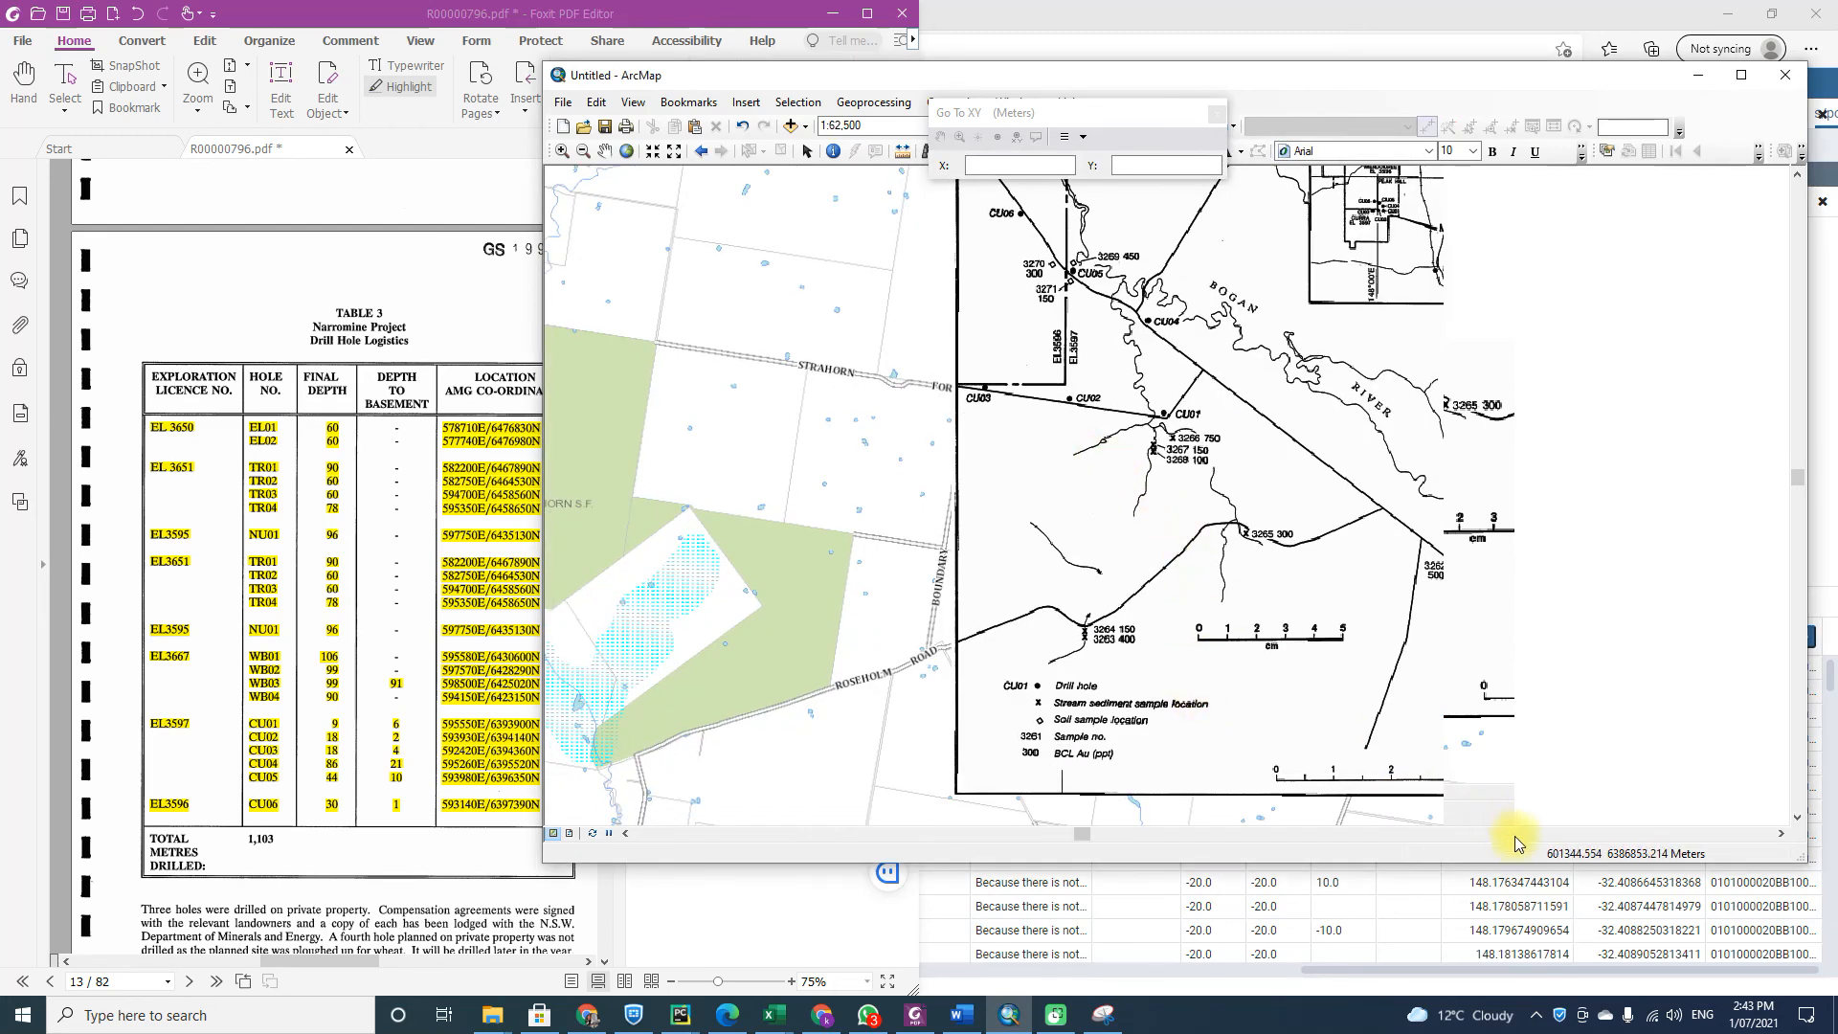
Add a Go To XY point for drill hole CU03 at X 592420, Y 6394360 and compare it with the mapped hole.
left_click(999, 168)
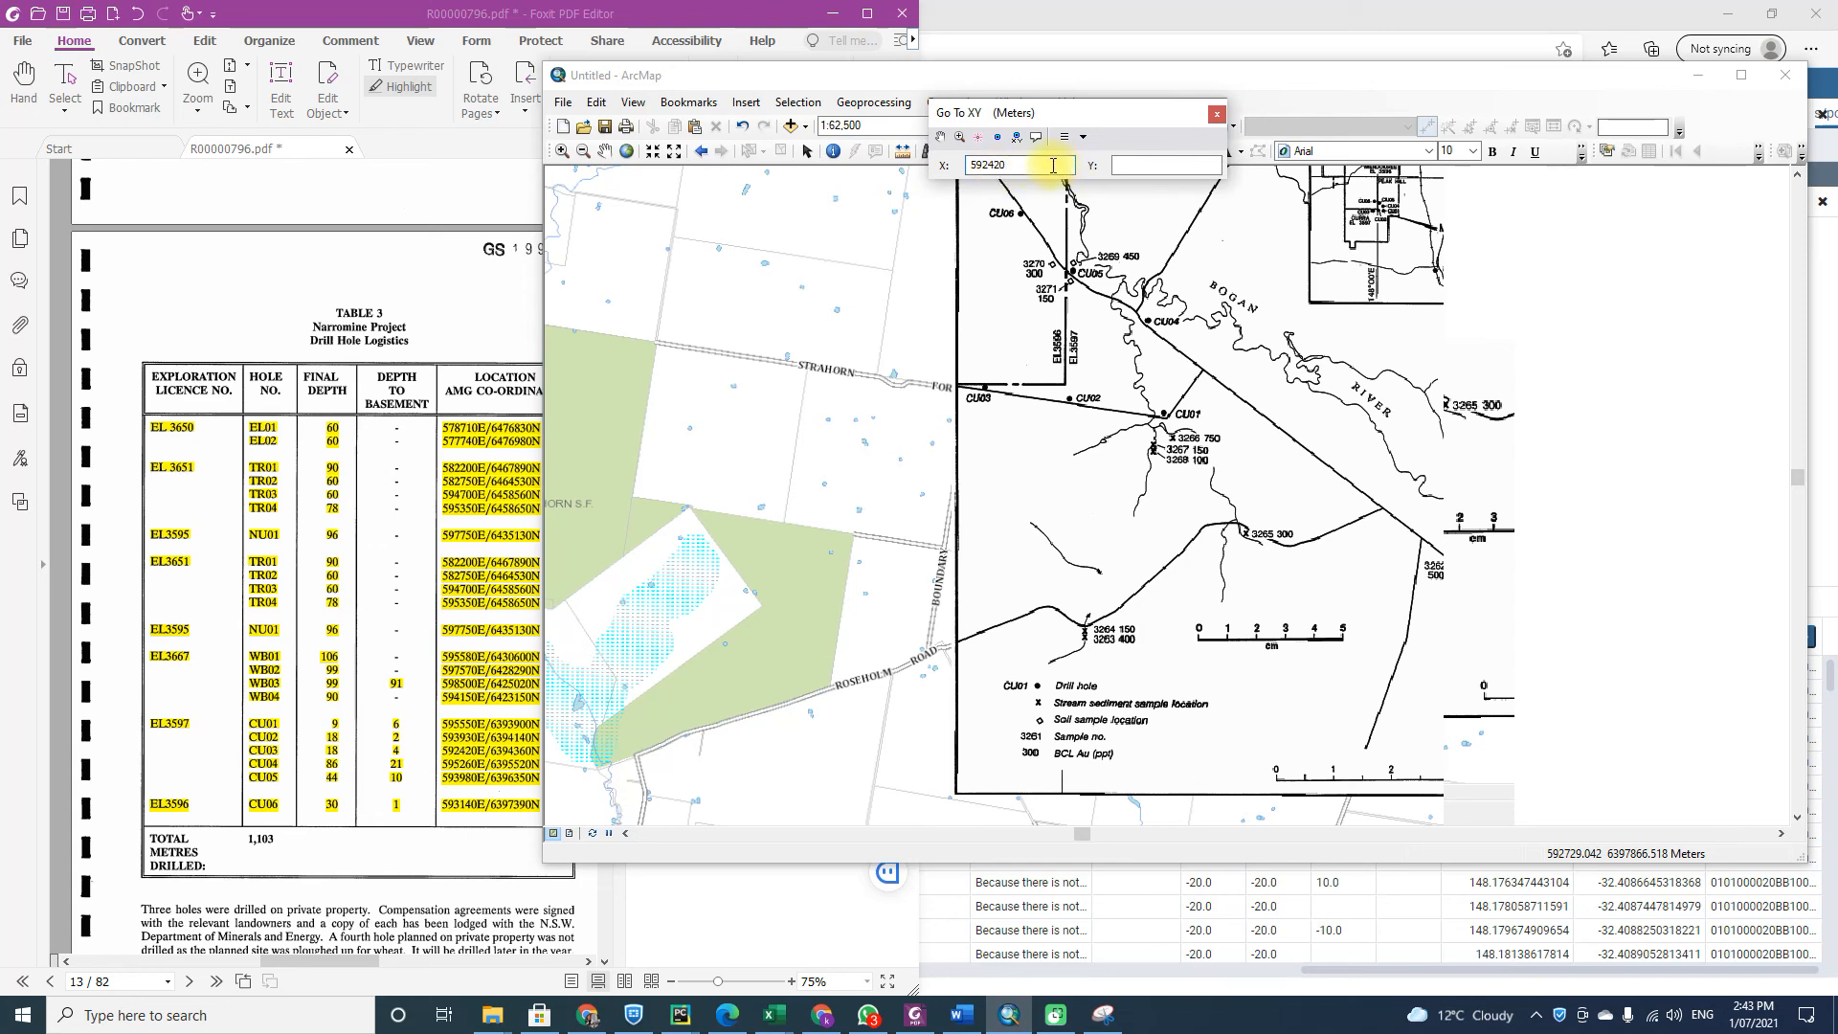
left_click(1142, 163)
type("63")
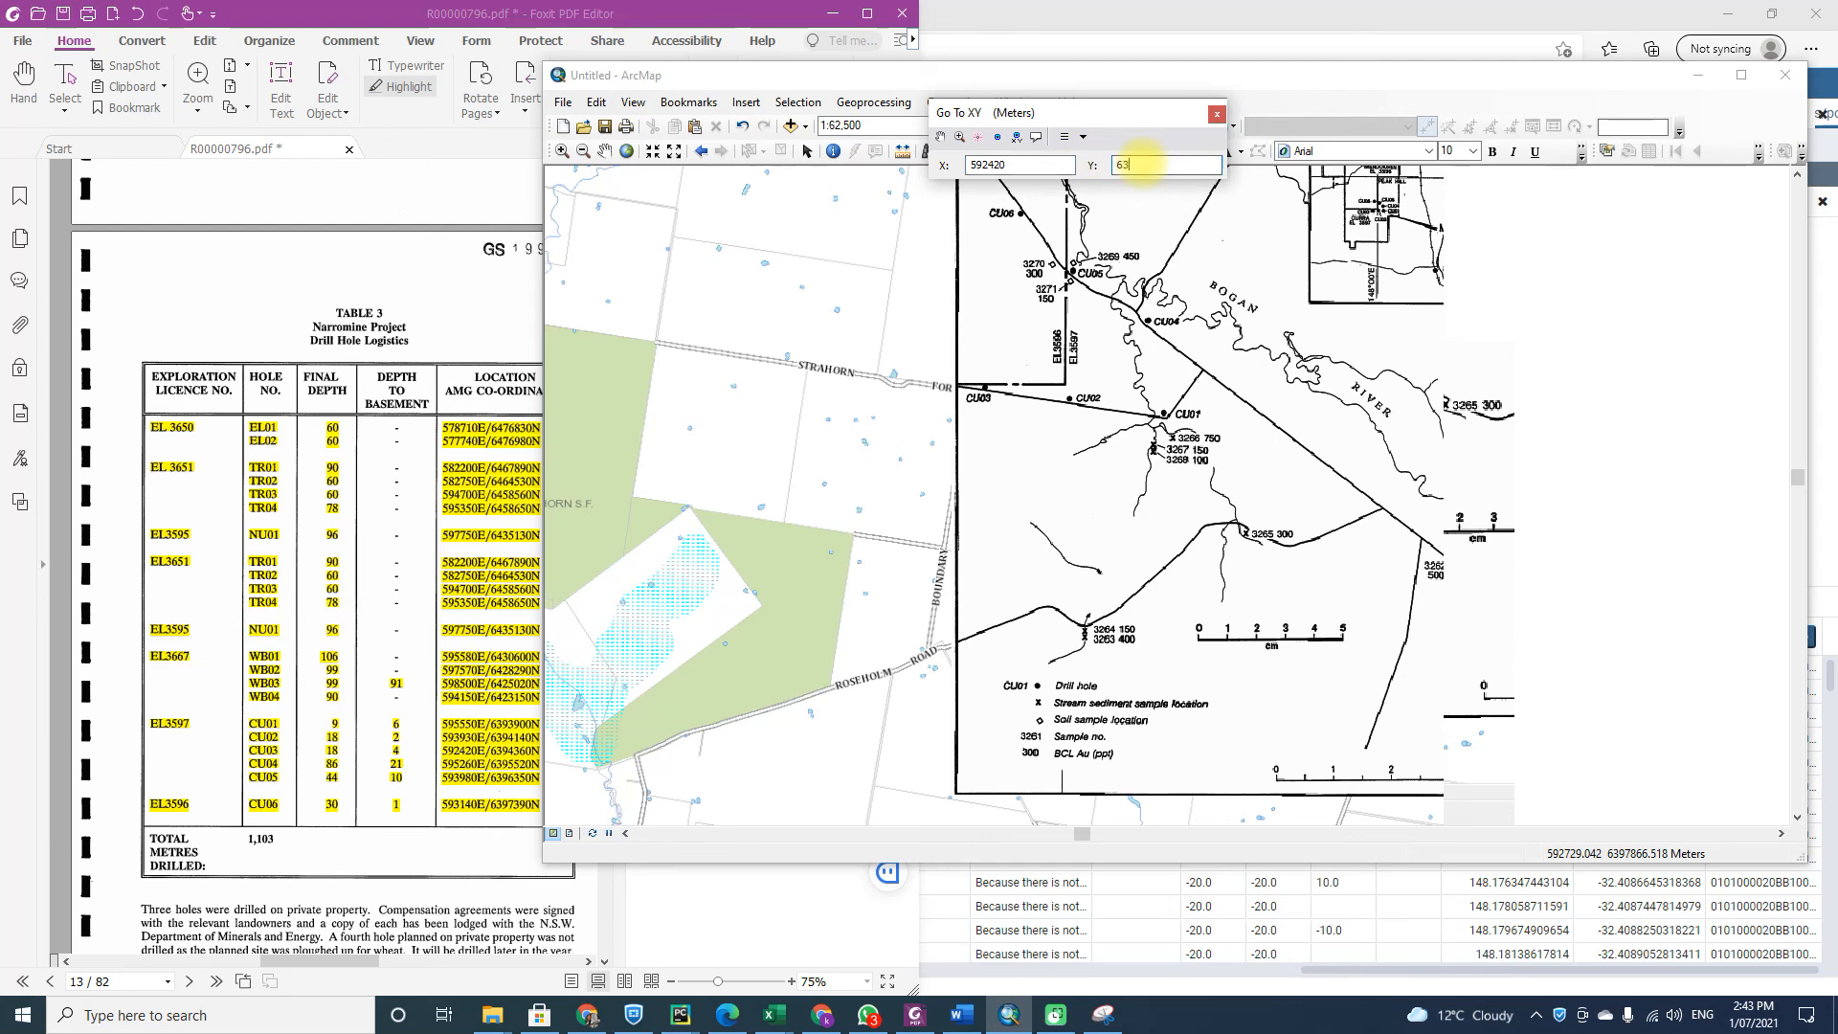
type("94360")
left_click(981, 140)
left_click(981, 139)
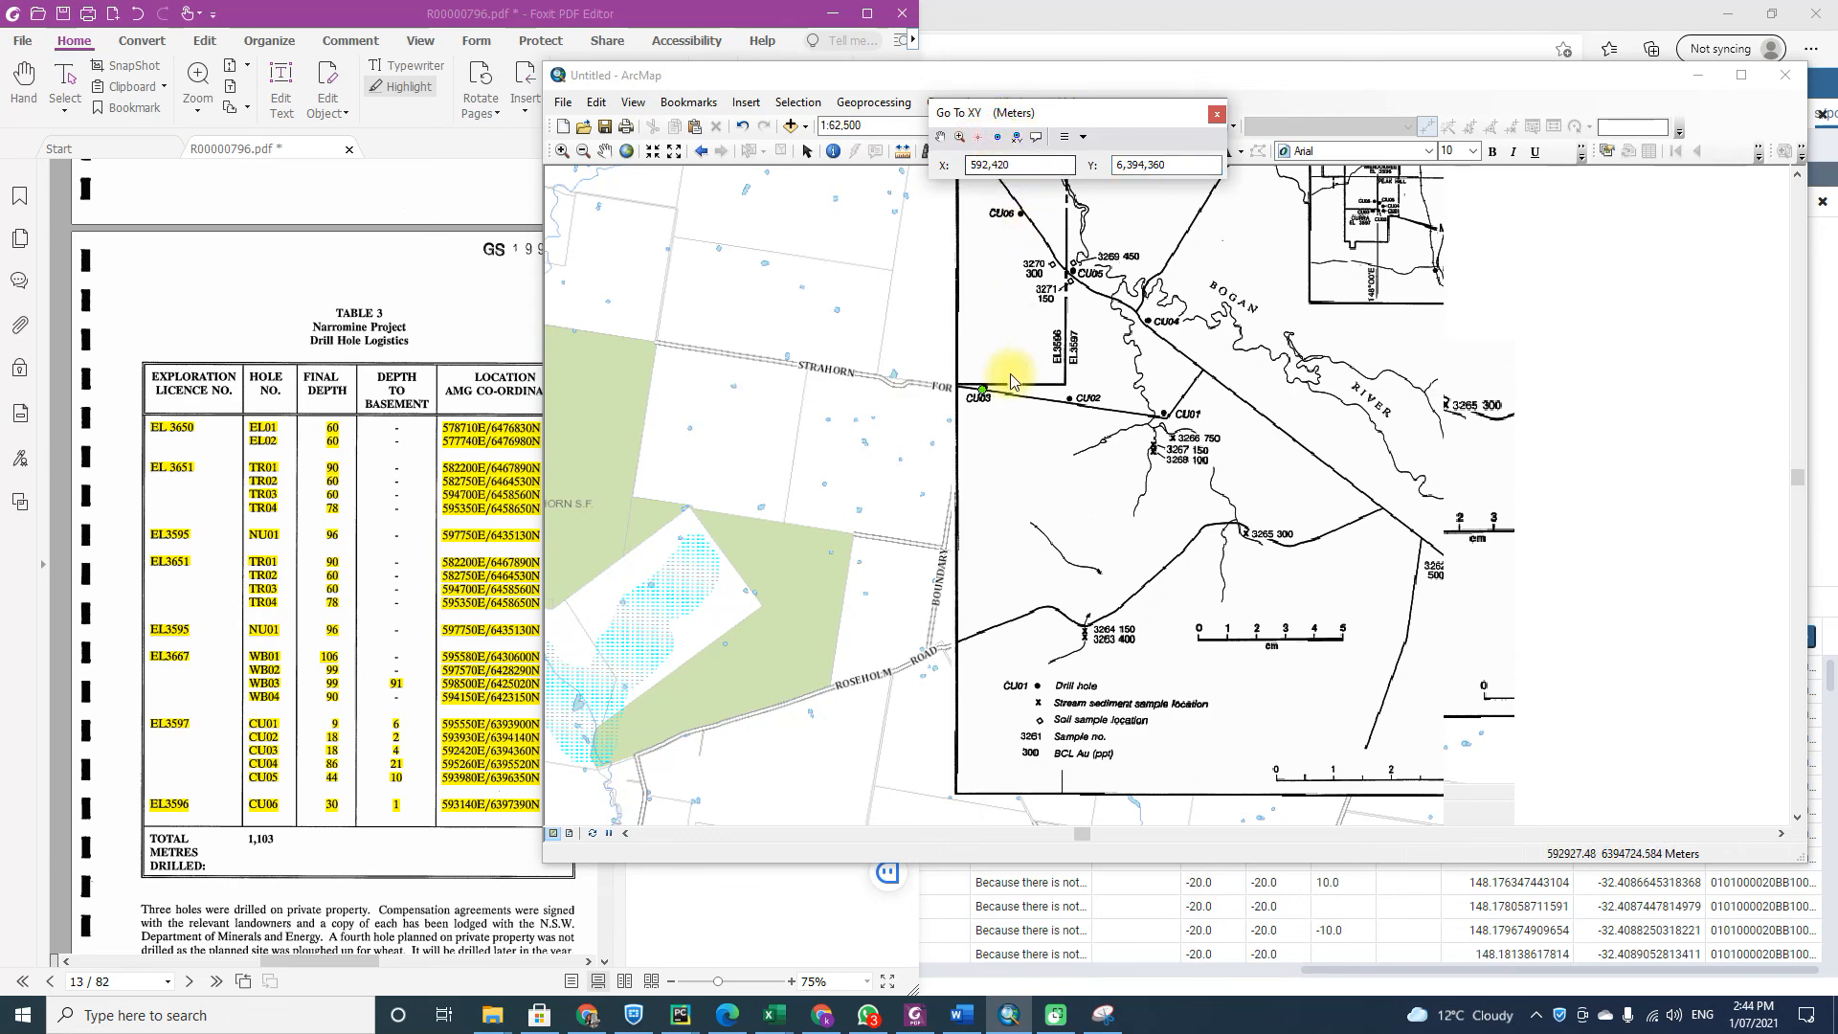
scroll(984, 386, "up", 3)
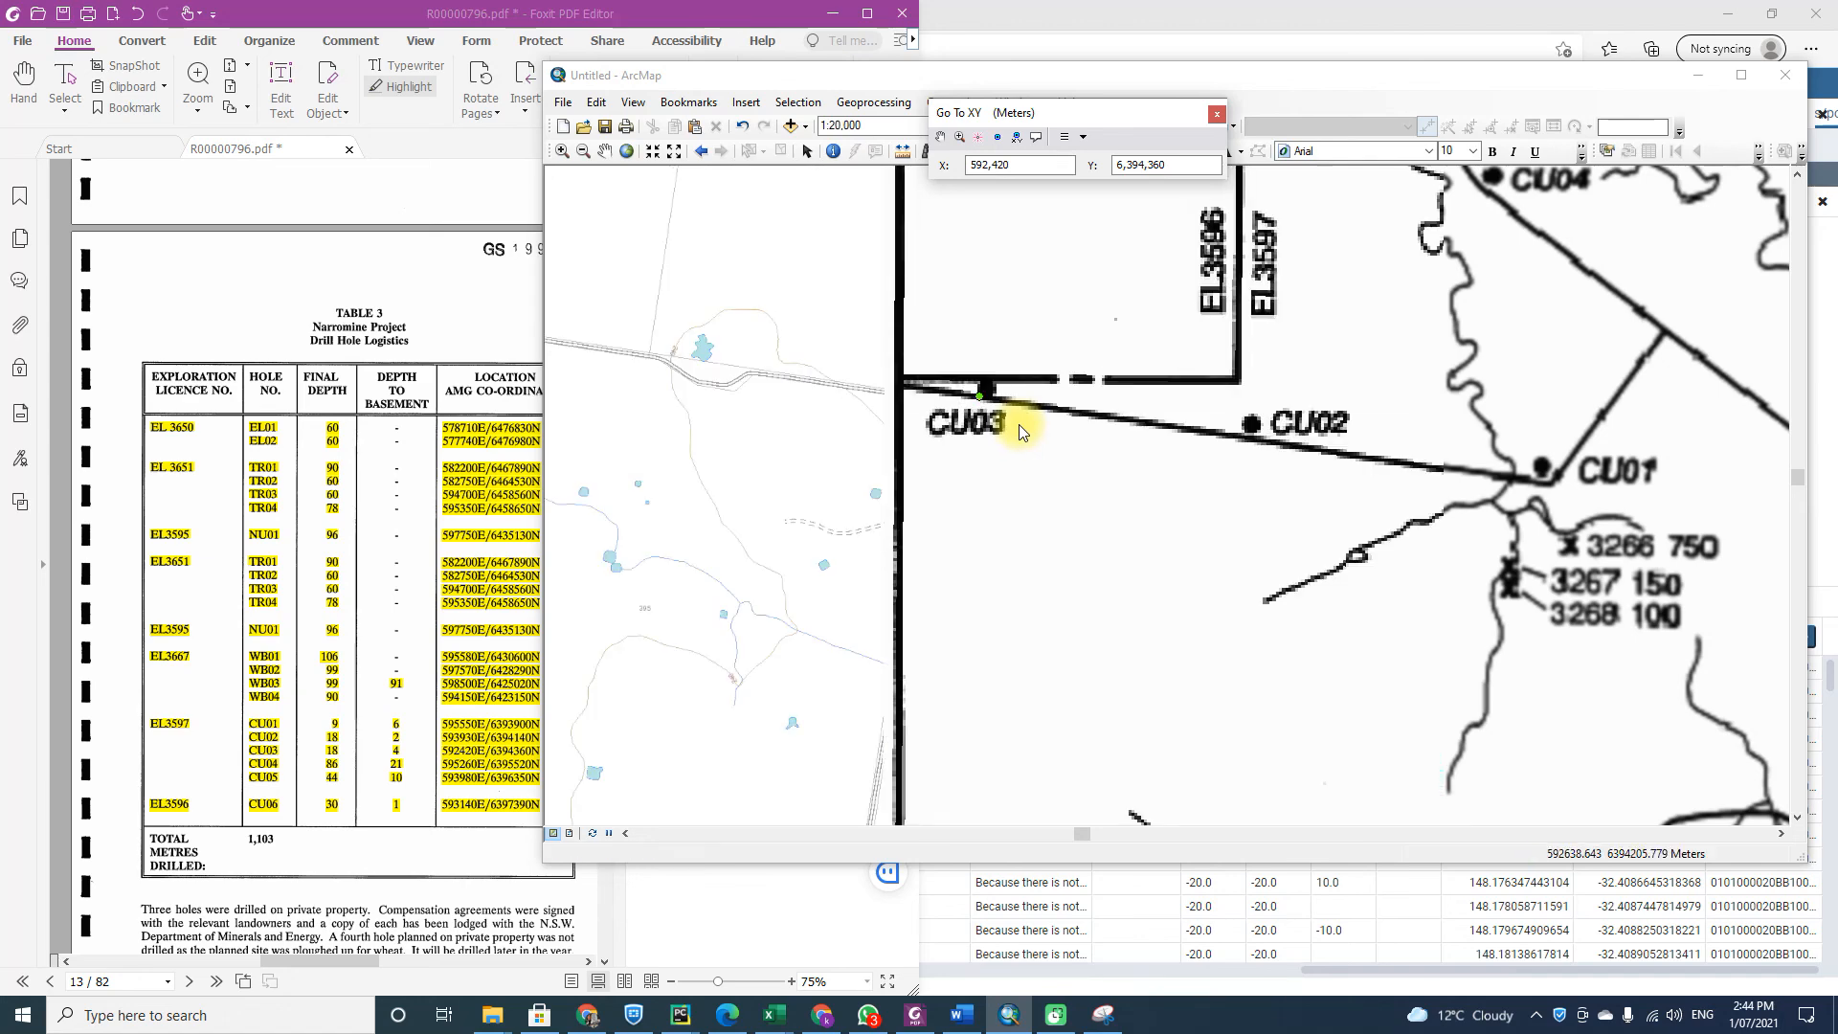
scroll(1018, 423, "down", 3)
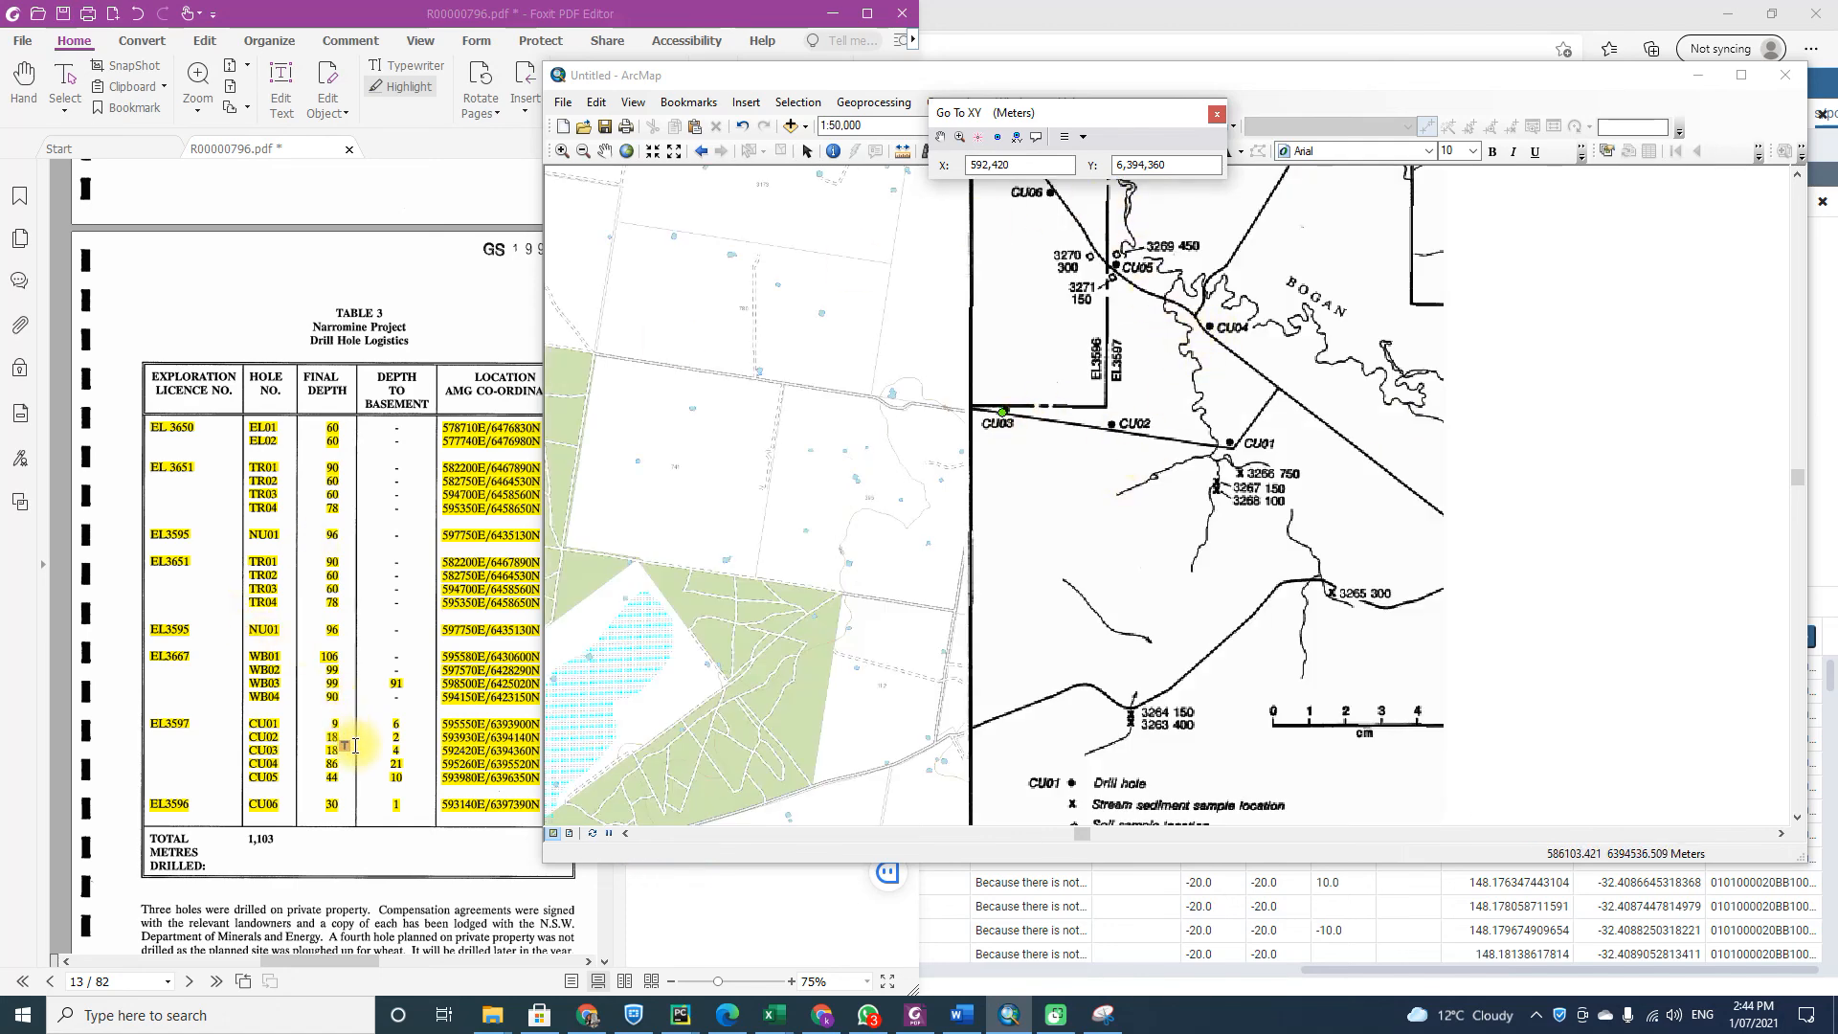
Add a Go To XY point for drill hole CU04 at X 595260, Y 6395520.
double_click(990, 165)
type("595")
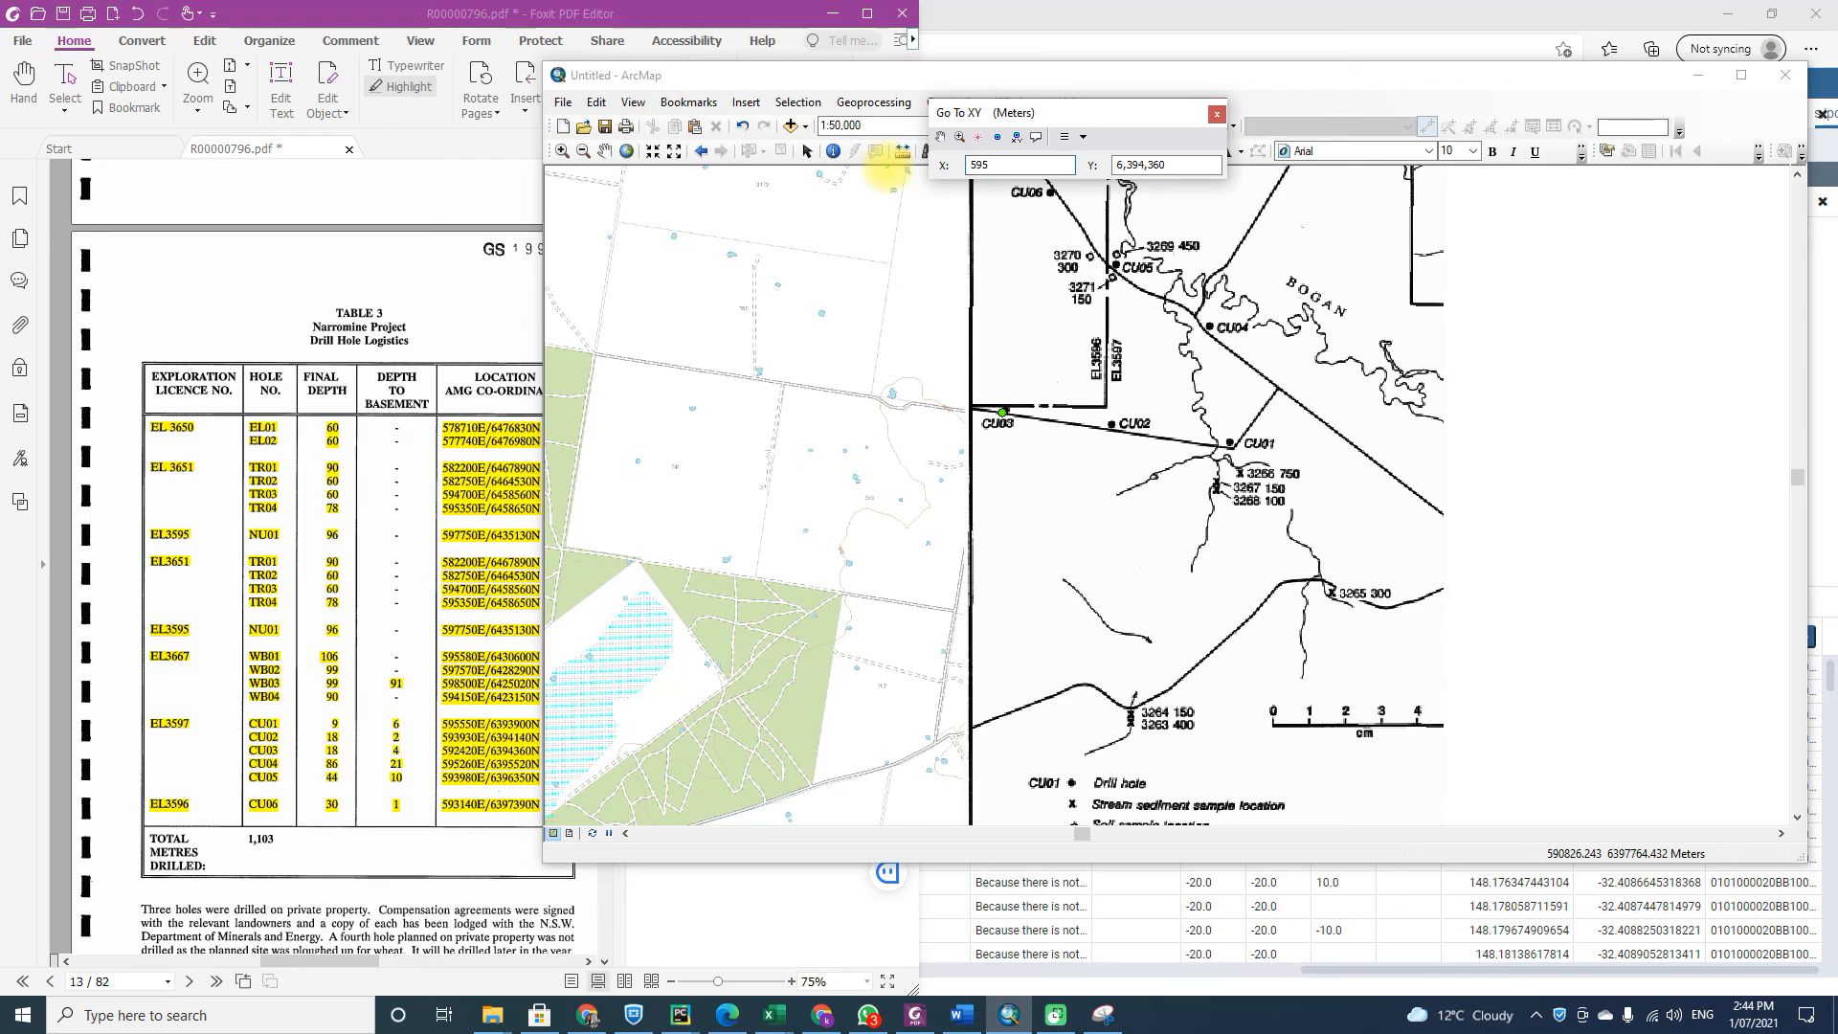
type("260")
key("Tab")
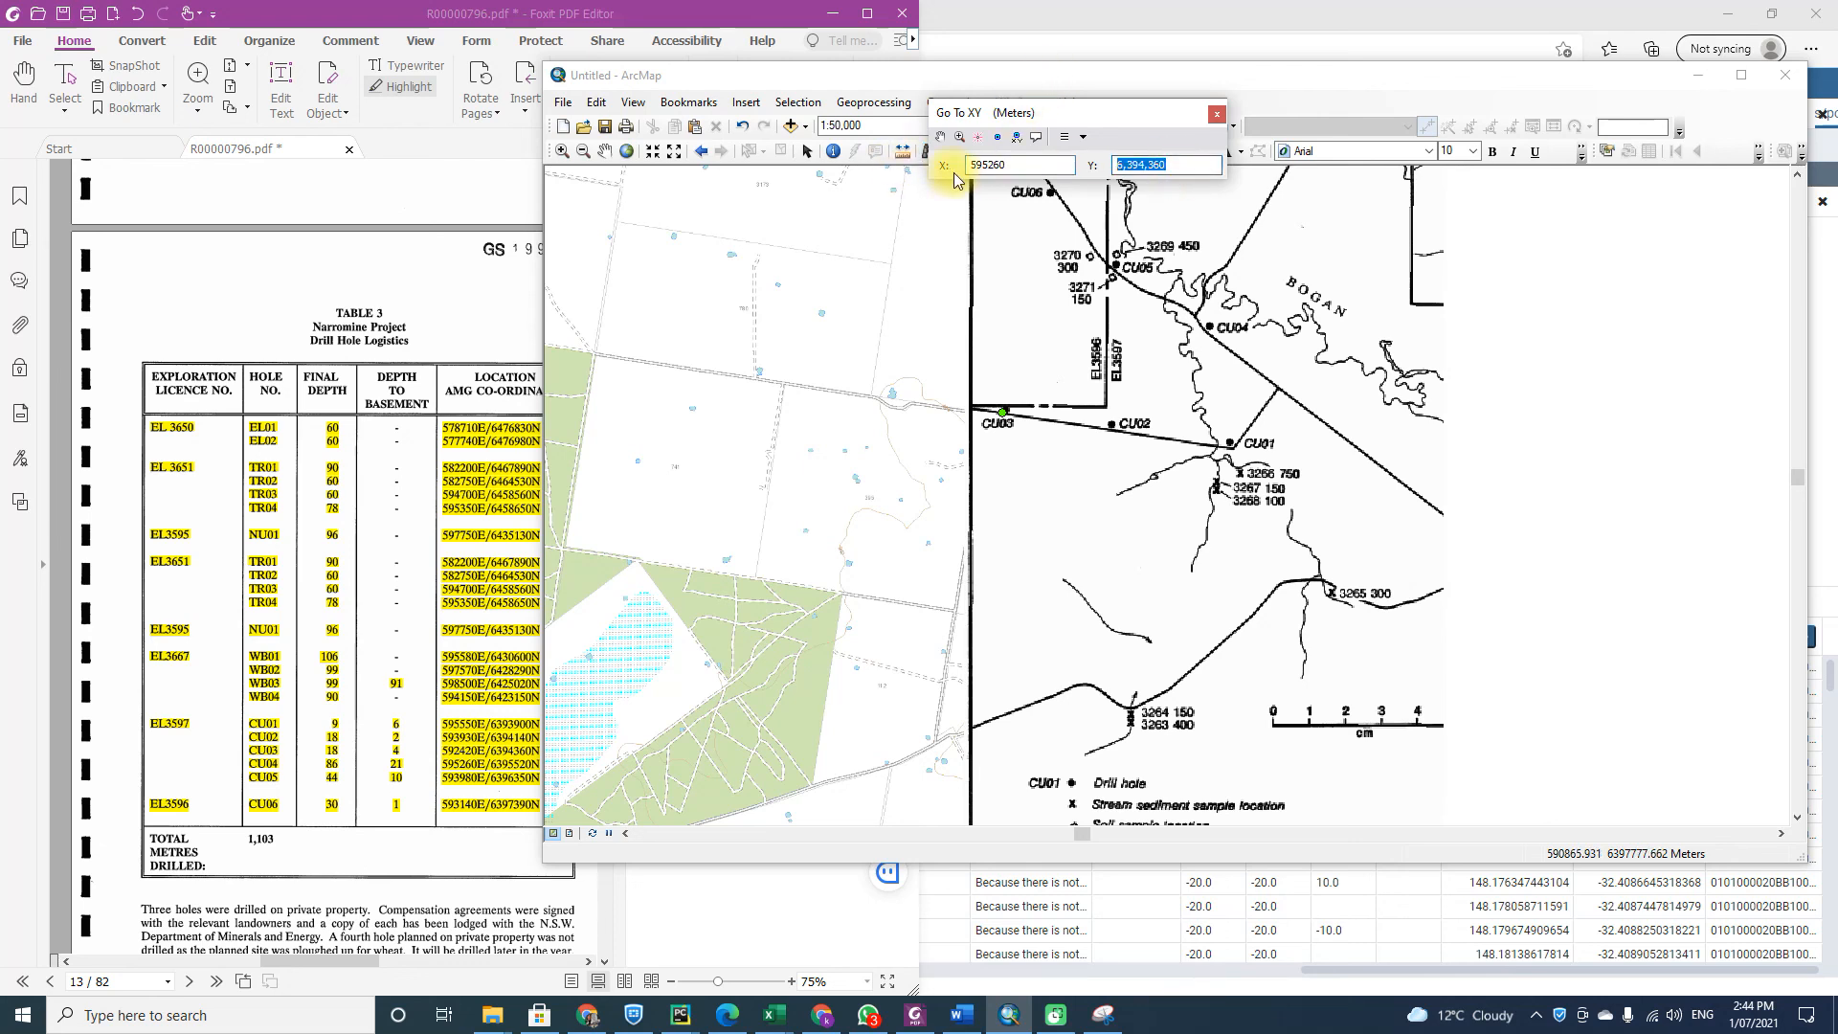
type("6395520")
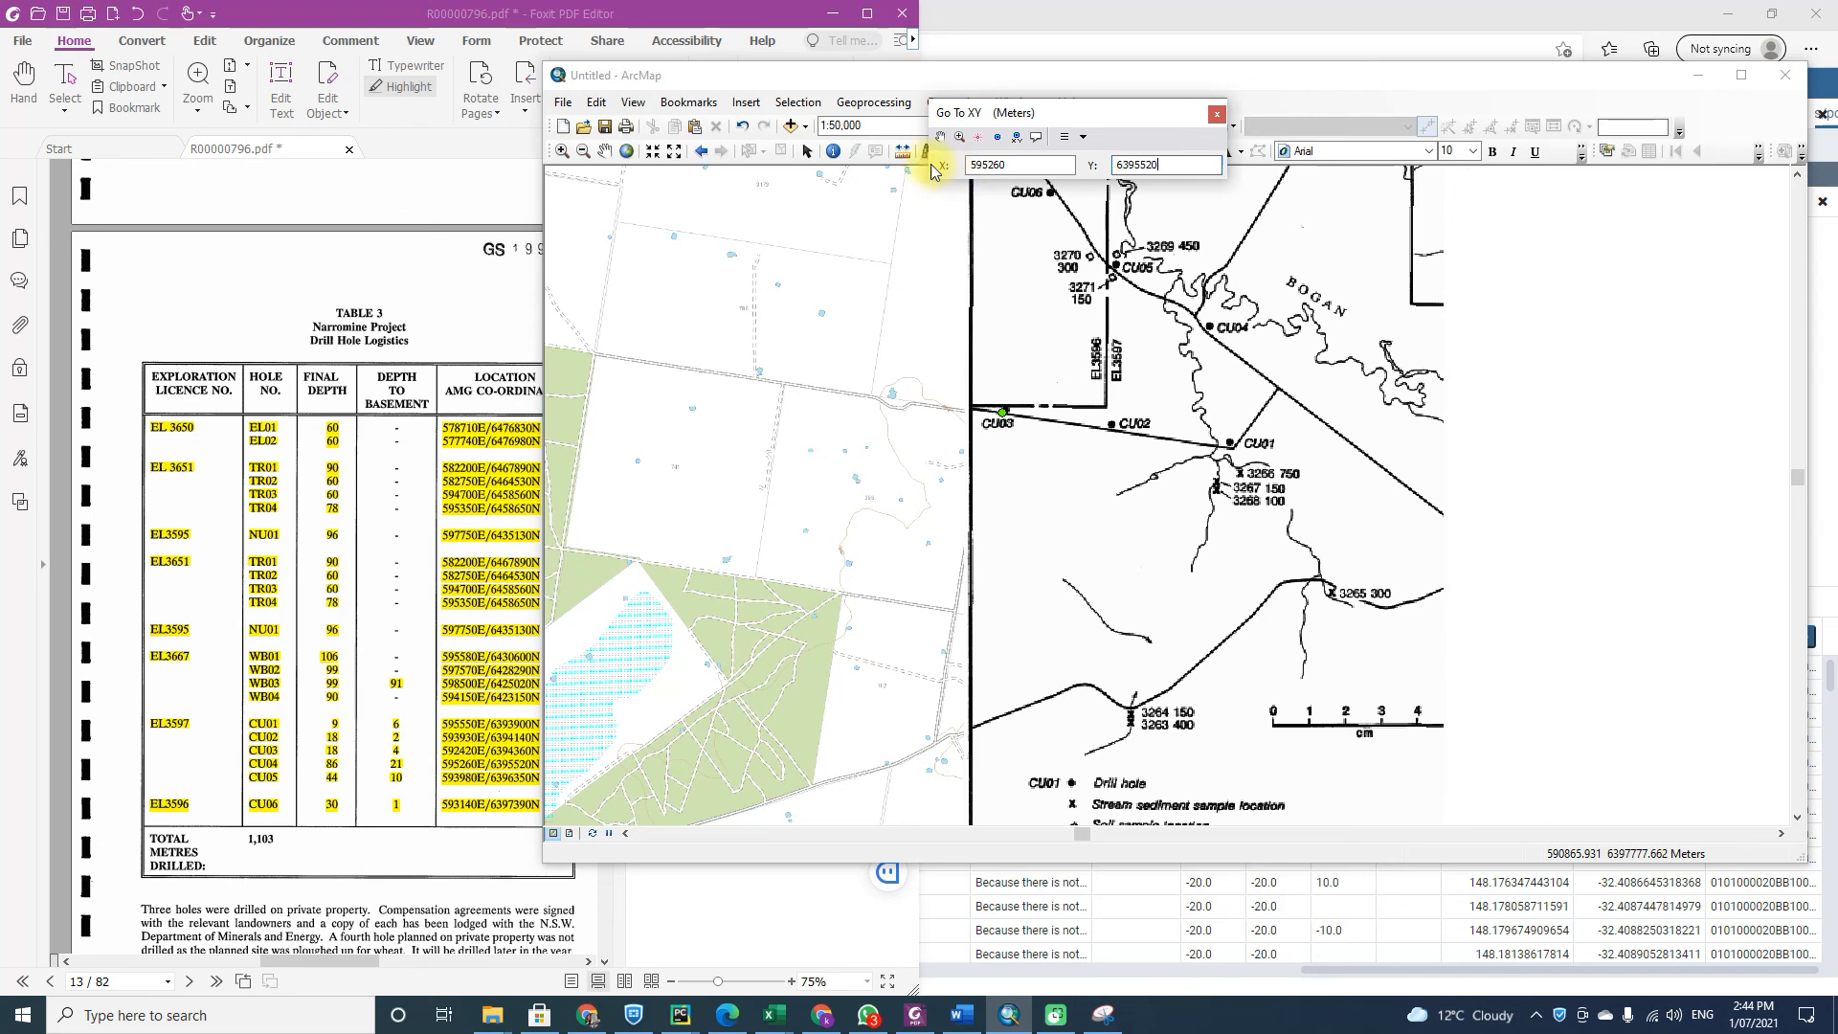
left_click(997, 139)
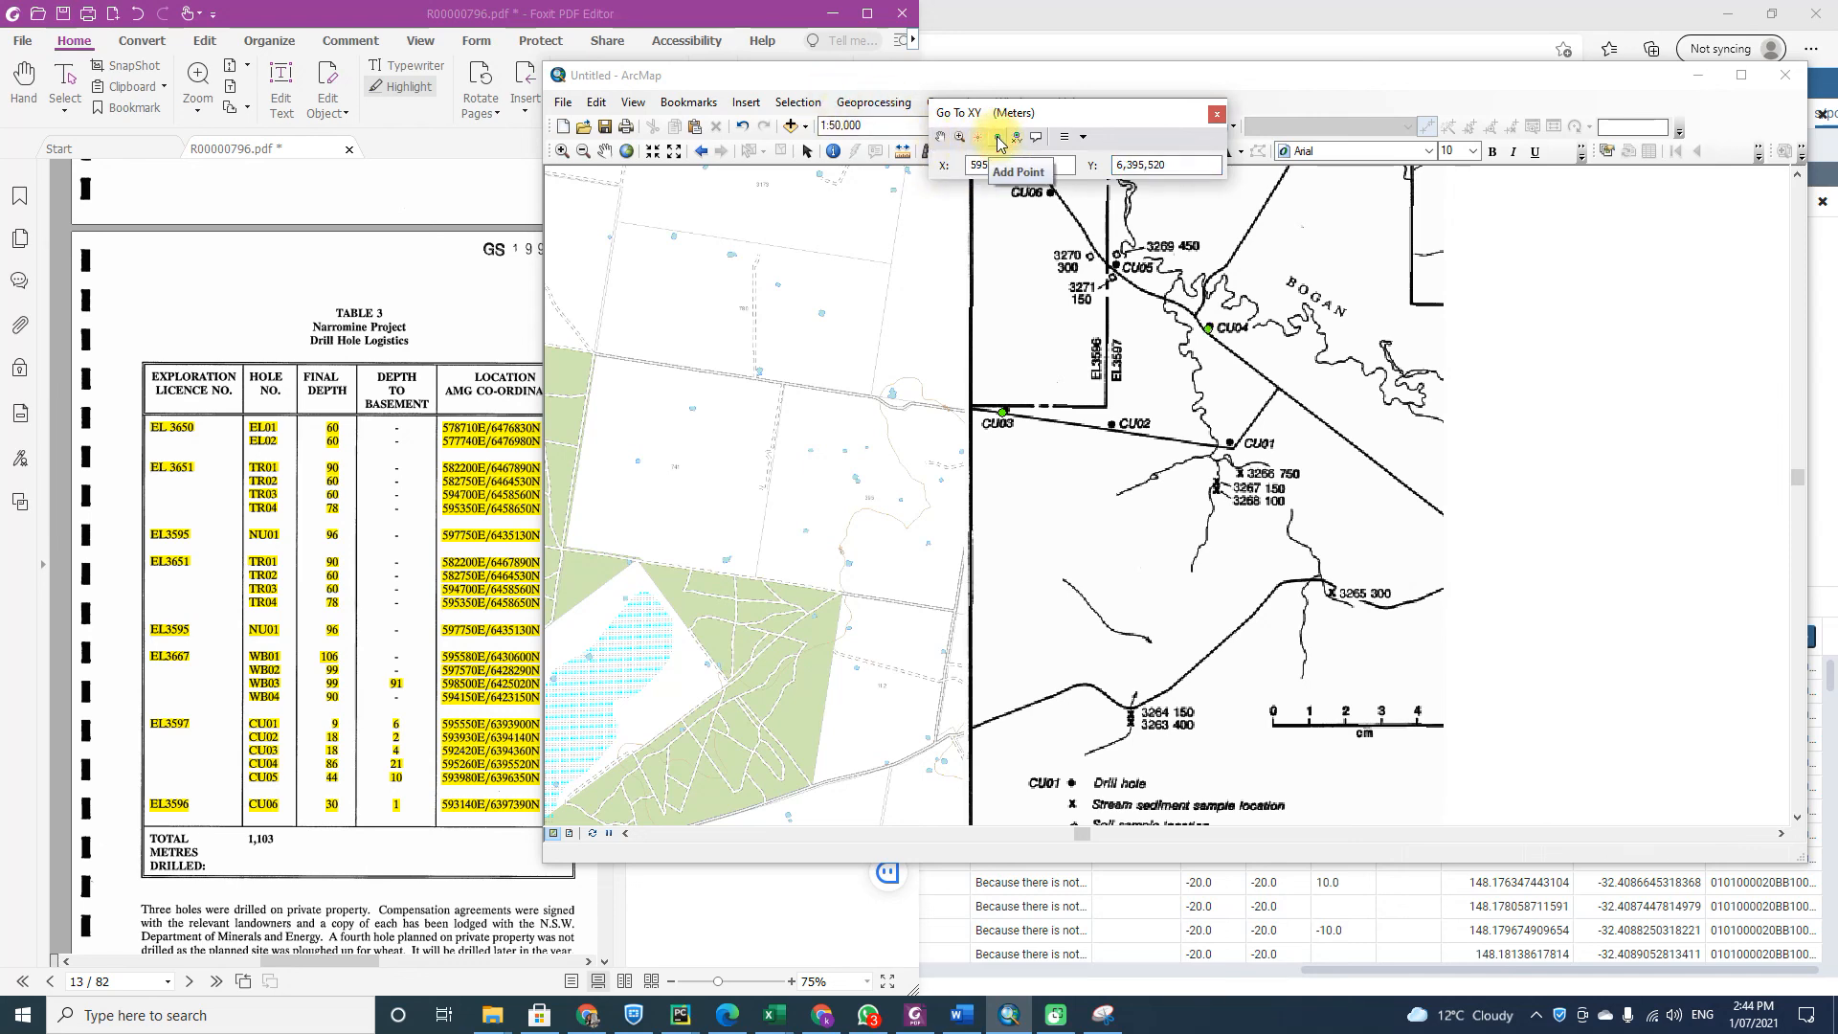